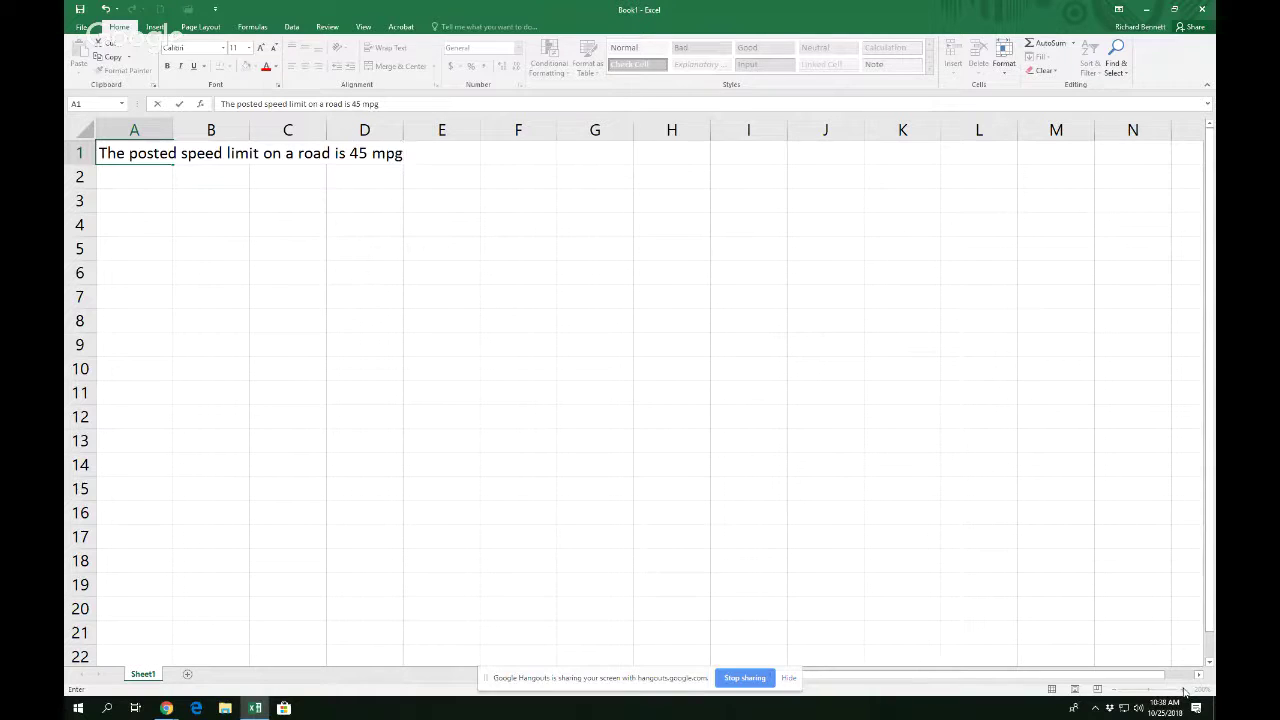
Correct the speed limit unit in A1 so the sentence ends with "45 mph.".
key("BackSpace")
type("h.  You think p")
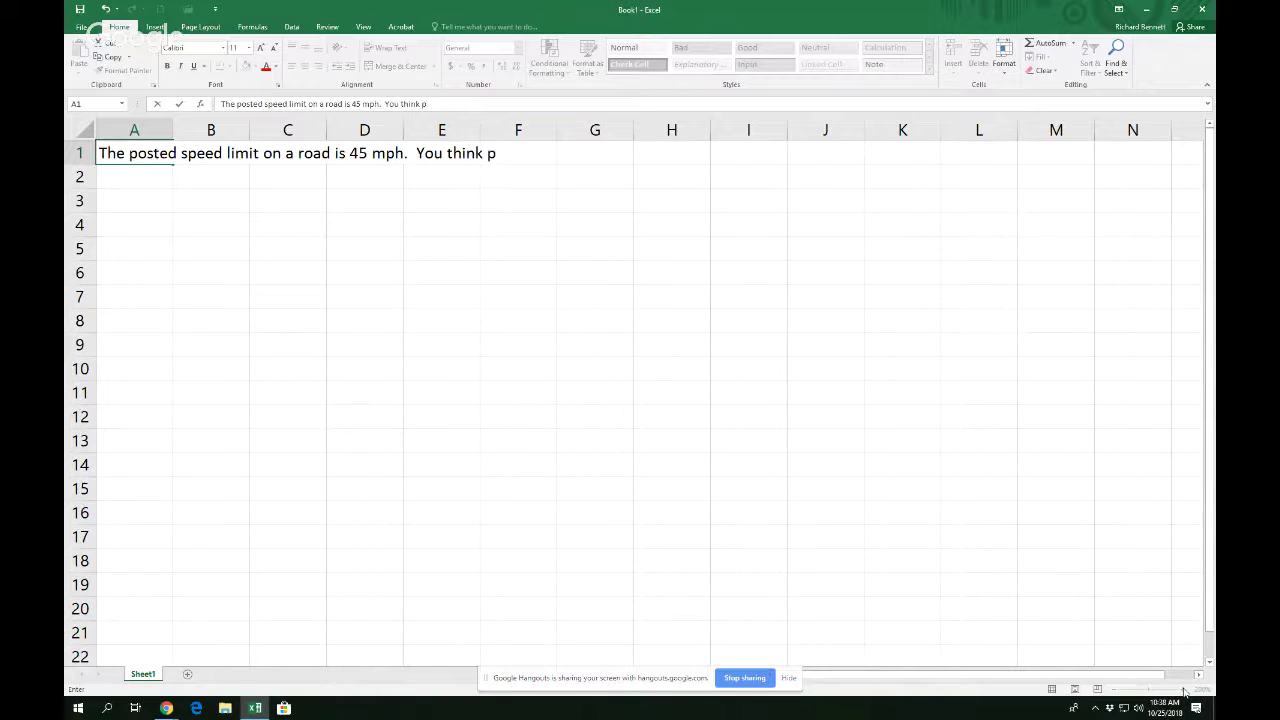
key("BackSpace")
key("BackSpace")
key("BackSpace")
key("BackSpace")
key("BackSpace")
key("BackSpace")
key("BackSpace")
key("BackSpace")
key("BackSpace")
key("BackSpace")
key("BackSpace")
Complete A1 with the sentence "The local police tell you the standard deviation is 8 mph".
type("The local police tell")
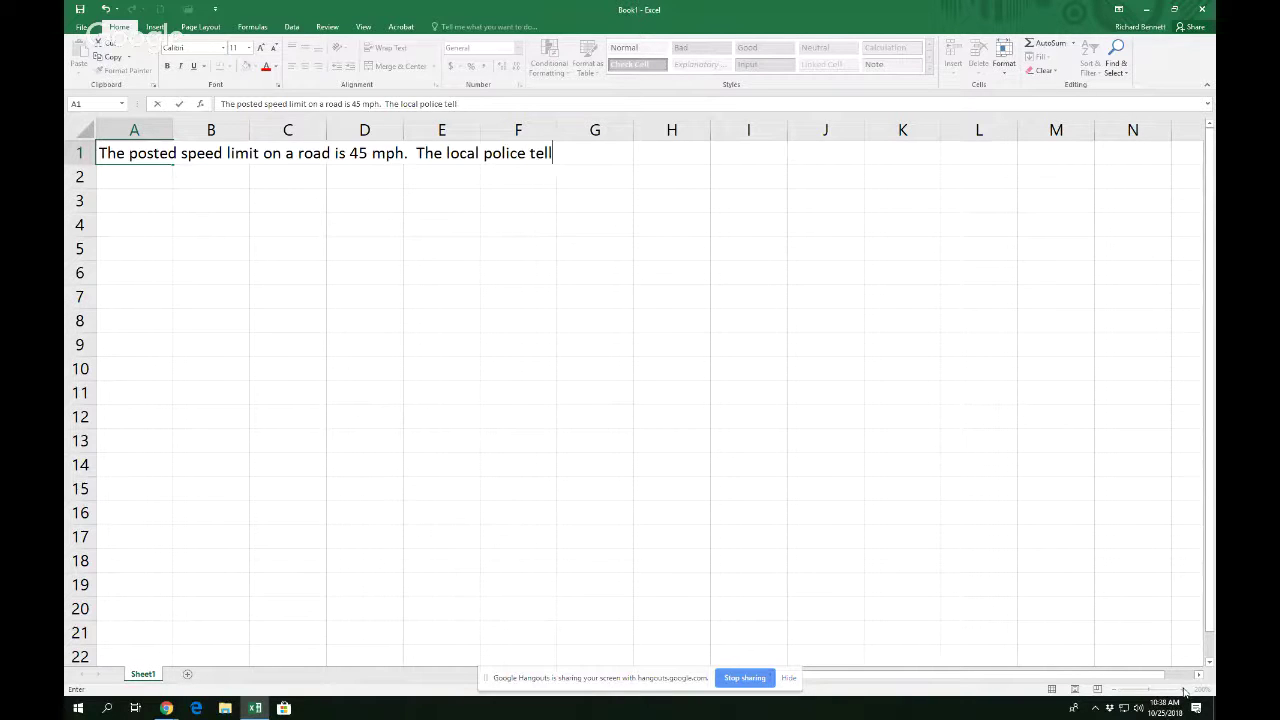
type(" you the stdan")
key("BackSpace")
key("BackSpace")
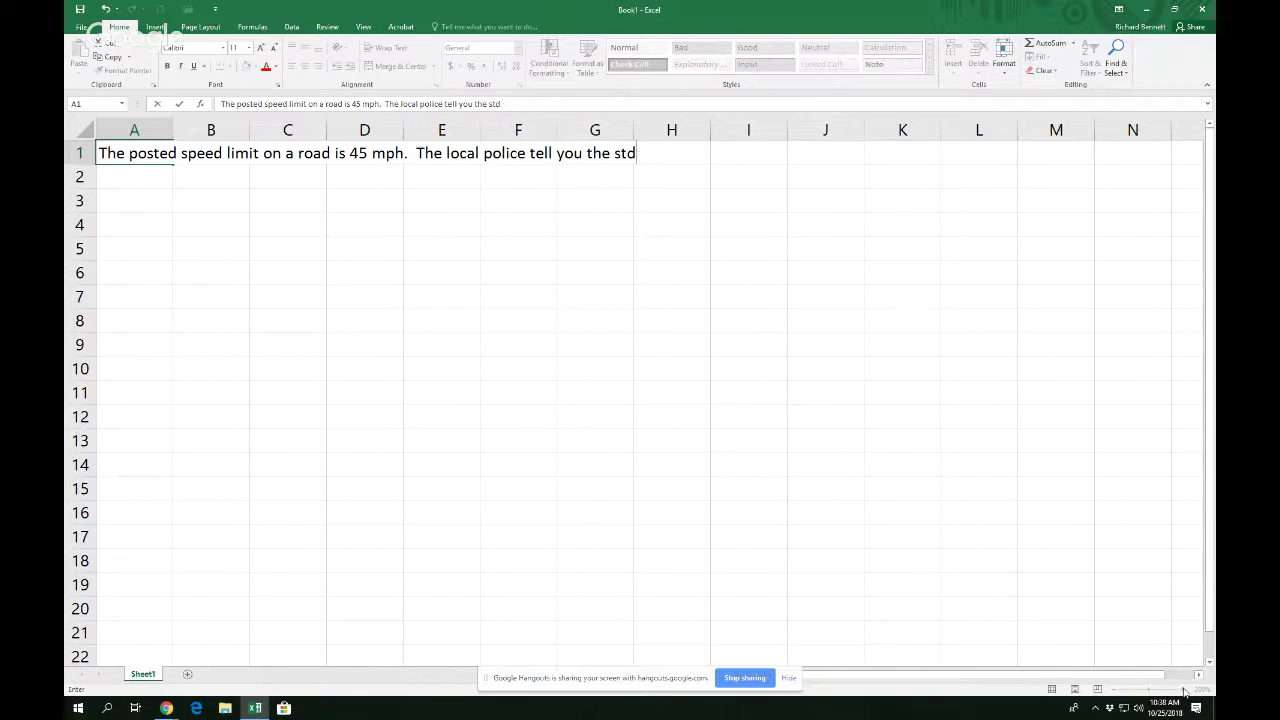
type("a")
key("BackSpace")
key("BackSpace")
type("andard deviation i")
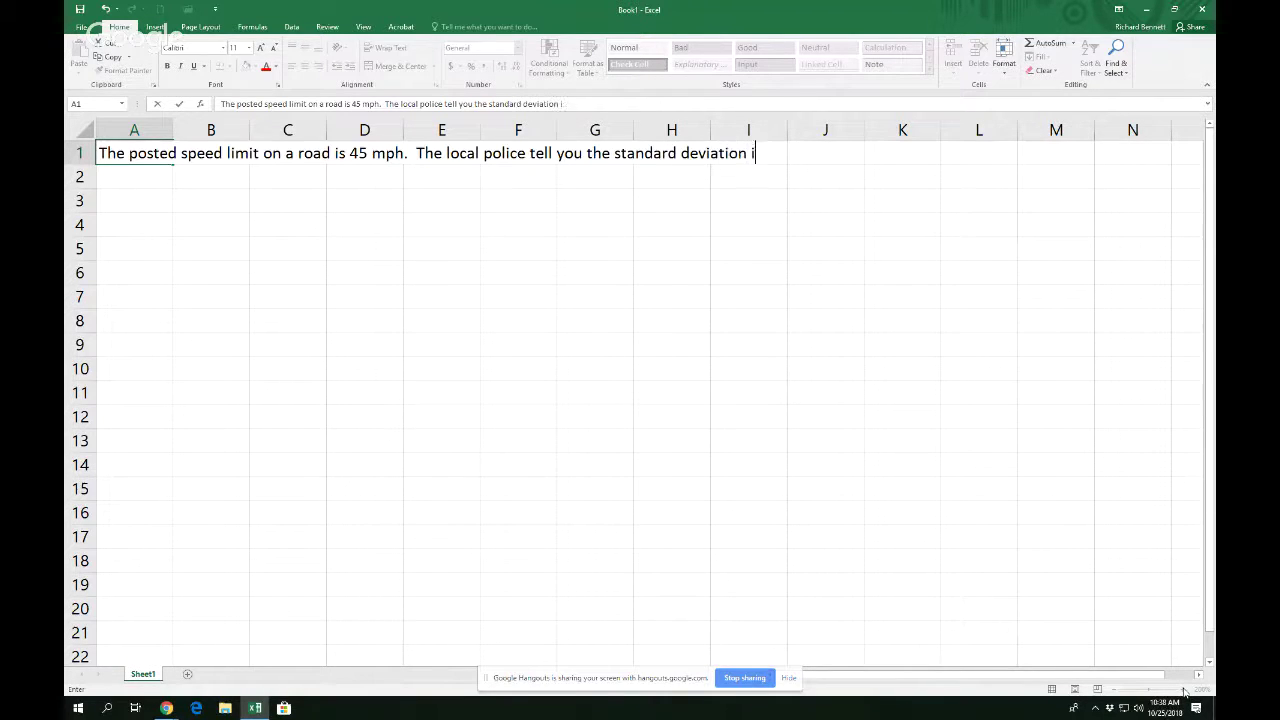
type("s 8 mph")
key("Return")
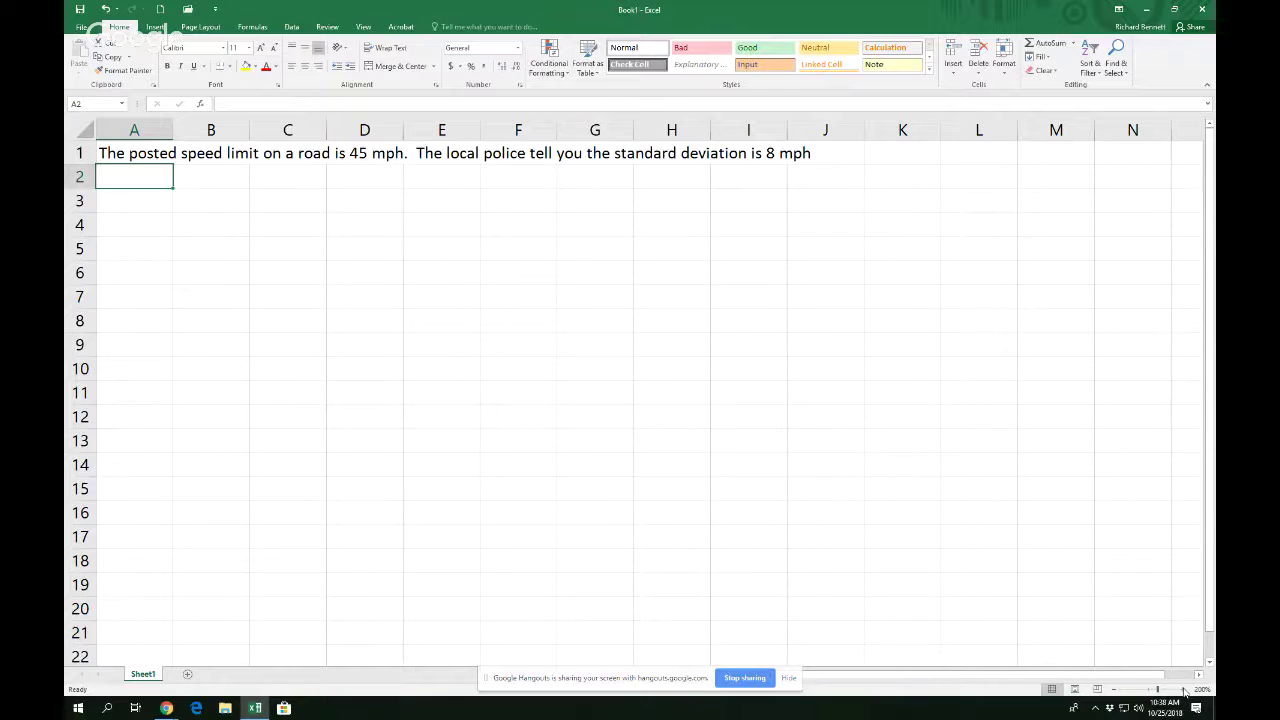
Enter in A2 "You test 25 cars and find the mean speed is 52.3 mph. Is there evidence that people are speeding?".
type("You test ")
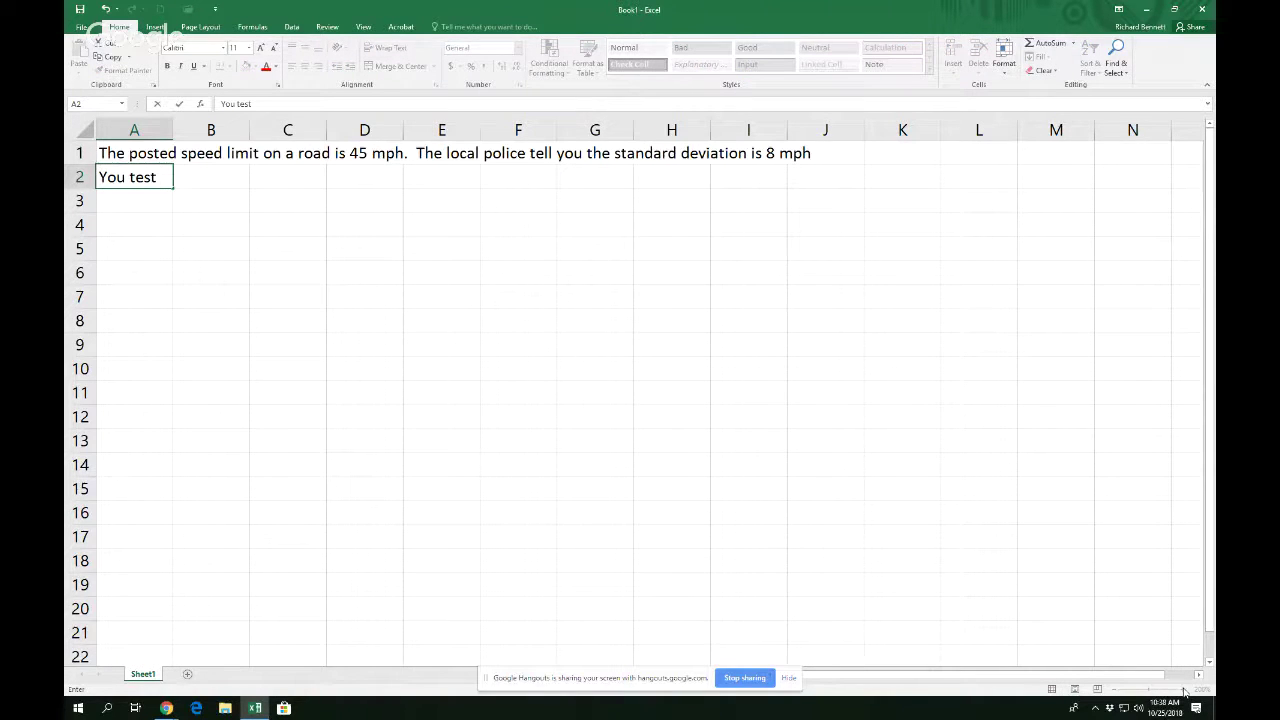
type("25 cars and find the ")
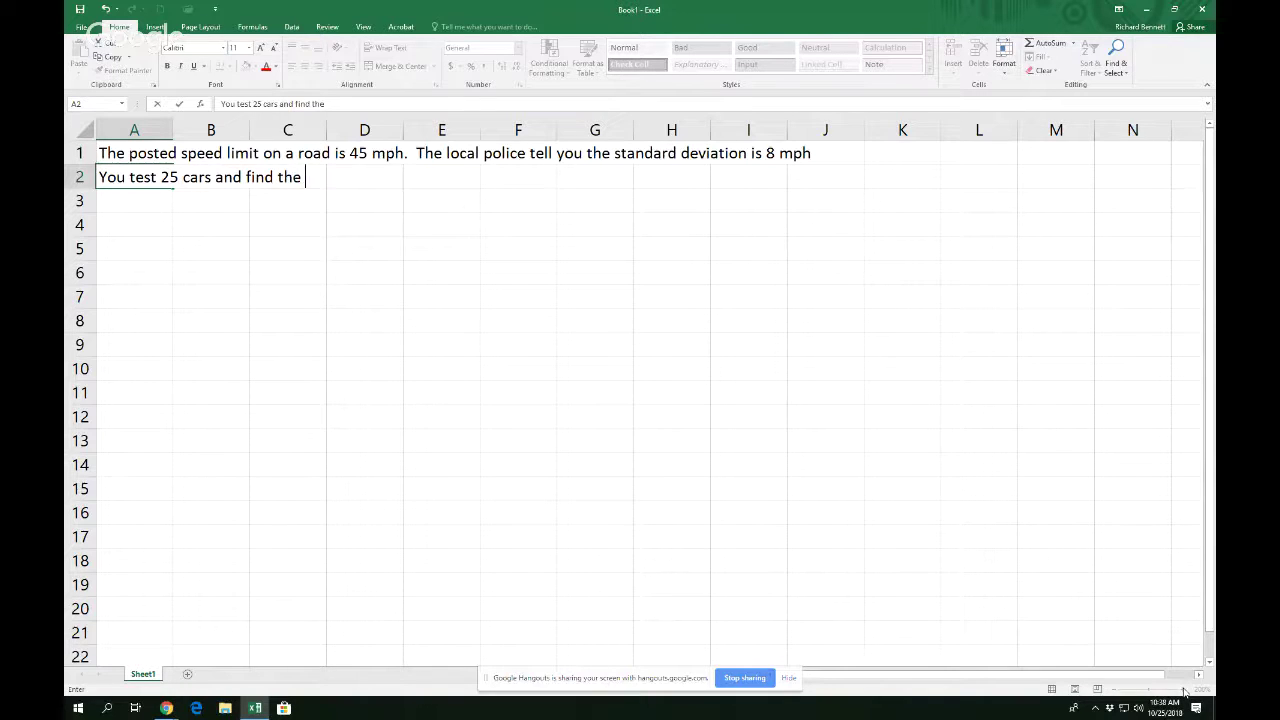
type("mean speed is 5")
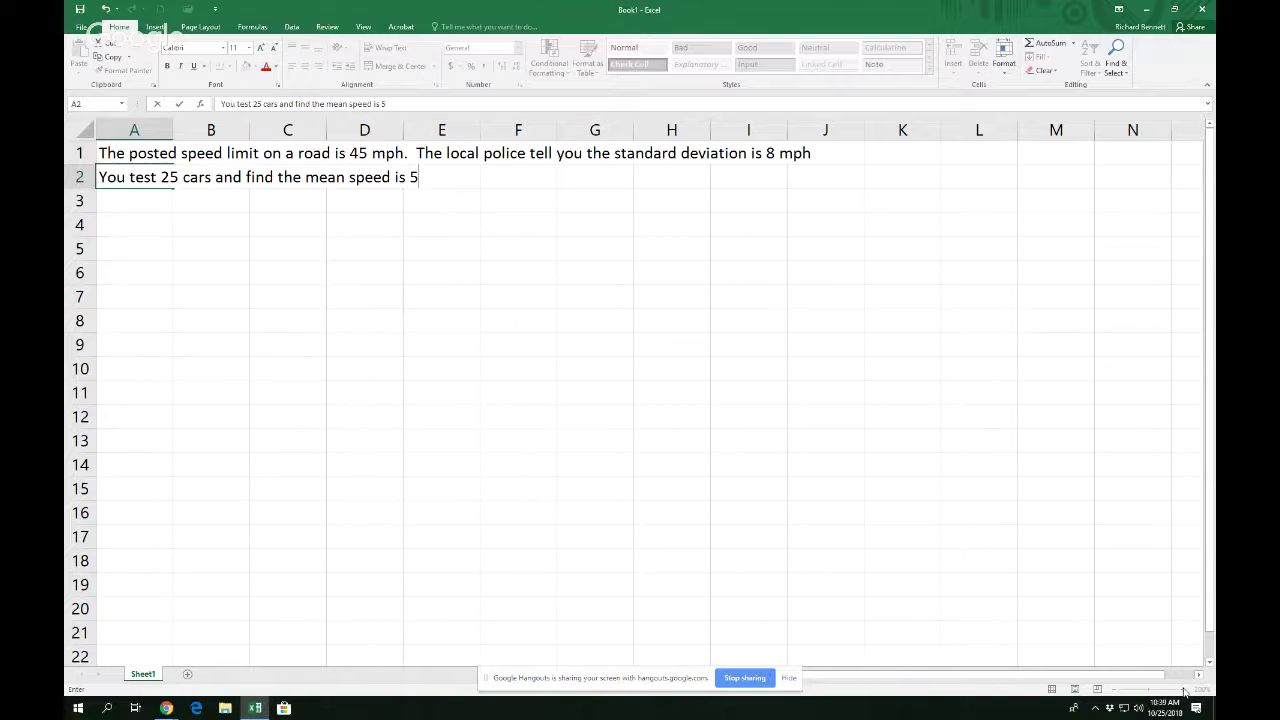
type("2.3 mph.  Is there evidence")
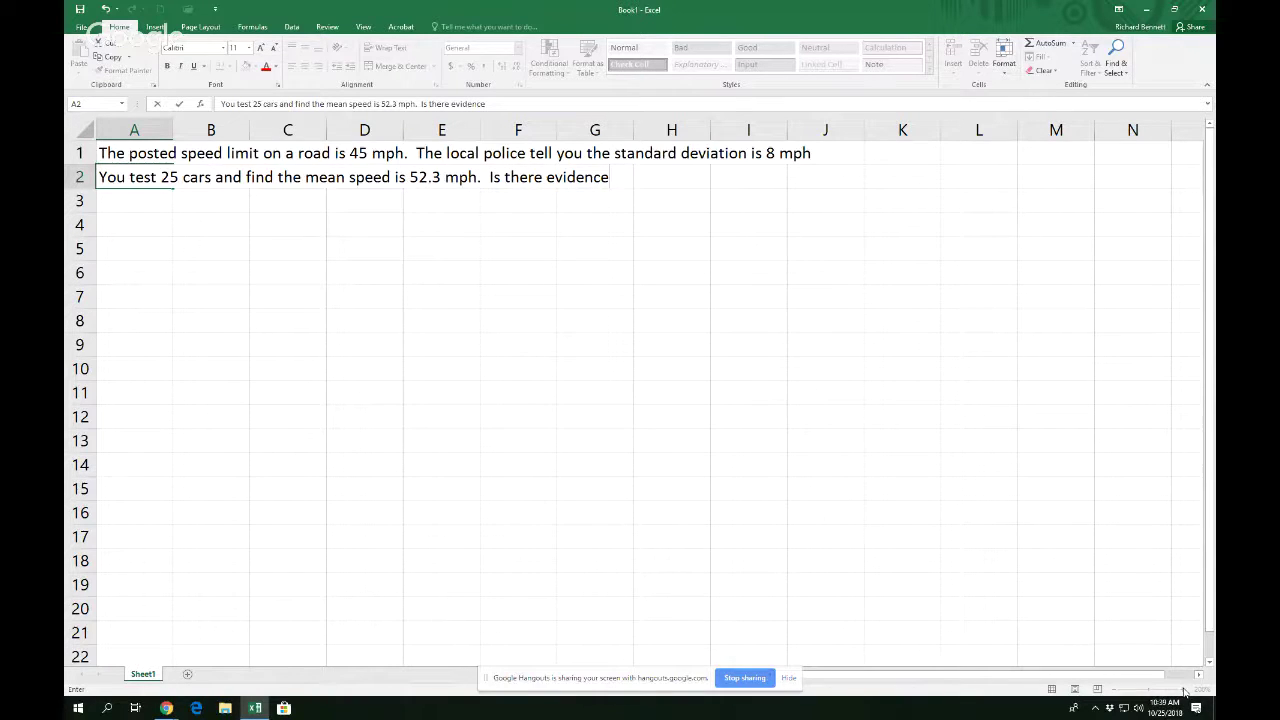
type(" that people are")
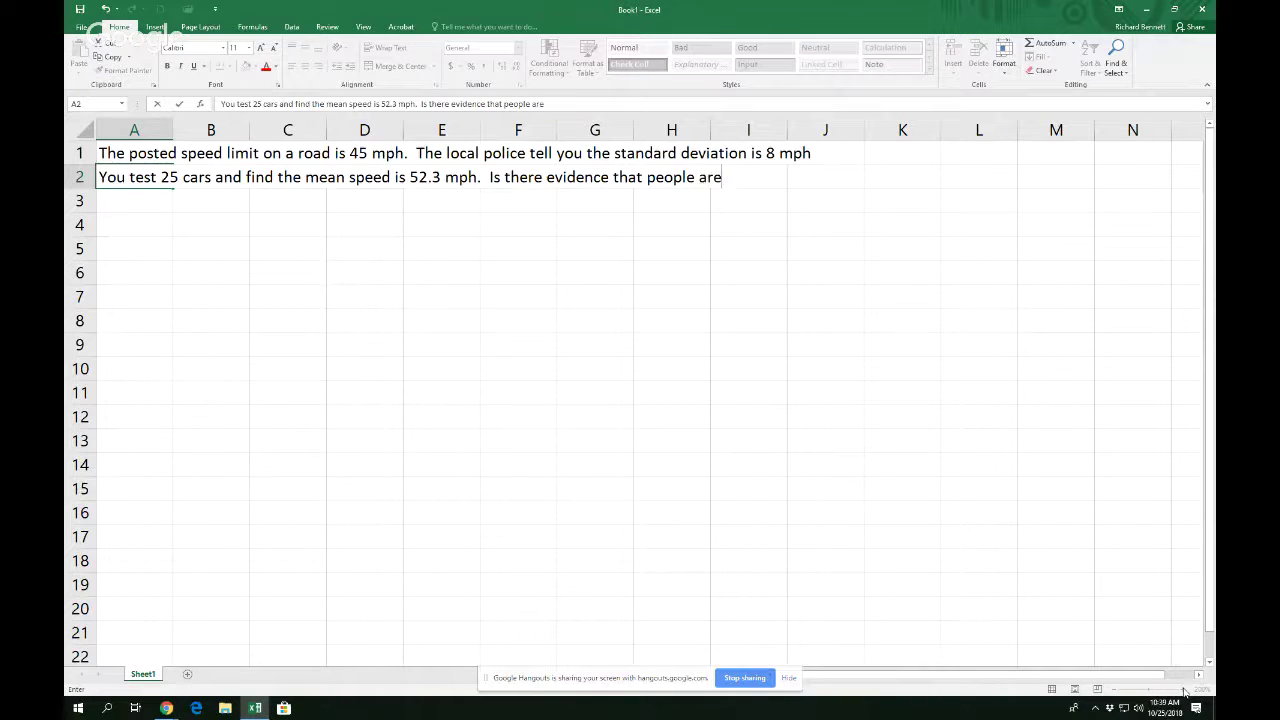
type(" speeding?")
key("Return")
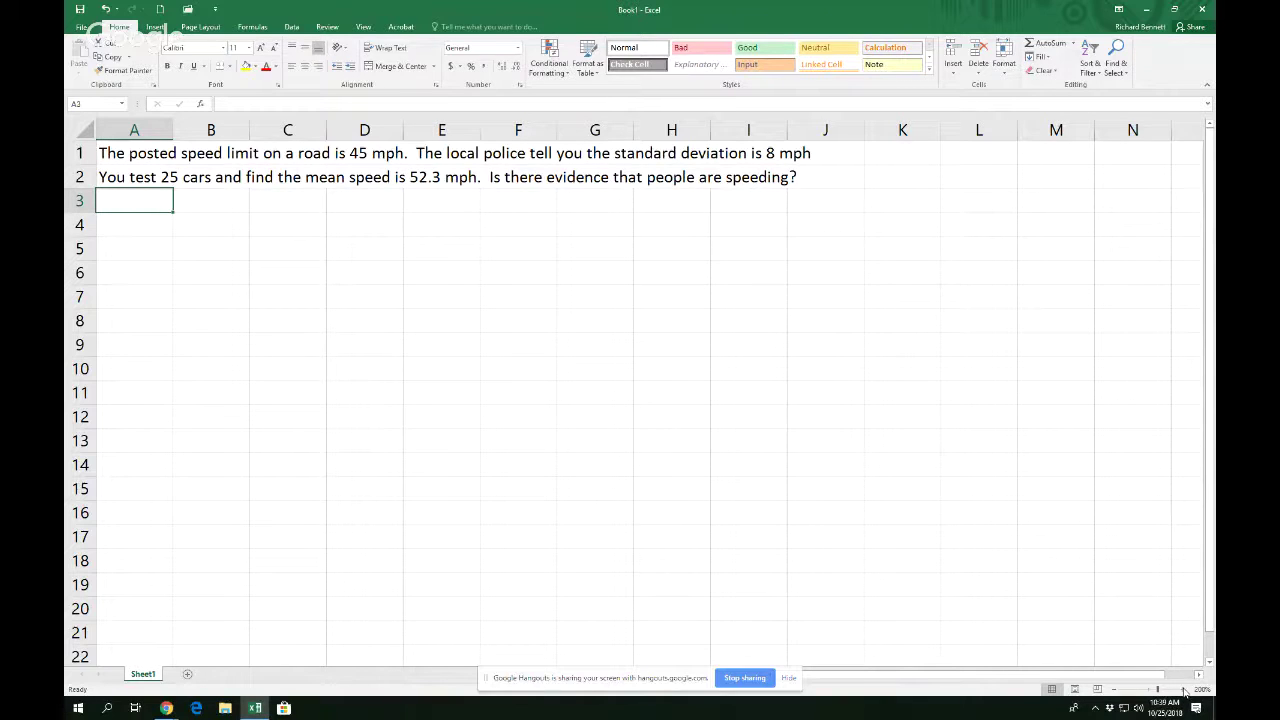
Enter step number 1 in A4 and the heading "identify the numbers" in B4.
key("Return")
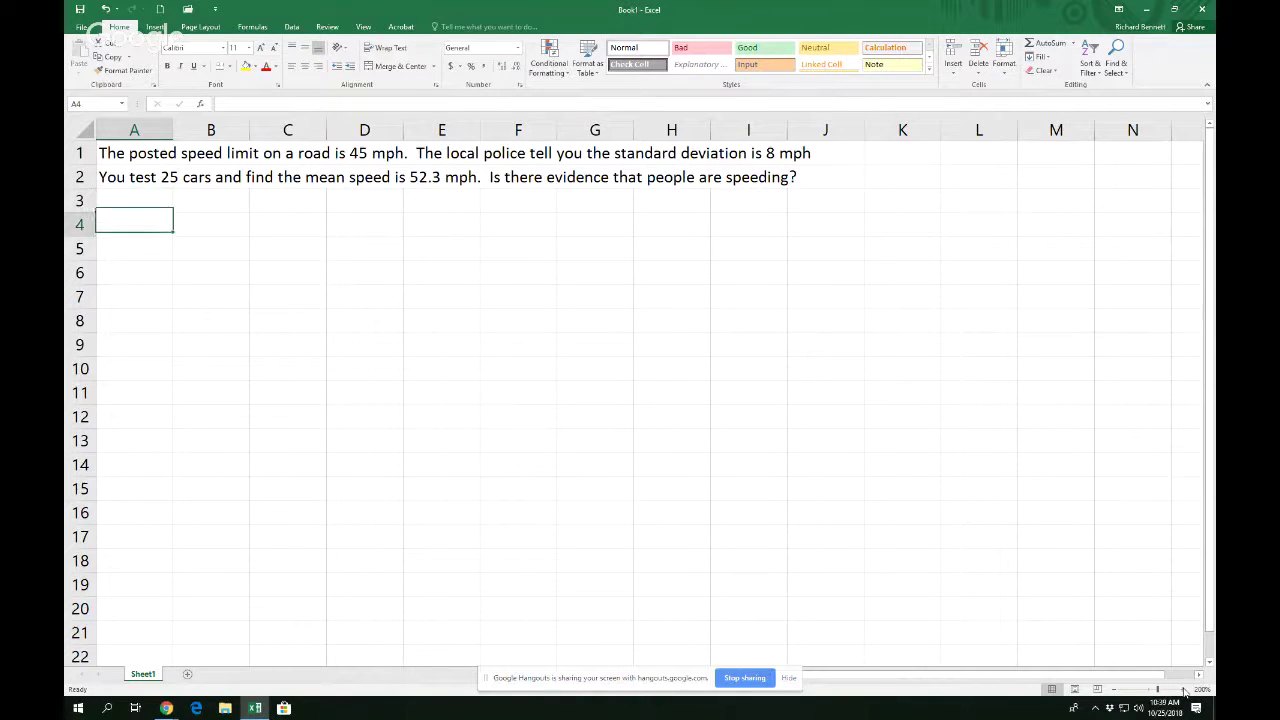
type("1")
key("Tab")
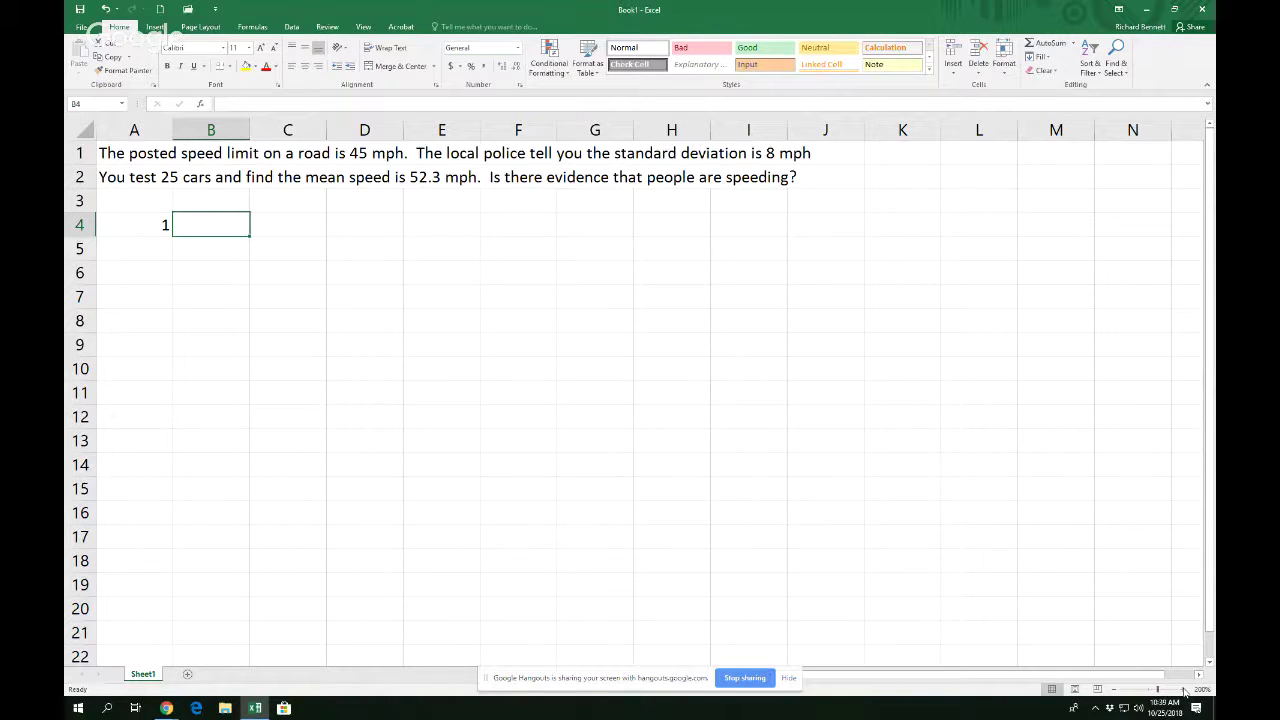
type("inde")
key("BackSpace")
key("BackSpace")
key("BackSpace")
type("de")
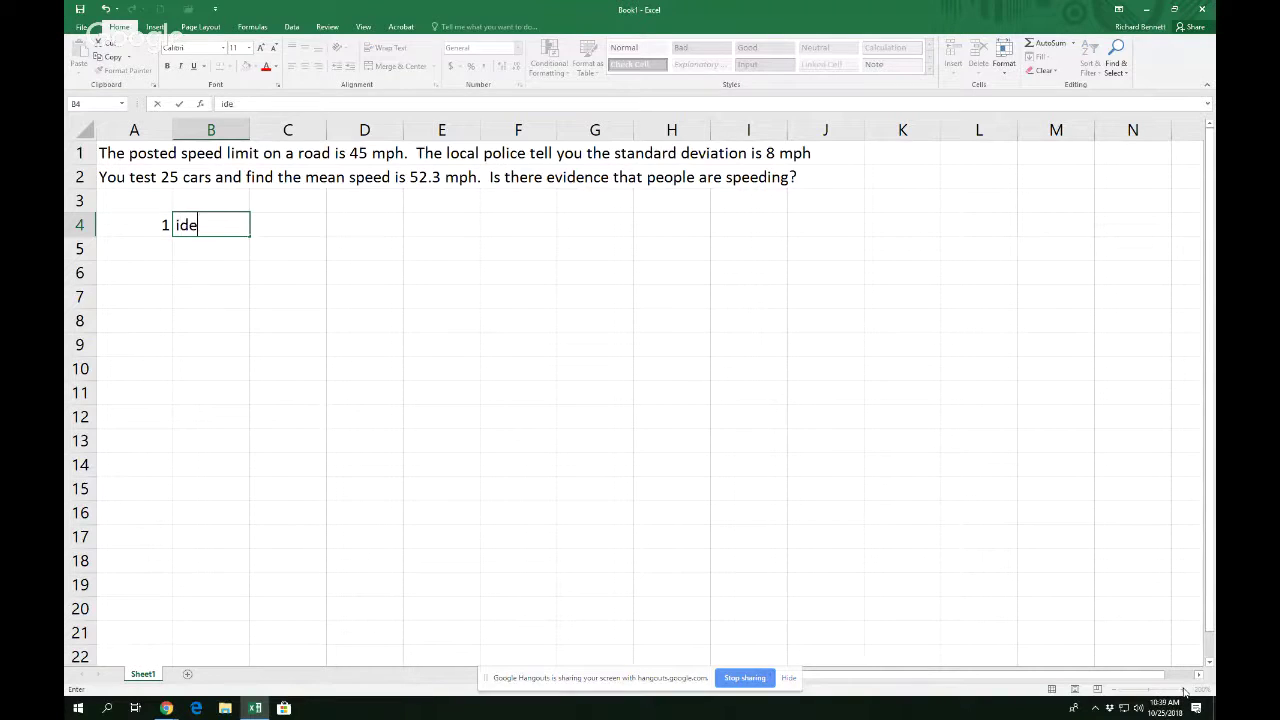
type("ntify the nyum")
key("BackSpace")
key("BackSpace")
key("BackSpace")
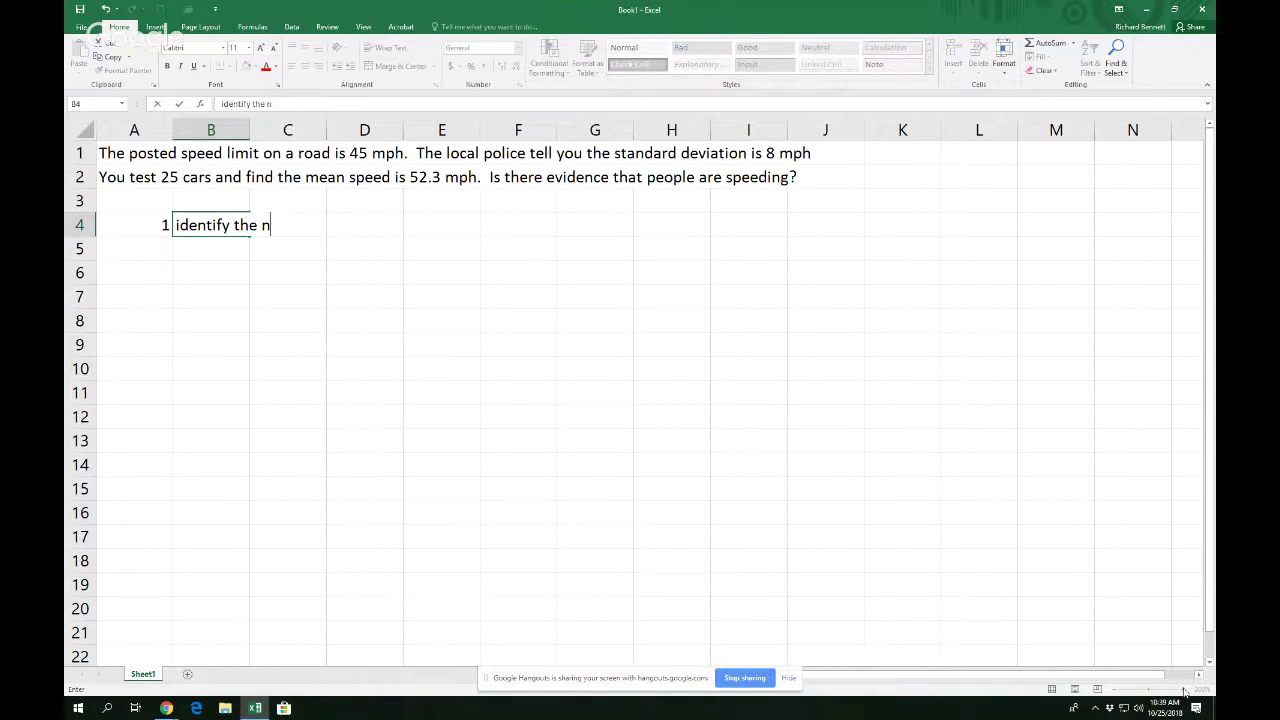
type("umbers")
key("Return")
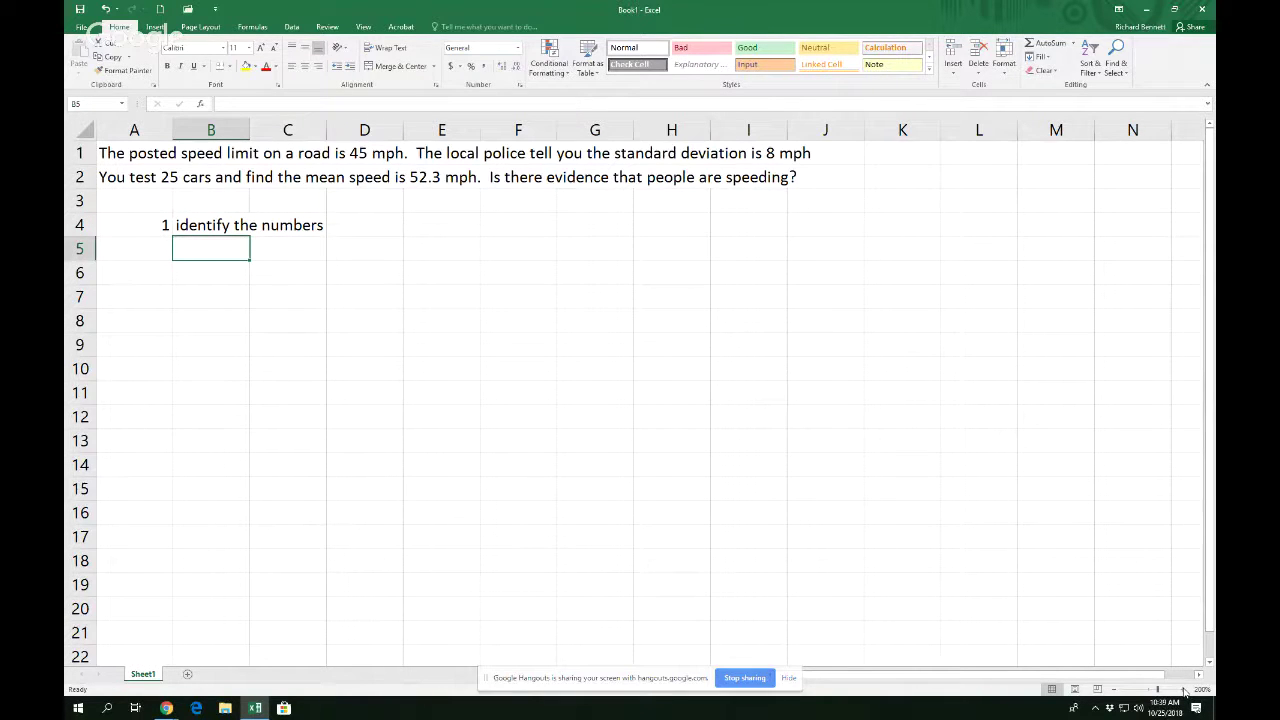
Enter the speed limit 45 in B5 and label it "p" in A5.
type("45")
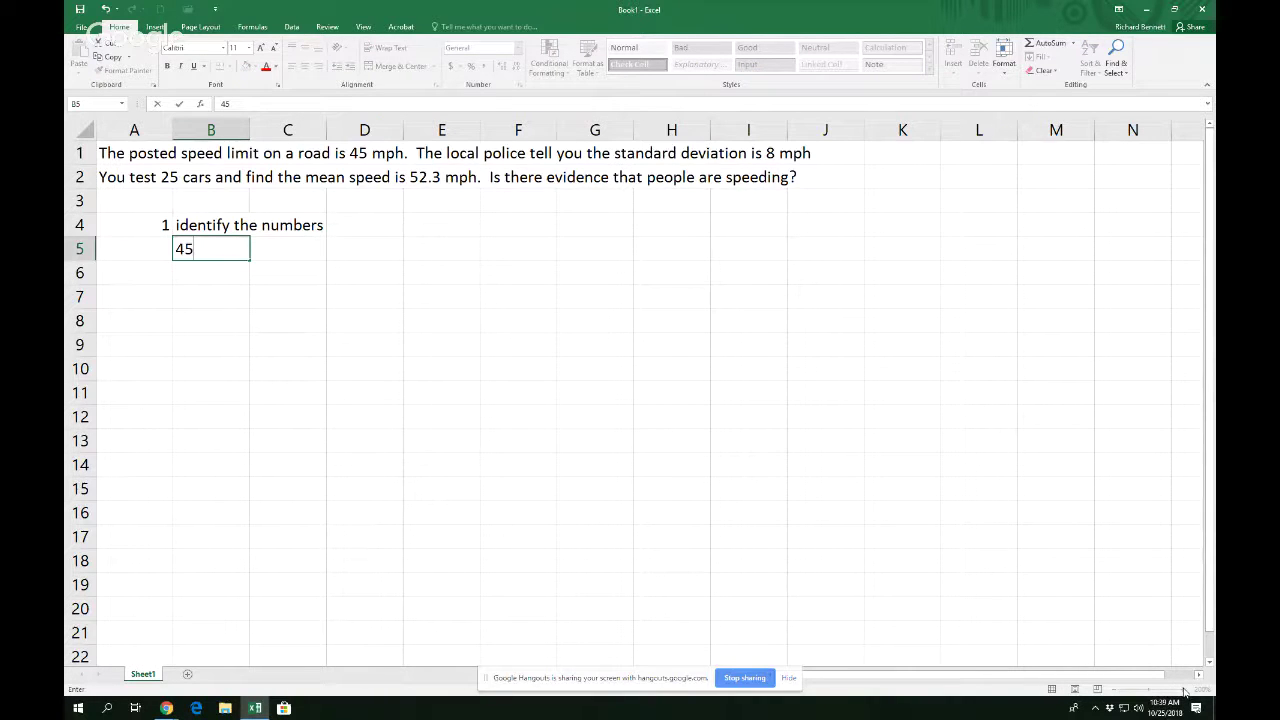
key("Left")
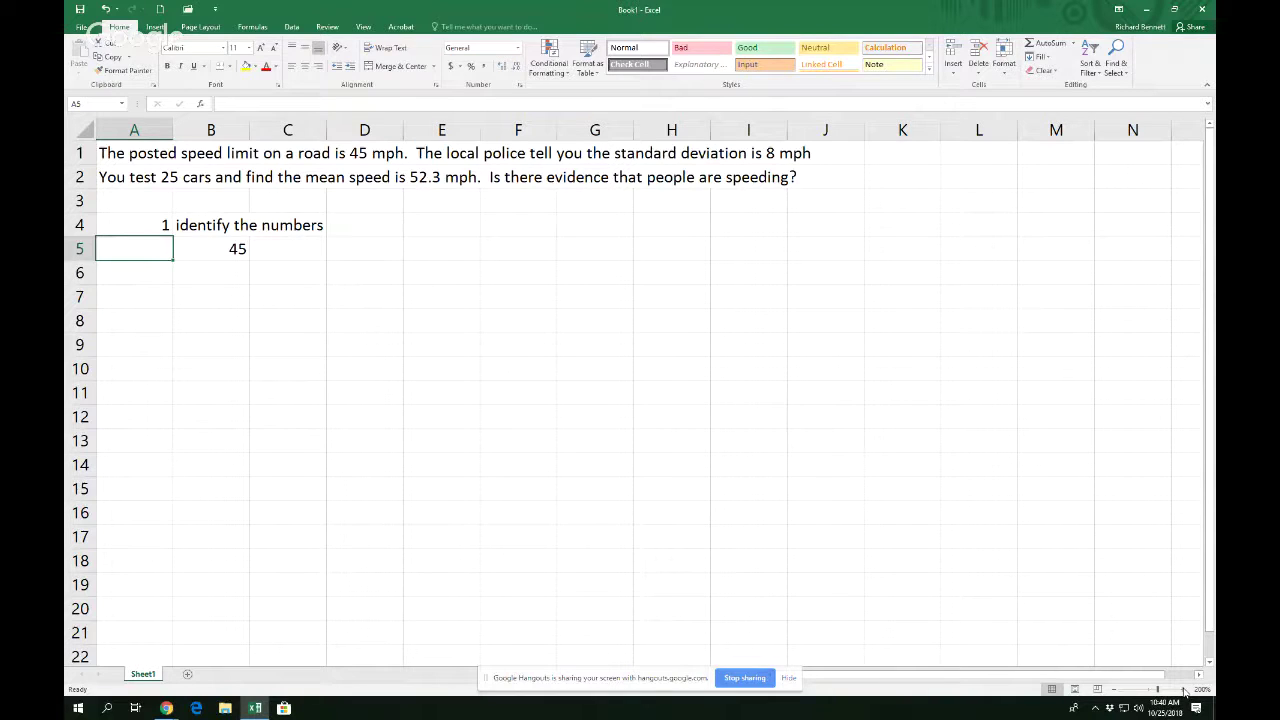
type("p")
key("Return")
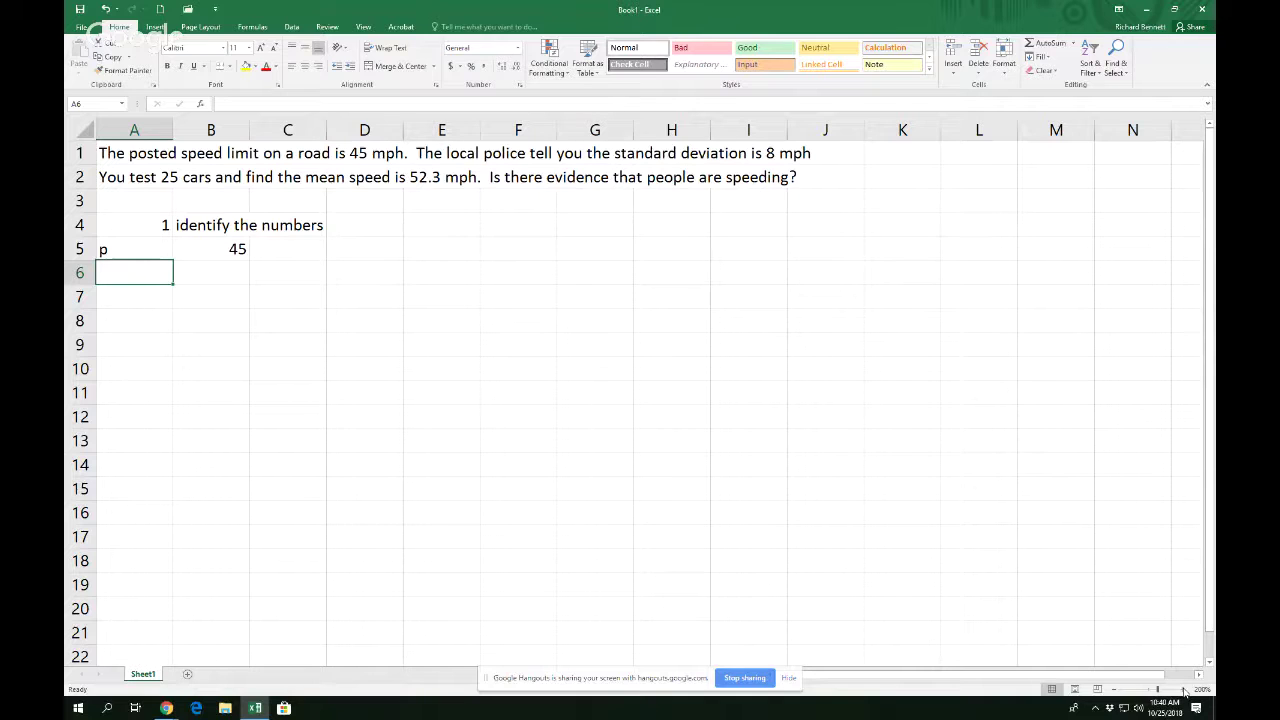
key("Up")
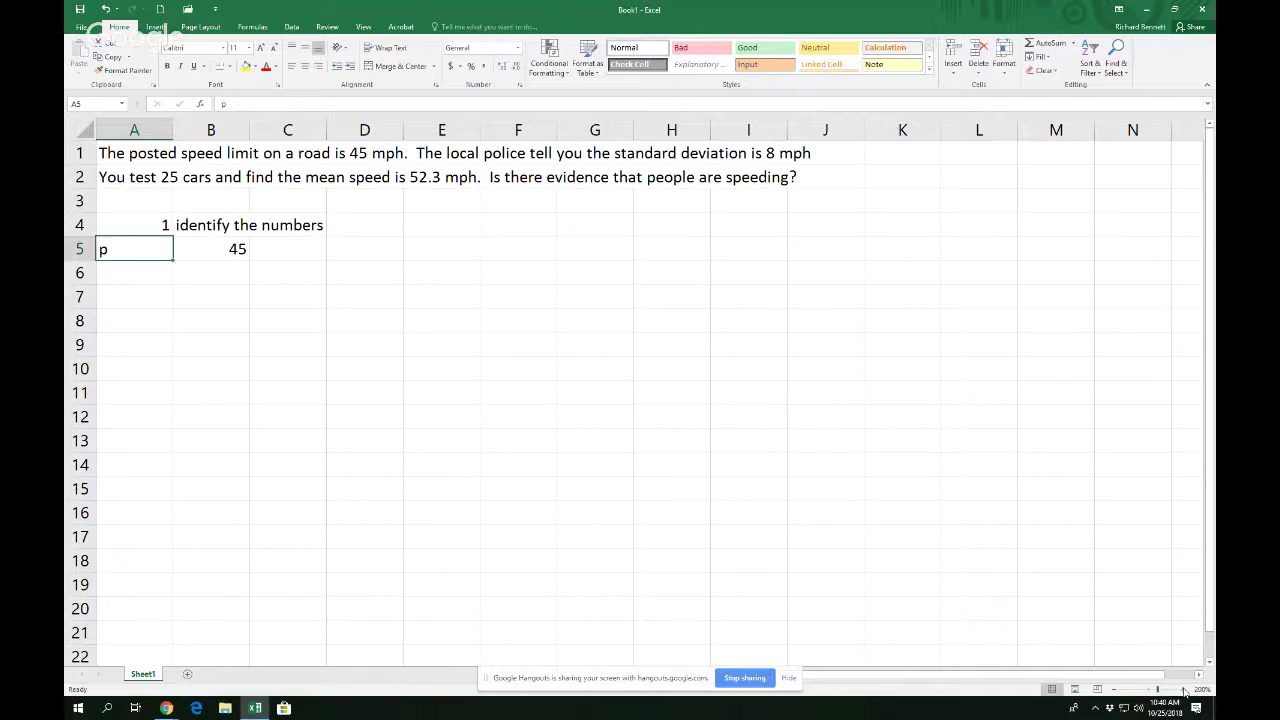
Enter the sample size 25 in B6 and label it "n" in A6.
key("Down")
key("Right")
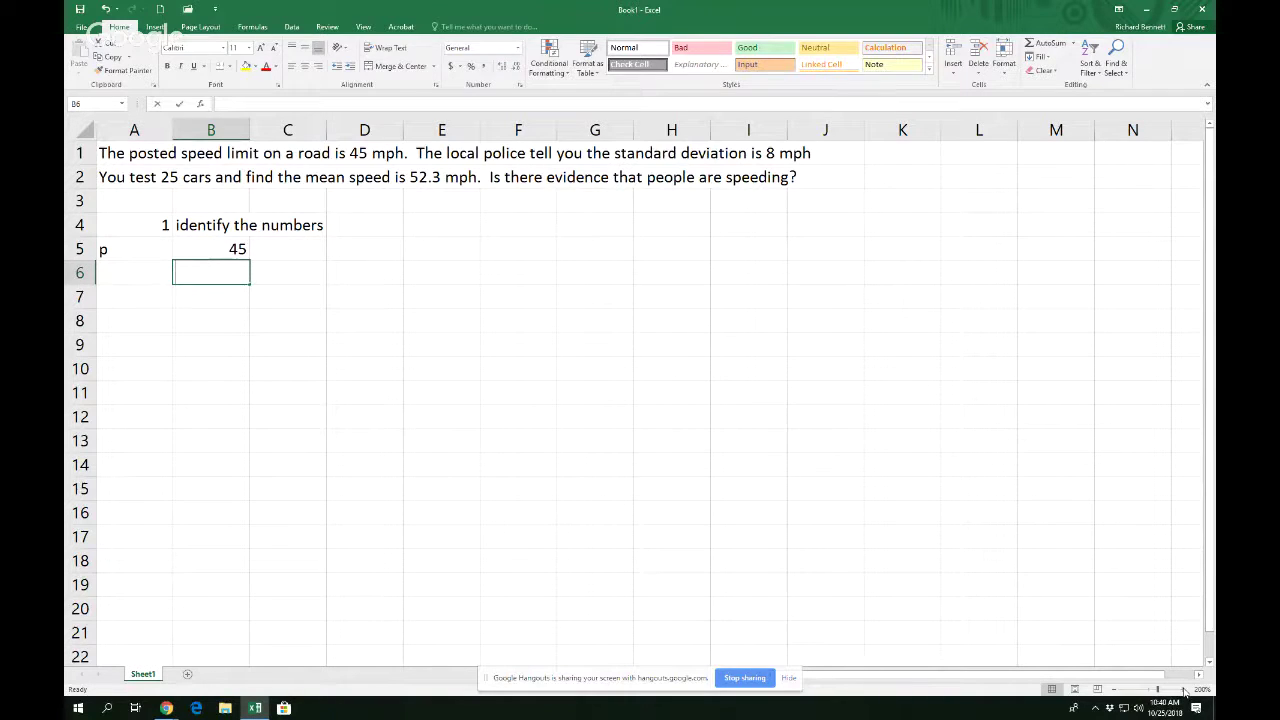
type("25")
type("n")
key("Right")
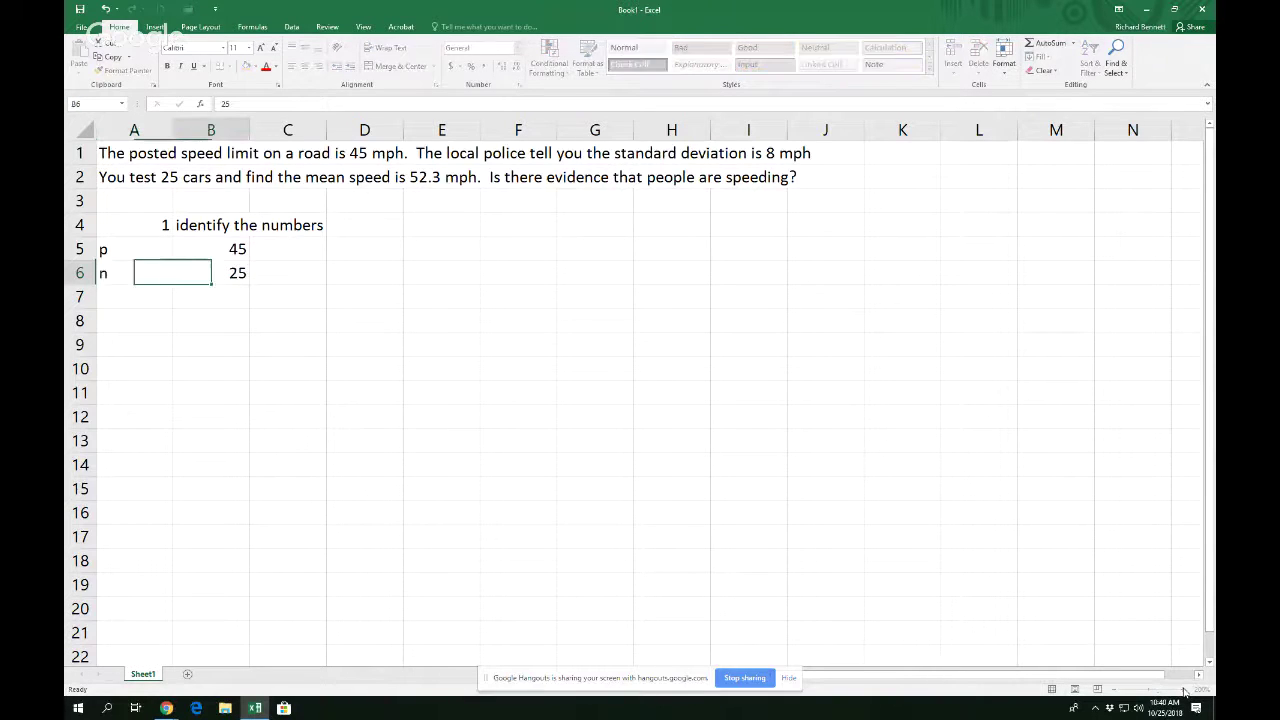
Replace the label in A5 with "mu".
key("Up")
key("Left")
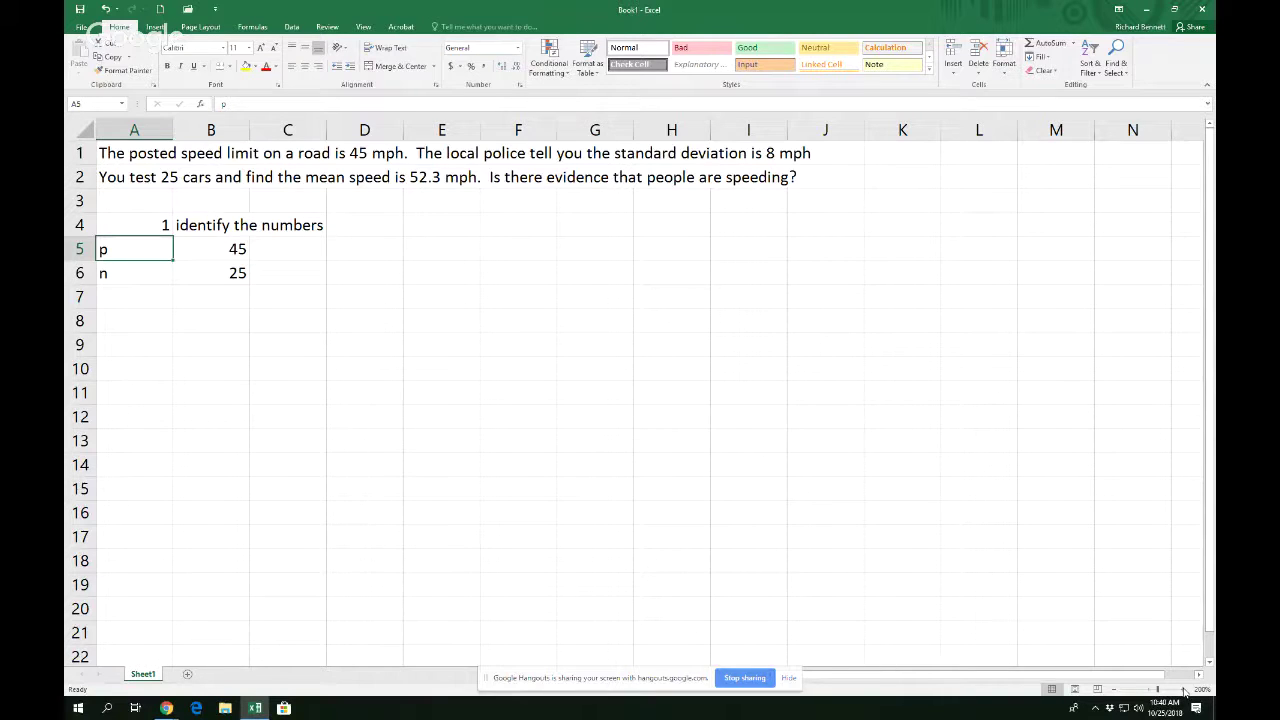
key("Delete")
type("mu")
key("Return")
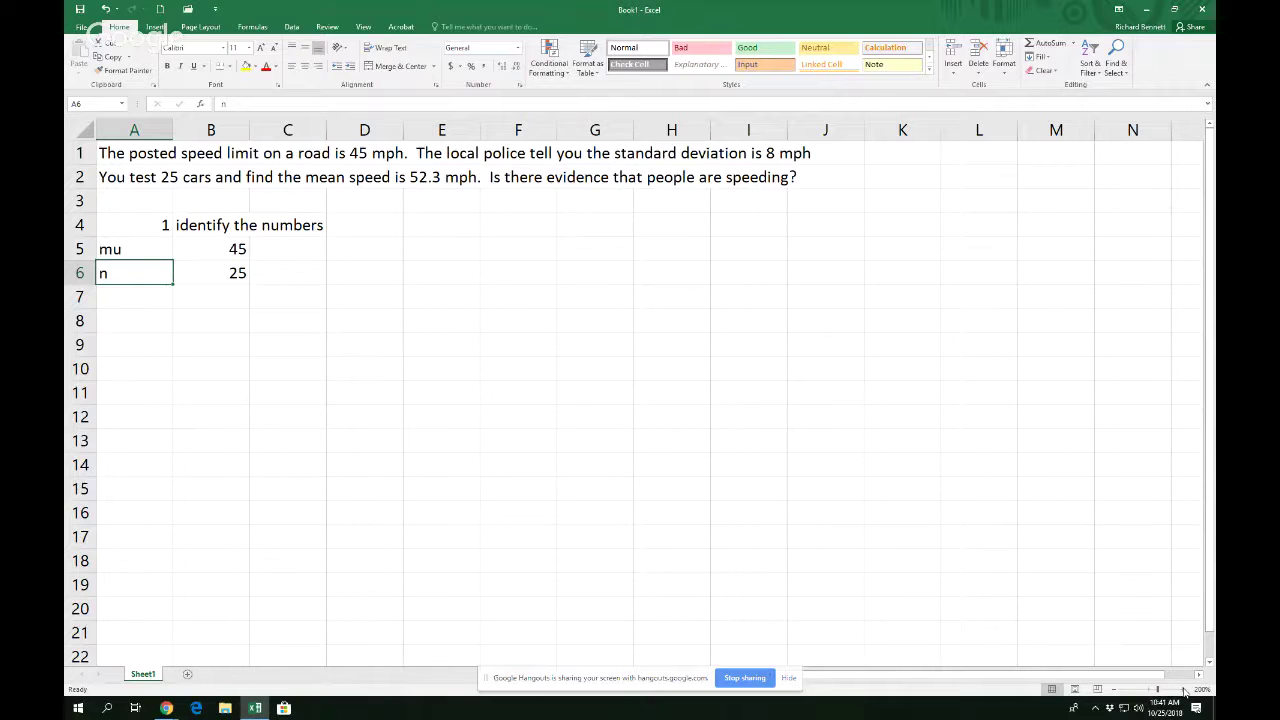
Enter the standard deviation 8 in B7 and label it "sigma" in A7.
key("Down")
key("Right")
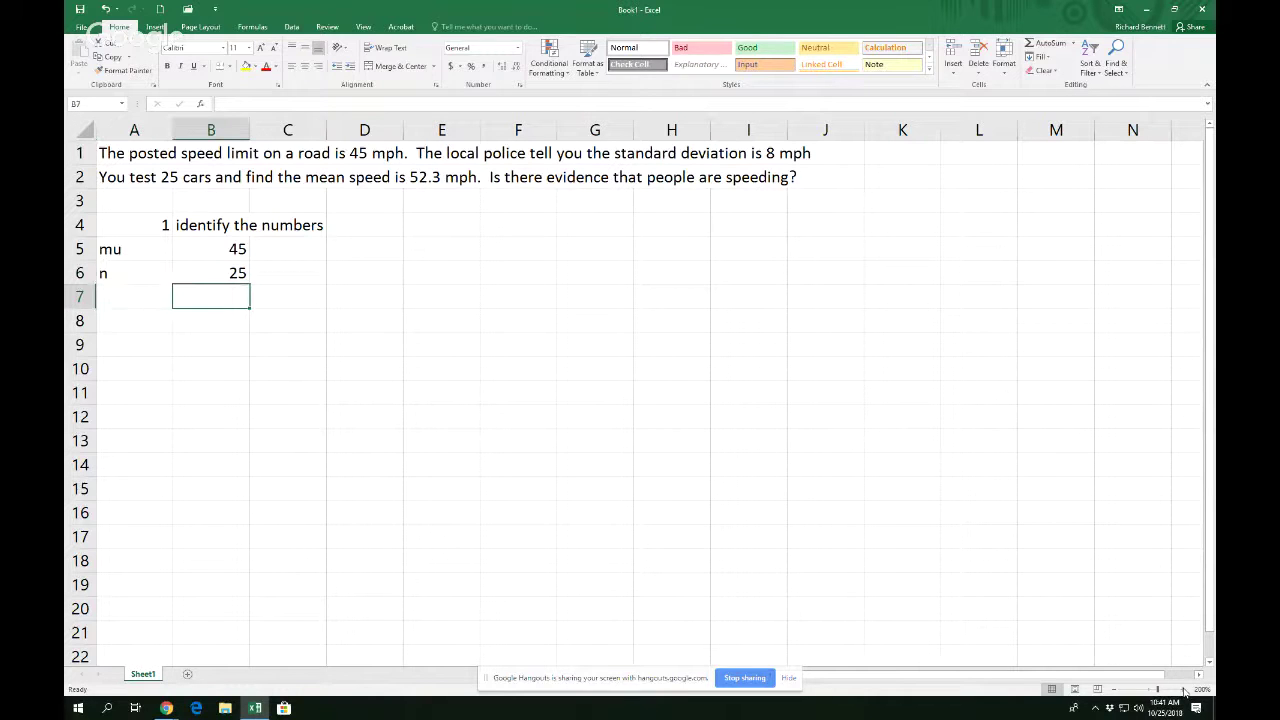
type("8")
key("Left")
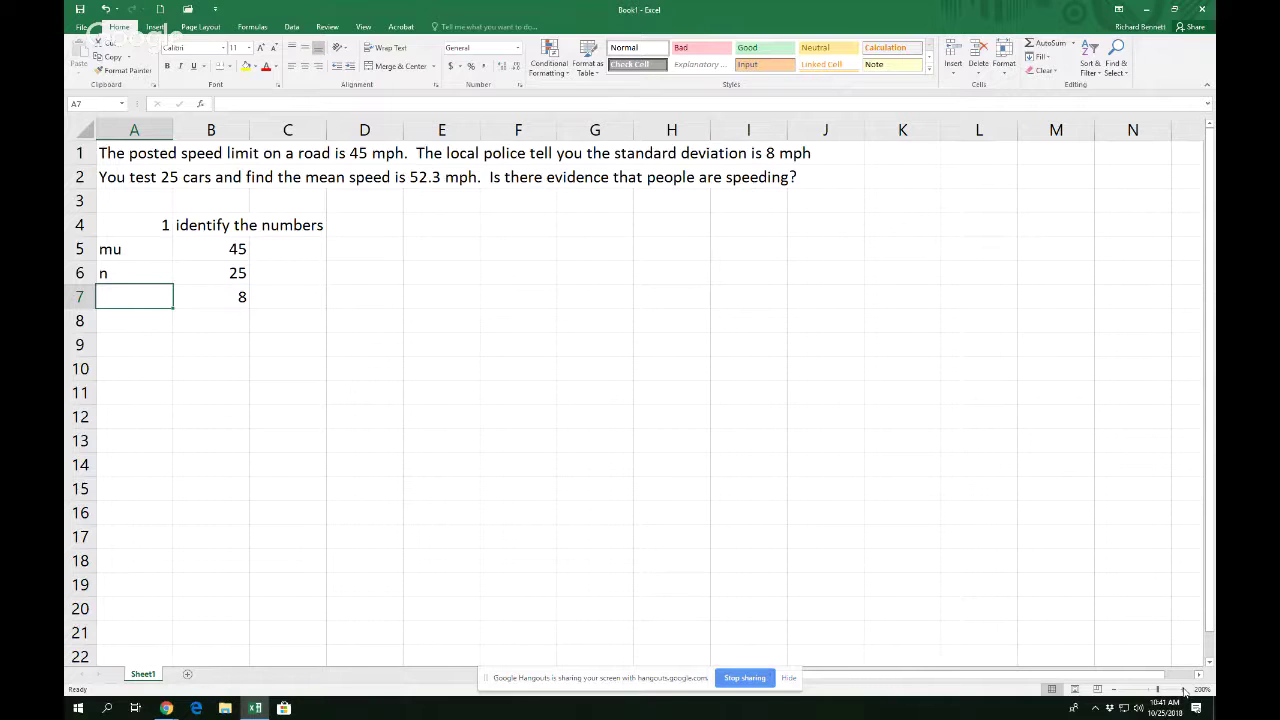
type("sigma")
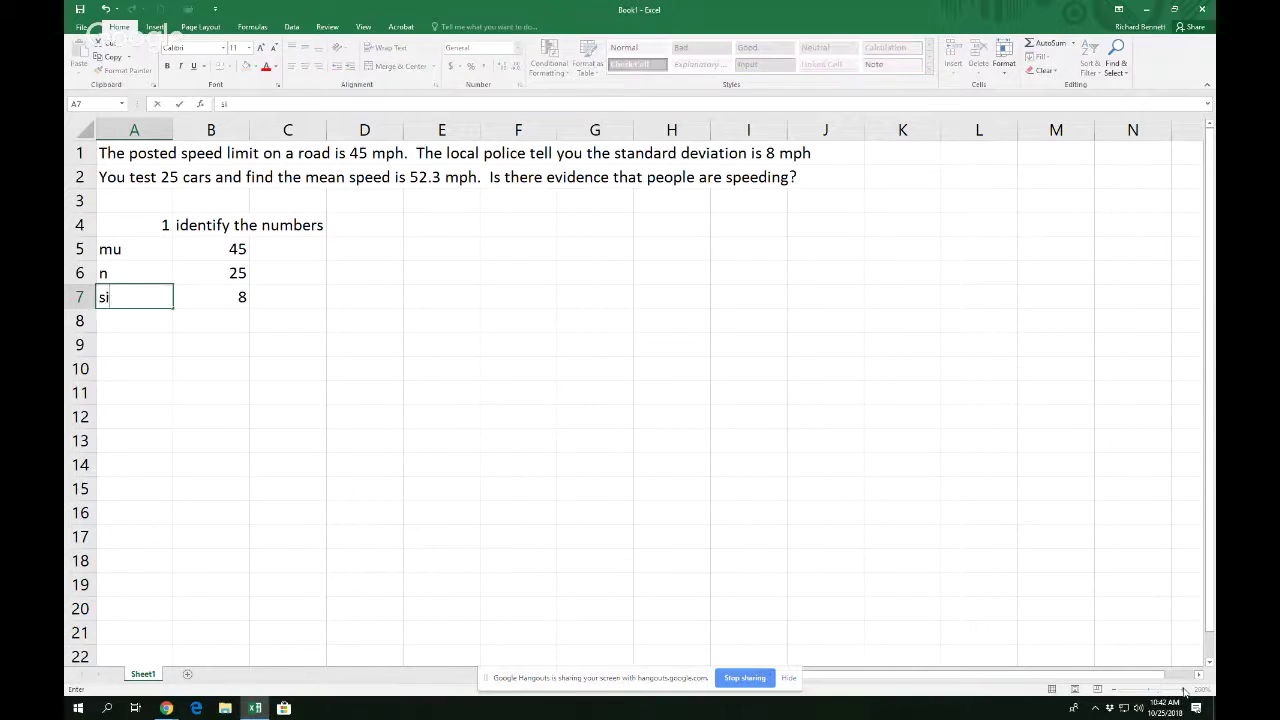
key("Return")
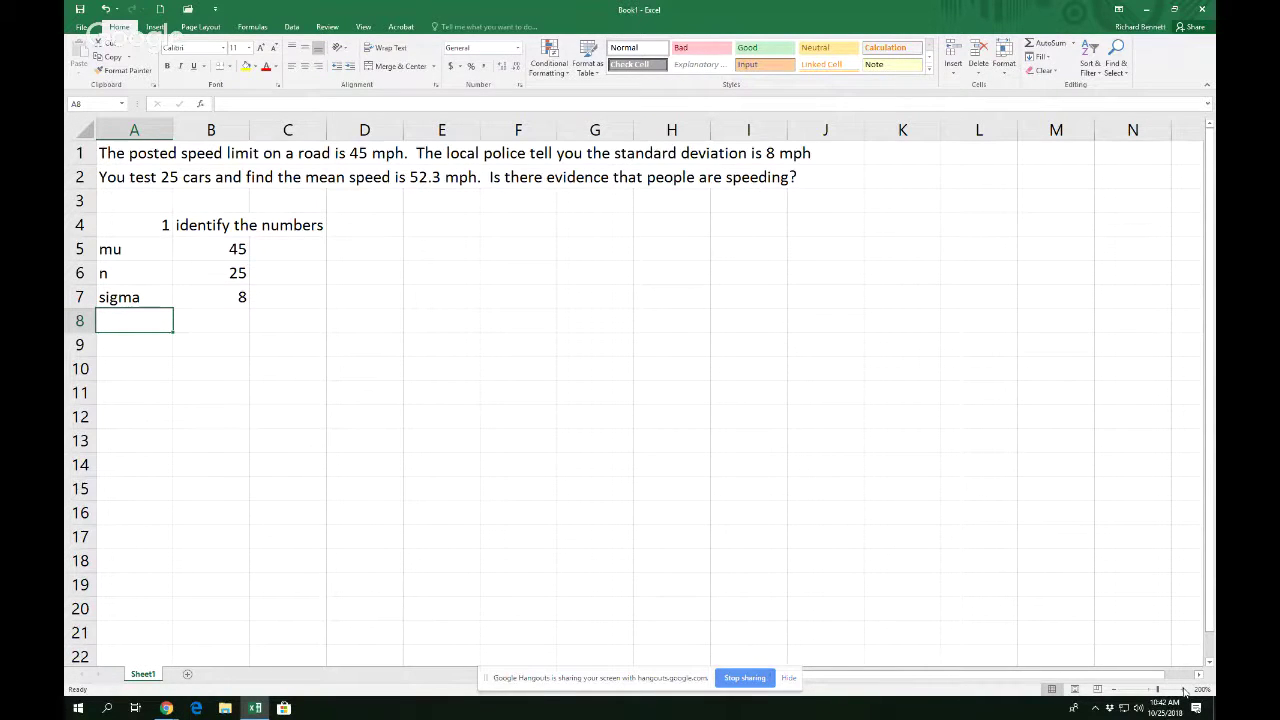
Enter the sample mean 52.3 in B8 and label it "xbar" in A8.
key("Up")
key("Up")
key("Right")
key("Left")
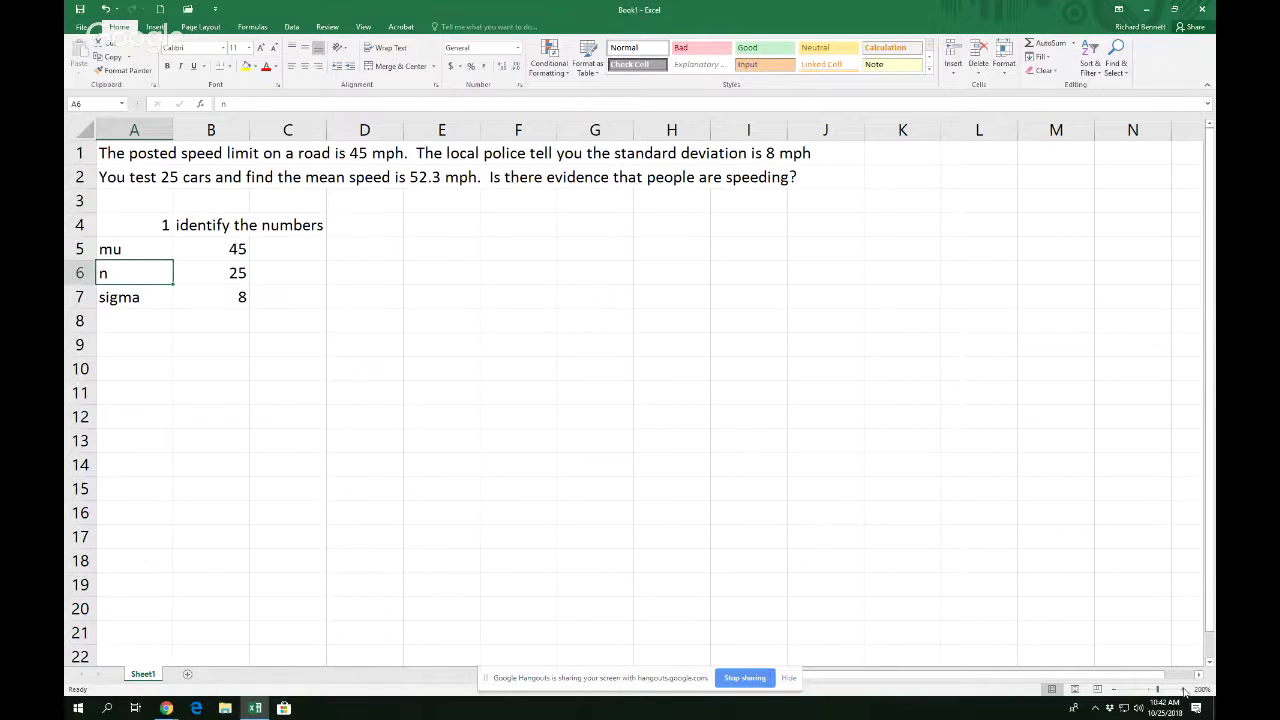
key("Down")
key("Down")
key("Right")
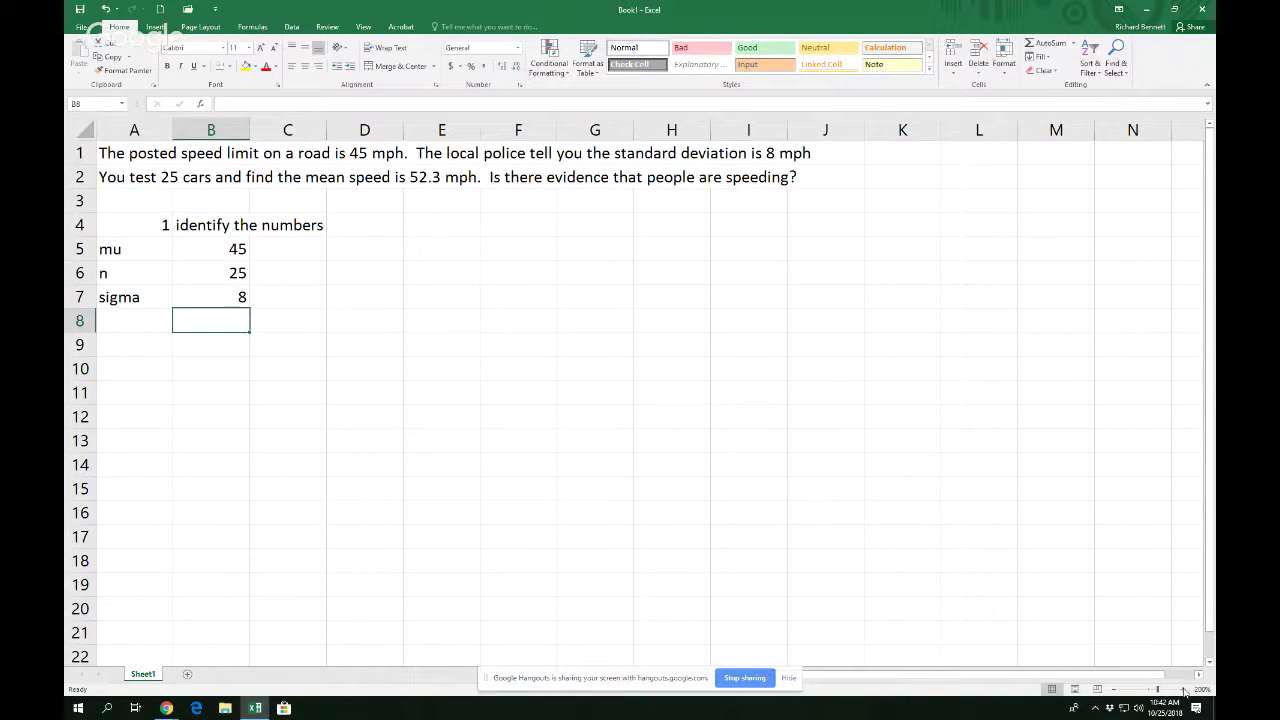
type("52.3")
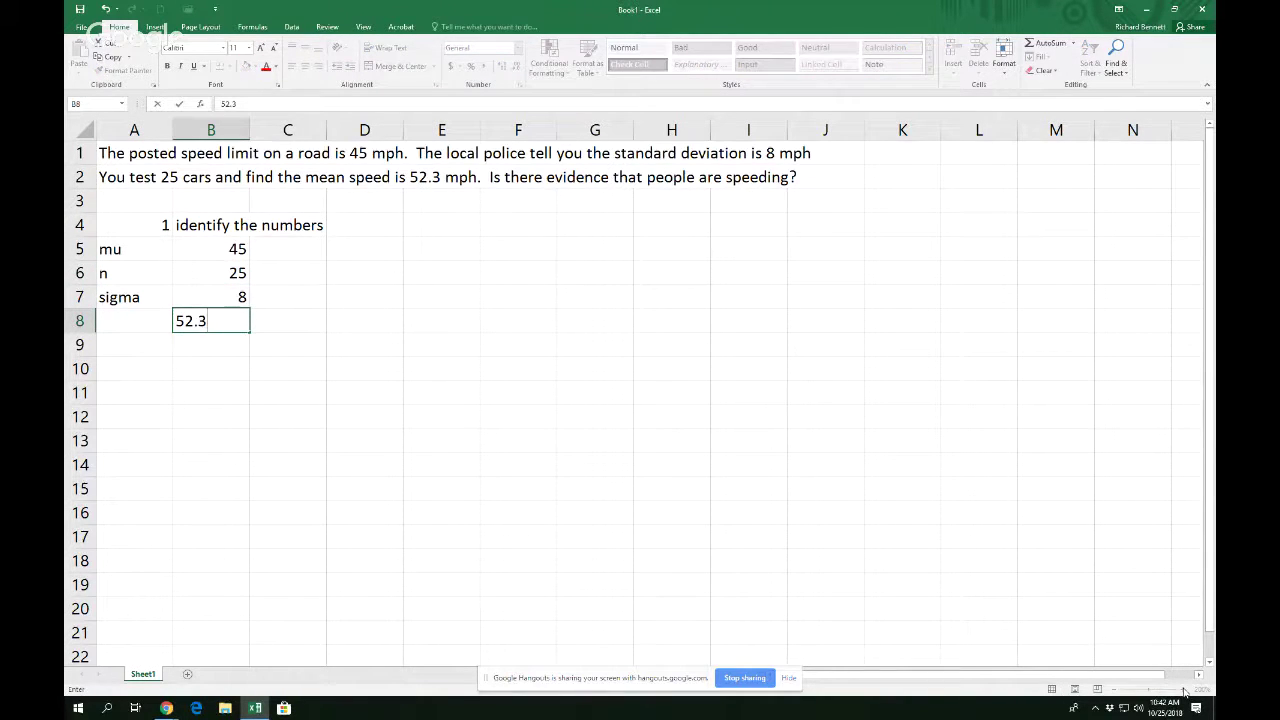
key("Left")
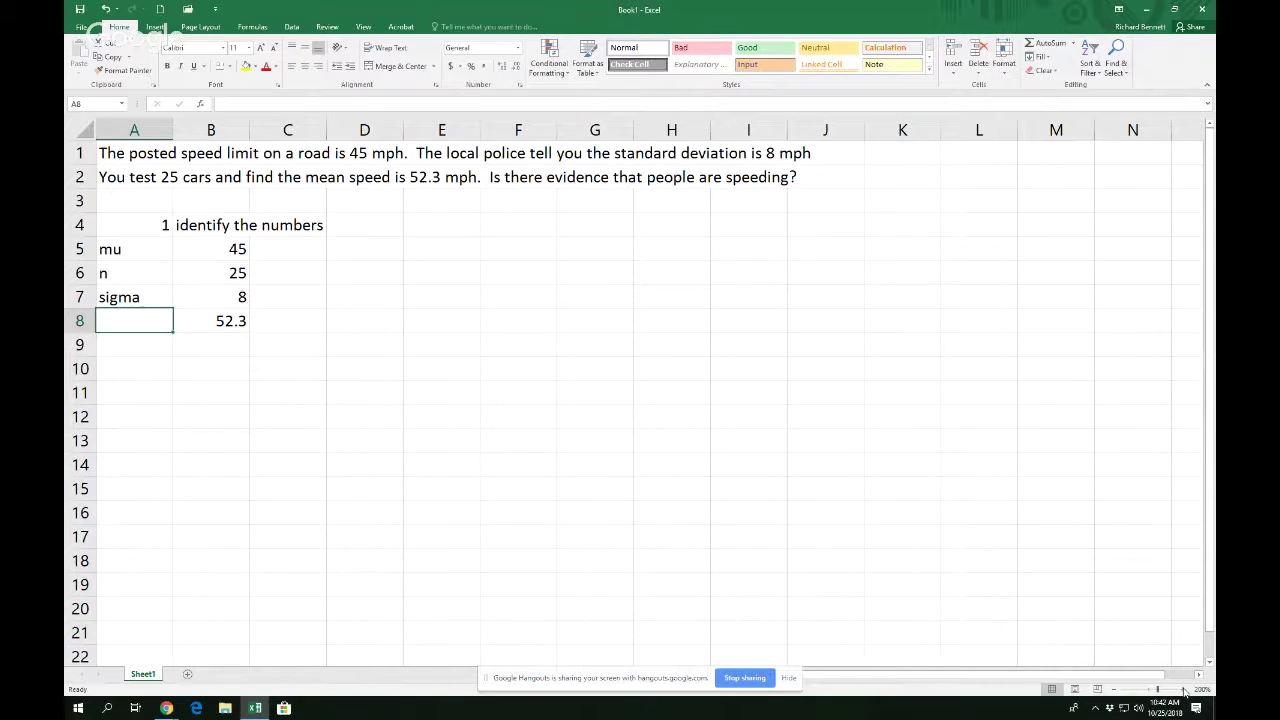
type("xbar")
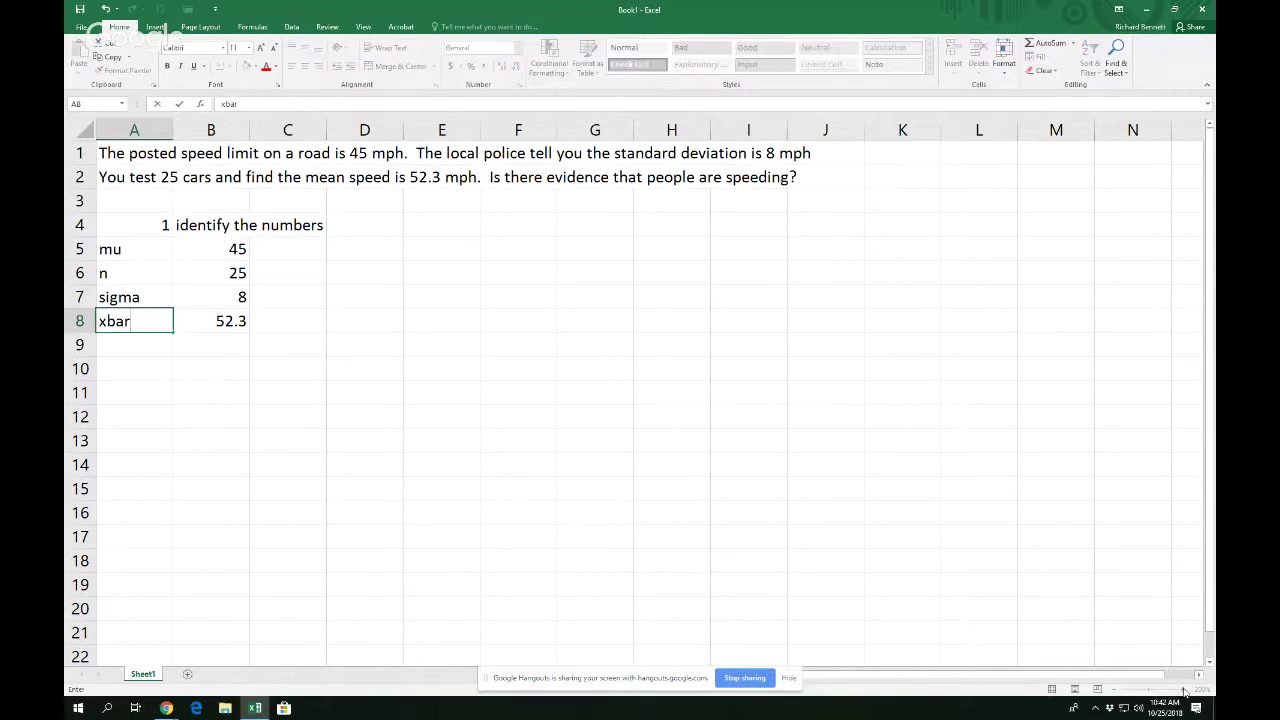
key("Return")
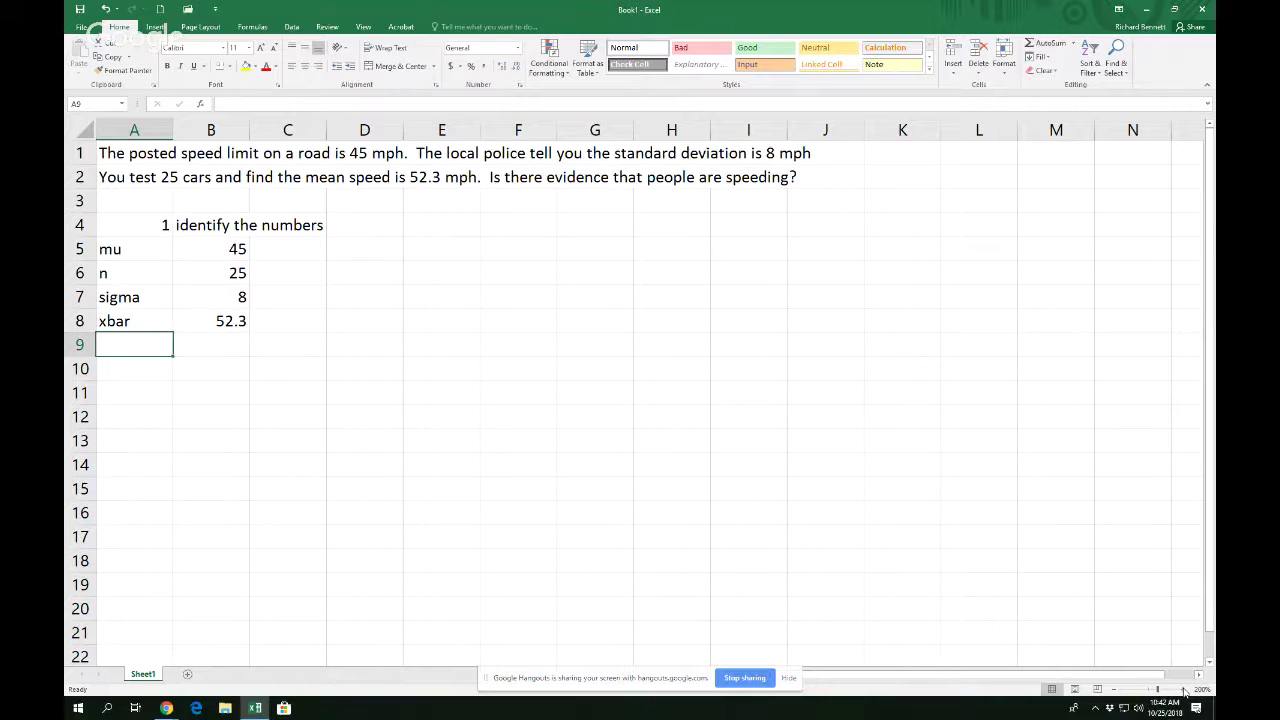
key("Down")
key("Down")
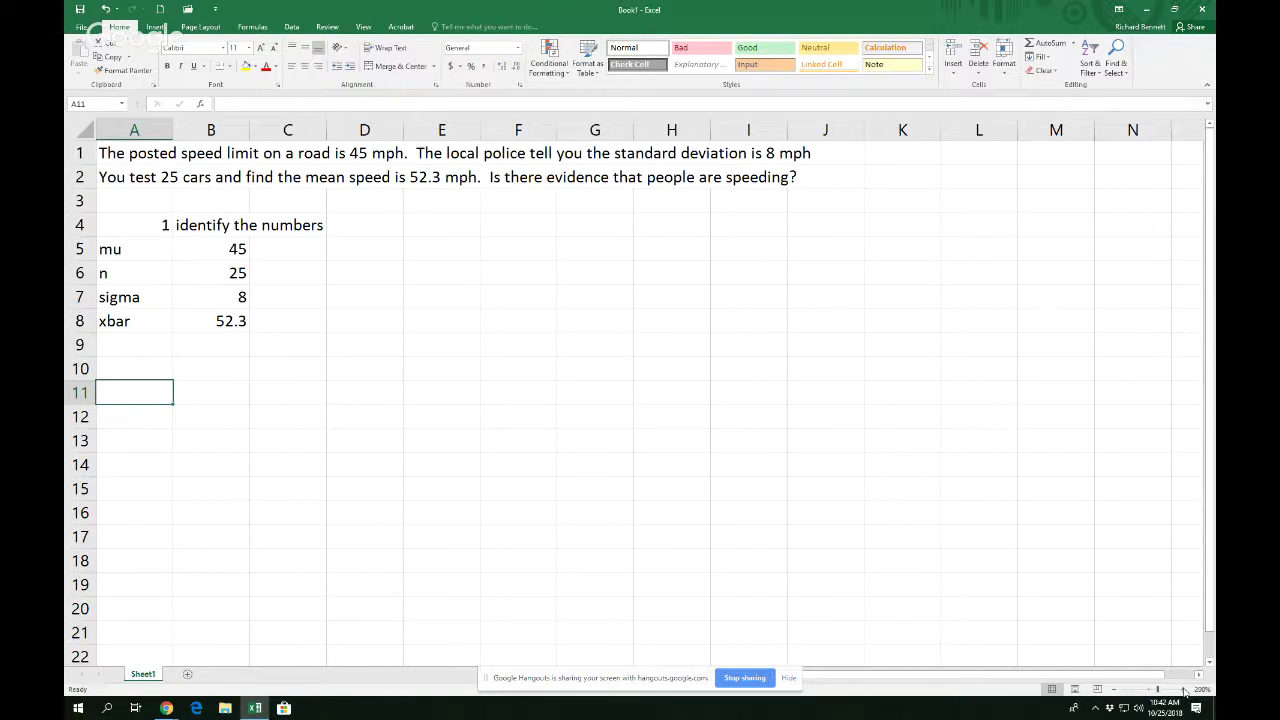
Enter the significance level 0.05 in B9, below the sample mean.
key("Up")
key("Up")
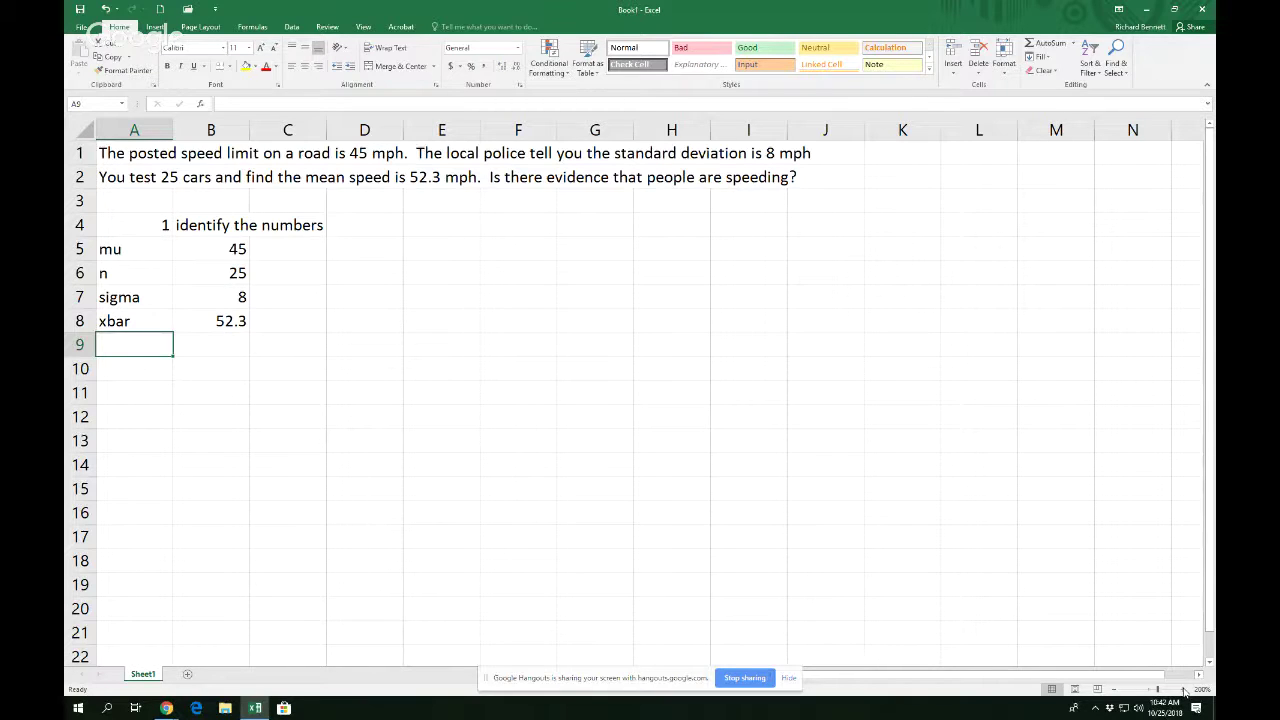
key("Right")
type("0.05")
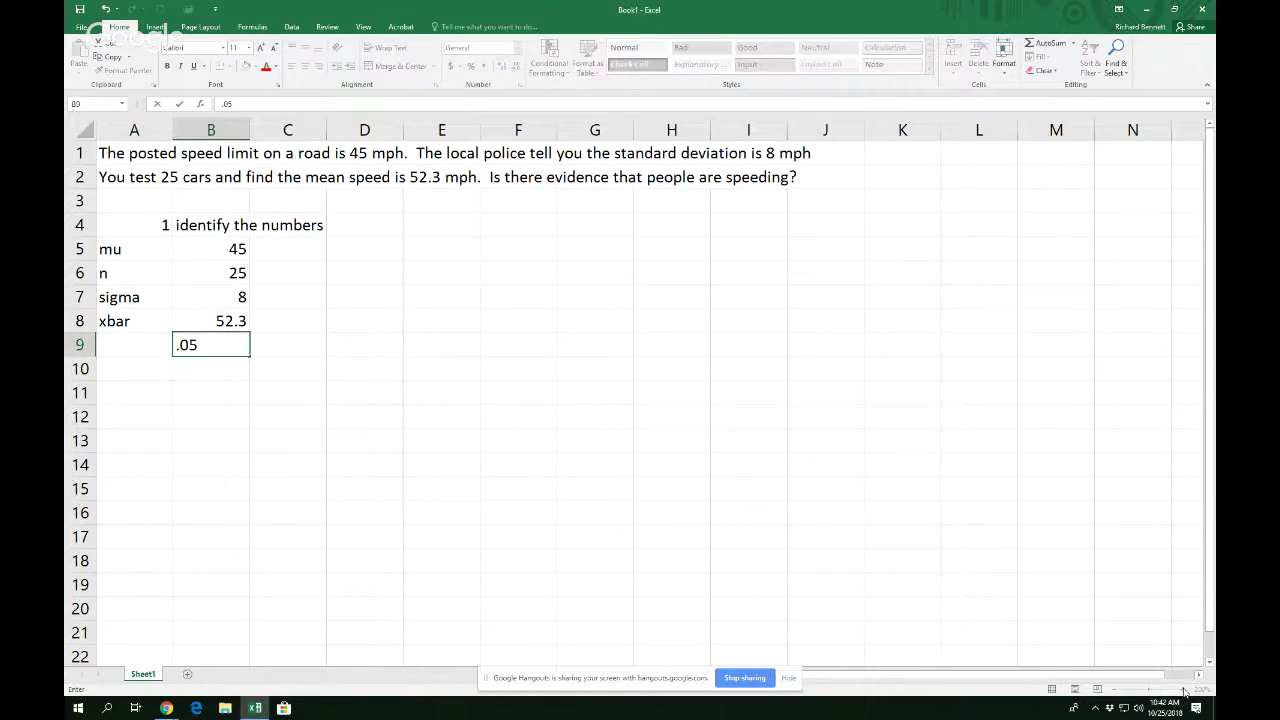
Label the significance level "alpha" in A9.
key("Left")
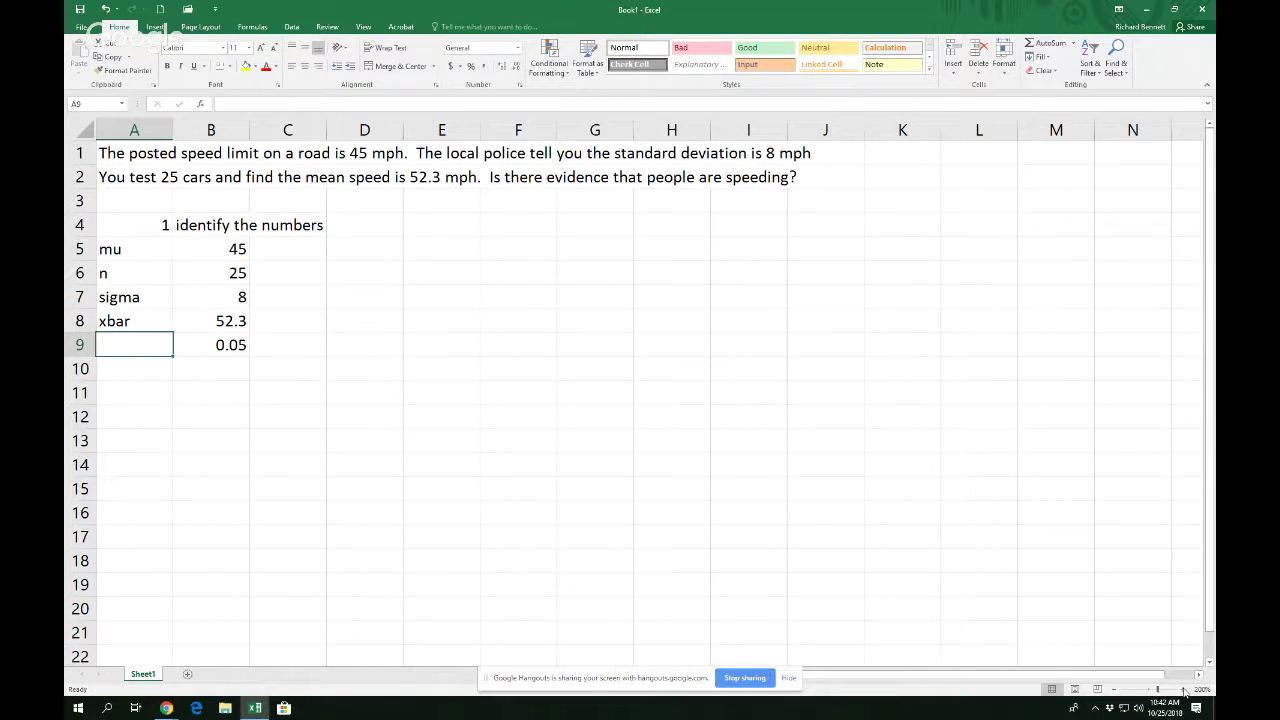
type("alph")
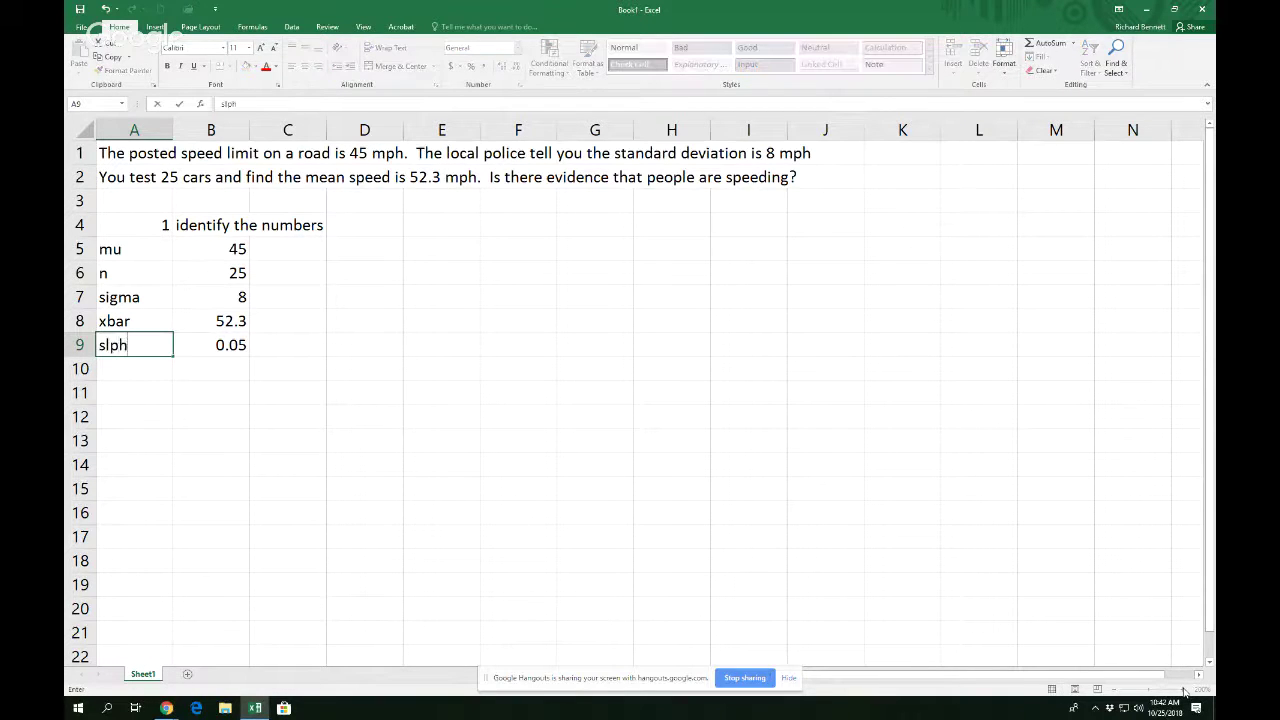
key("BackSpace")
key("BackSpace")
key("BackSpace")
key("BackSpace")
type("lpha")
key("F2")
key("Home")
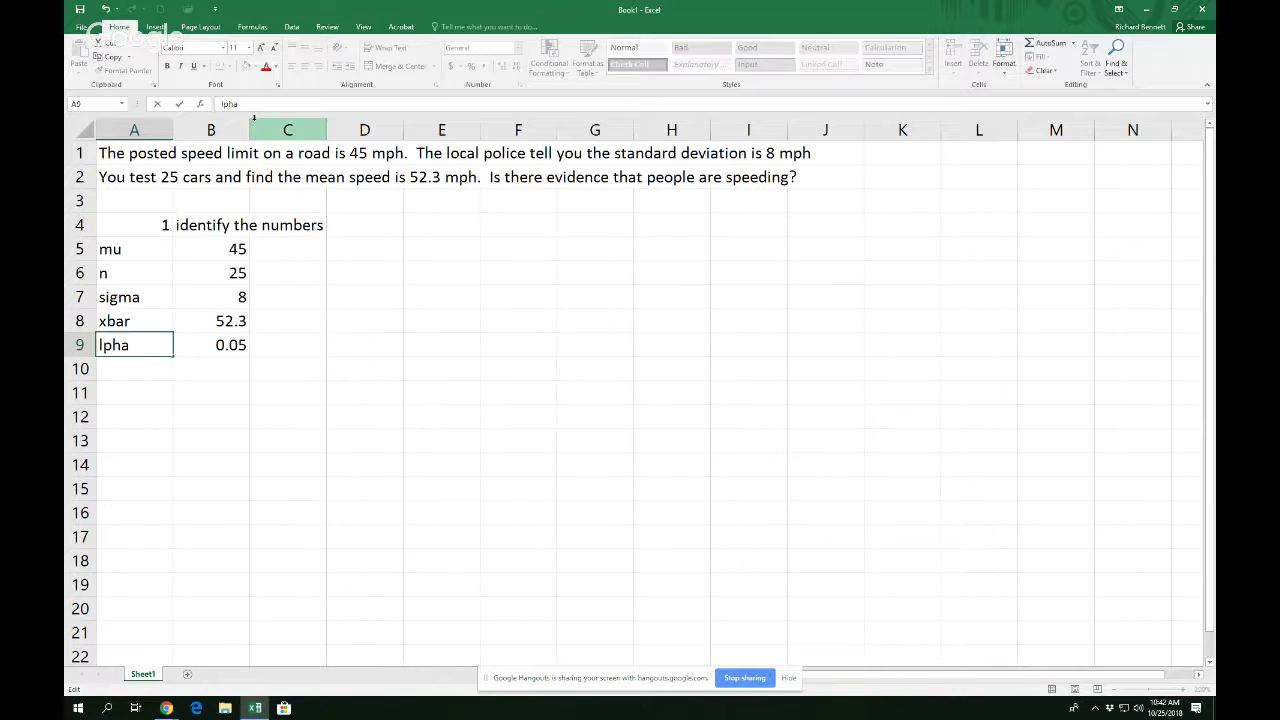
type("a")
key("Return")
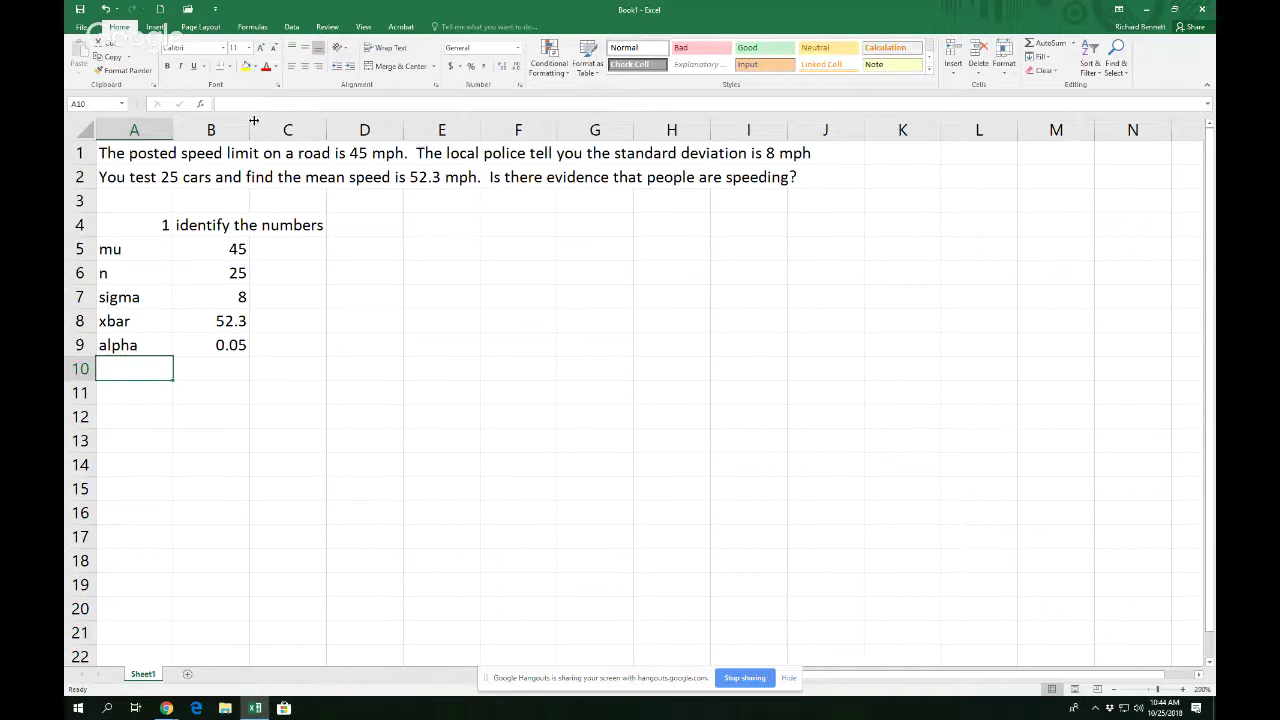
Add the second step heading in row 11, with 2 in A11 and "cat or quant?" in B11.
key("Down")
type("2")
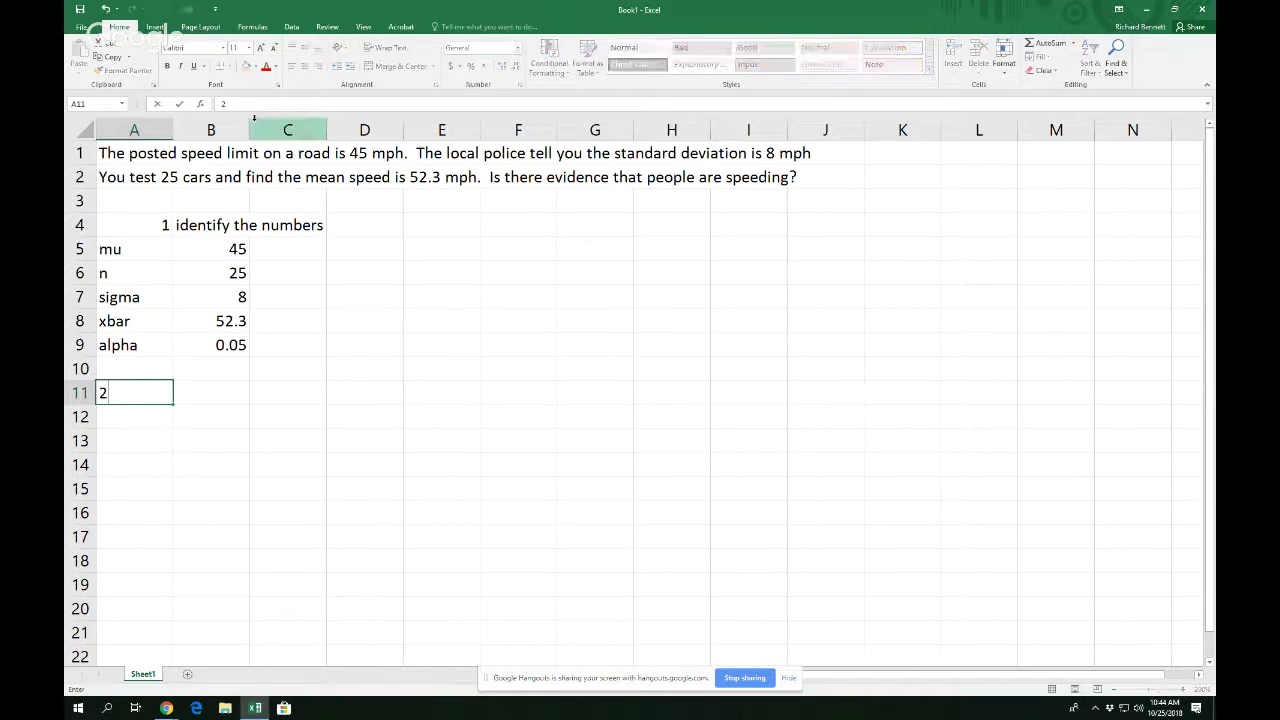
key("Tab")
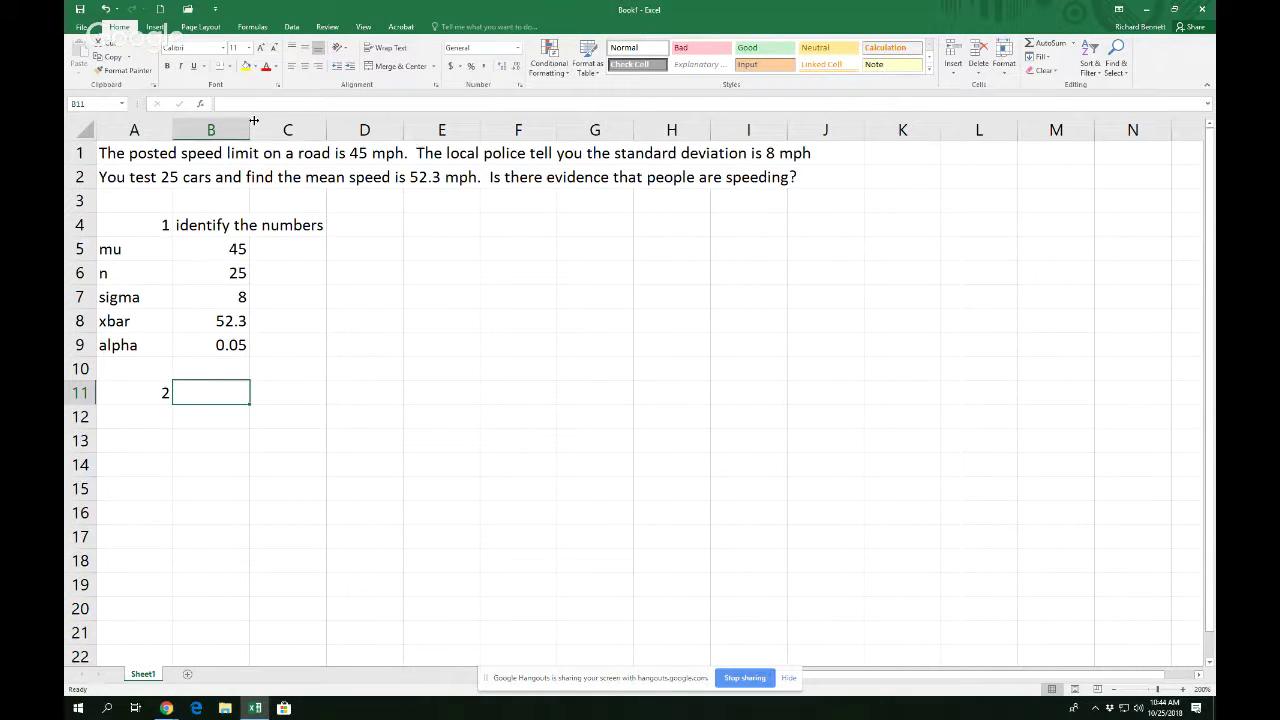
type("cat")
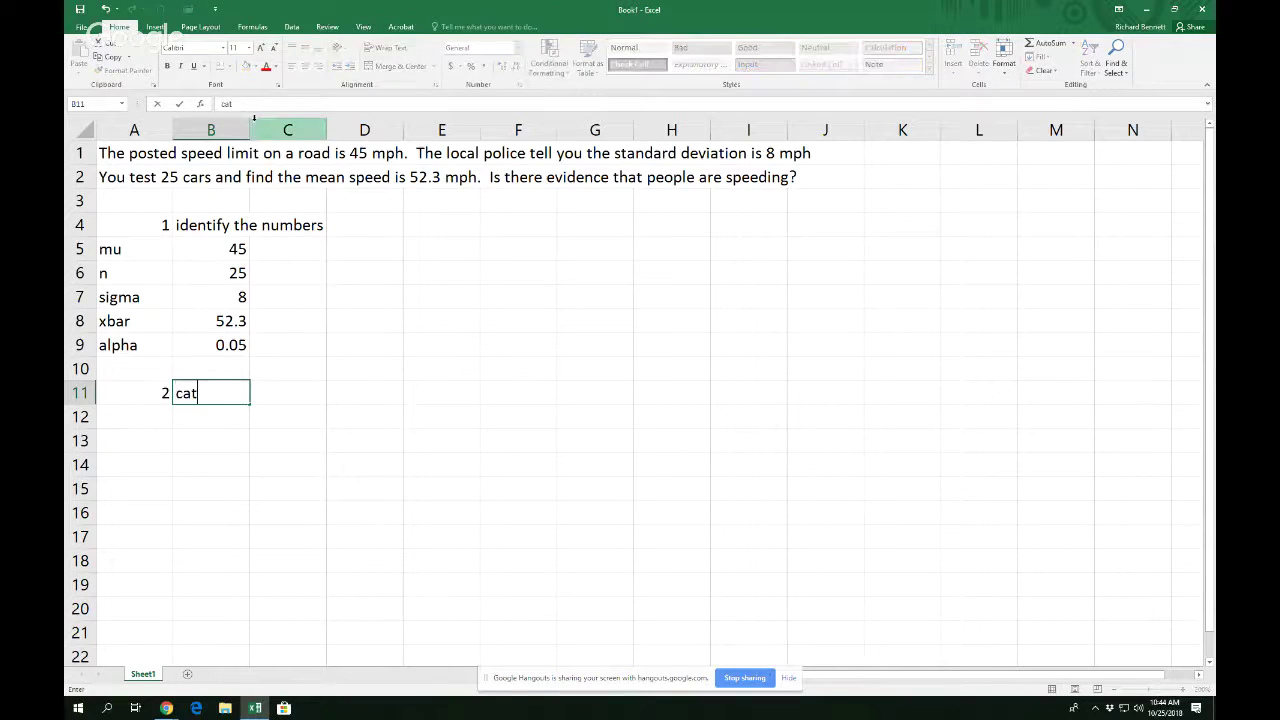
type(" or quant?")
key("Return")
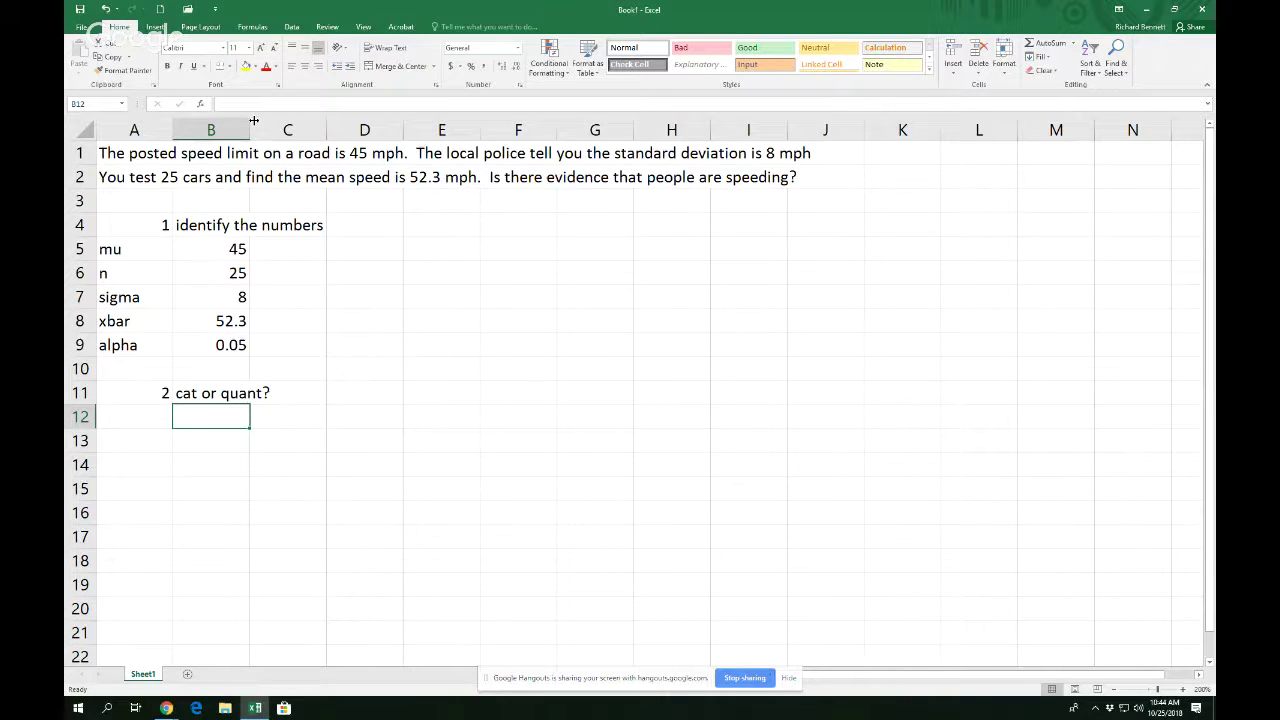
key("alt+Tab")
key("alt+Tab")
key("alt+Tab")
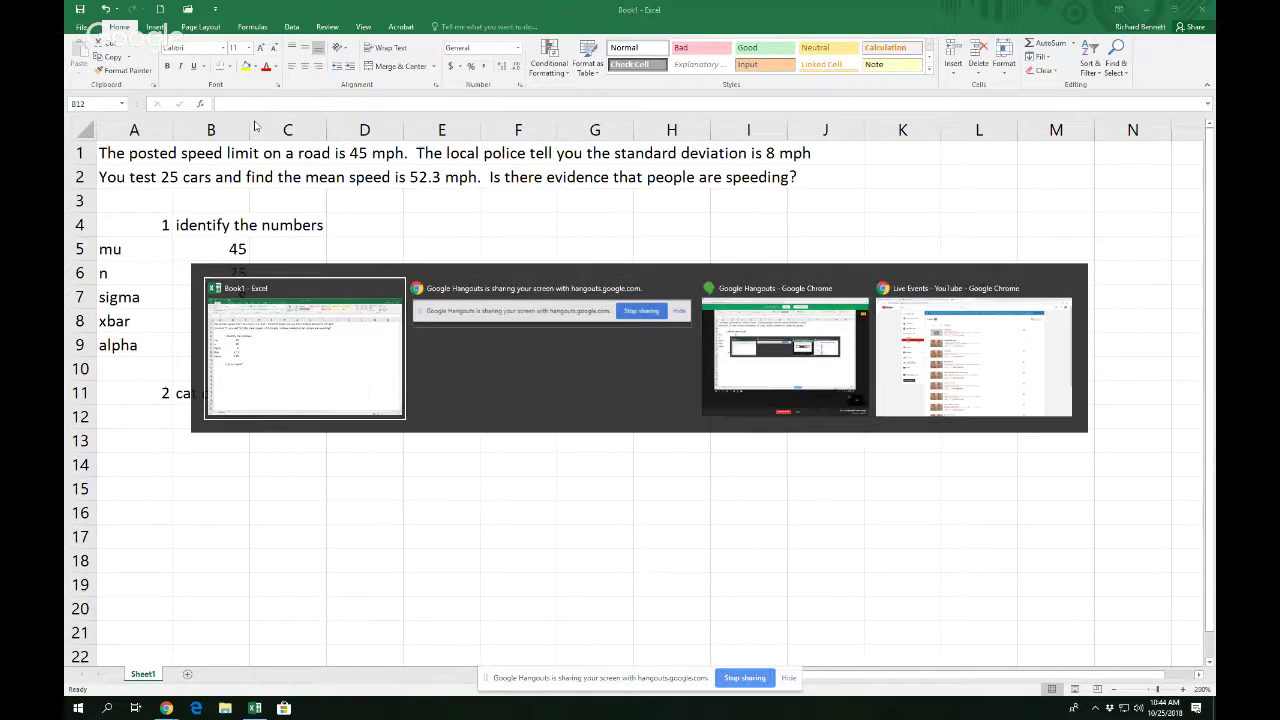
key("alt+Tab")
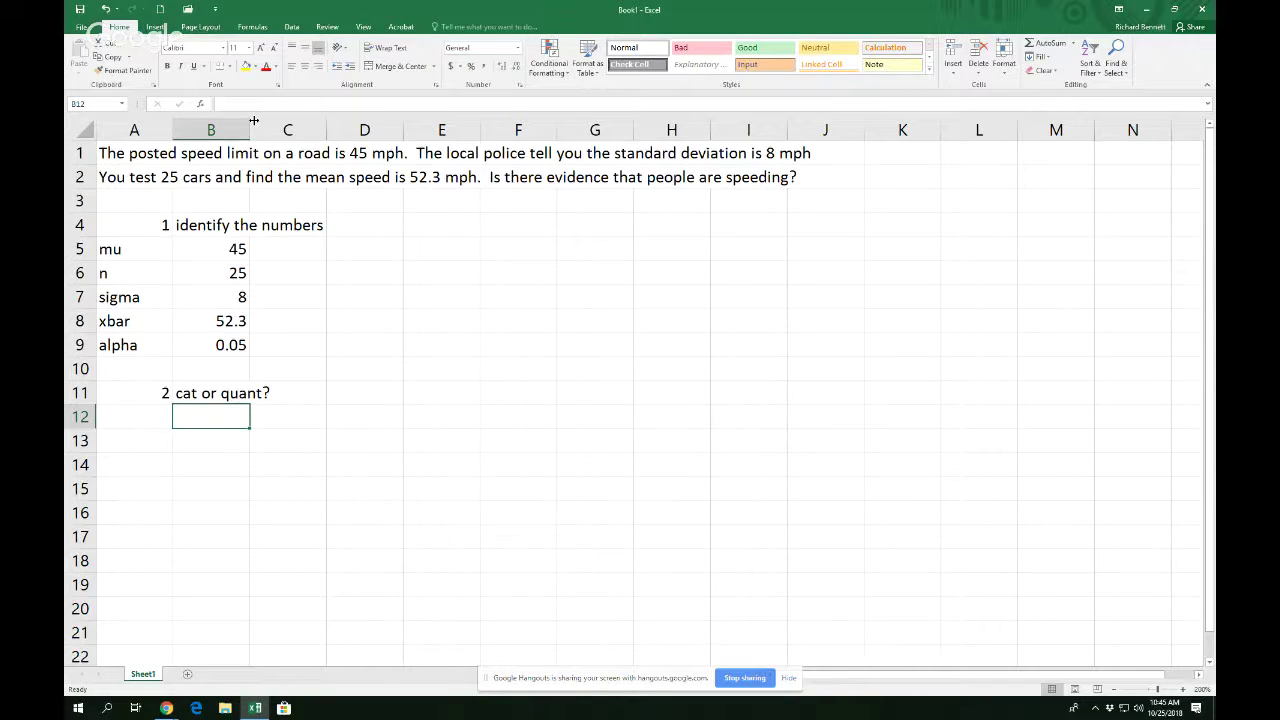
Answer "quant" in B12 and add the third step heading in row 14, with 3 in A14 and "find null/alt" in B14.
type("quant")
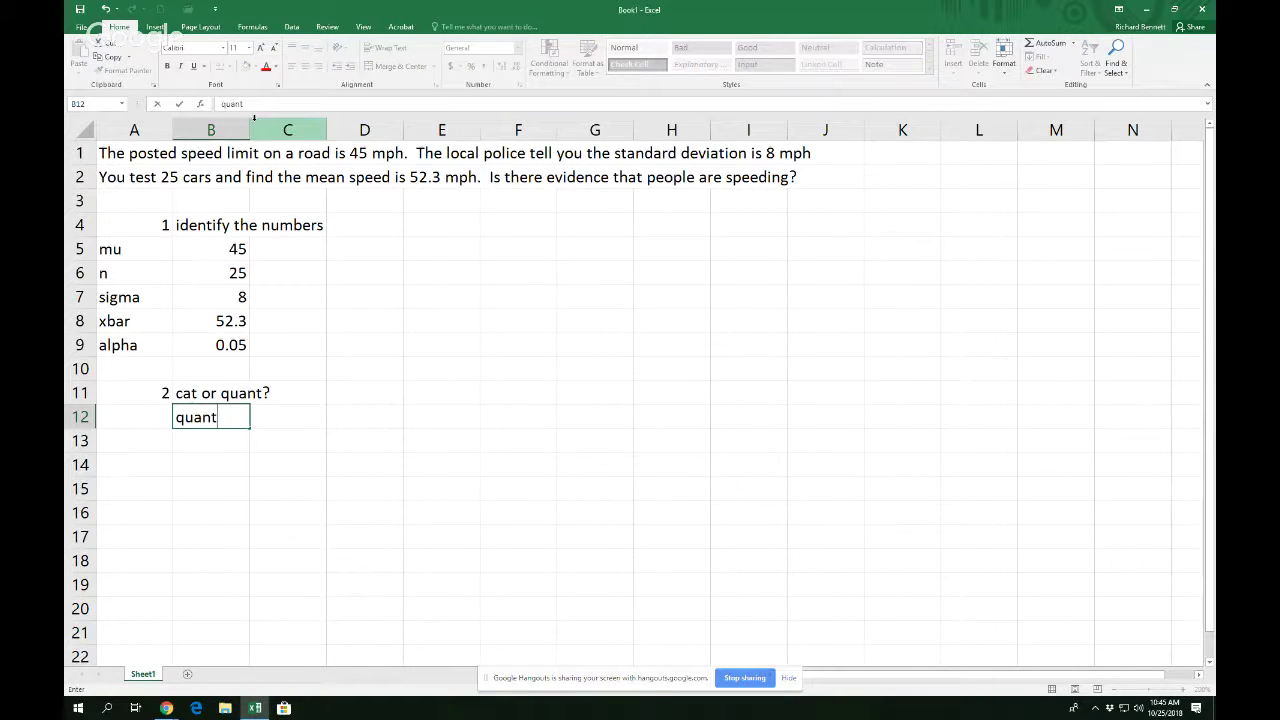
key("Return")
key("Down")
key("Left")
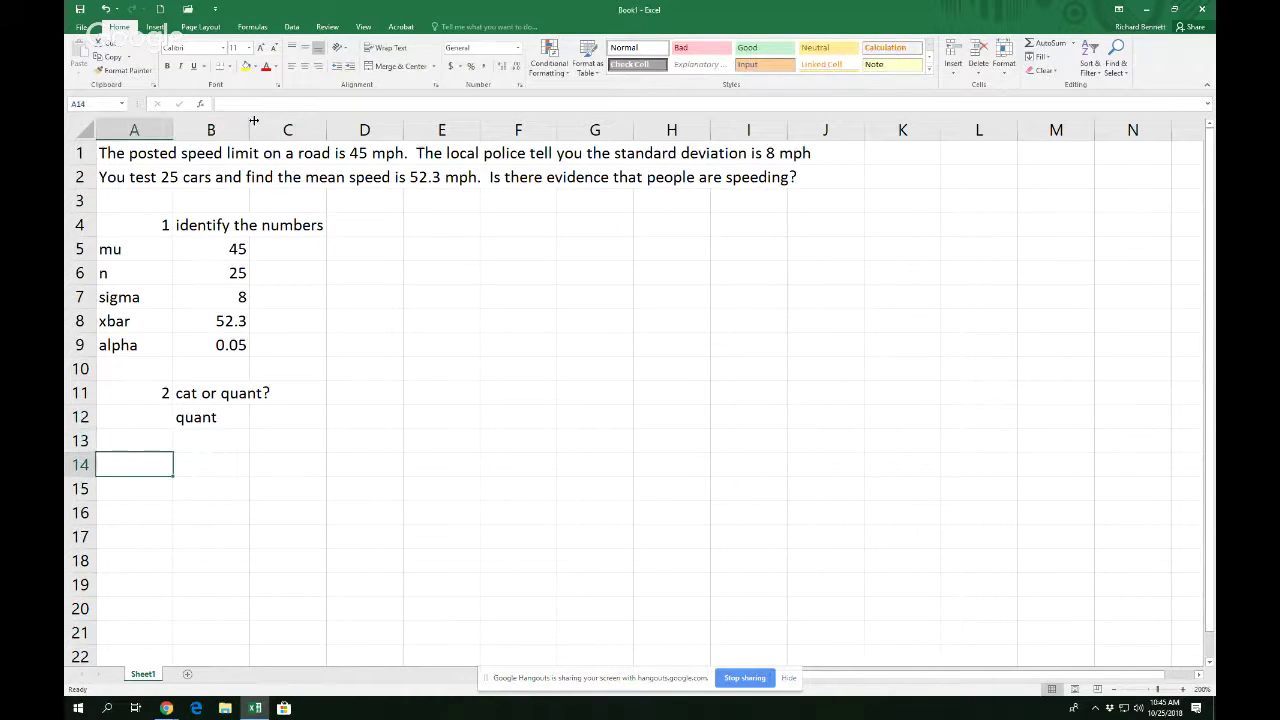
type("3")
key("Tab")
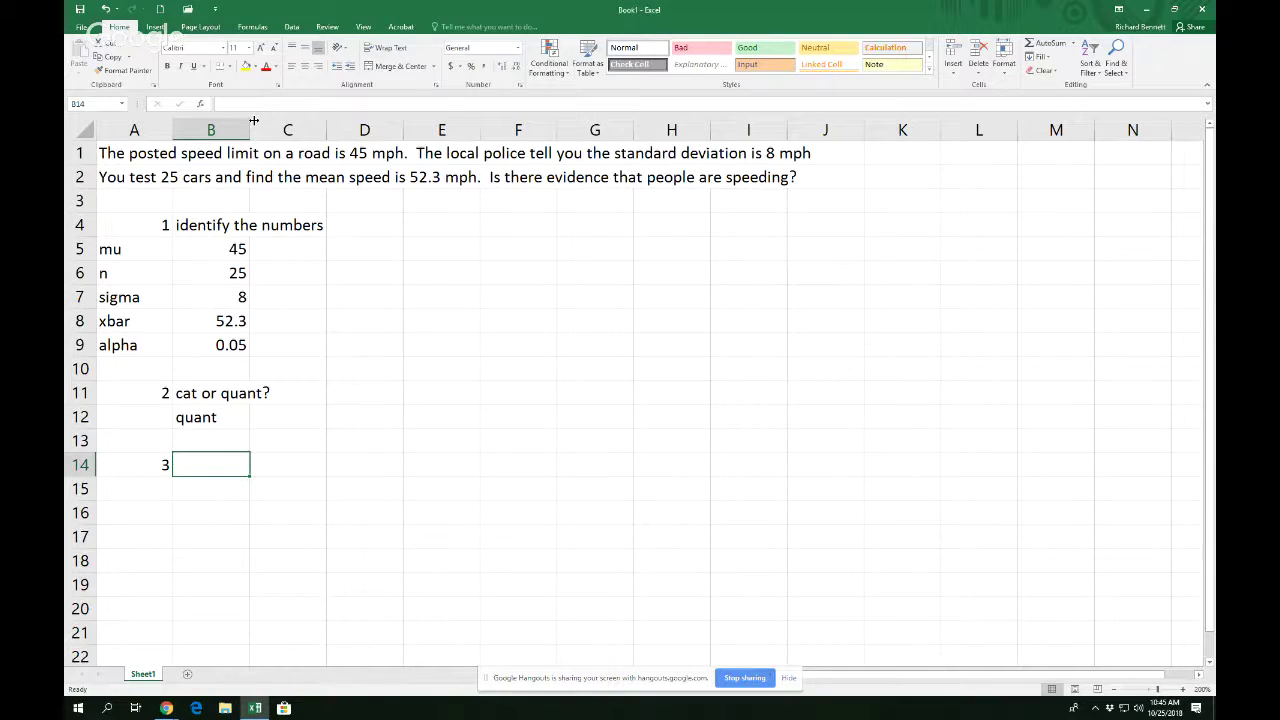
type("fiun")
key("BackSpace")
key("BackSpace")
type("nd ")
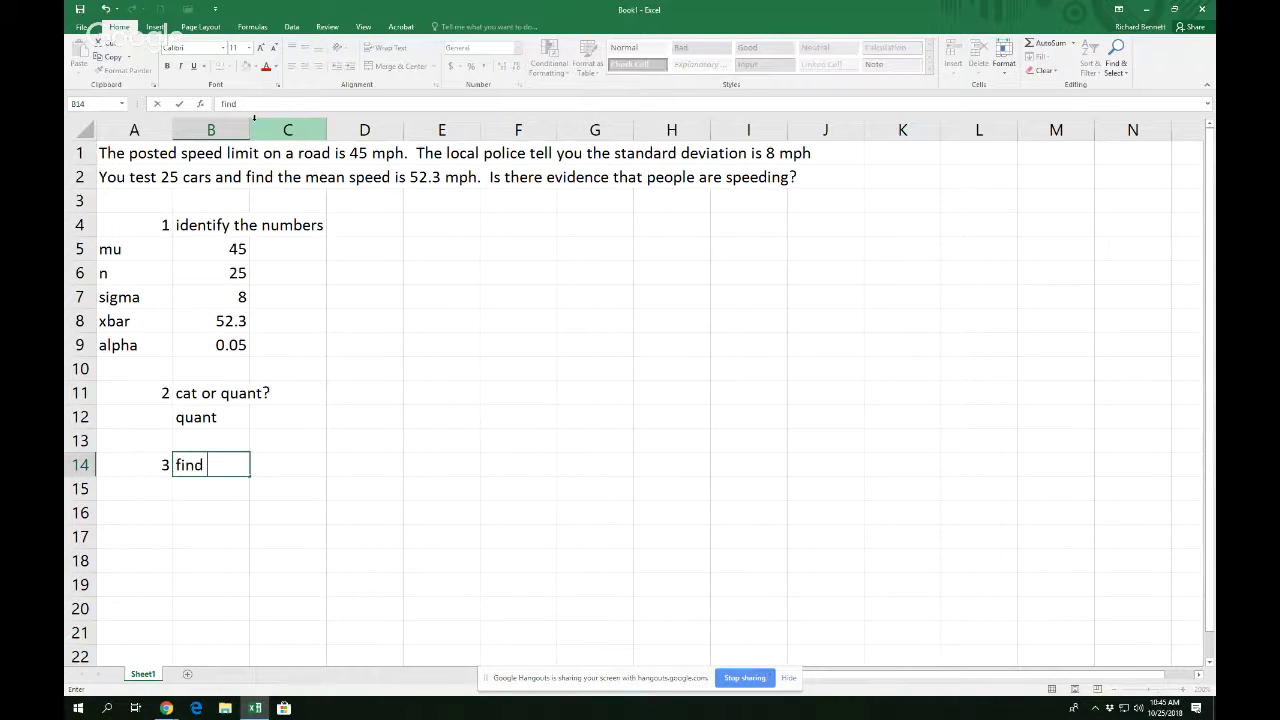
type("null/alt")
key("Return")
Enter the hypothesis labels "Ho:" in B15 and "Ha:" in B16.
type("Ho:")
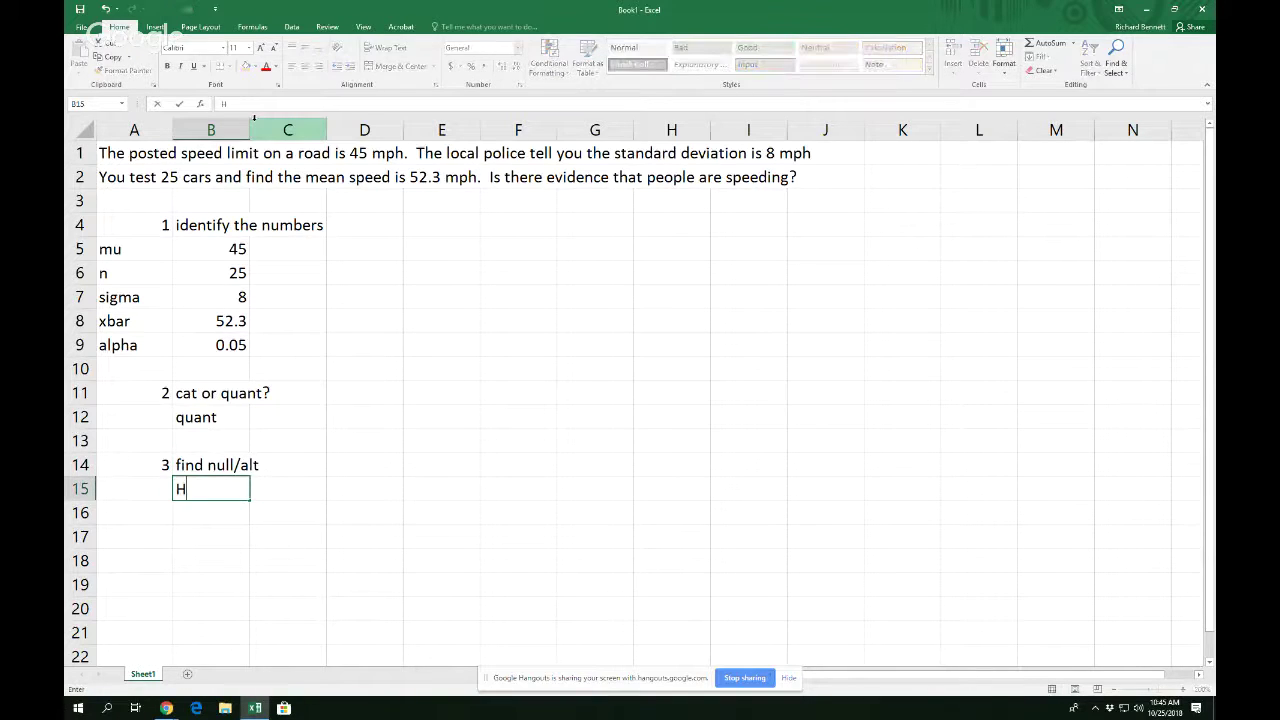
key("Return")
type("H")
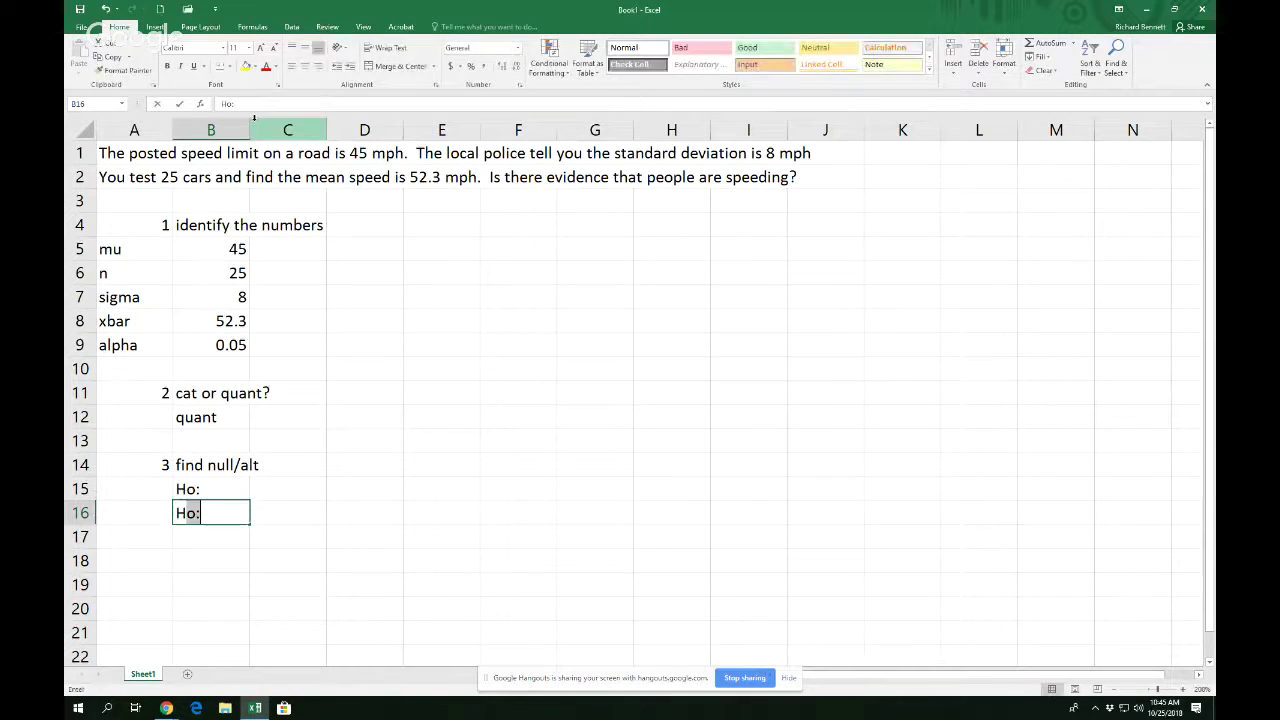
type("a:")
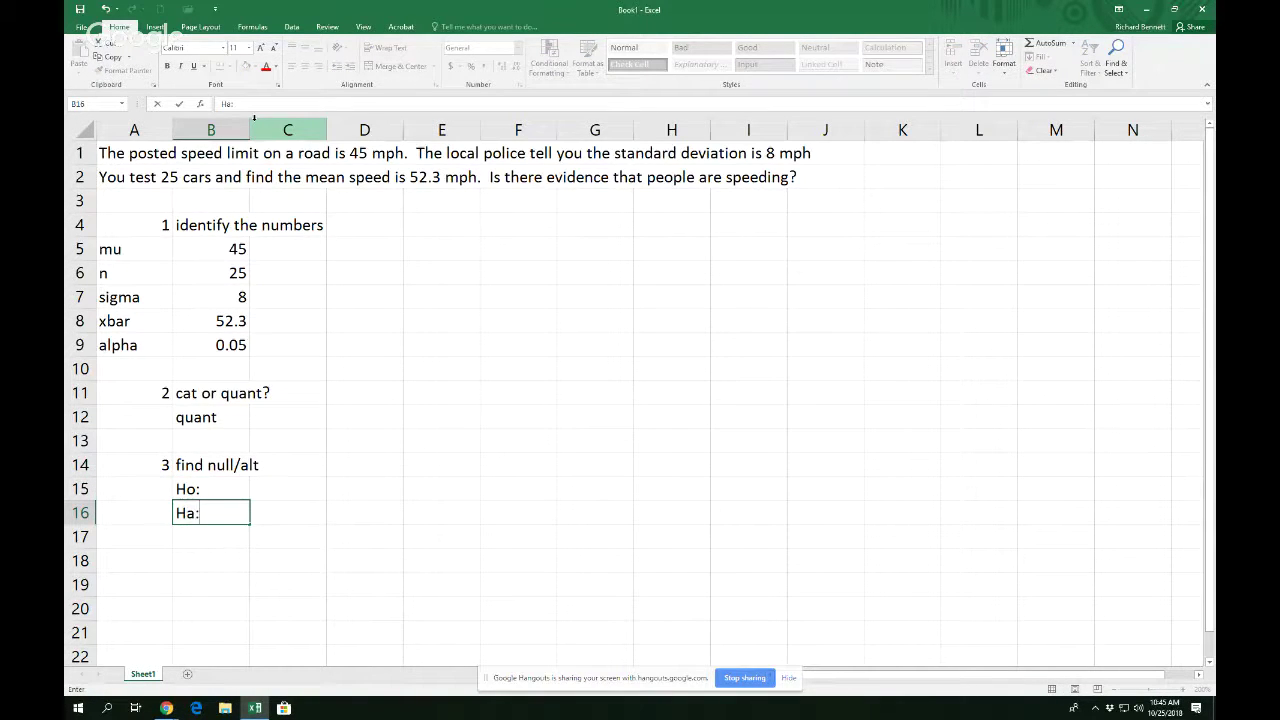
key("Return")
Enter the note "a.almost always has =" in F15, on the null hypothesis row.
key("Up")
key("Up")
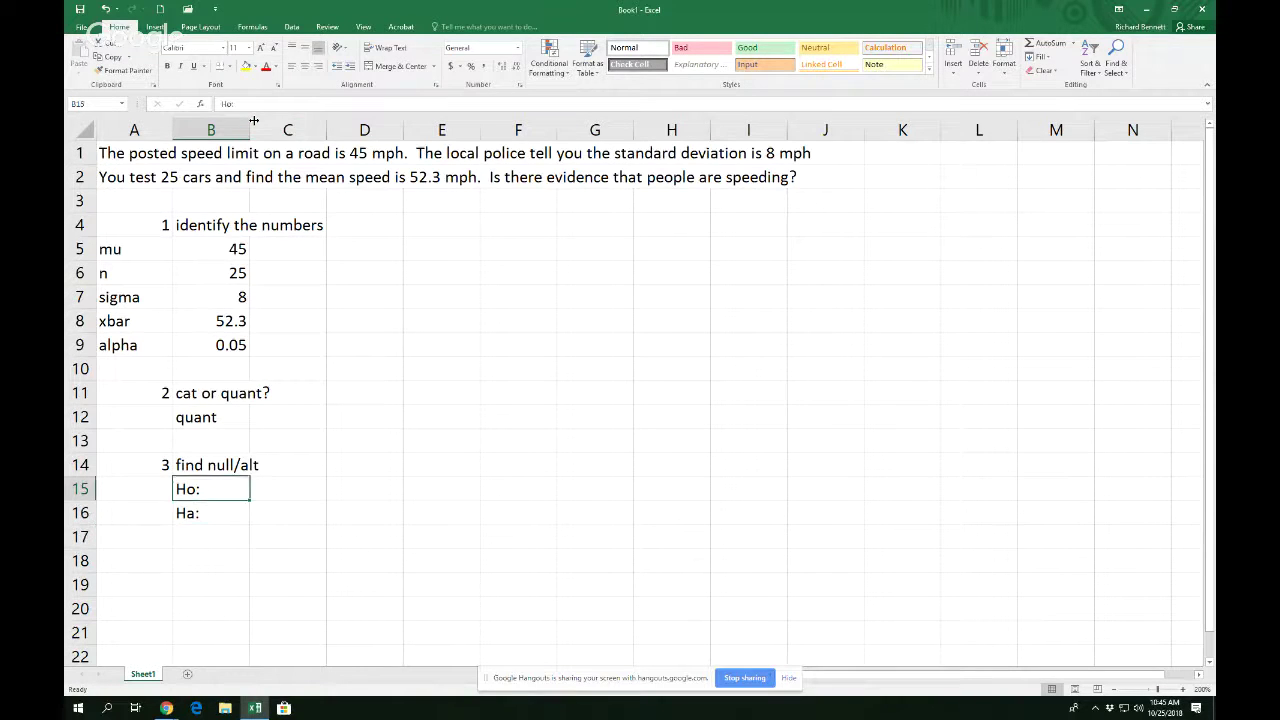
key("Right")
key("Right")
key("Right")
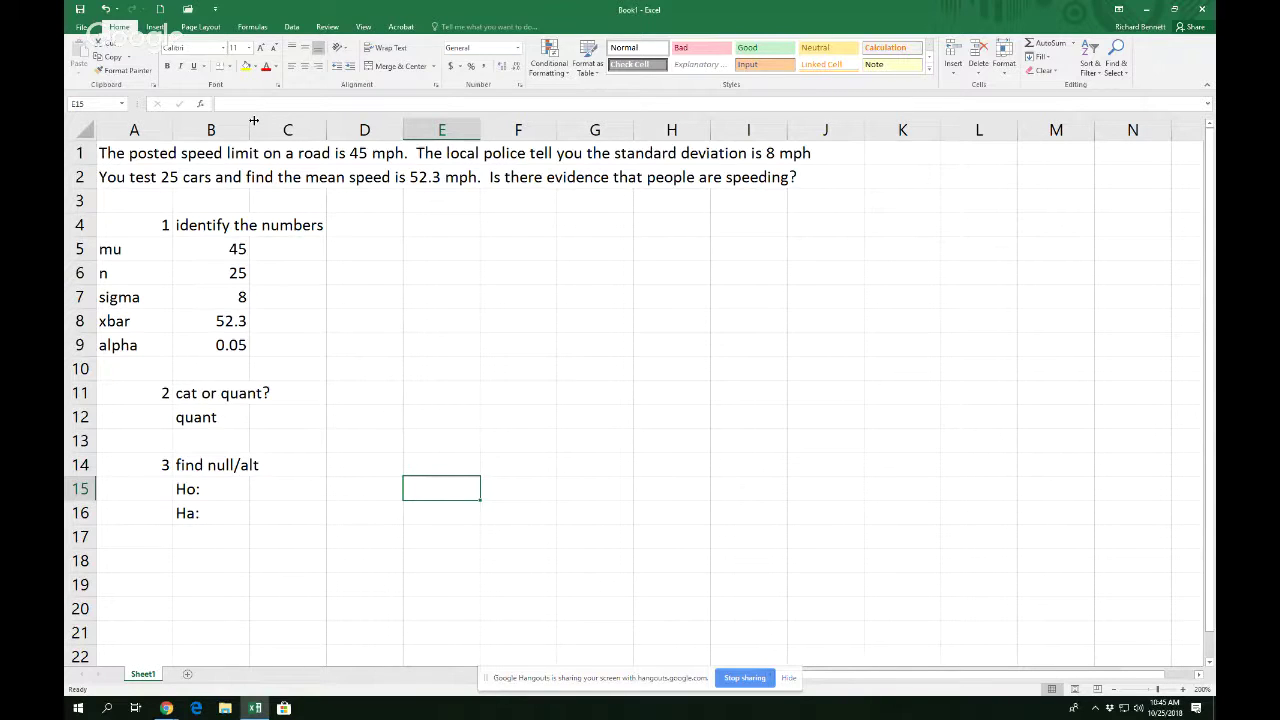
key("Right")
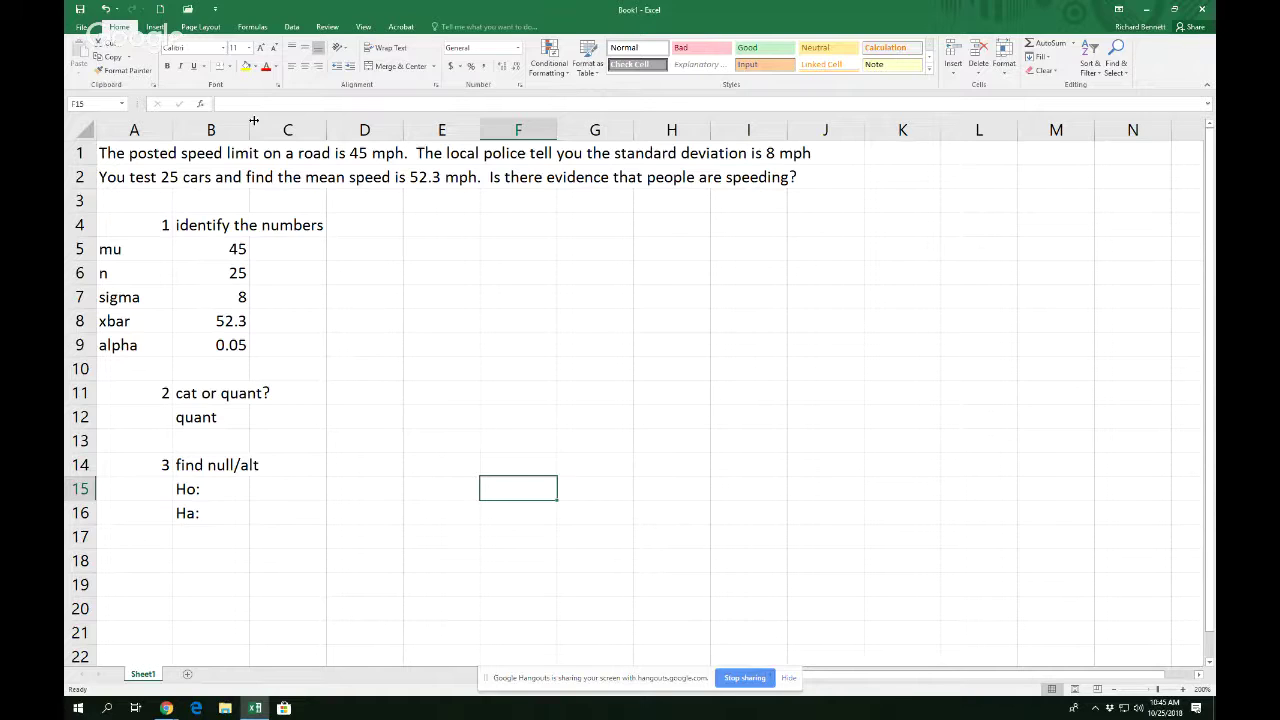
type("1")
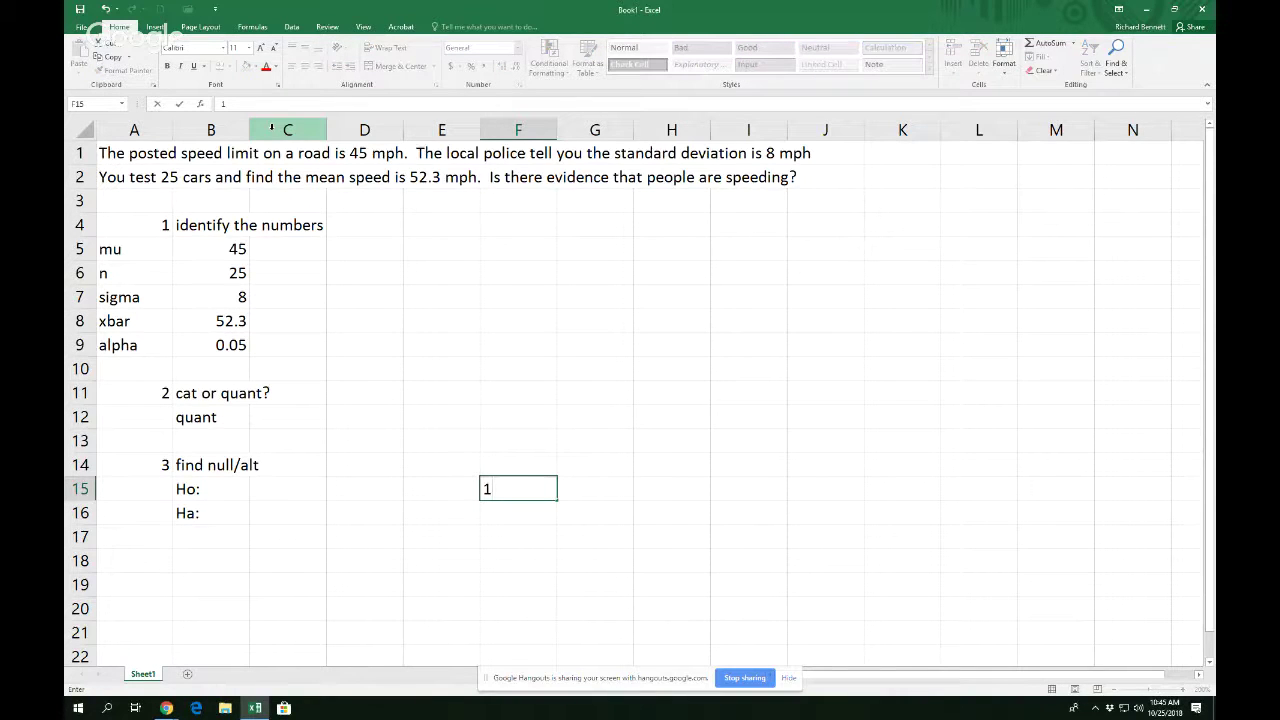
key("BackSpace")
type("a.almost always ")
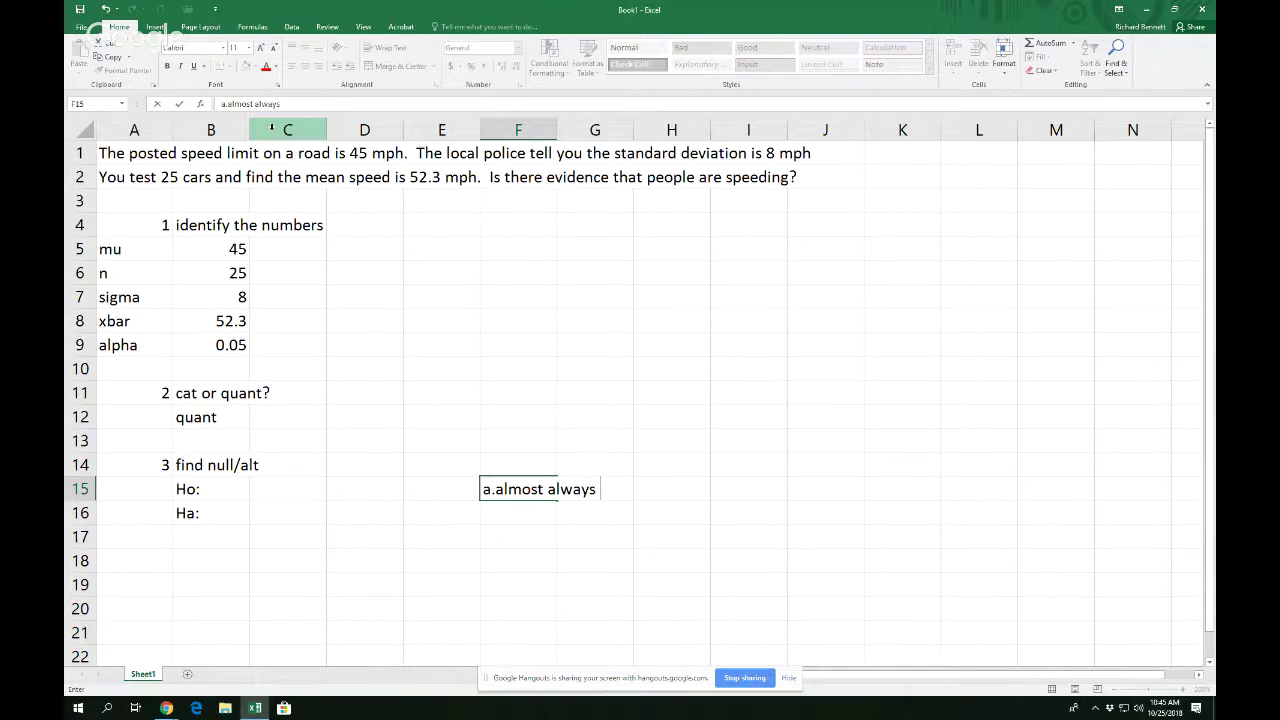
type("has =")
key("Return")
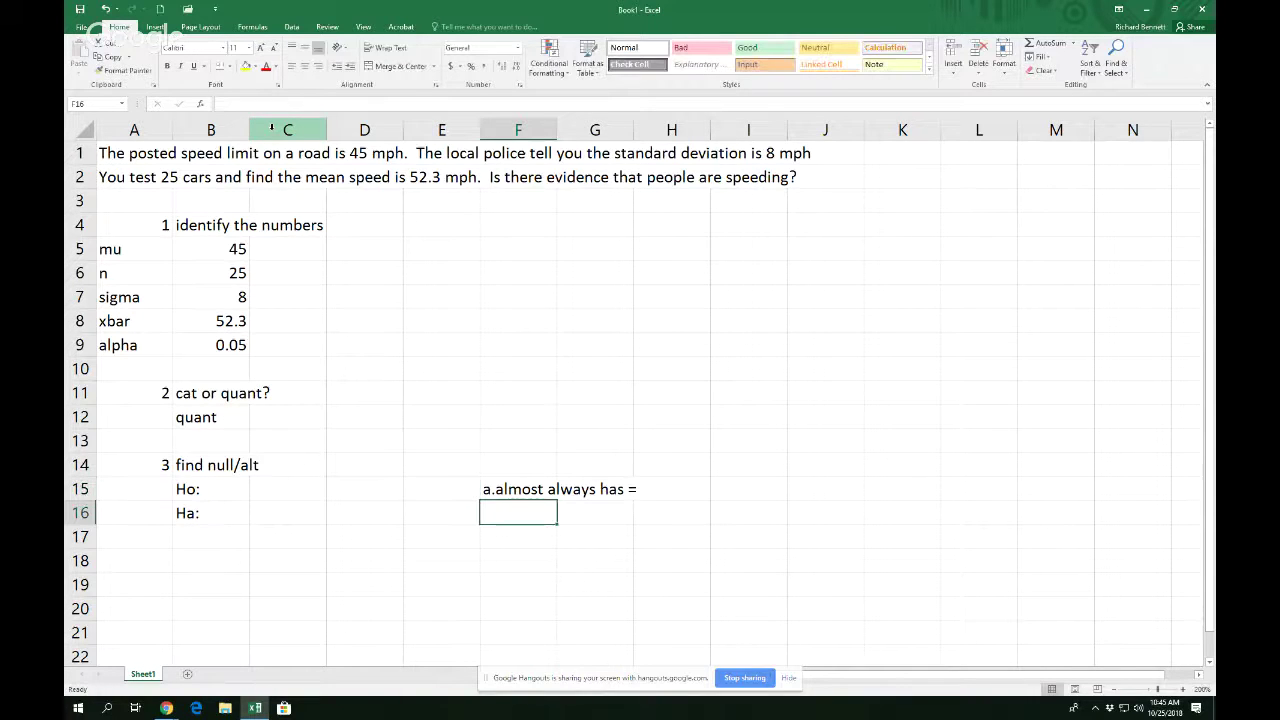
Add the note "b.always about pop" in F16.
type("b.")
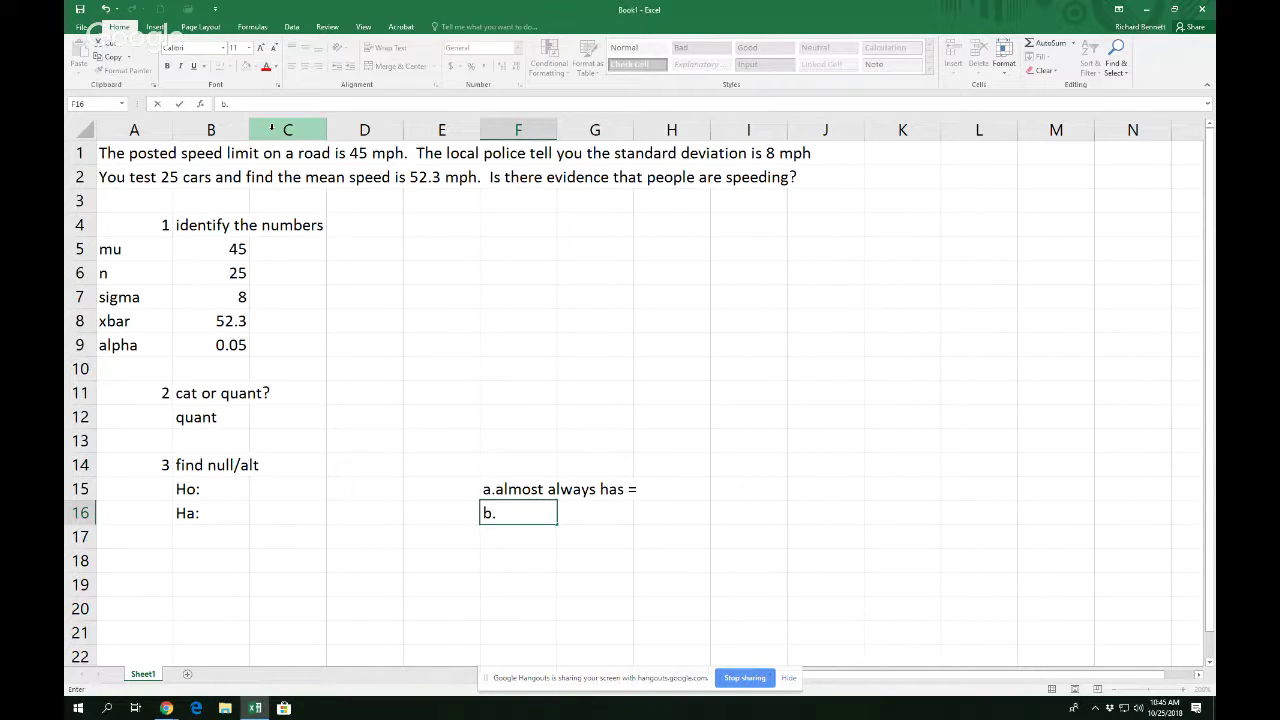
type("always about pop")
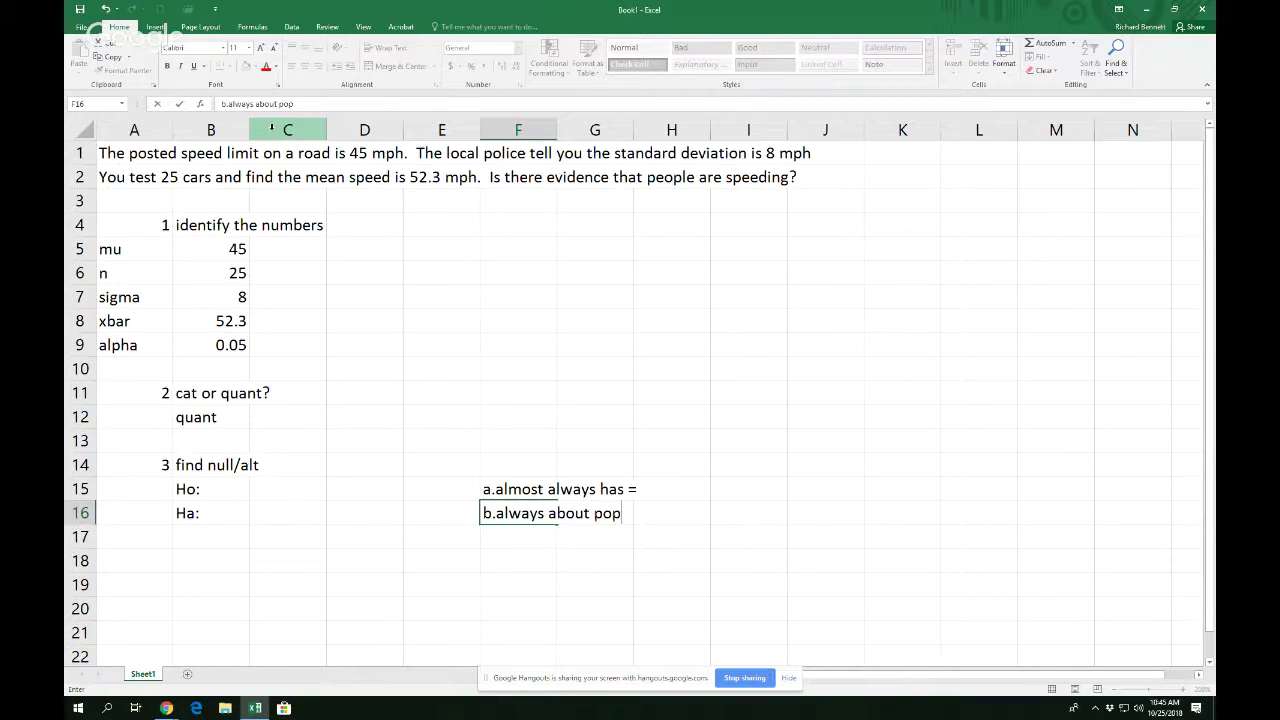
key("Return")
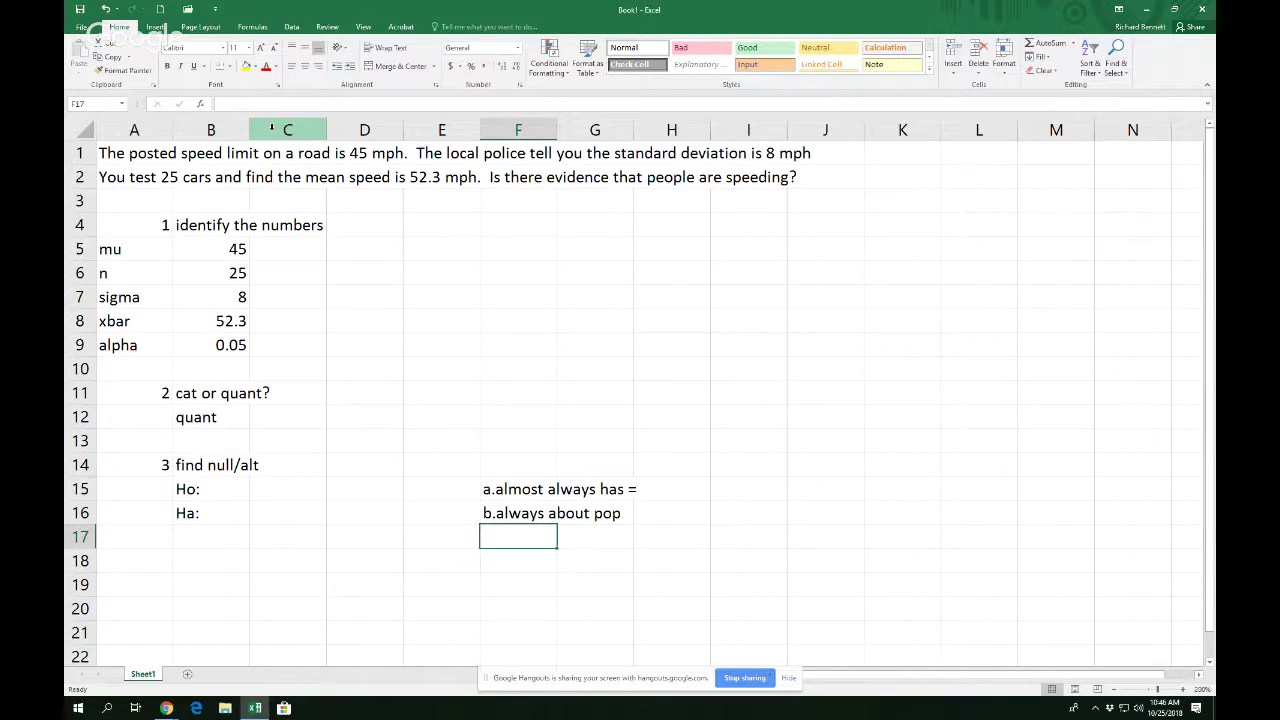
Add the note "c. stmt of no change, no diff, fair coin" in F17.
type("c.")
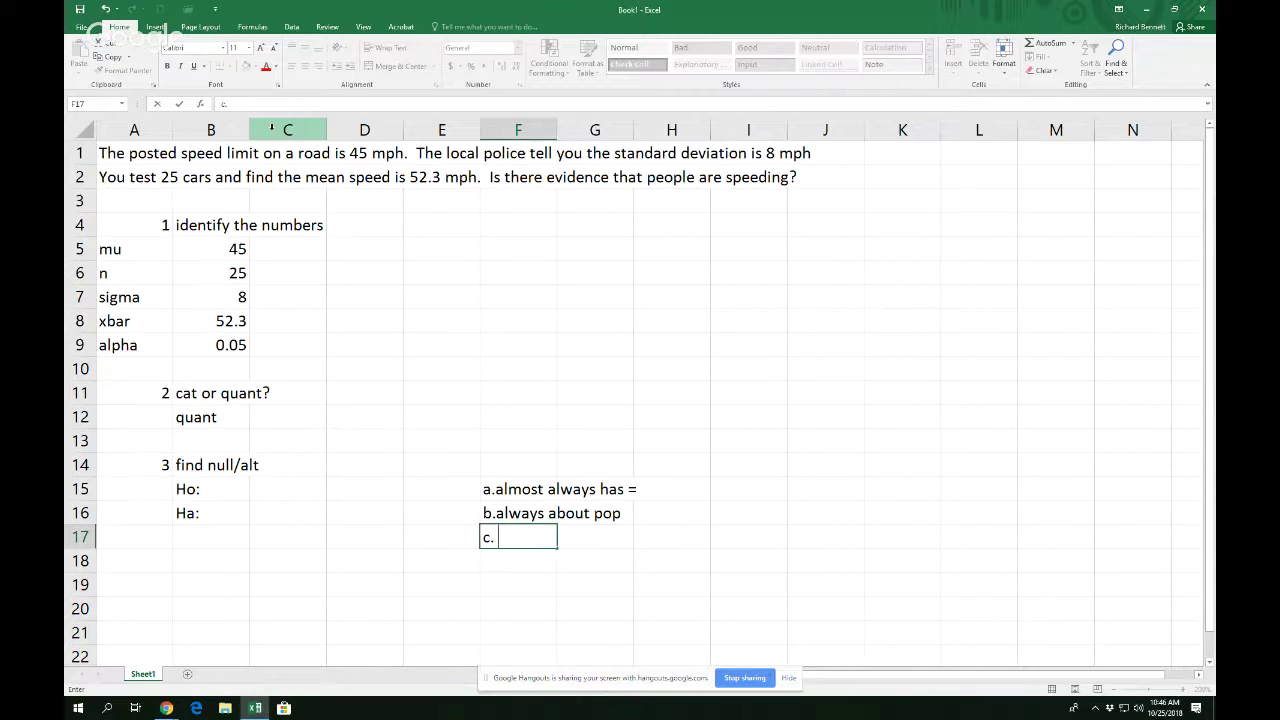
type("stmt of no change, nok")
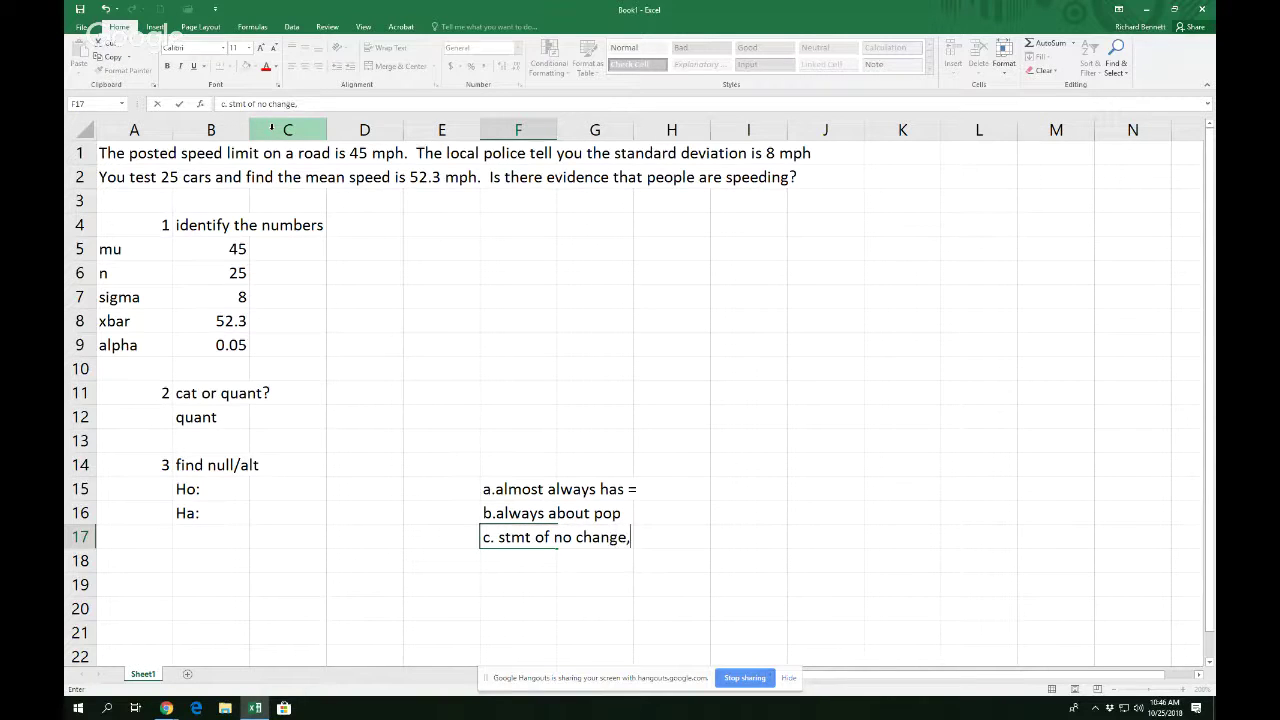
key("BackSpace")
type("diff, fair coin")
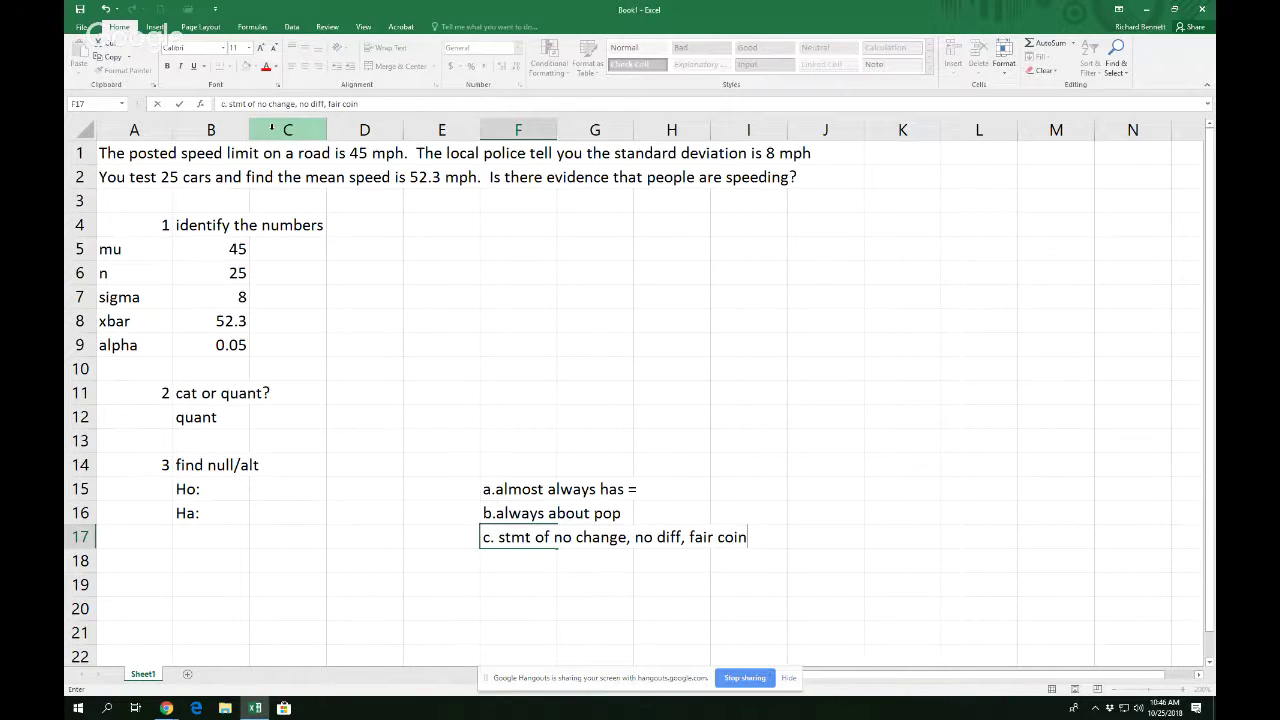
key("Return")
Add the note "d. often not stated in the problem" in F18.
type("d.")
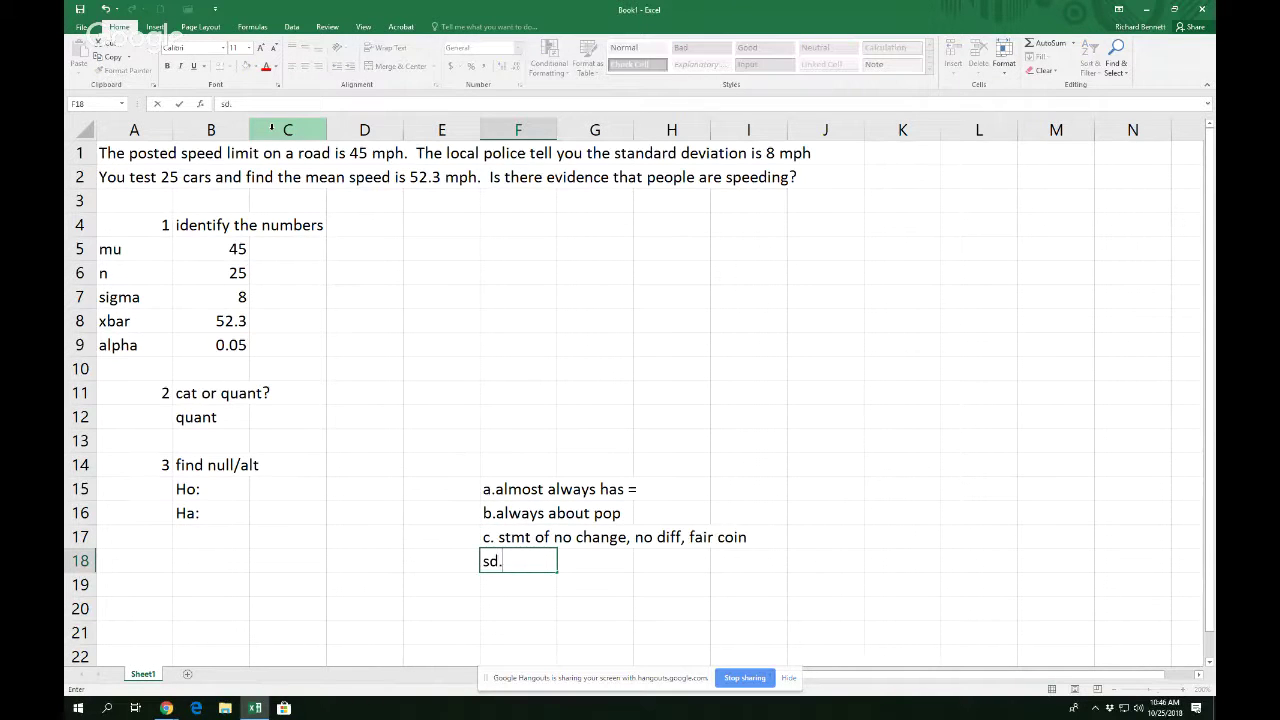
key("BackSpace")
key("BackSpace")
type("d.")
type("often not stat")
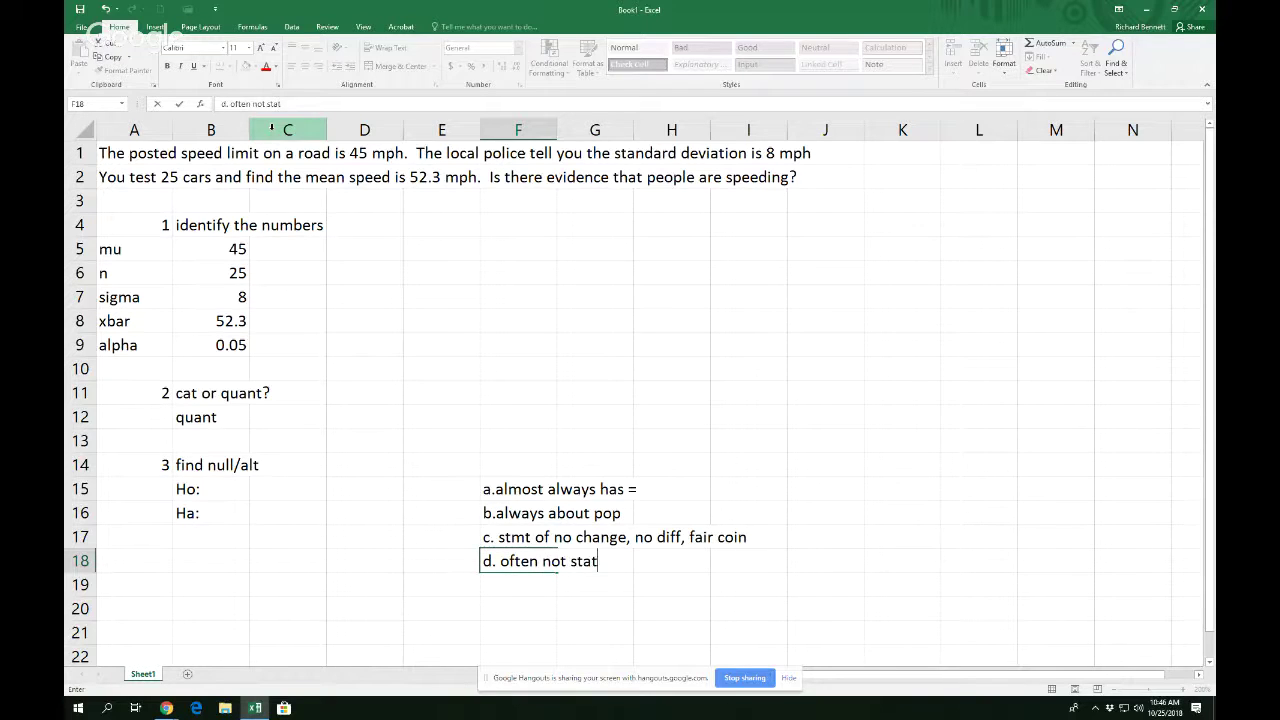
type("ed in the problem")
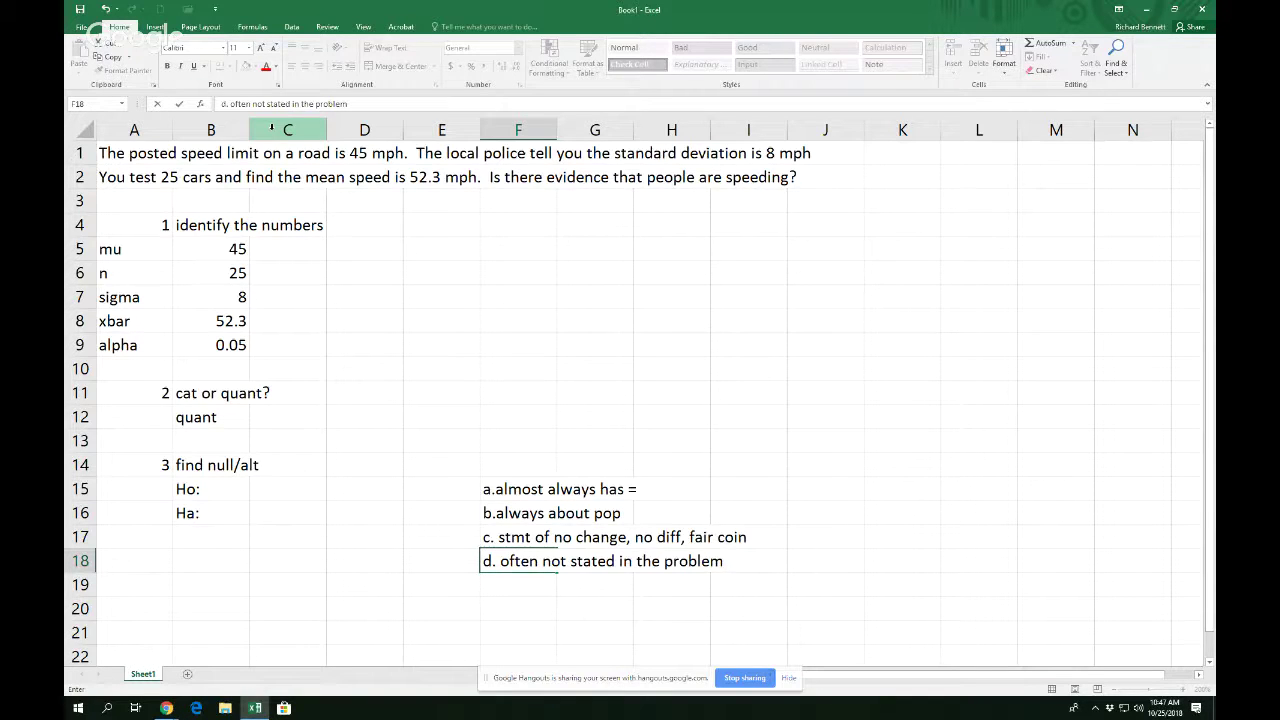
left_click(219, 530)
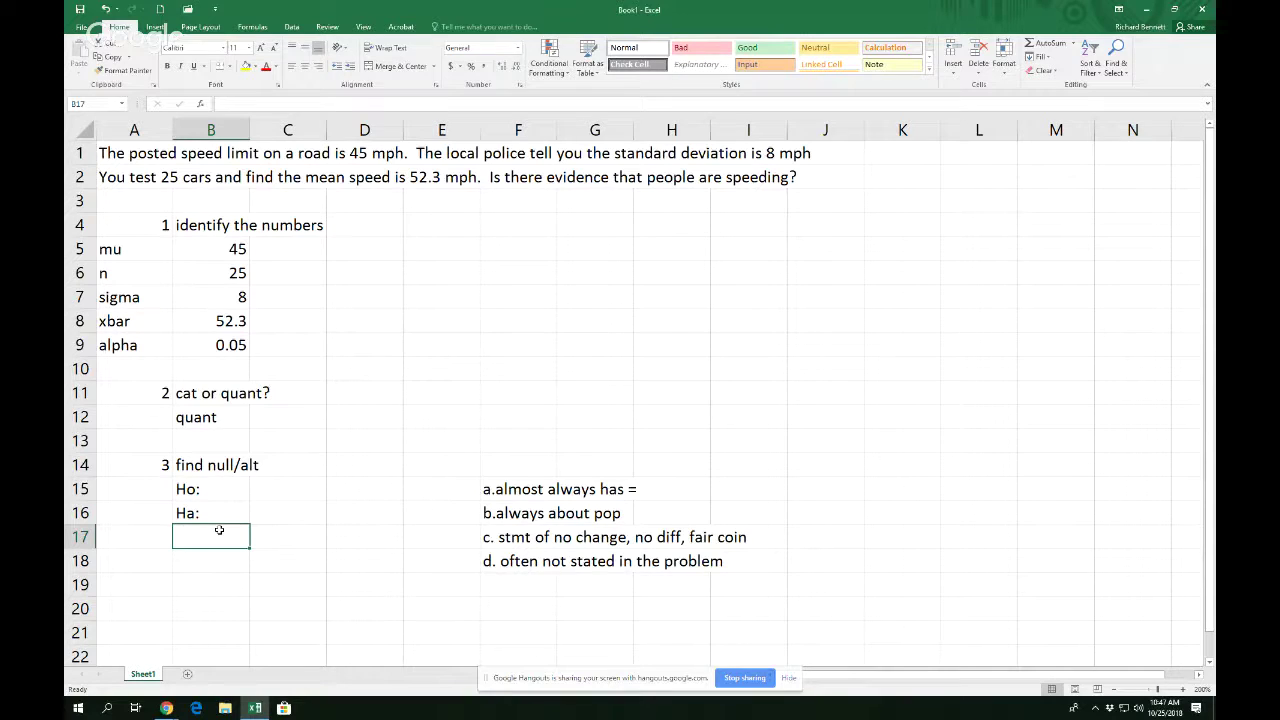
Enter the note "often stated in problem" in B17, under the alternative hypothesis label.
type("often stated")
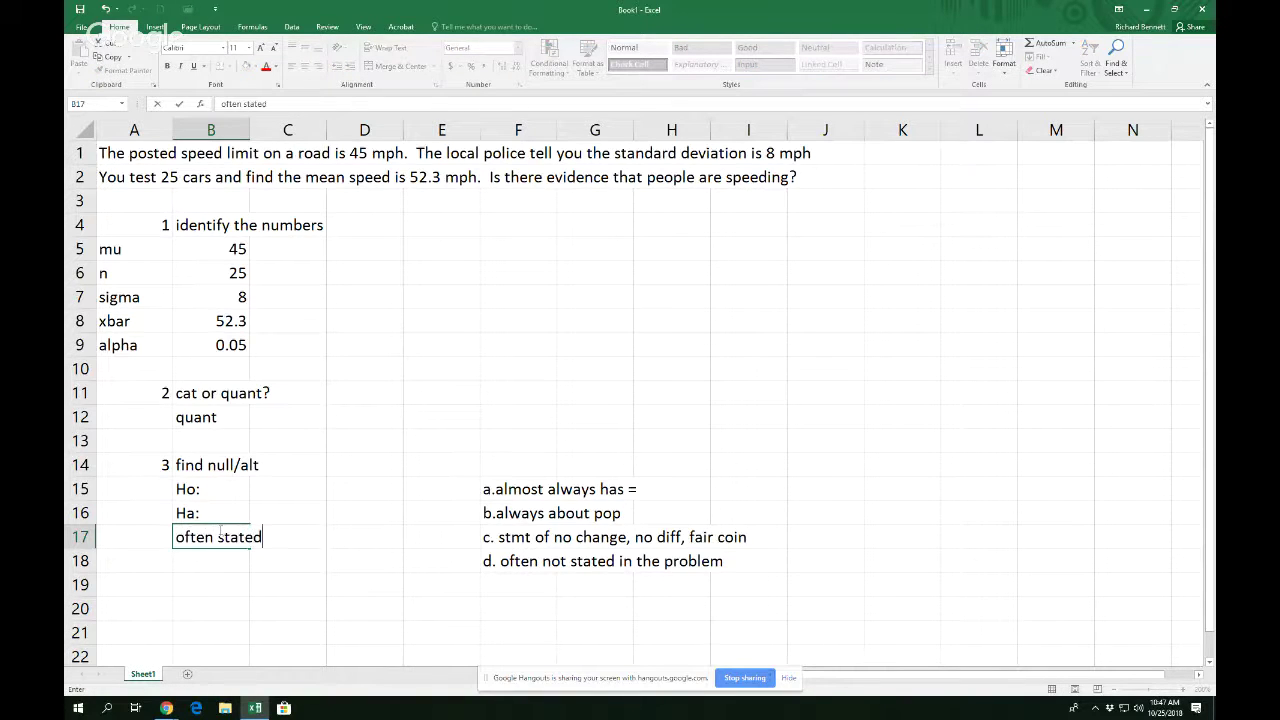
type(" in problem")
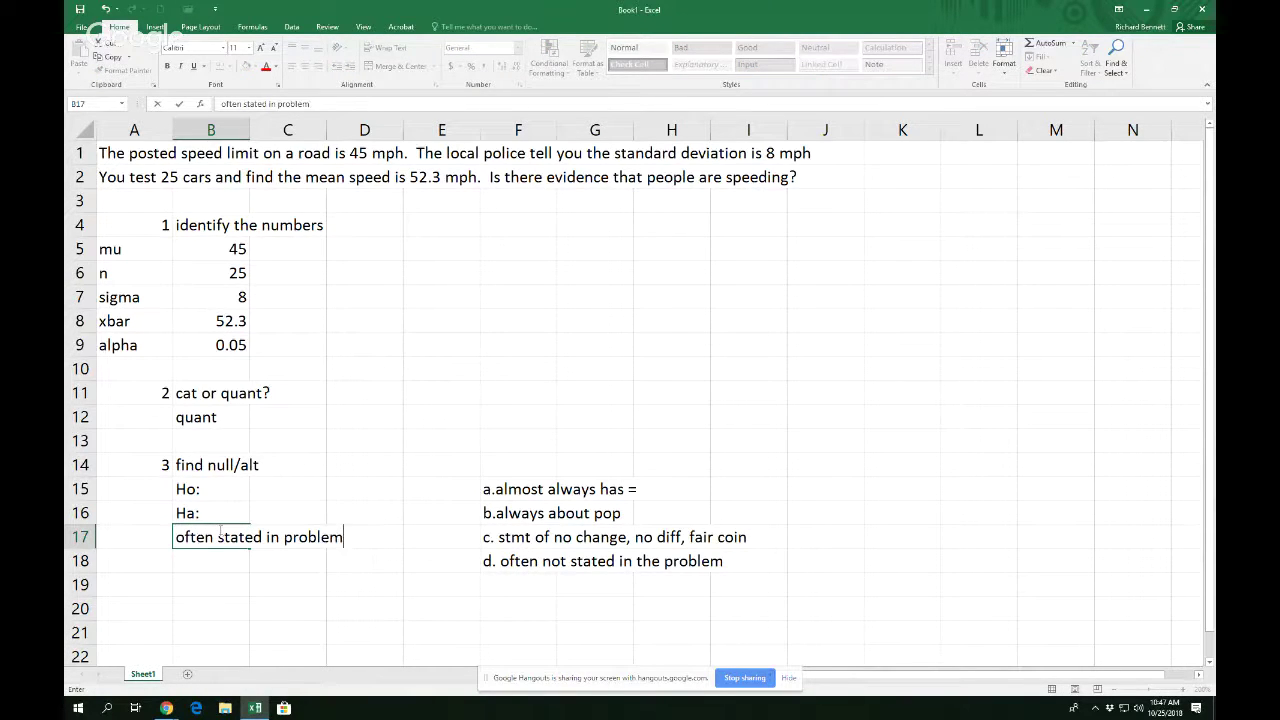
key("Return")
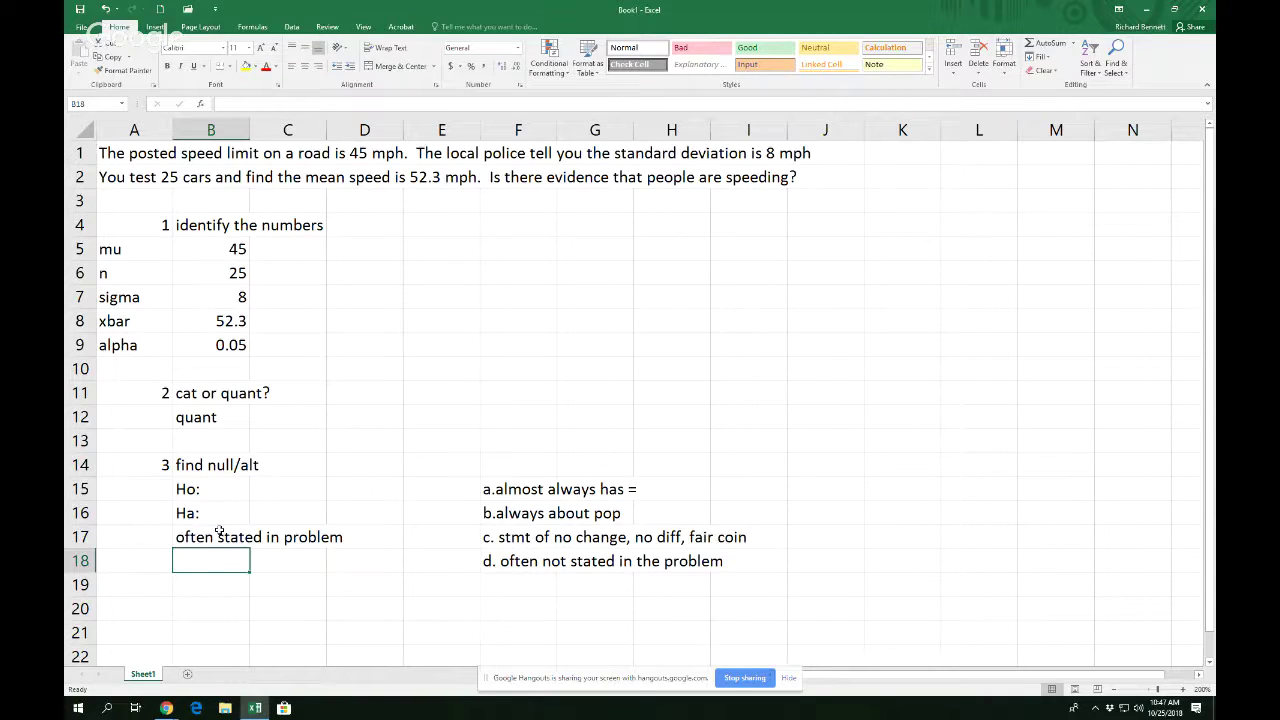
Enter the null hypothesis as "p=45" in C15, beside the Ho: label.
key("Up")
key("Up")
key("Up")
key("Right")
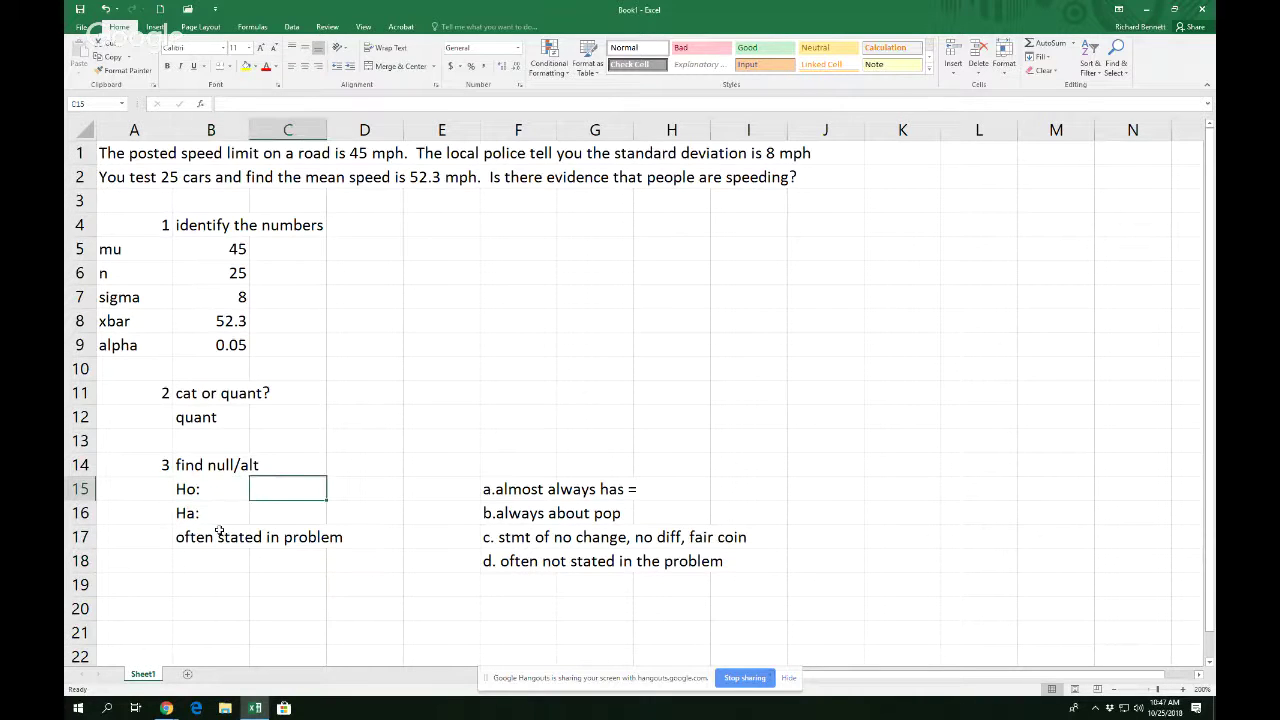
type("=")
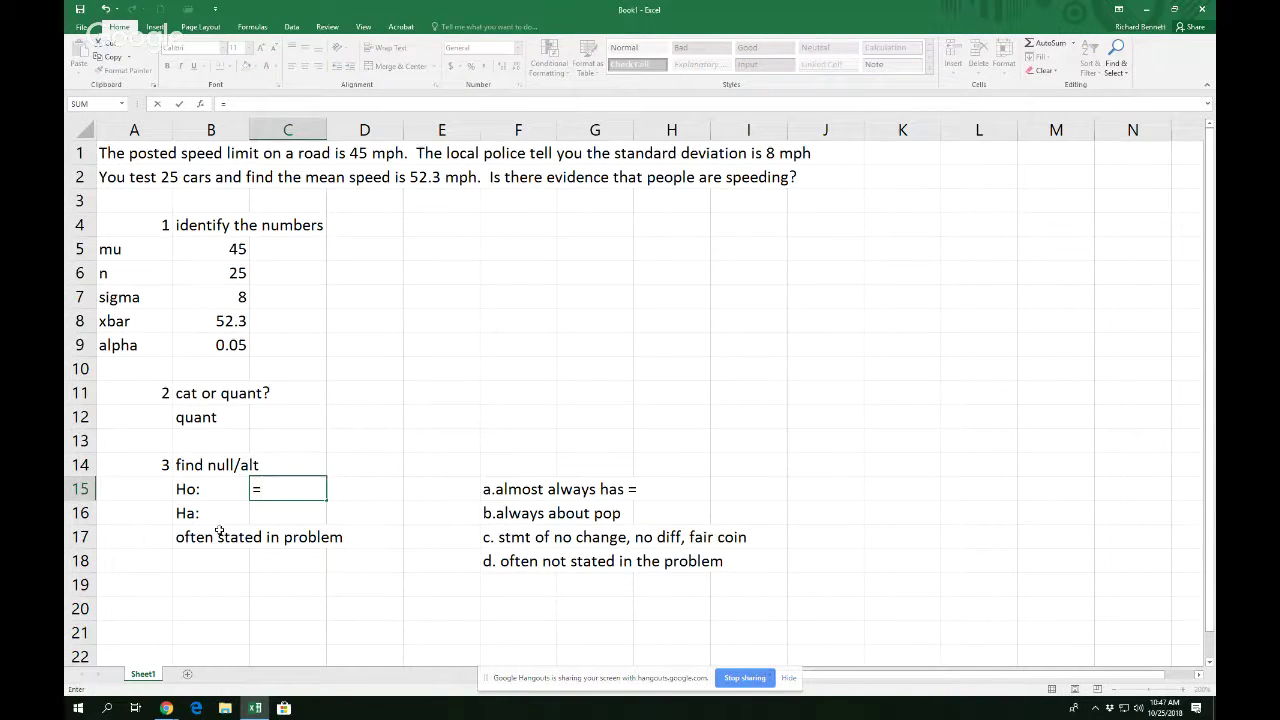
key("Return")
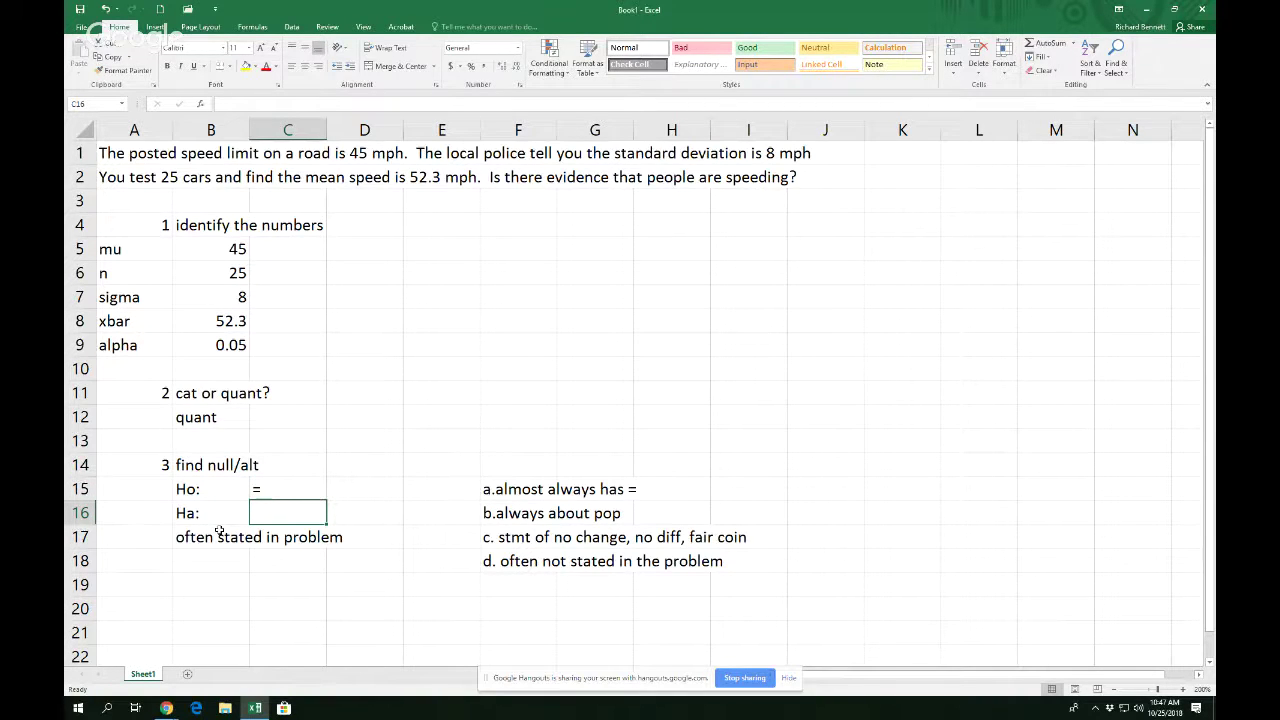
key("Up")
type("p")
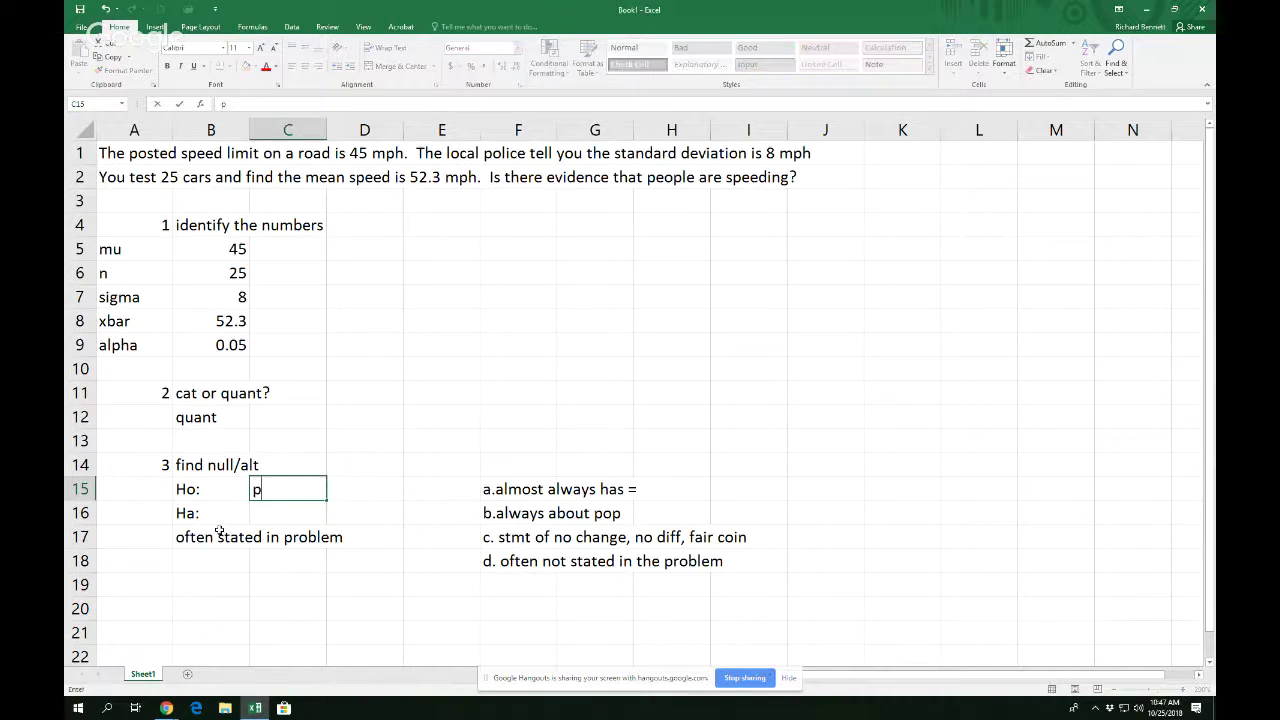
type("=45")
key("Return")
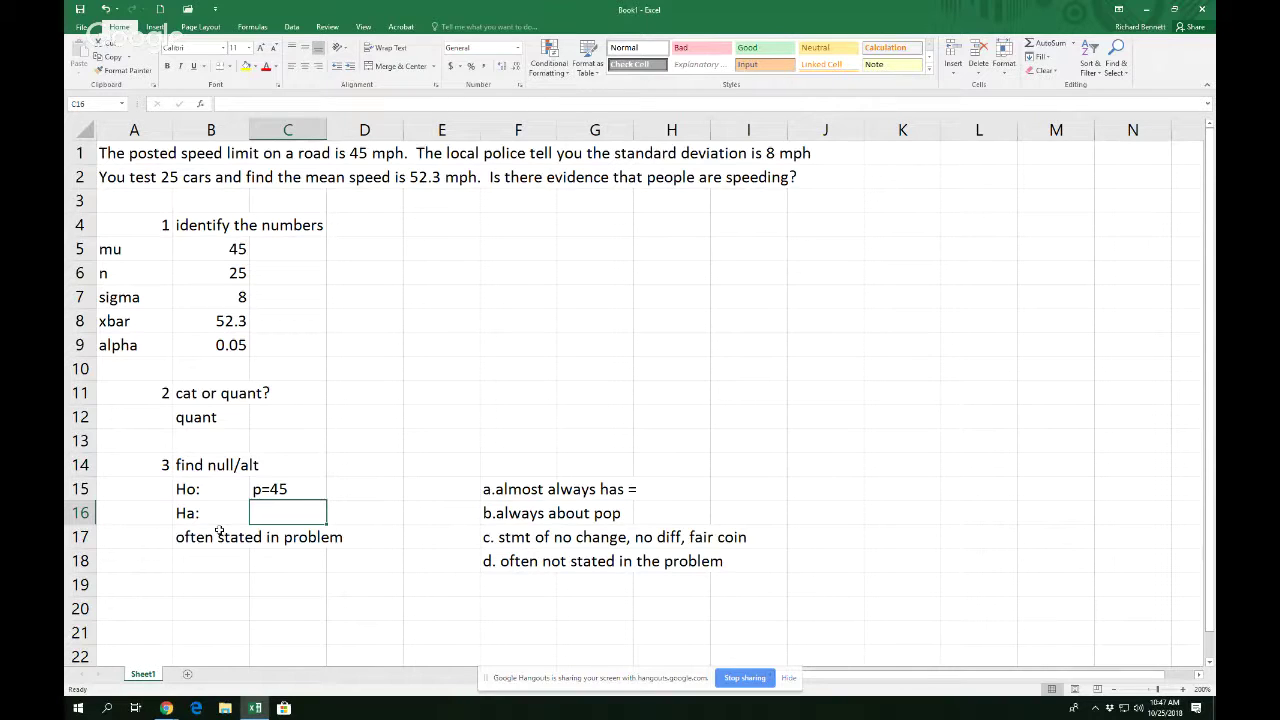
Change the parameter symbol in C15 so that the null hypothesis reads "mu=45".
key("Up")
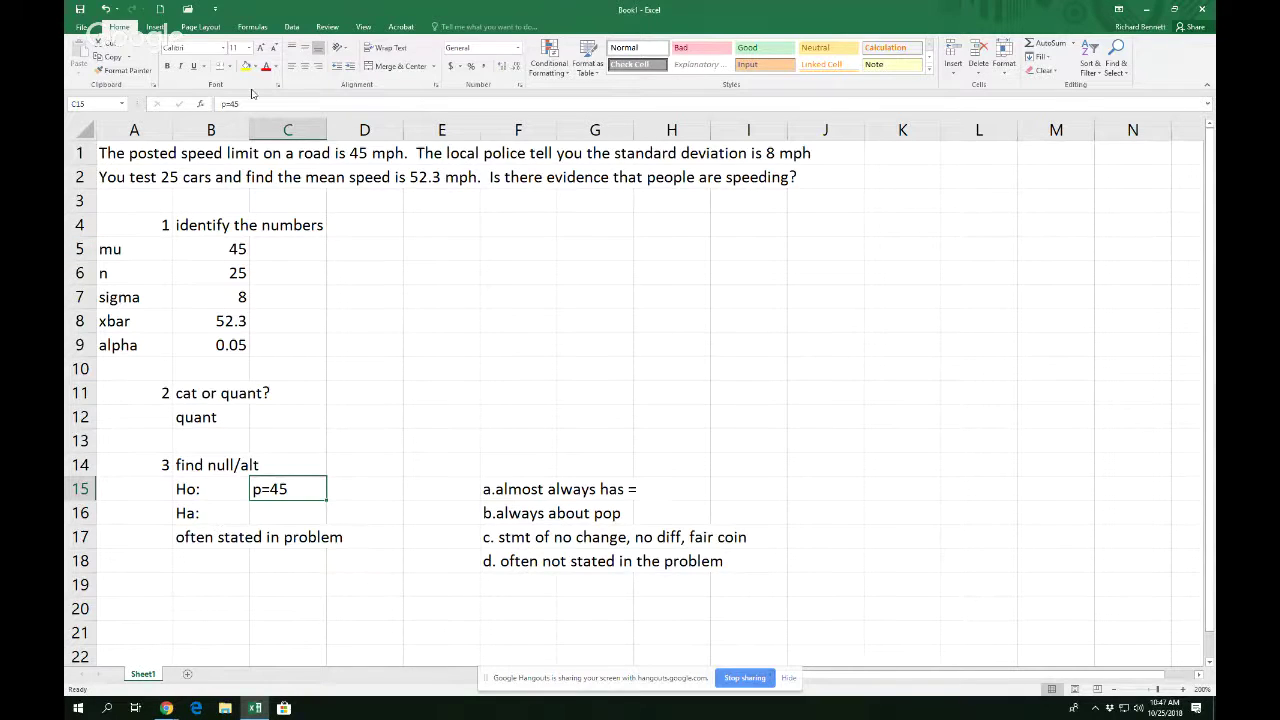
left_click(224, 105)
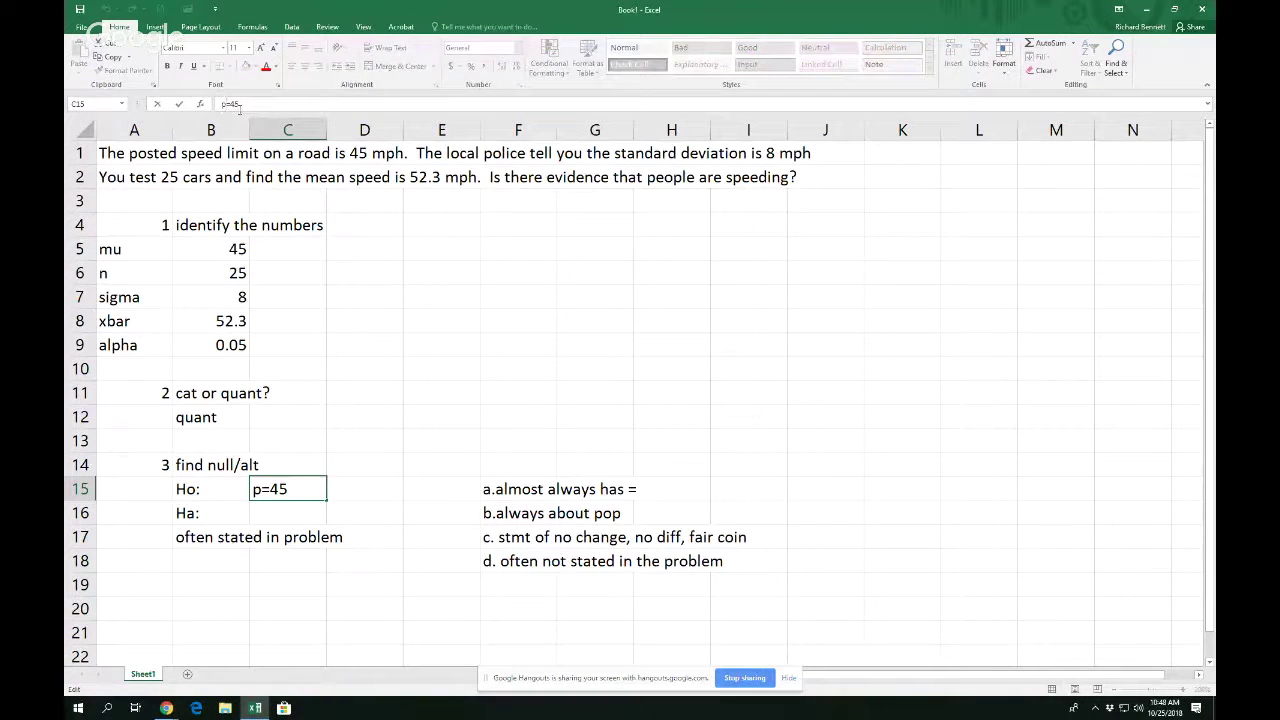
key("BackSpace")
type("m,u")
key("BackSpace")
key("BackSpace")
type("u")
key("Return")
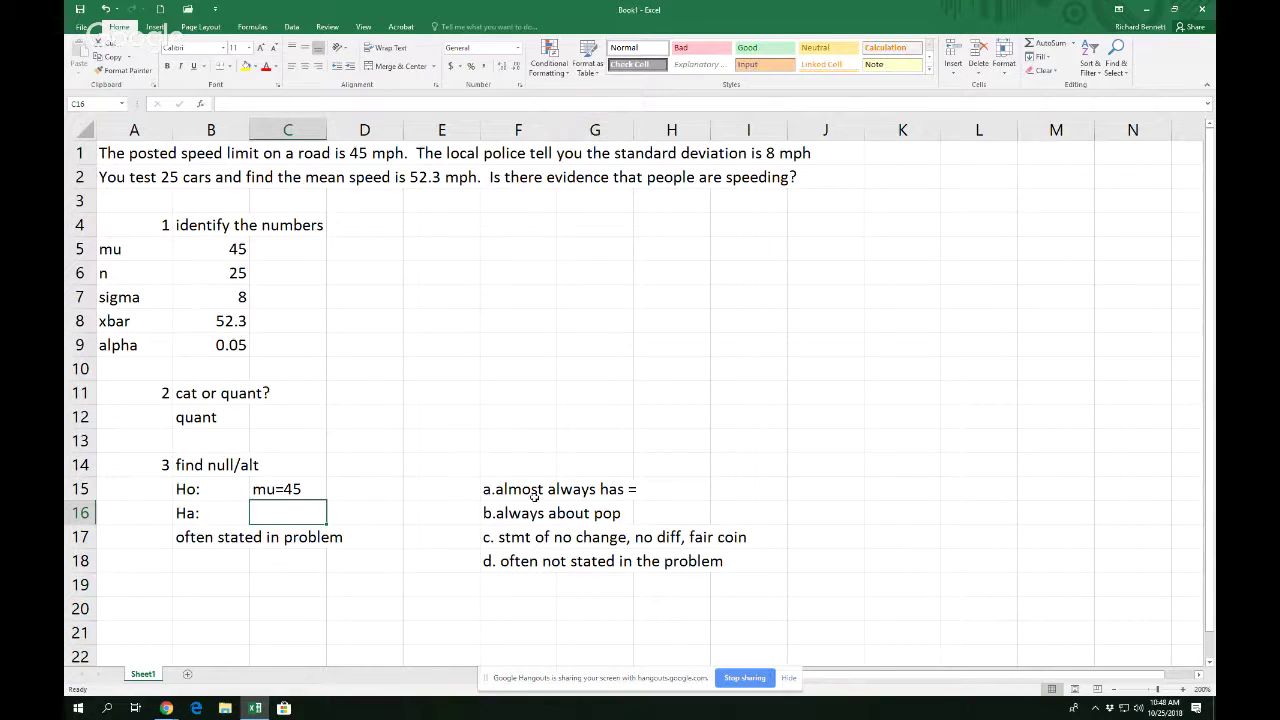
Enter the alternative hypothesis "mu>45" in C16, beside the Ha: label.
left_click_drag(525, 508, 560, 513)
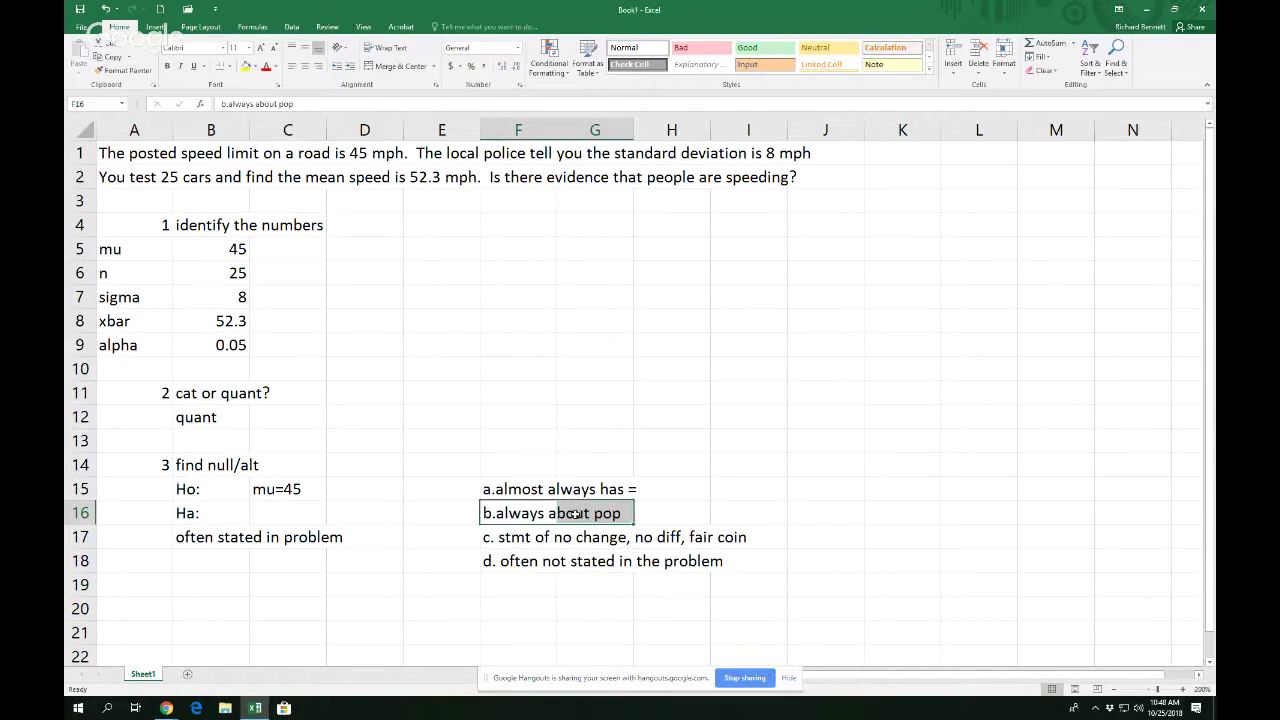
left_click(296, 511)
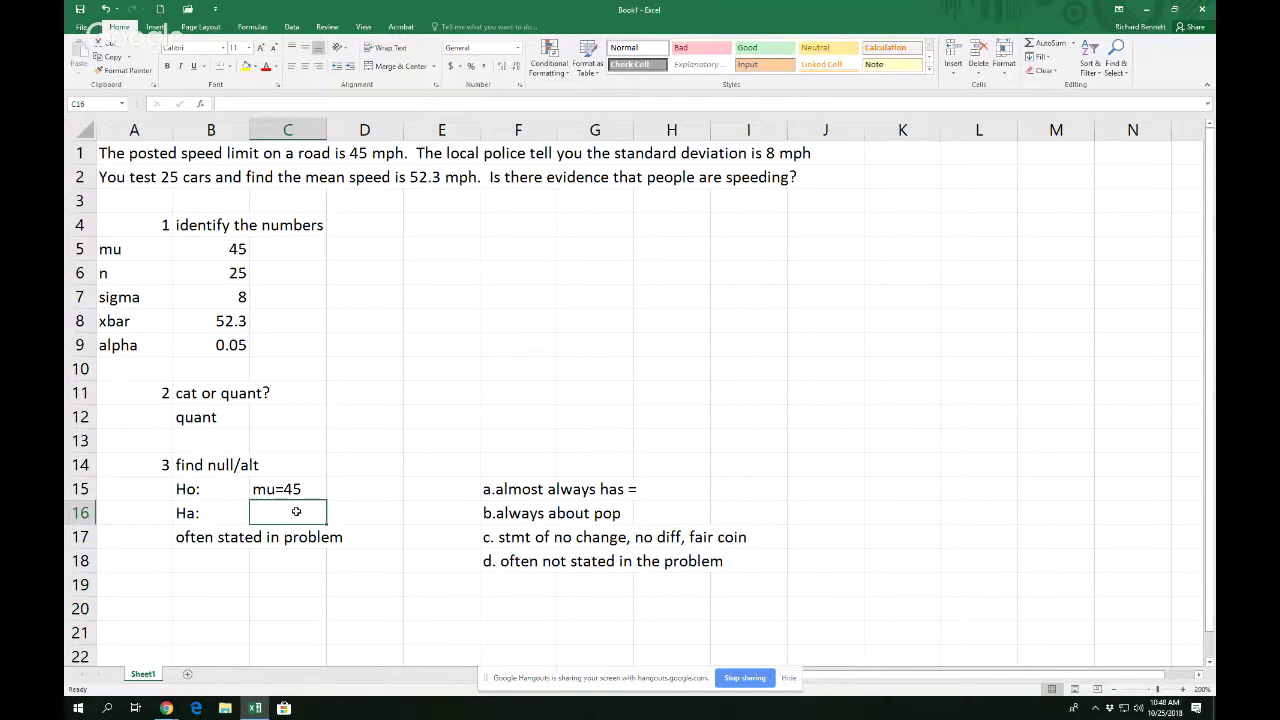
type("mu=")
key("BackSpace")
key("BackSpace")
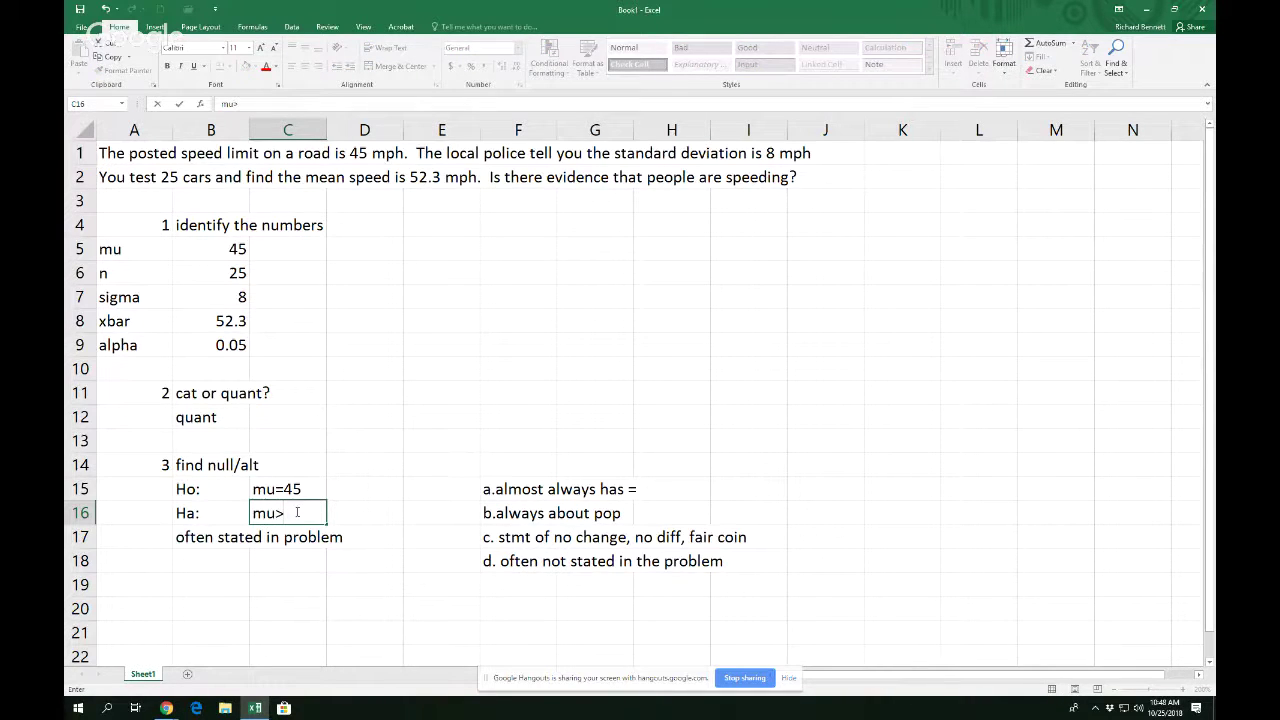
type(">45")
key("Return")
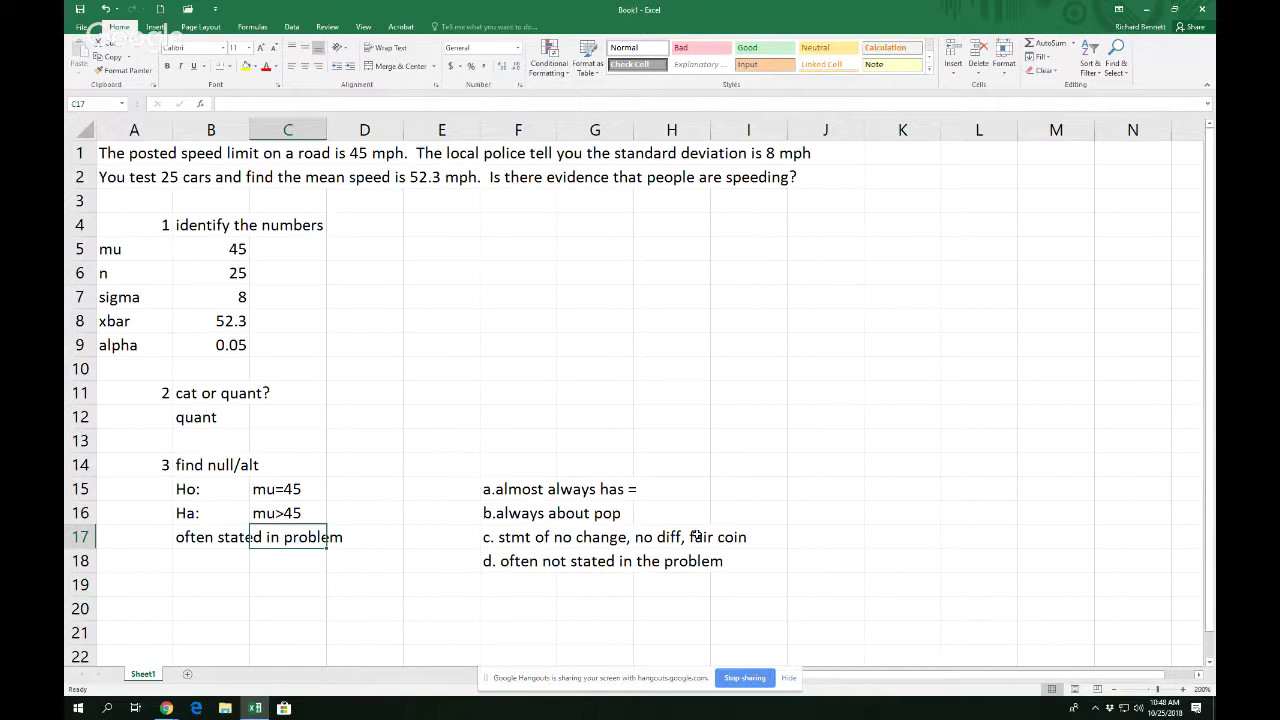
Start the fourth section by entering 4 in E4 and the heading "find test stat" in F4.
left_click_drag(542, 490, 538, 556)
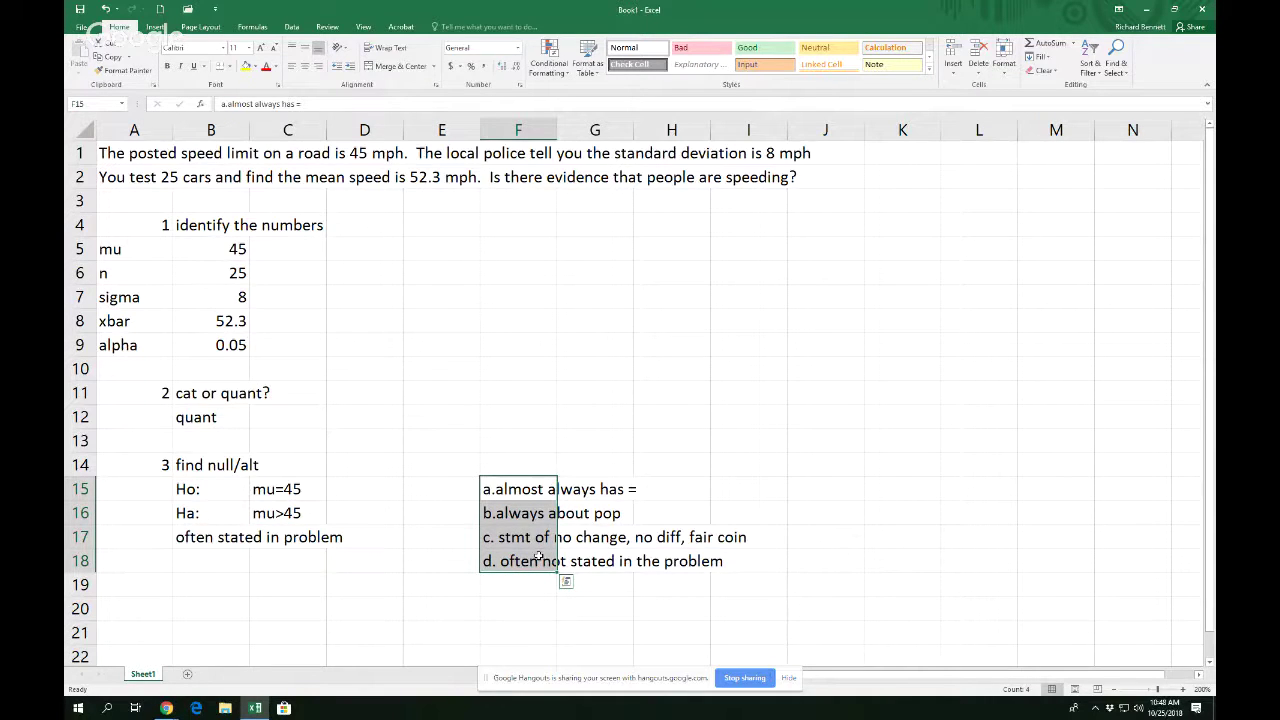
left_click(451, 223)
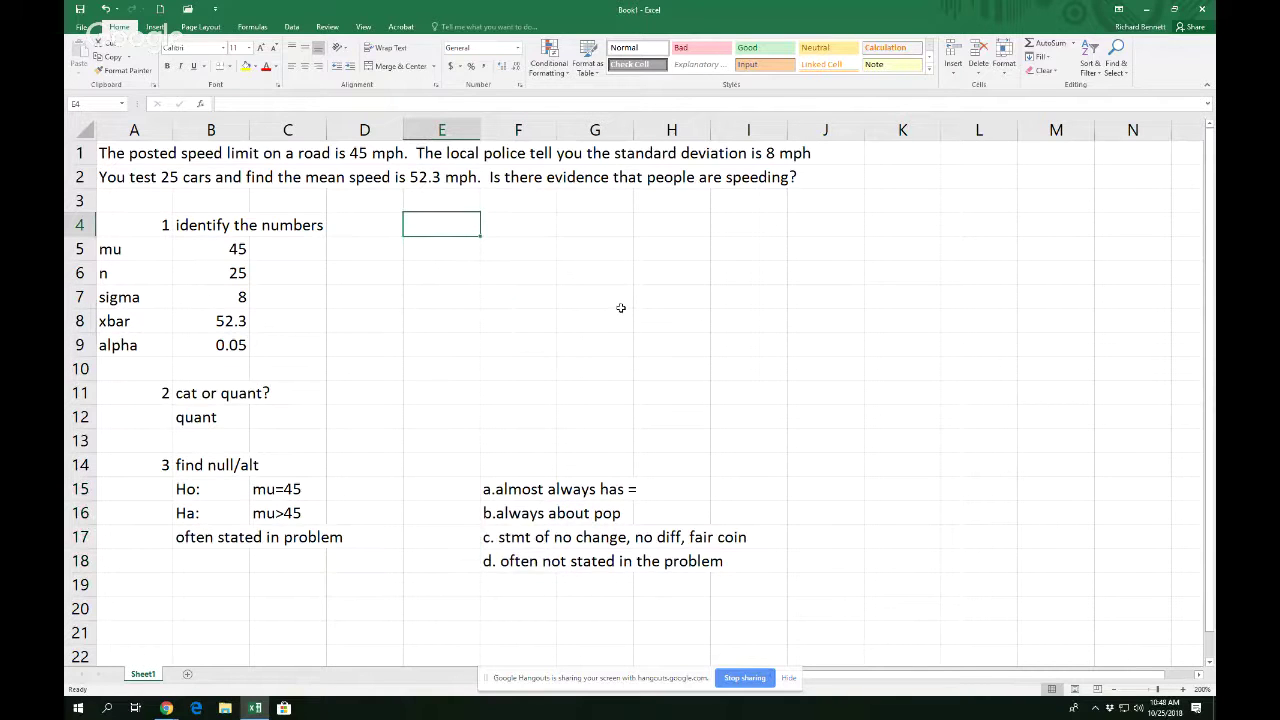
type("4")
key("Tab")
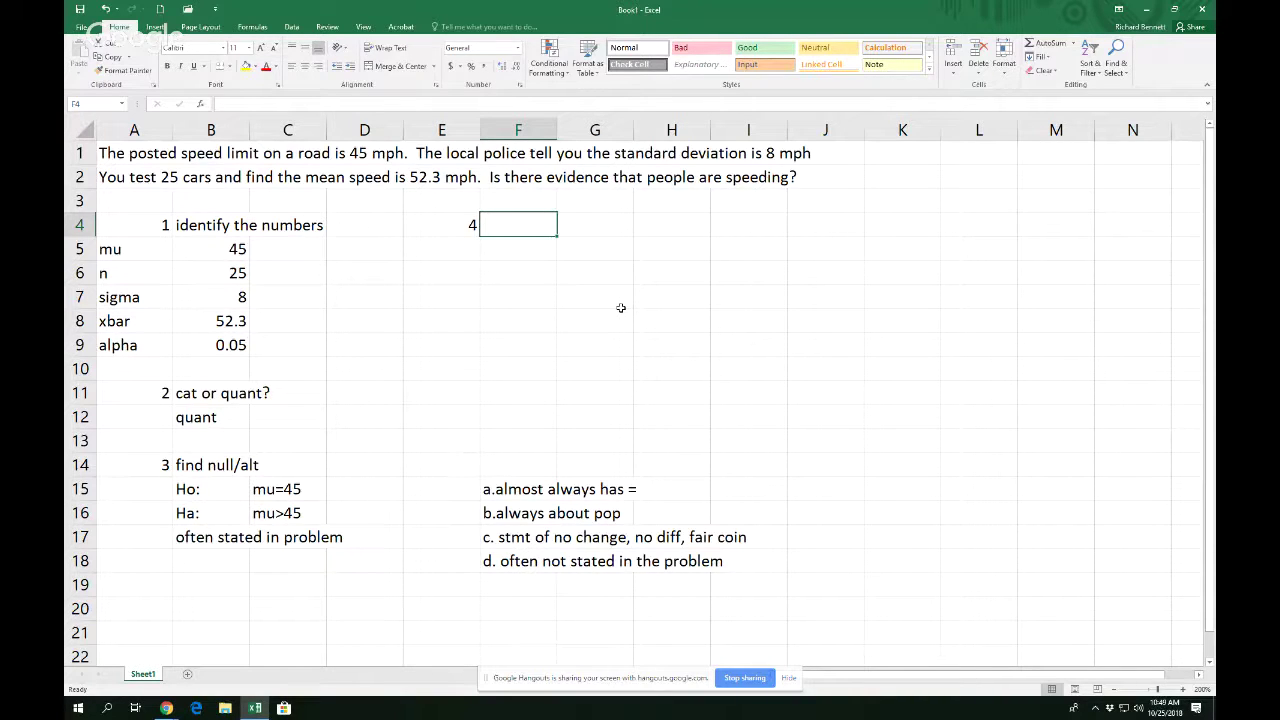
type("find te")
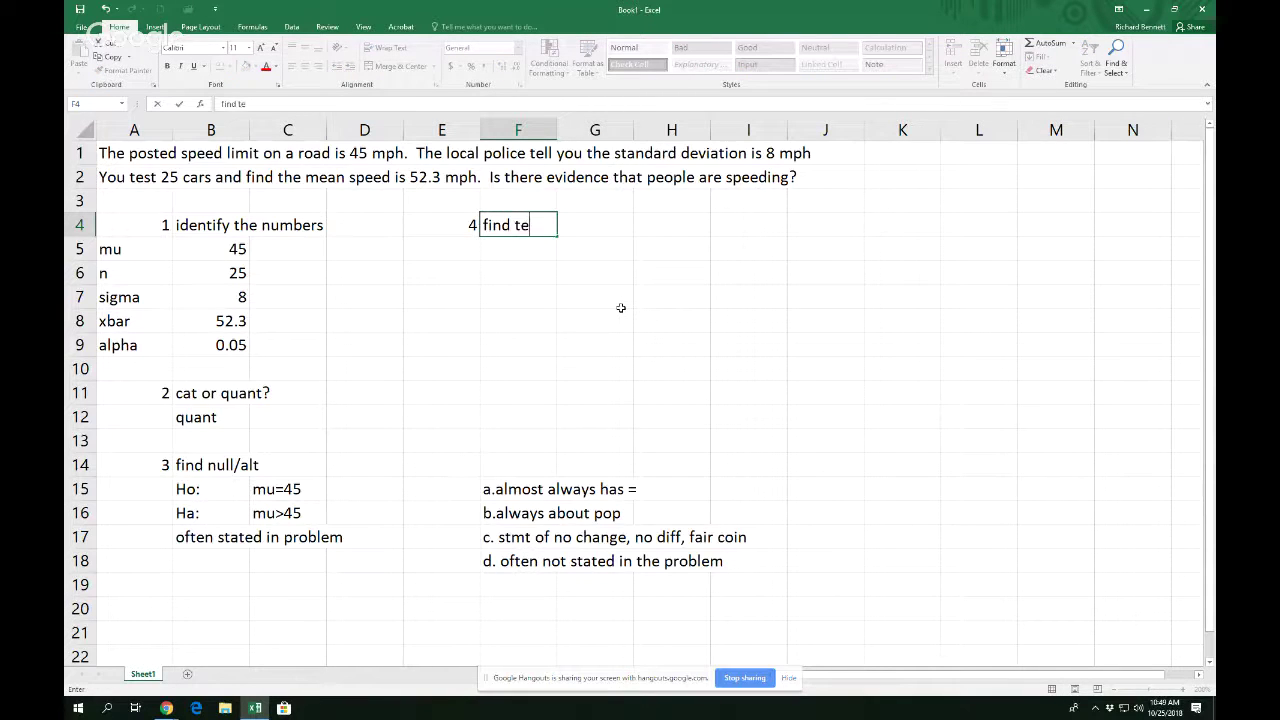
type("st stat")
key("Return")
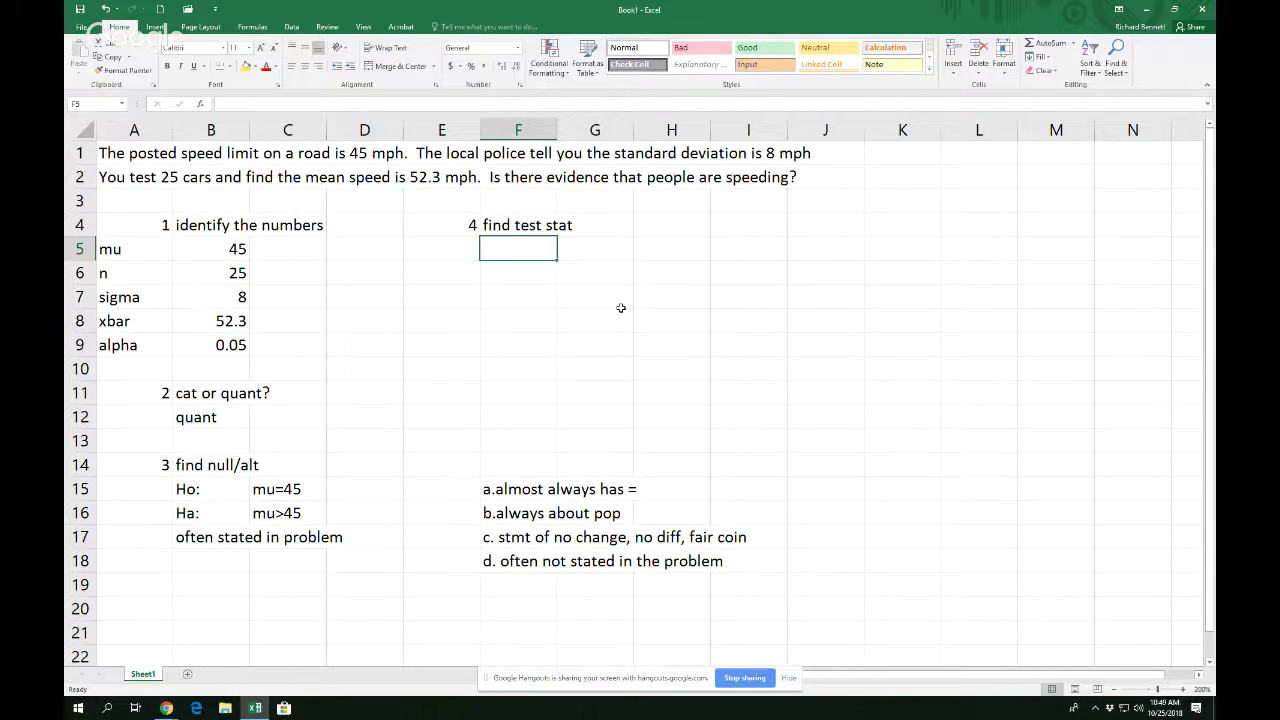
Enter the first test option, "a-1 sample z (cat)", in F5.
type("a-")
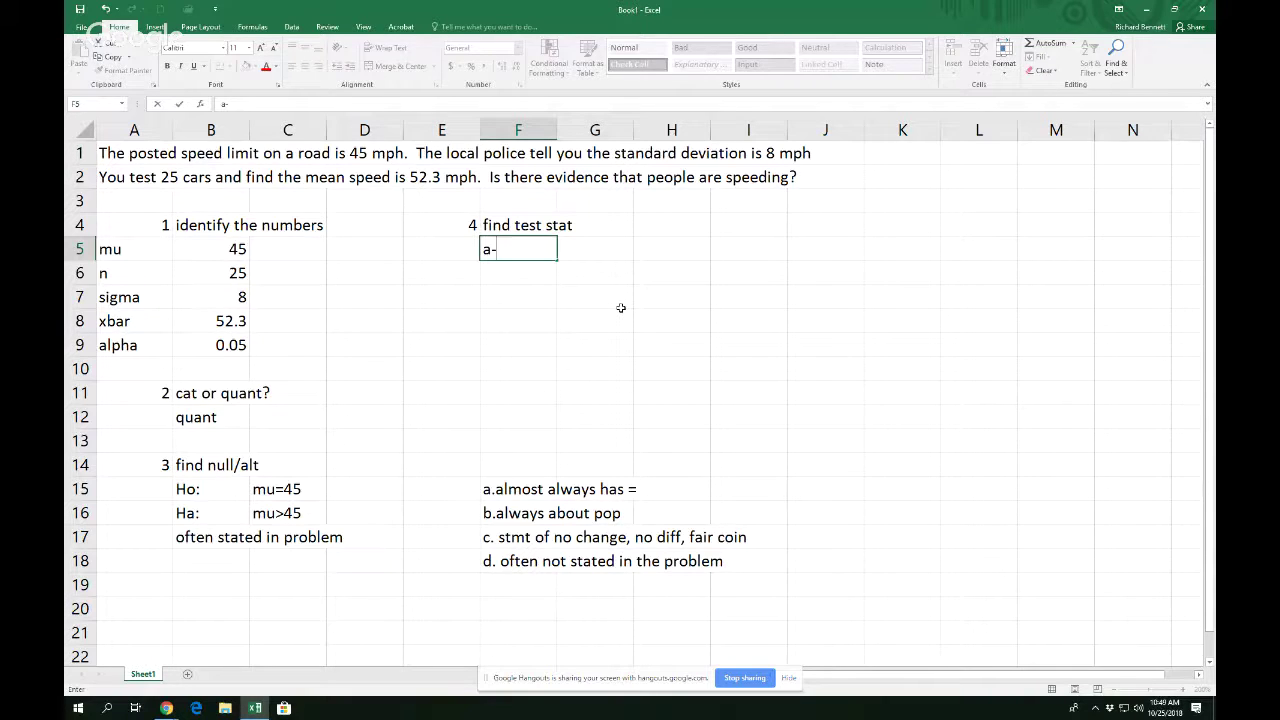
type("1 sample z (cat")
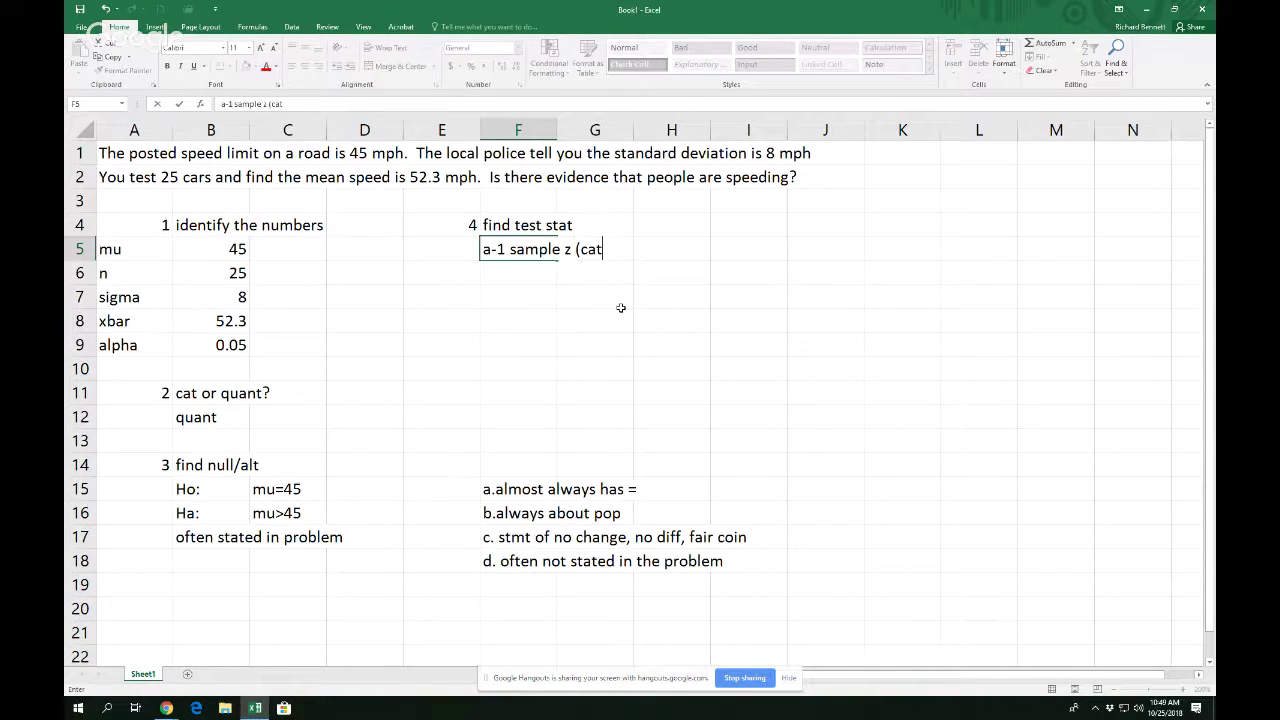
type(")")
key("Return")
Enter the second test option, "b-chisq test of indep (cat)", in F6.
type("b")
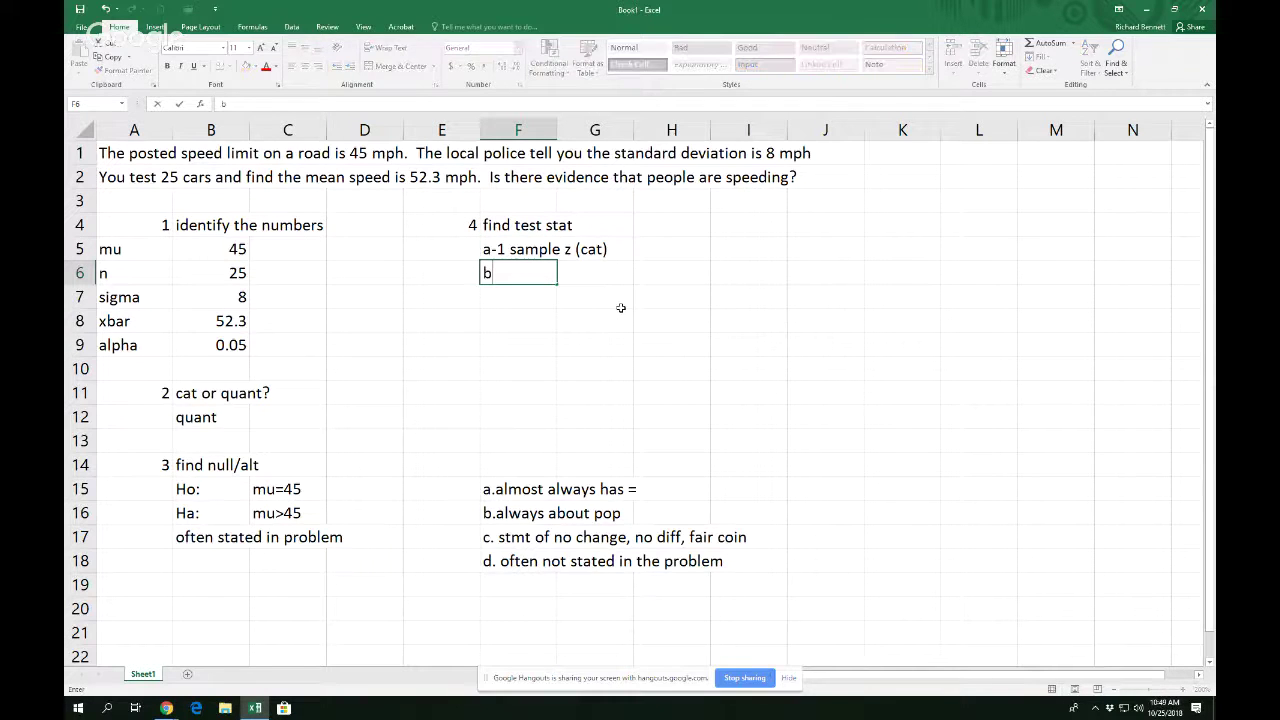
type("-1 sample")
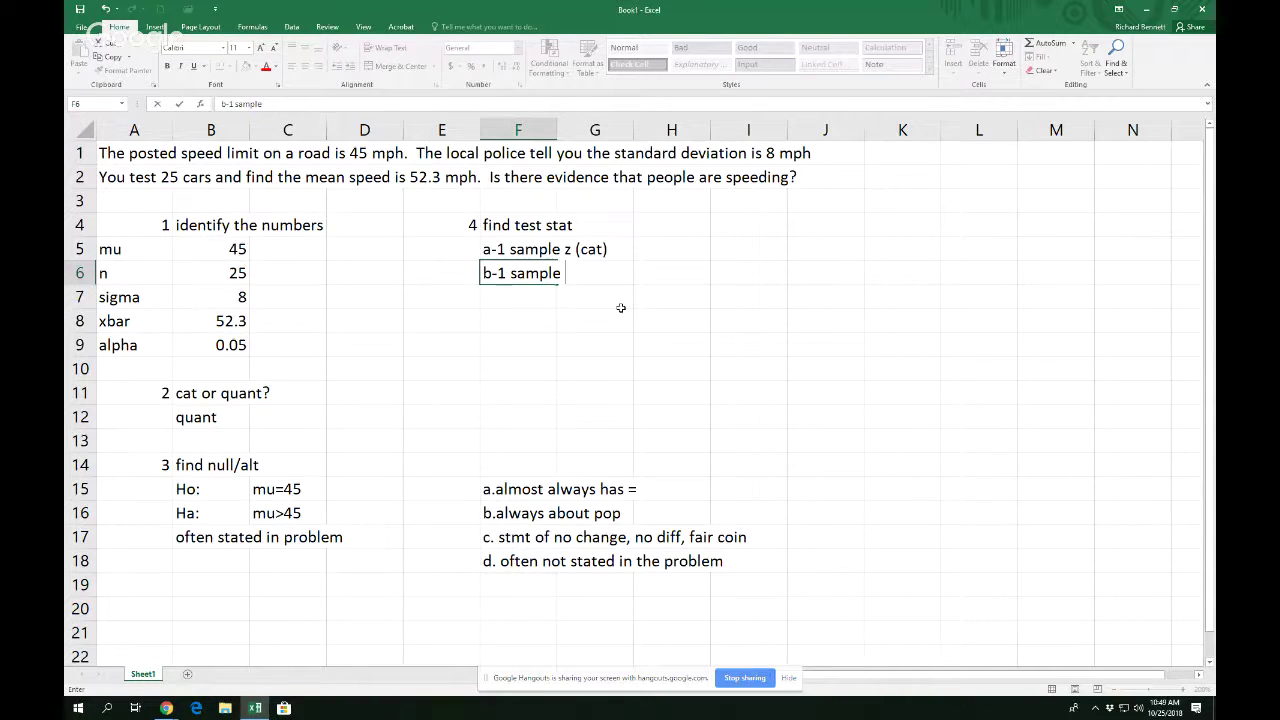
key("BackSpace")
key("BackSpace")
key("BackSpace")
key("BackSpace")
key("BackSpace")
key("BackSpace")
key("BackSpace")
key("BackSpace")
key("BackSpace")
type("chisq test of indep")
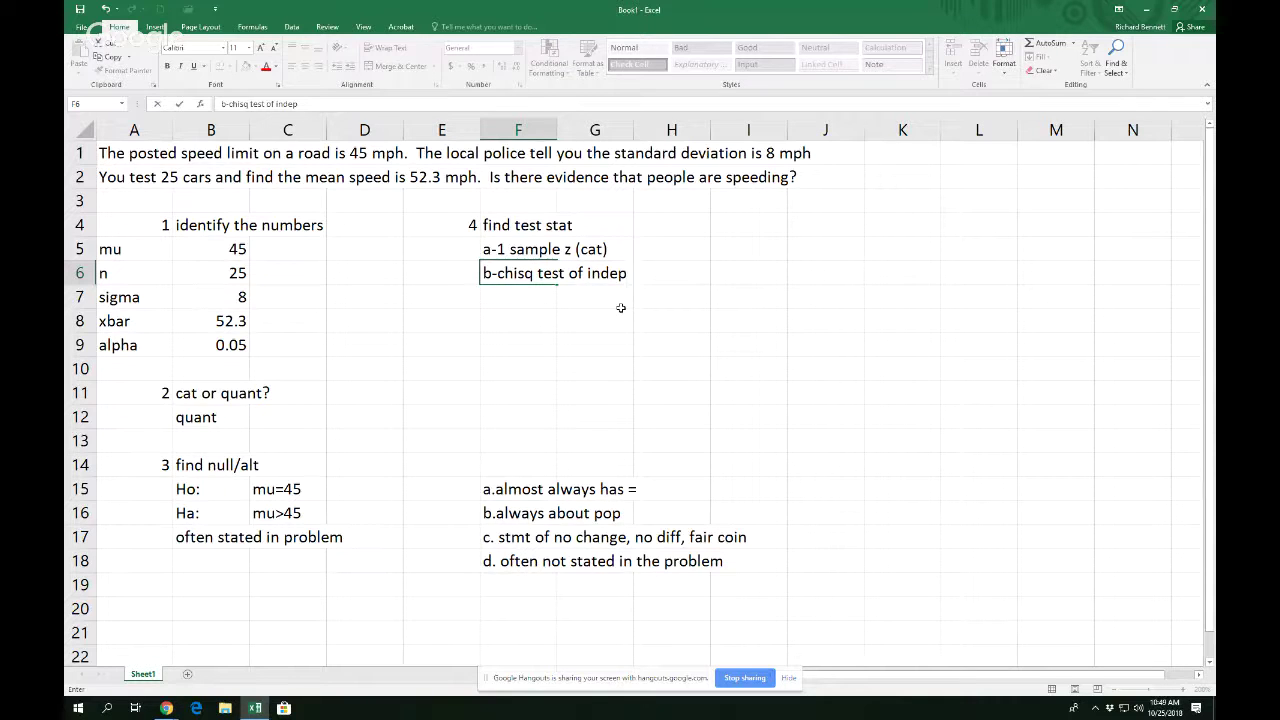
type(" (cat)")
key("Return")
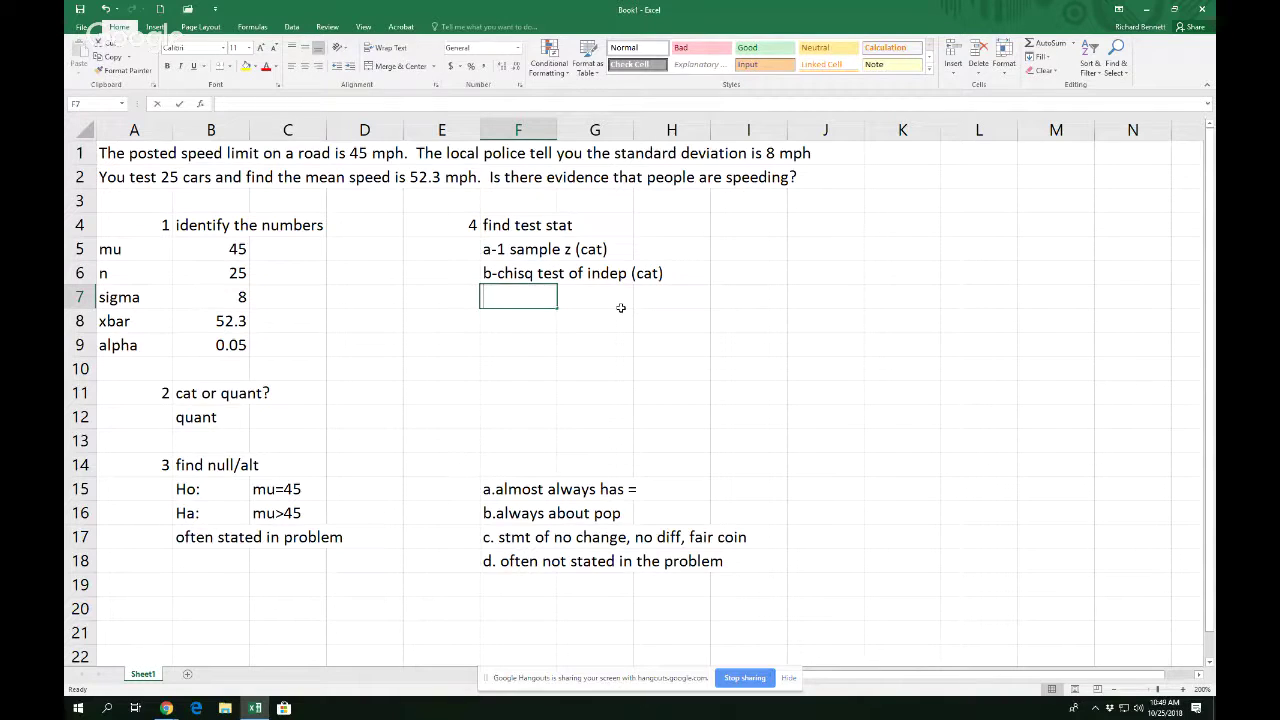
List the test options "c-1 sample mean z" in F7 and "d-1 sample mean t" in F8.
type("c-")
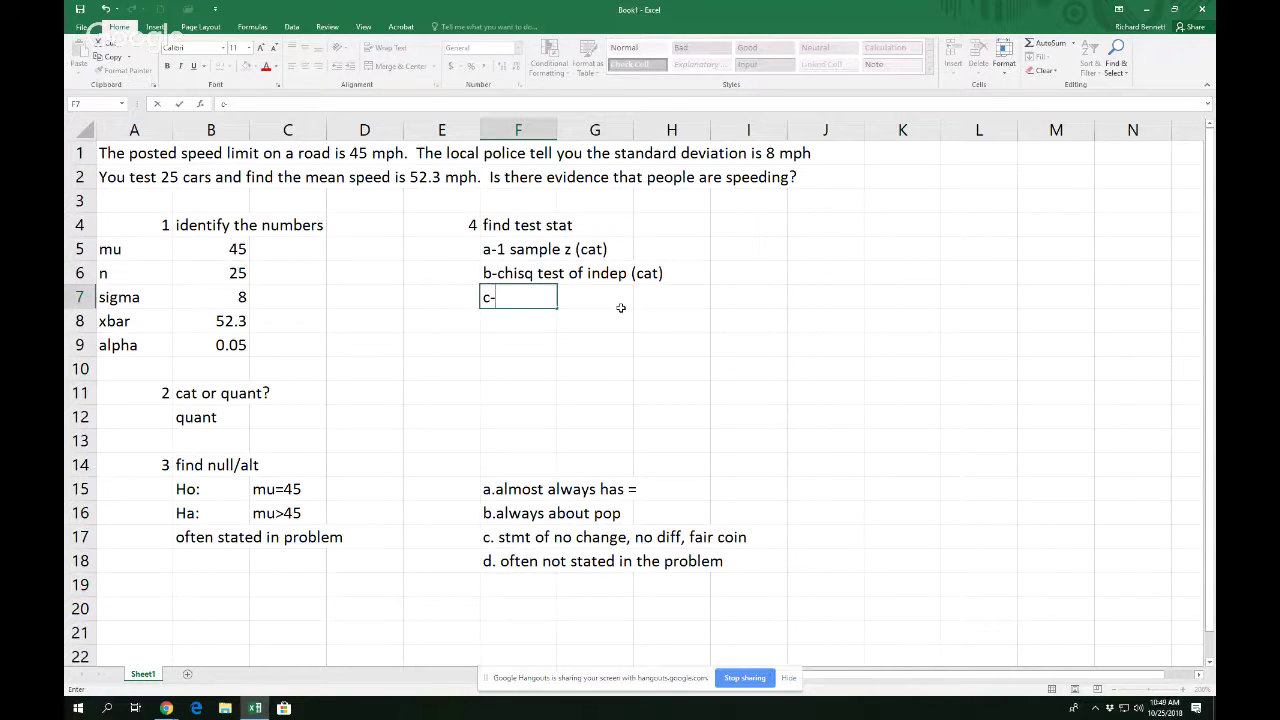
type("1 sample mean z")
key("Return")
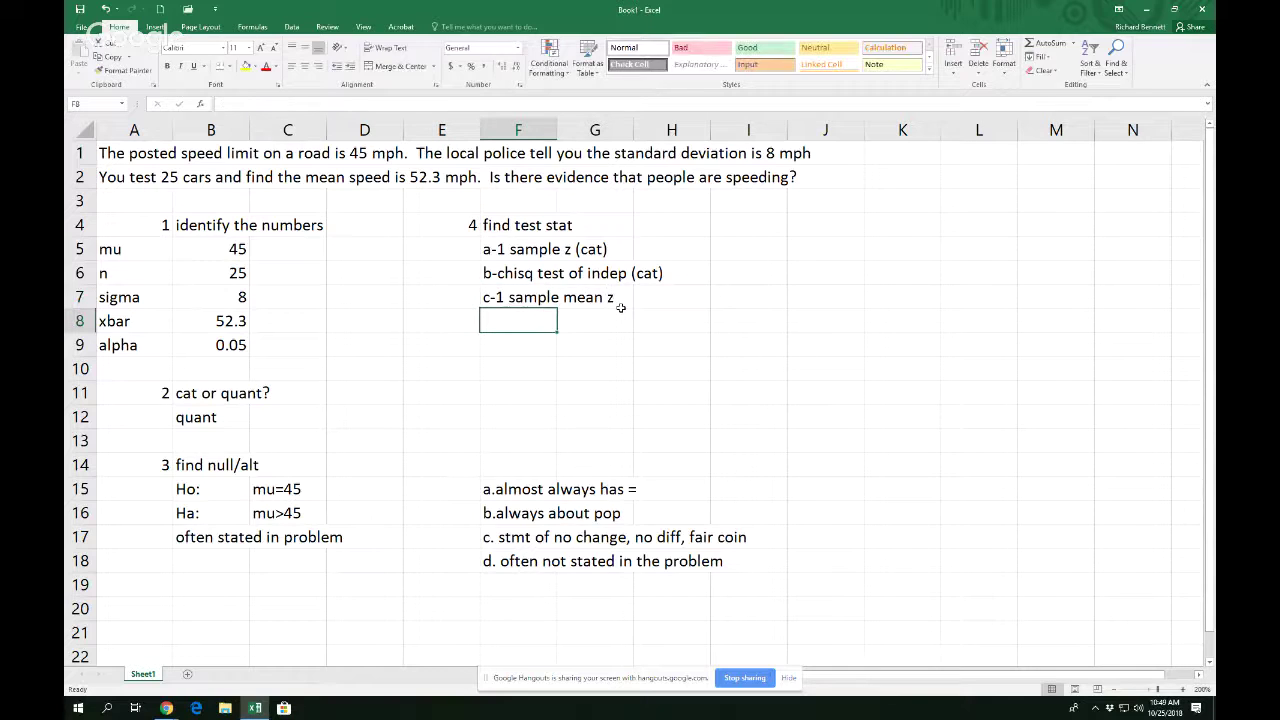
type("d-1")
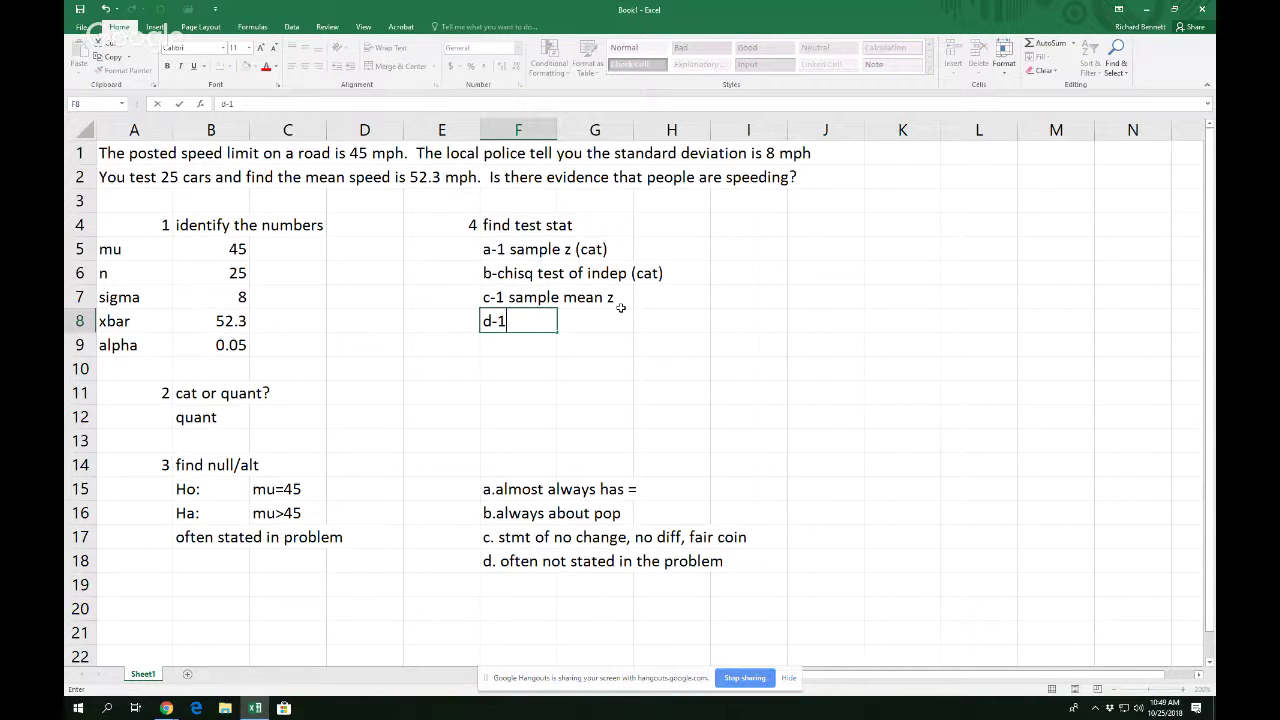
type(" sample mean t")
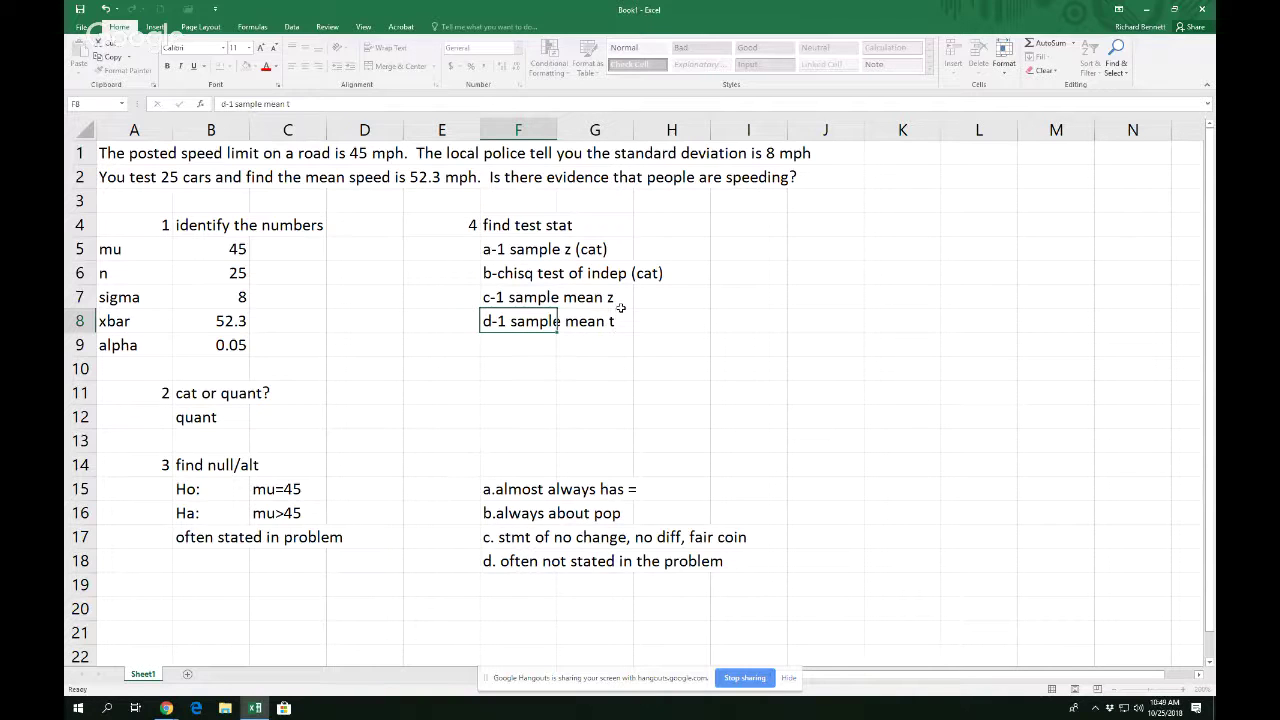
key("Return")
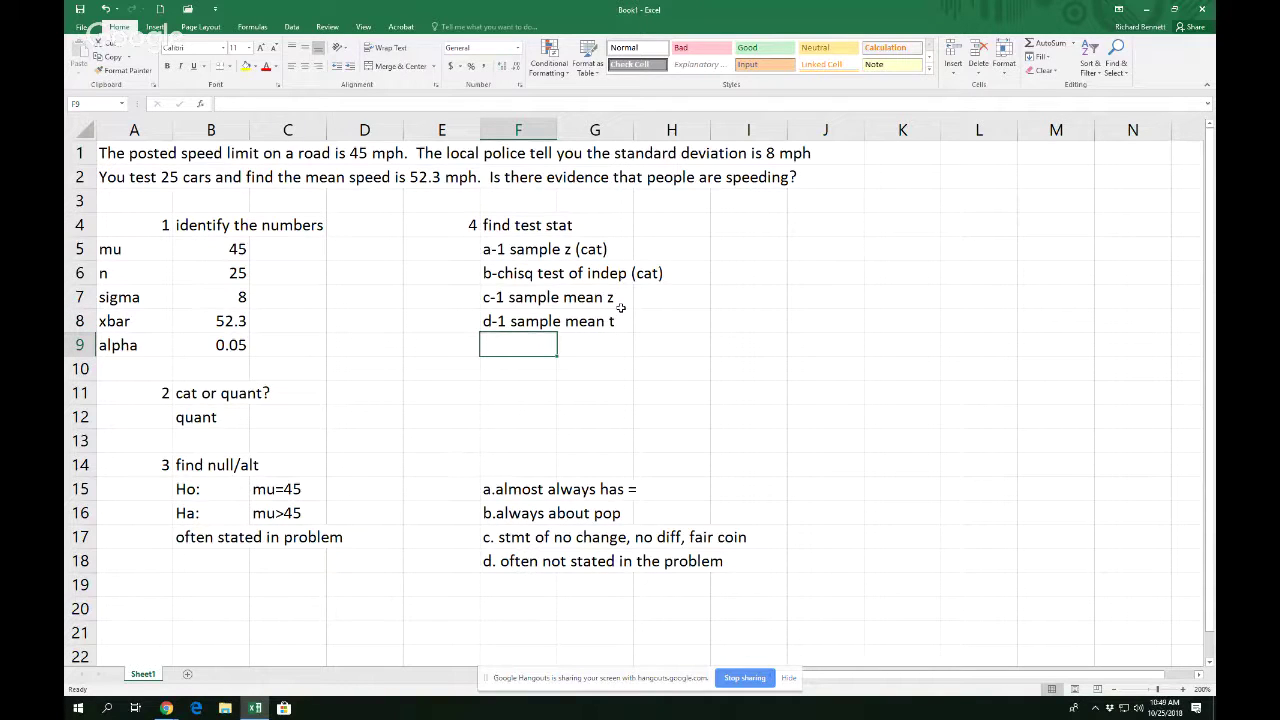
Append "(quant)" to the two sample mean test options in F7 and F8.
left_click(509, 298)
left_click(434, 106)
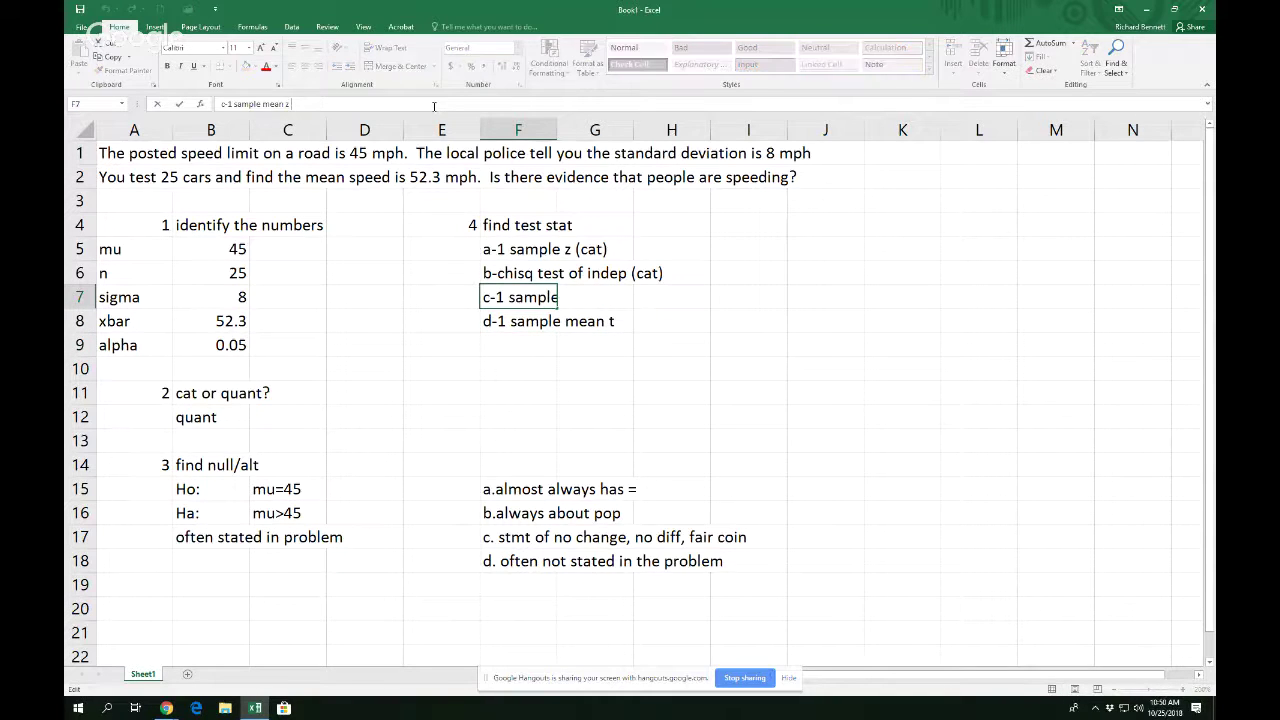
type("(quant)")
key("Return")
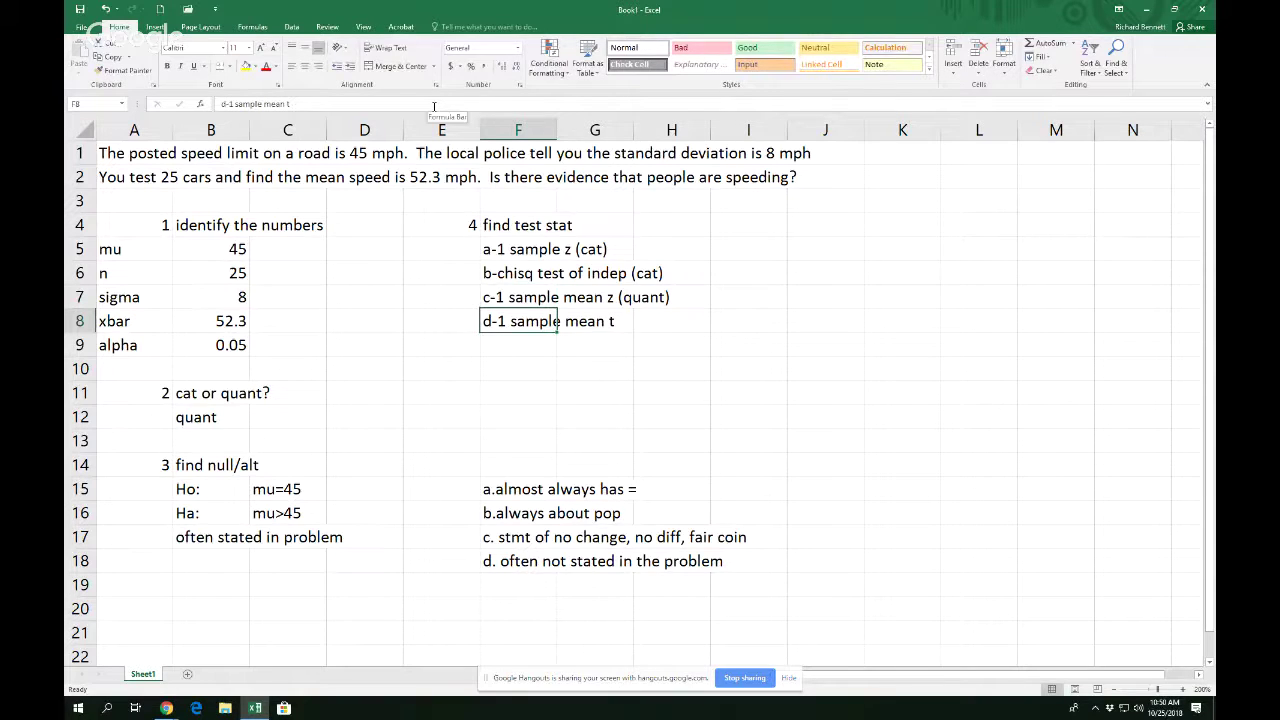
left_click(484, 106)
type("(")
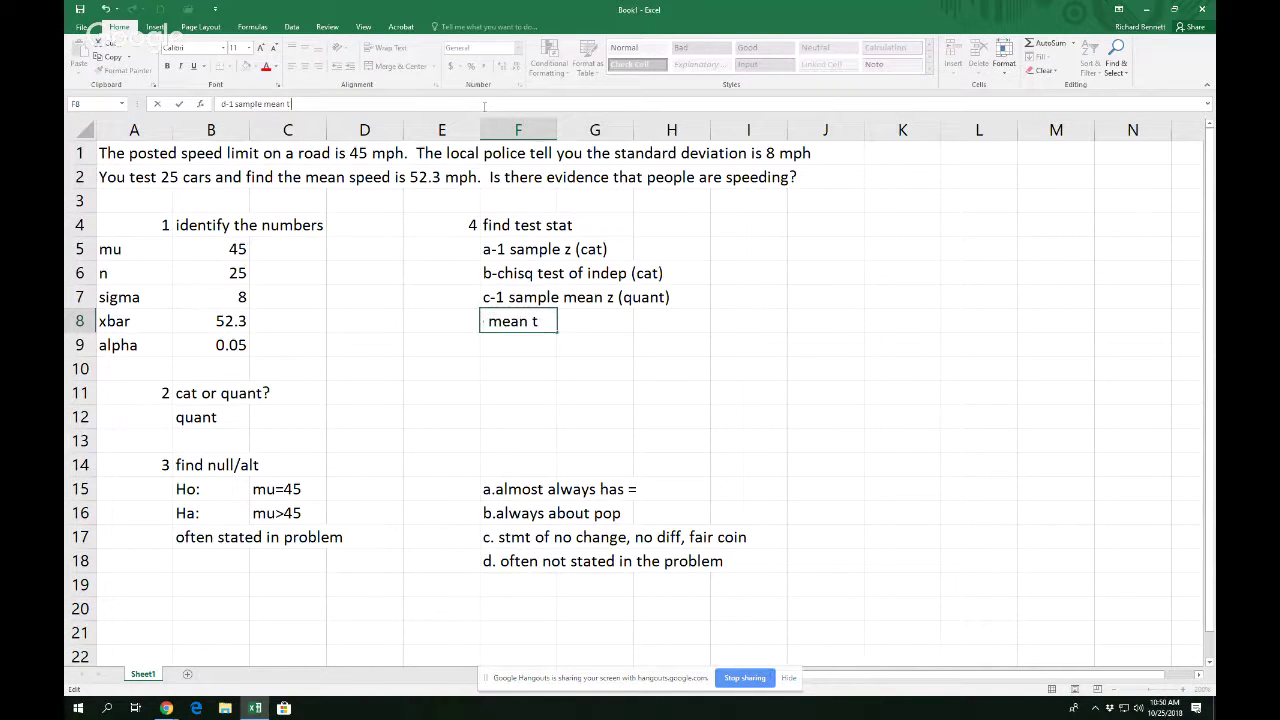
type("quant")
key("Return")
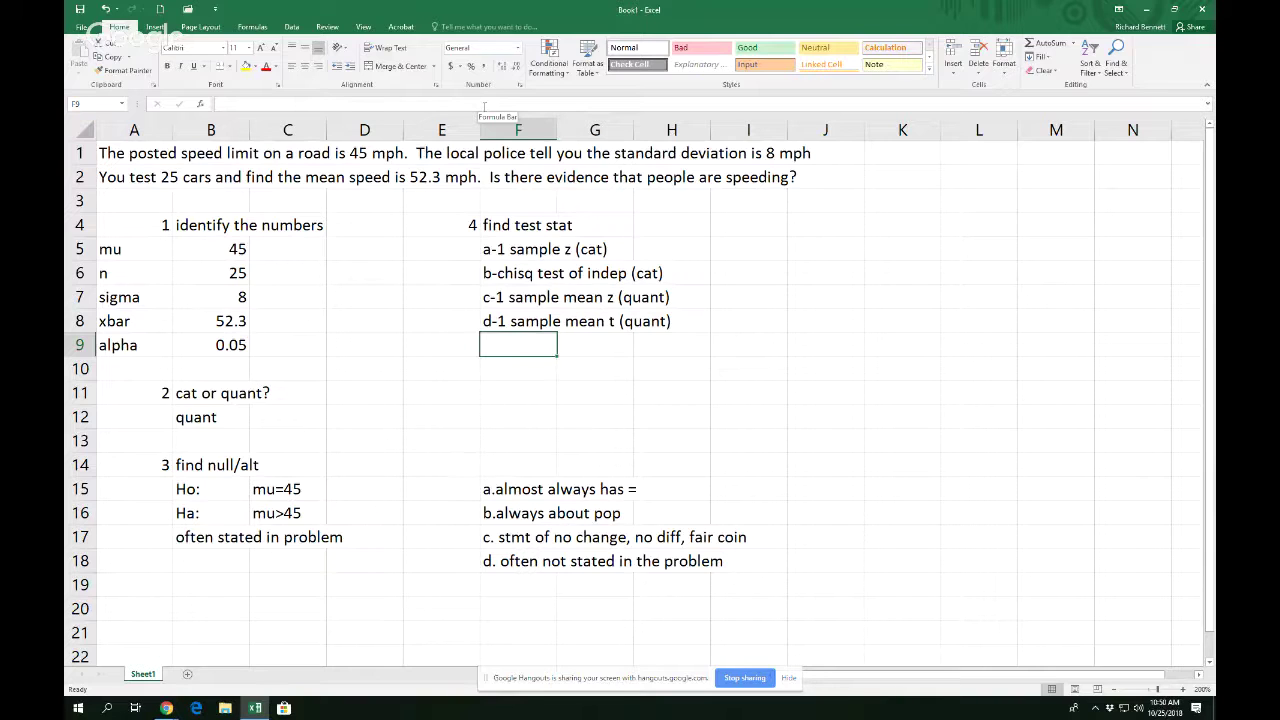
Enter the question "How do I pick z vs t quant?" in F9 below the test options.
type("How di")
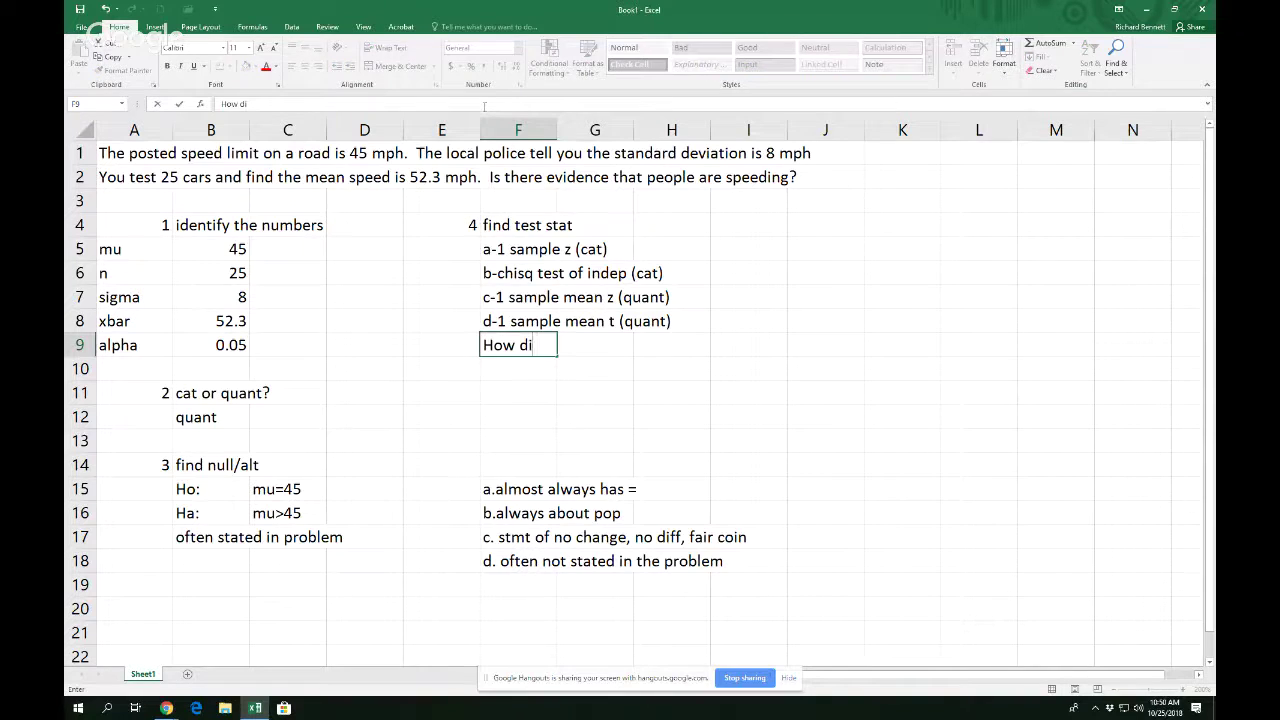
key("BackSpace")
type("o I pick z vs t quant?")
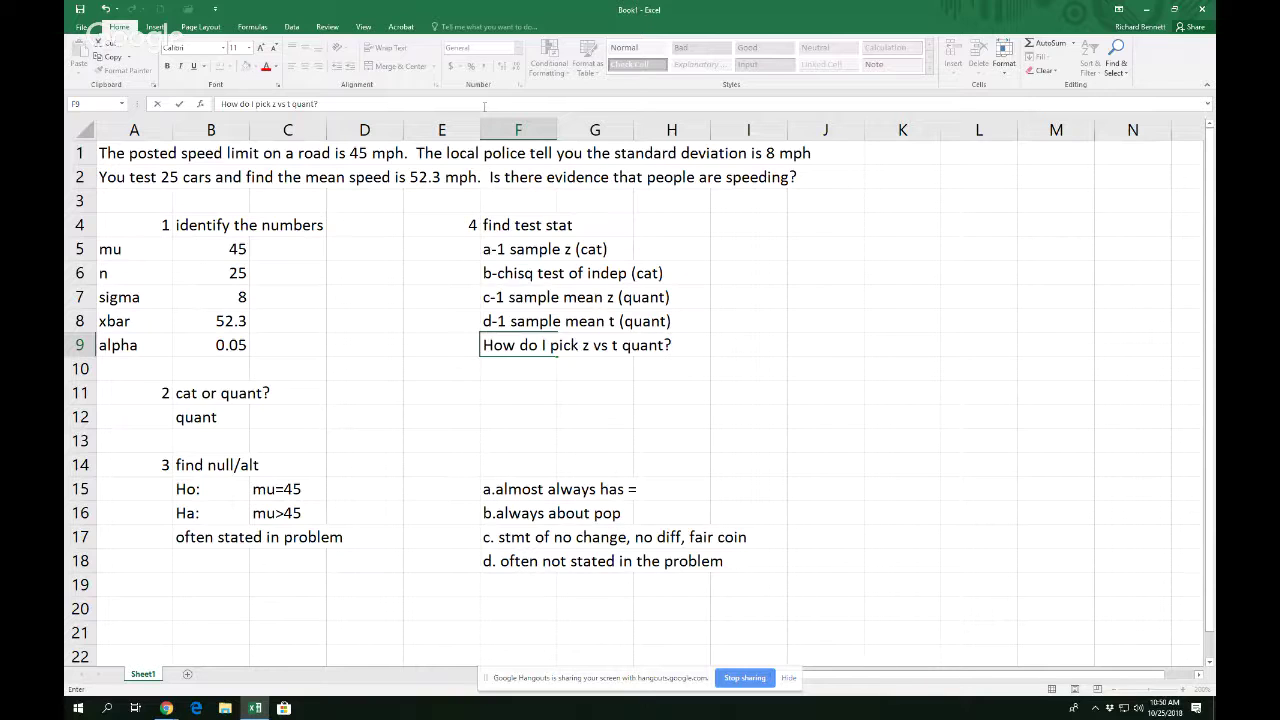
key("Return")
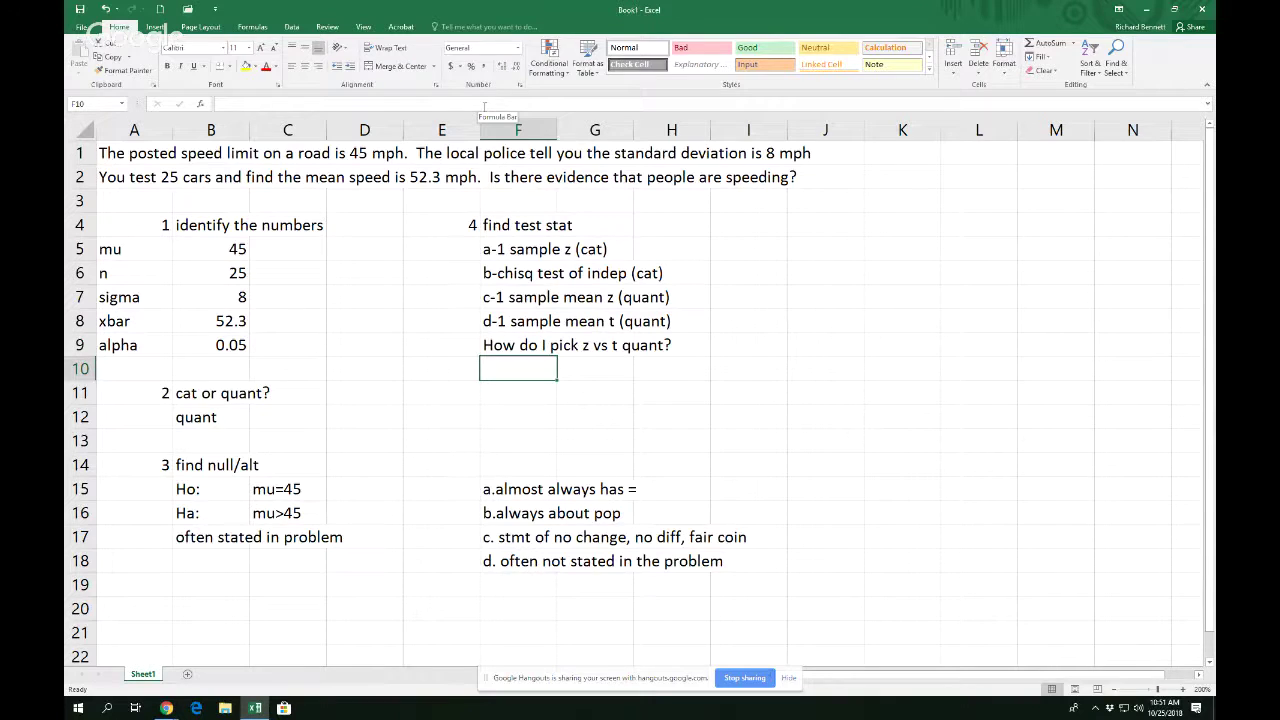
Enter the question "Do I know pop standard deviation?" in F10 and move it to G10.
type("Do I know")
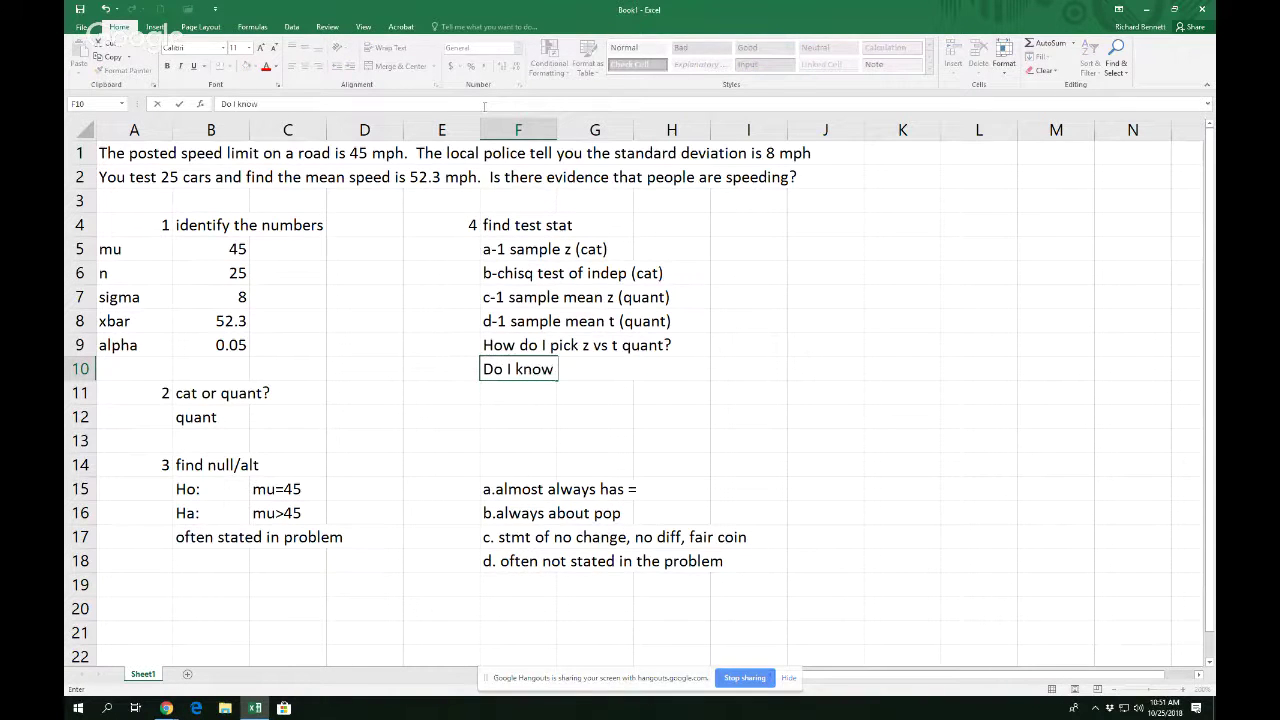
type(" pop standa")
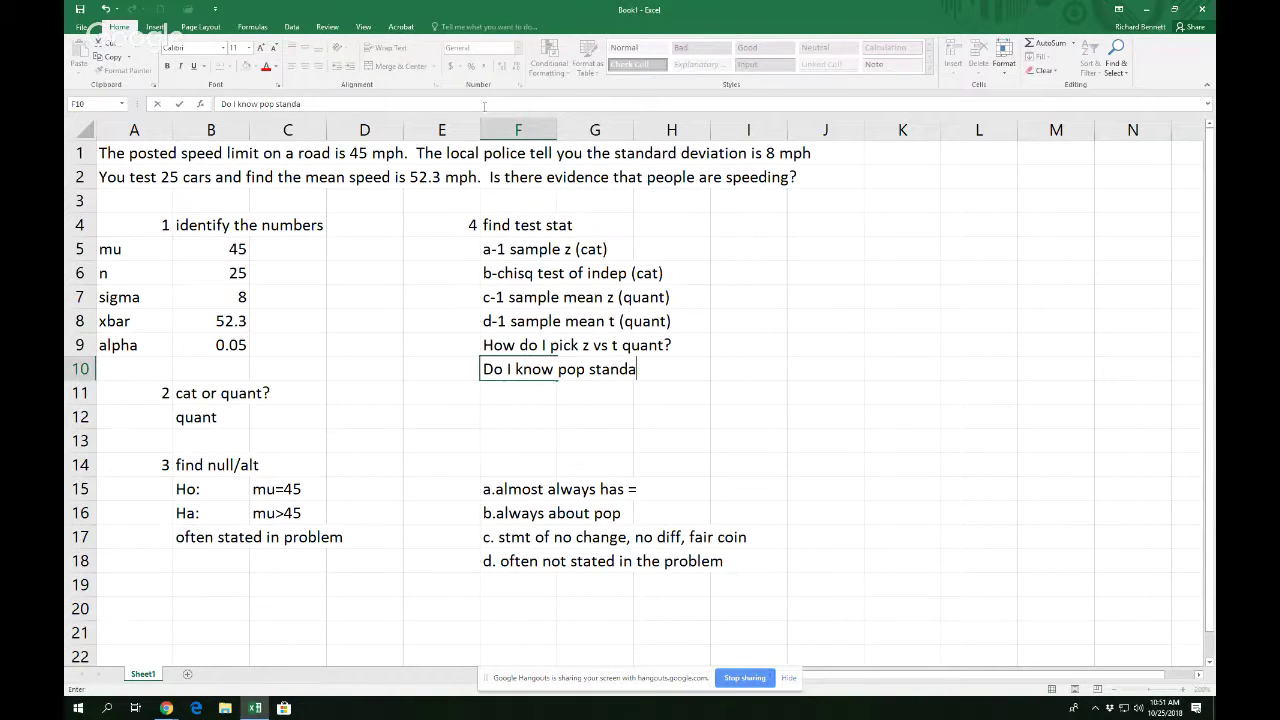
type("rd deviation?")
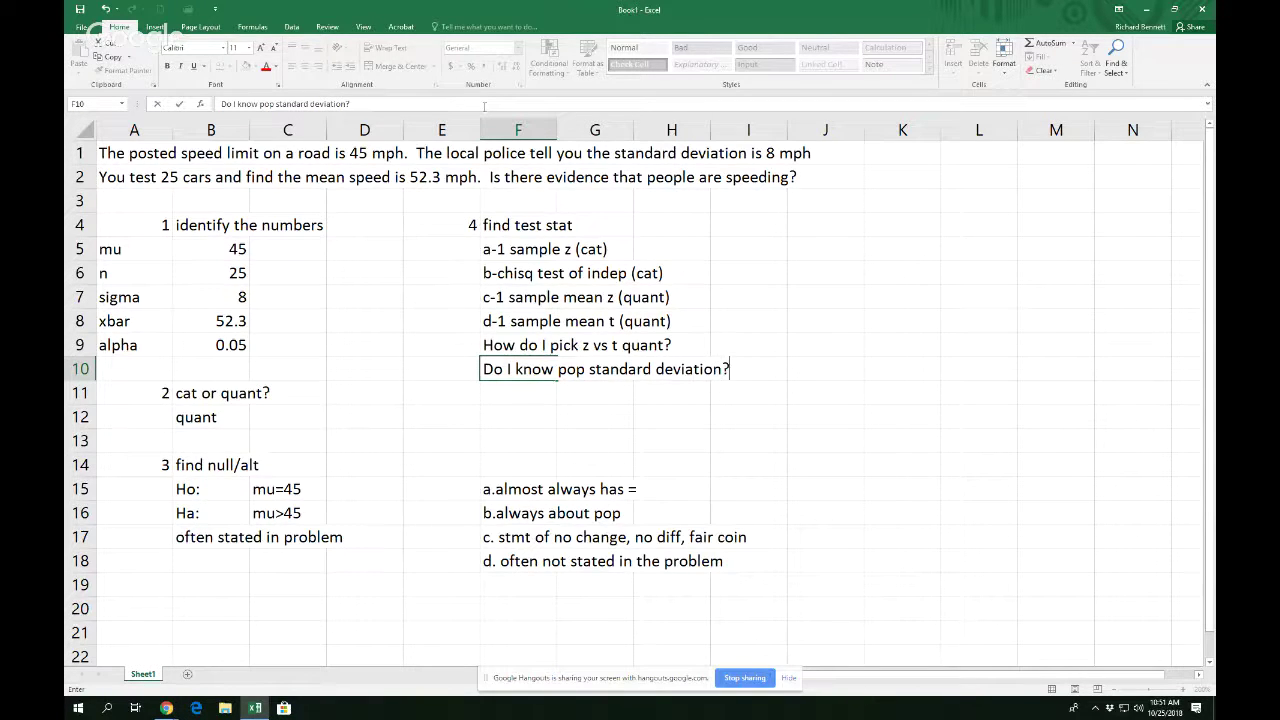
key("ctrl+Return")
key("ctrl+x")
key("Right")
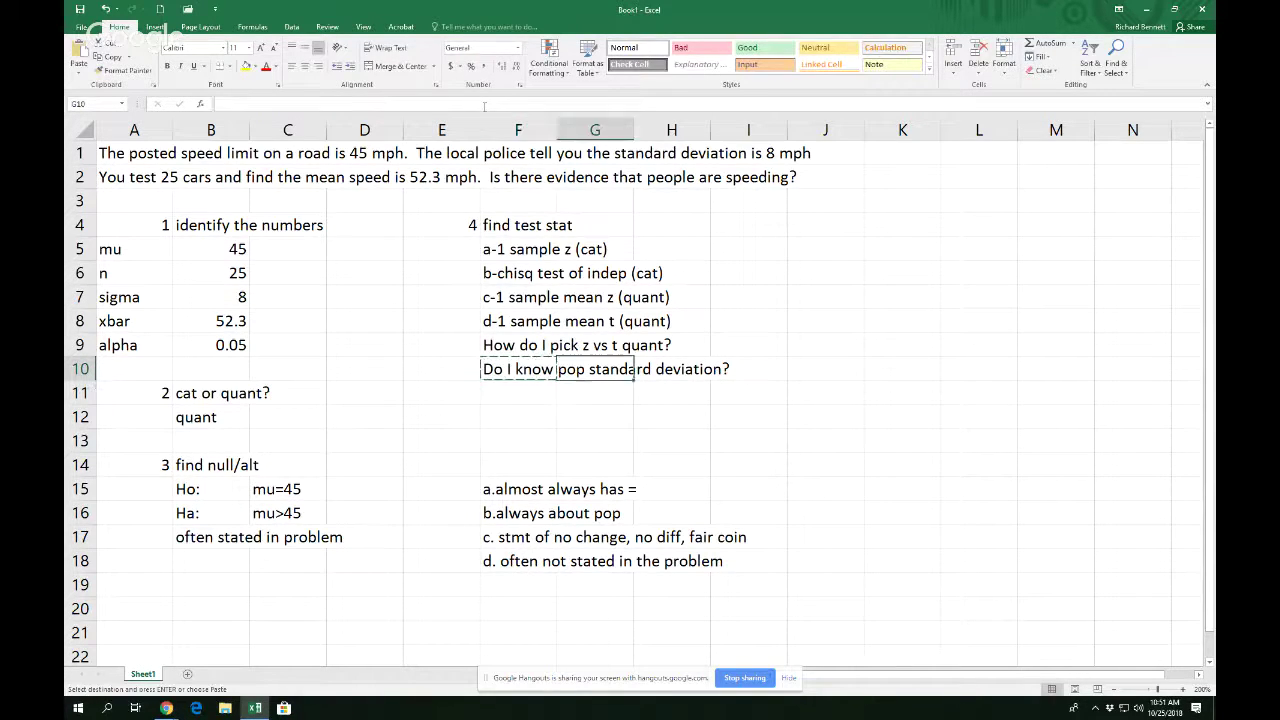
key("ctrl+v")
List the answers "yes" in H11 and "no" in H12 under the standard deviation question.
key("Down")
key("Right")
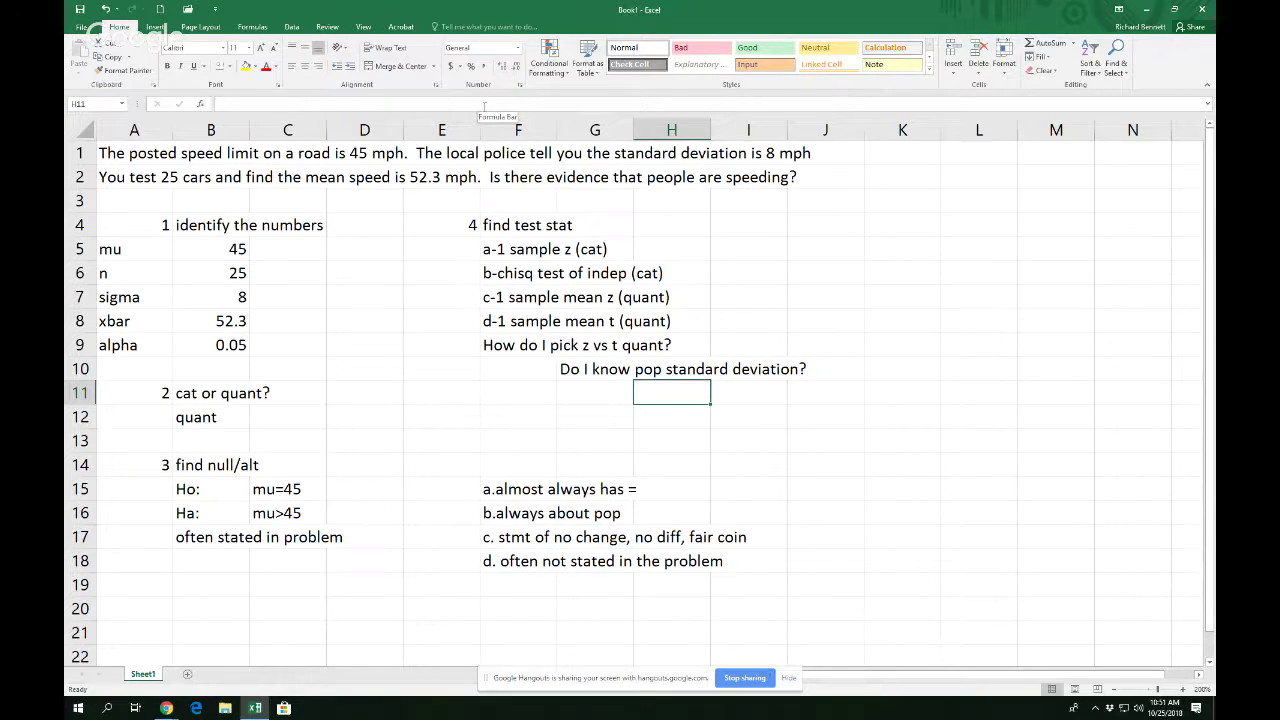
type("yes")
key("Return")
type("no")
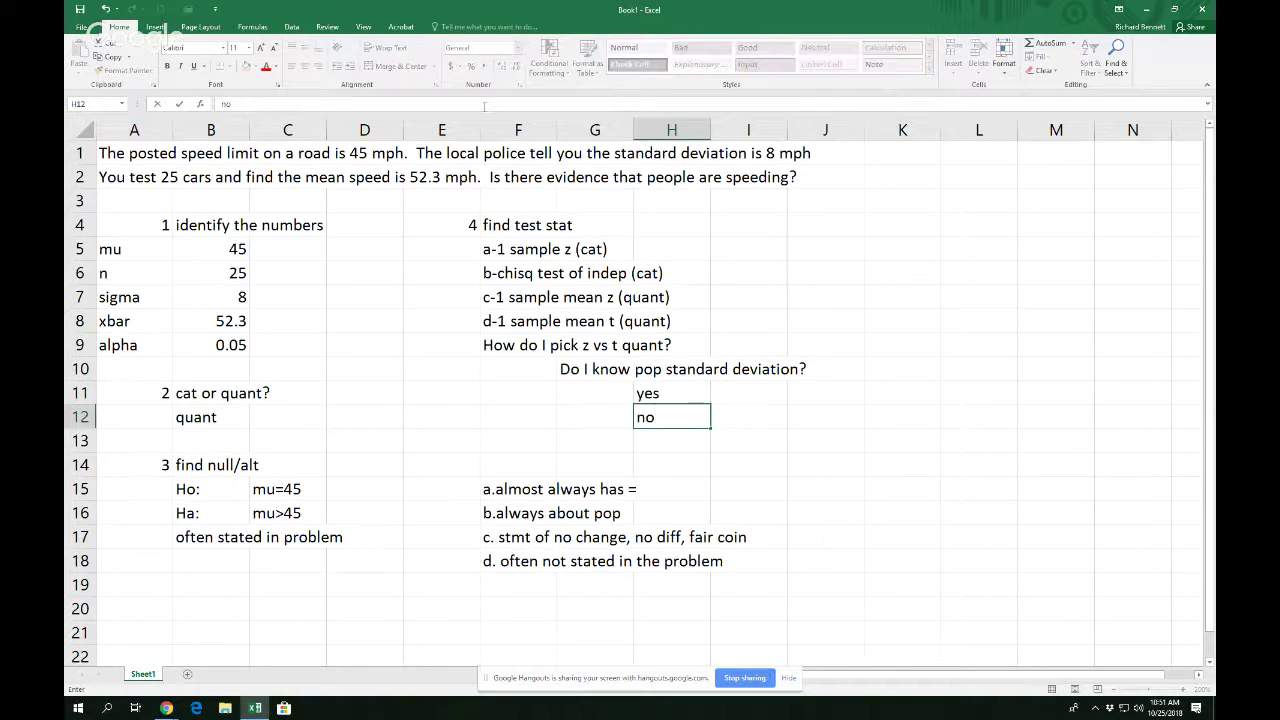
Enter "z dist" in I11 beside the yes answer and "t dist" in I12 beside the no answer.
key("Up")
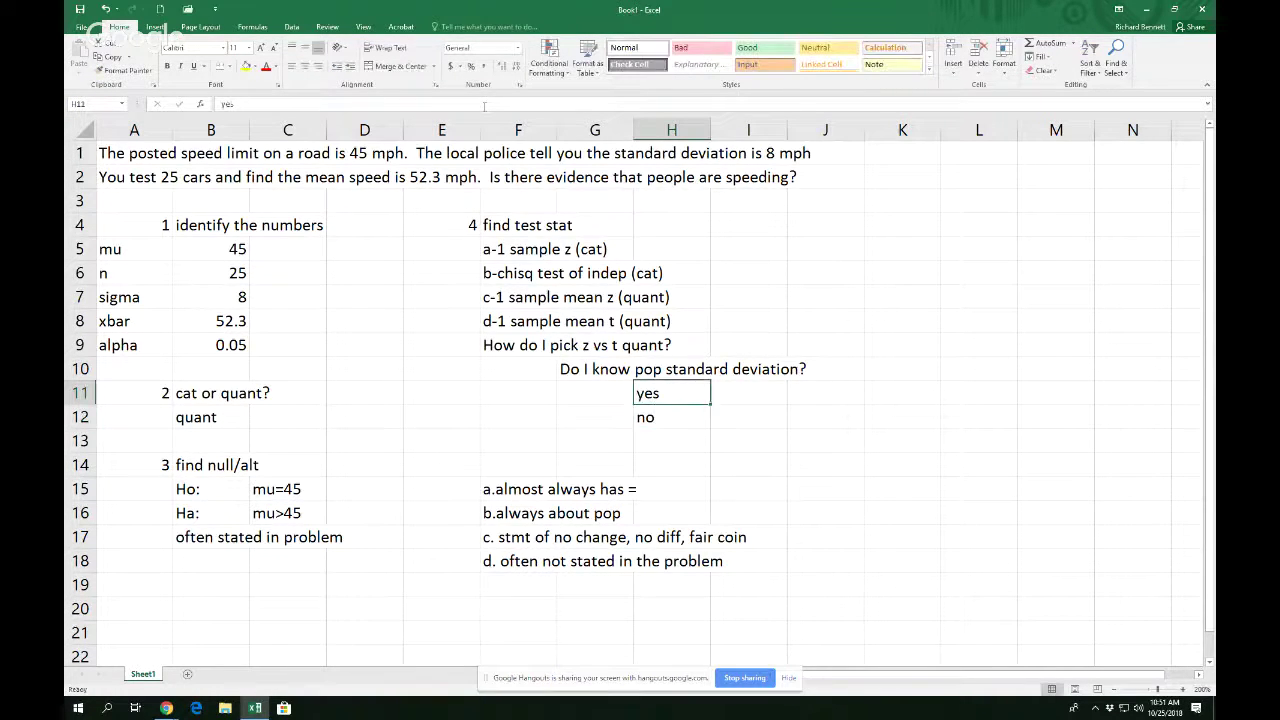
key("Right")
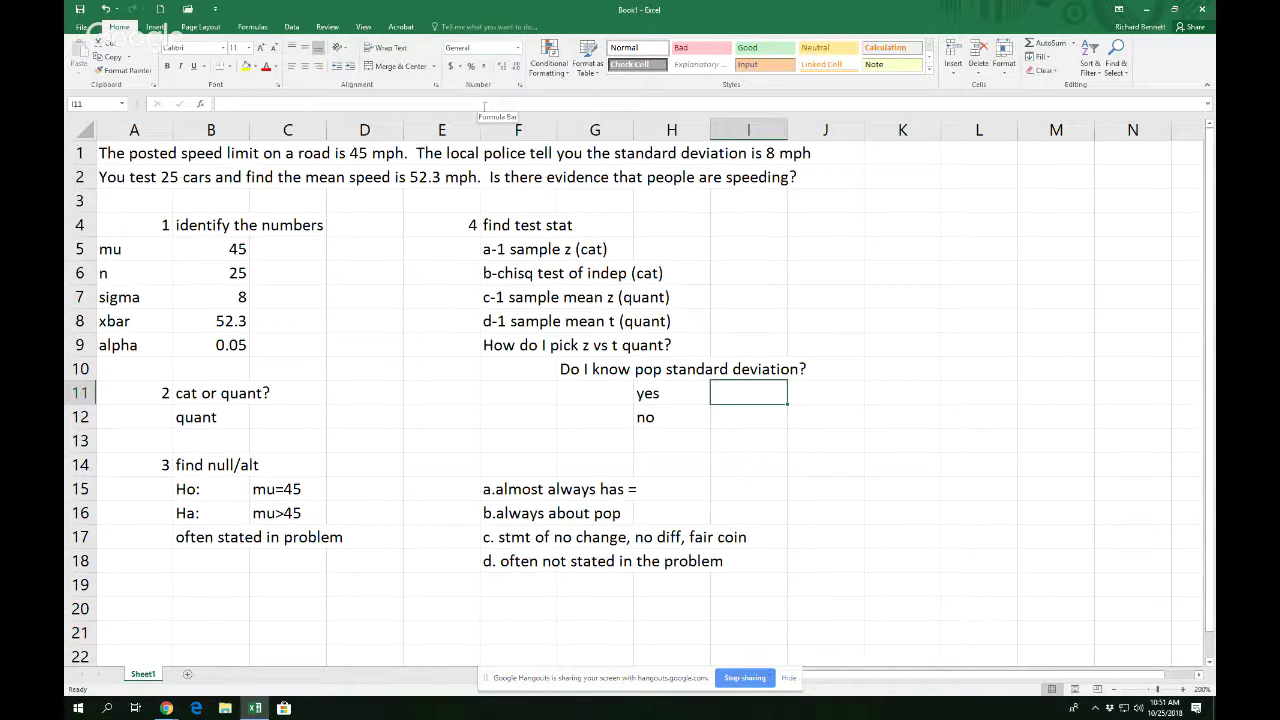
type("z dist")
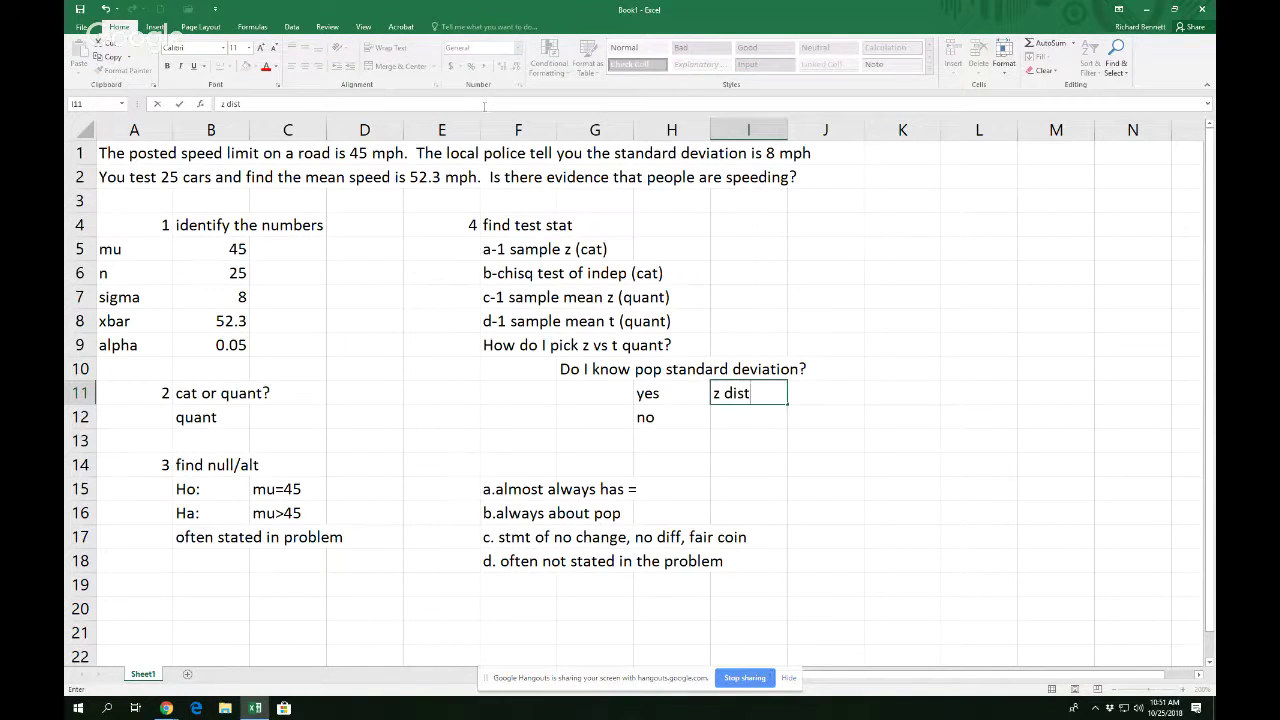
key("Return")
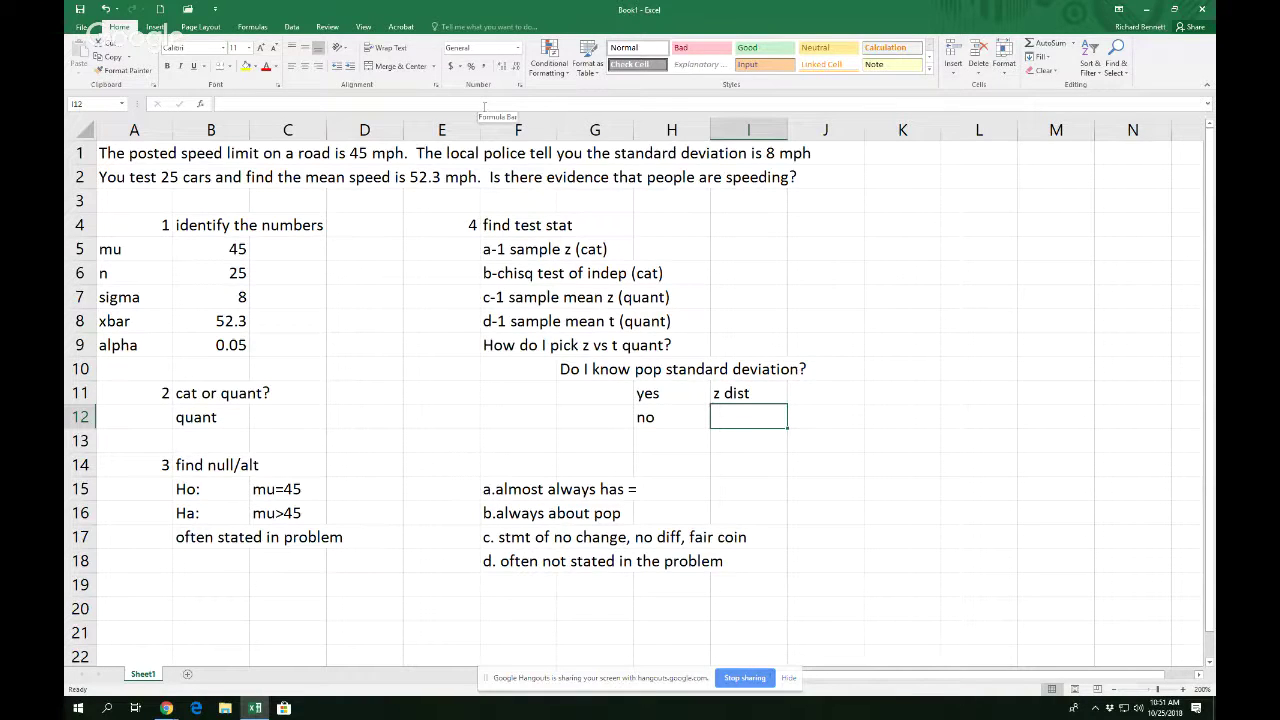
type("t dost")
key("BackSpace")
key("BackSpace")
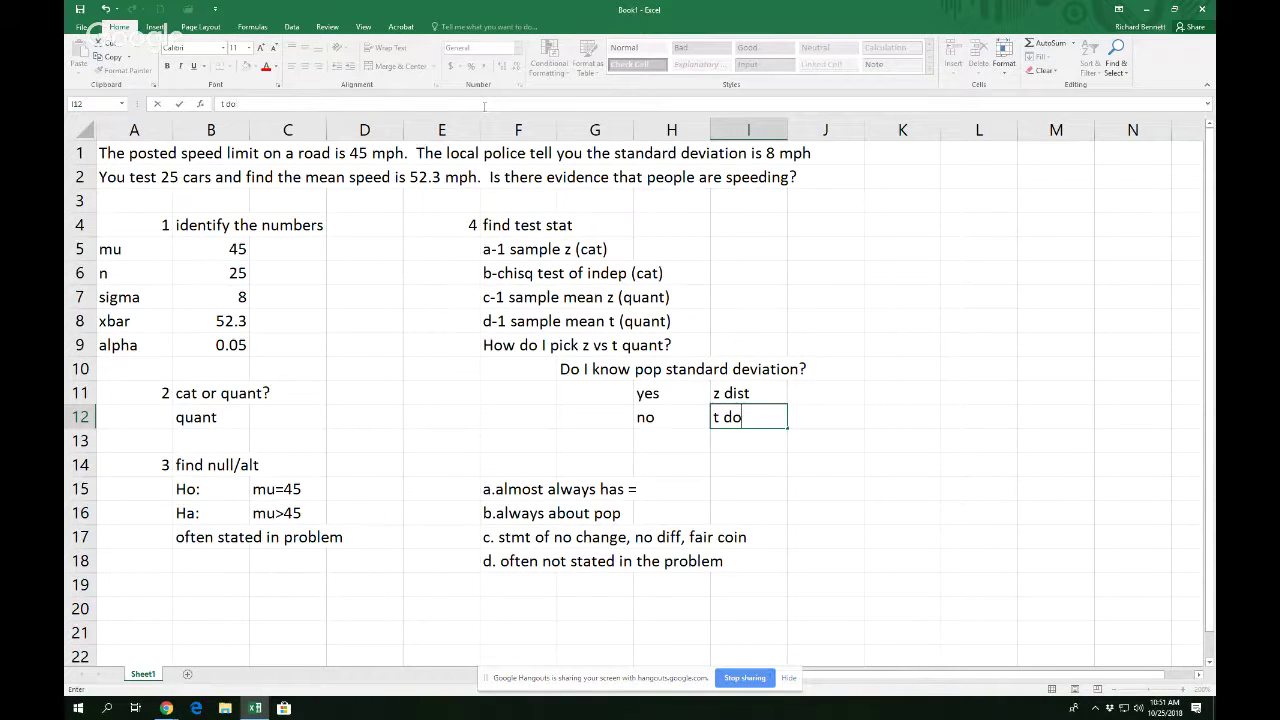
key("BackSpace")
type("ist")
key("Return")
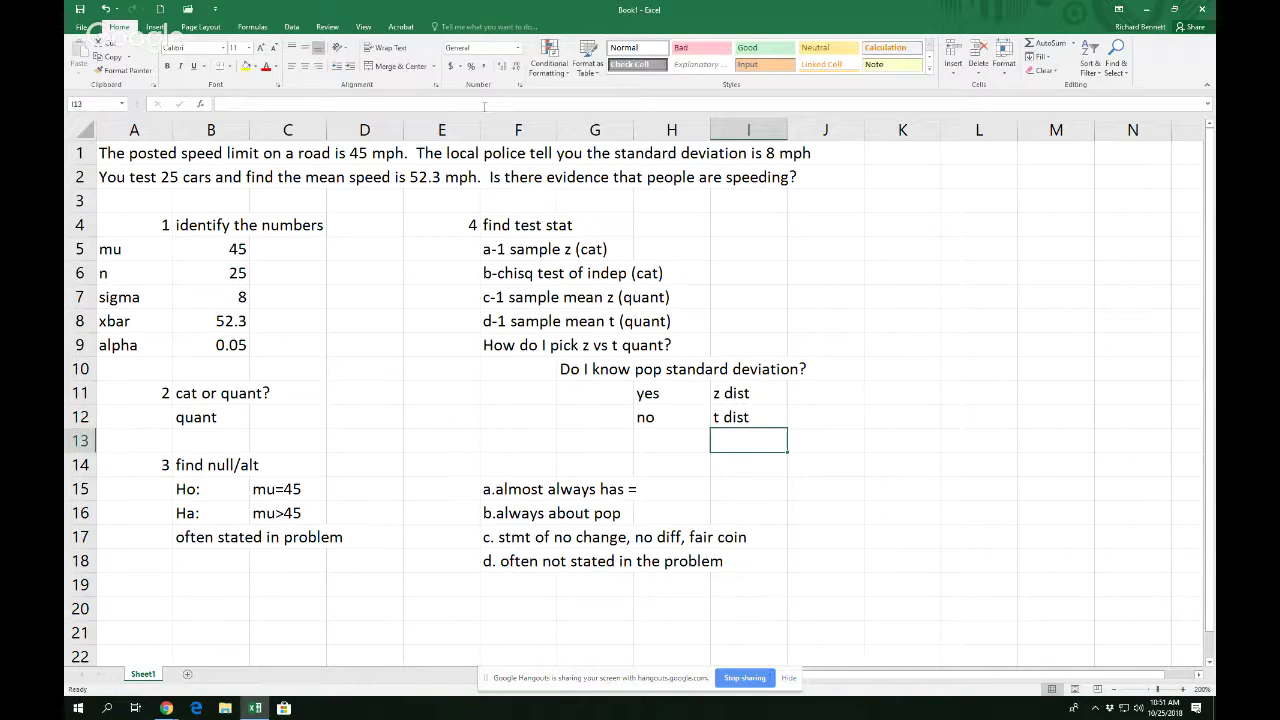
left_click(740, 680)
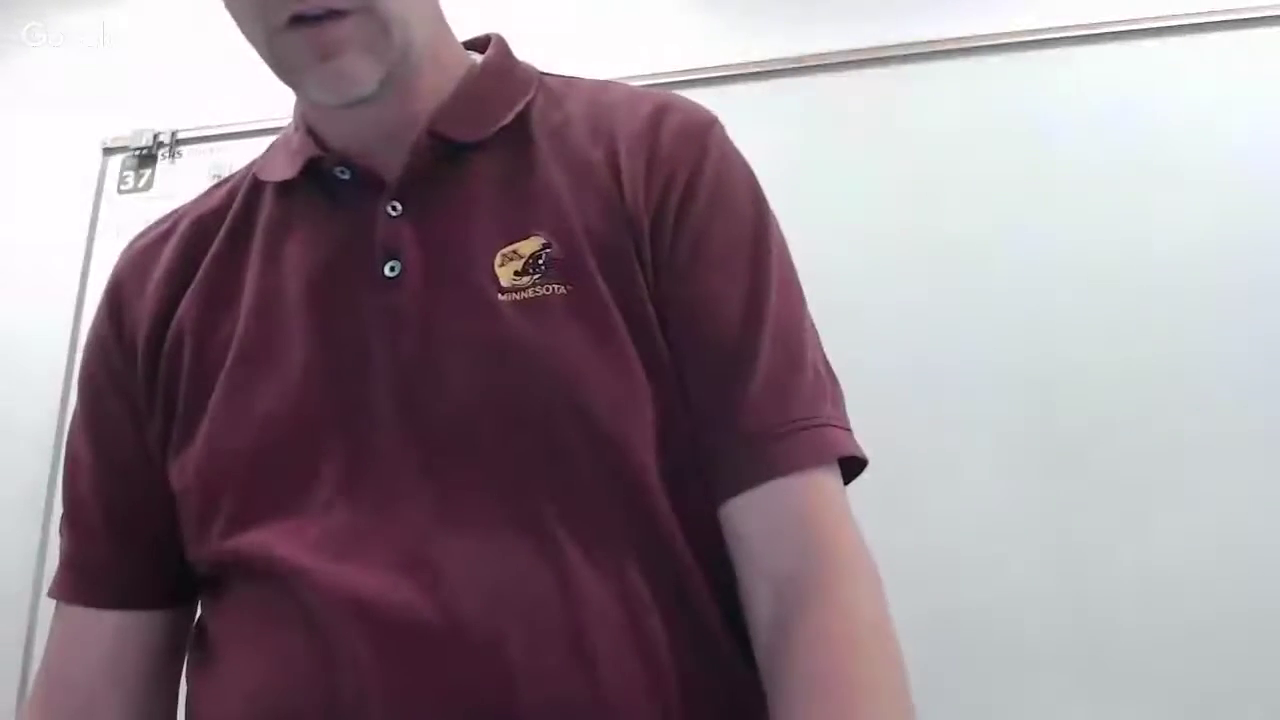
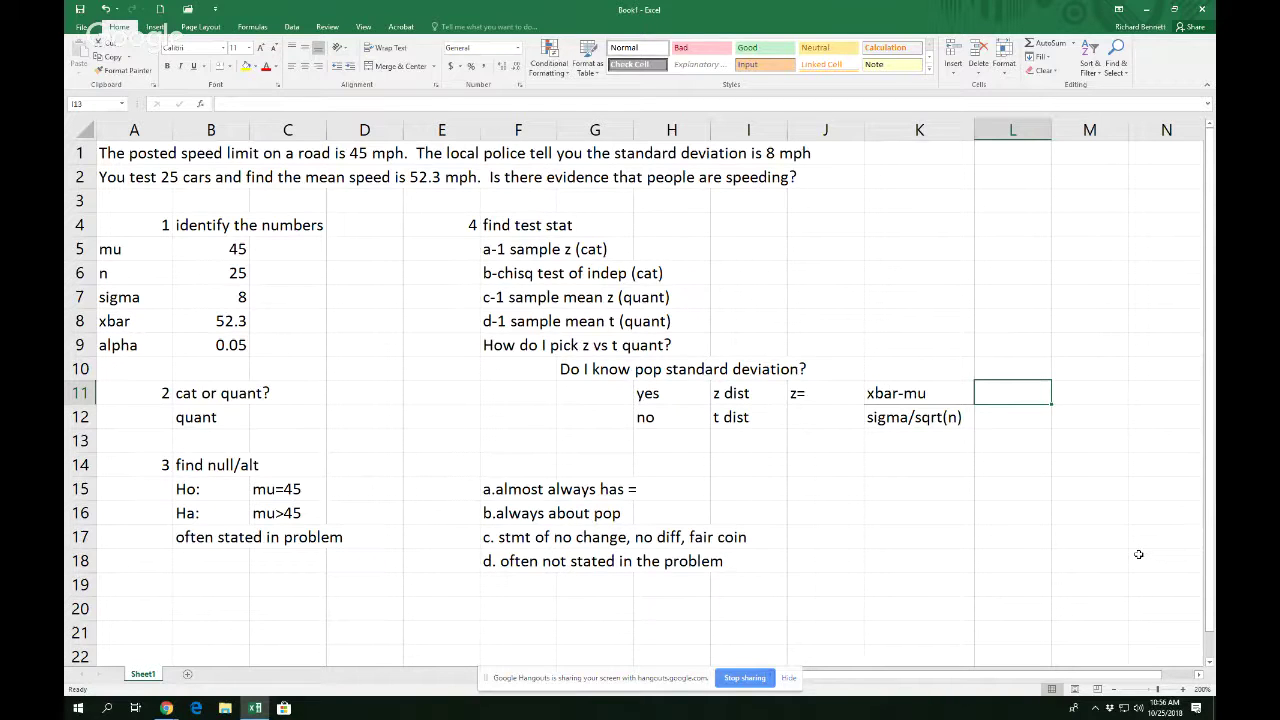
Calculate the z formula's numerator, xbar minus mu, in L11 as B8-B5.
type("=")
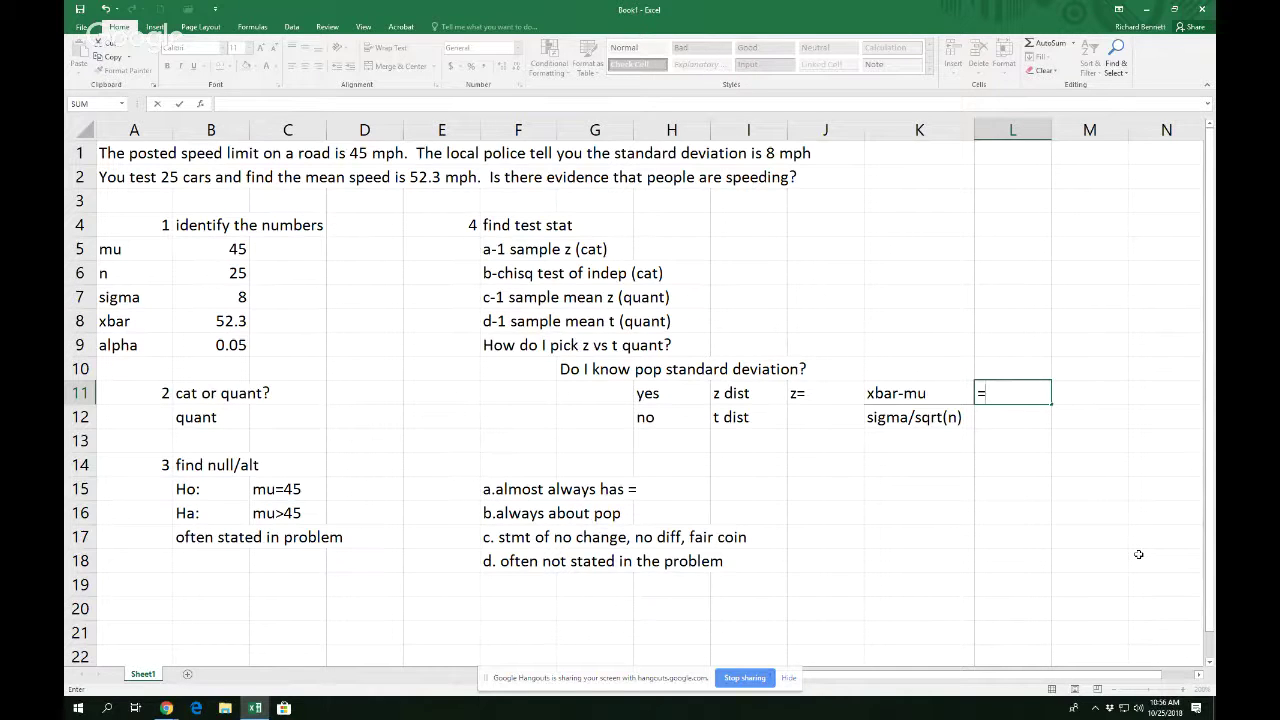
left_click(228, 322)
type("-")
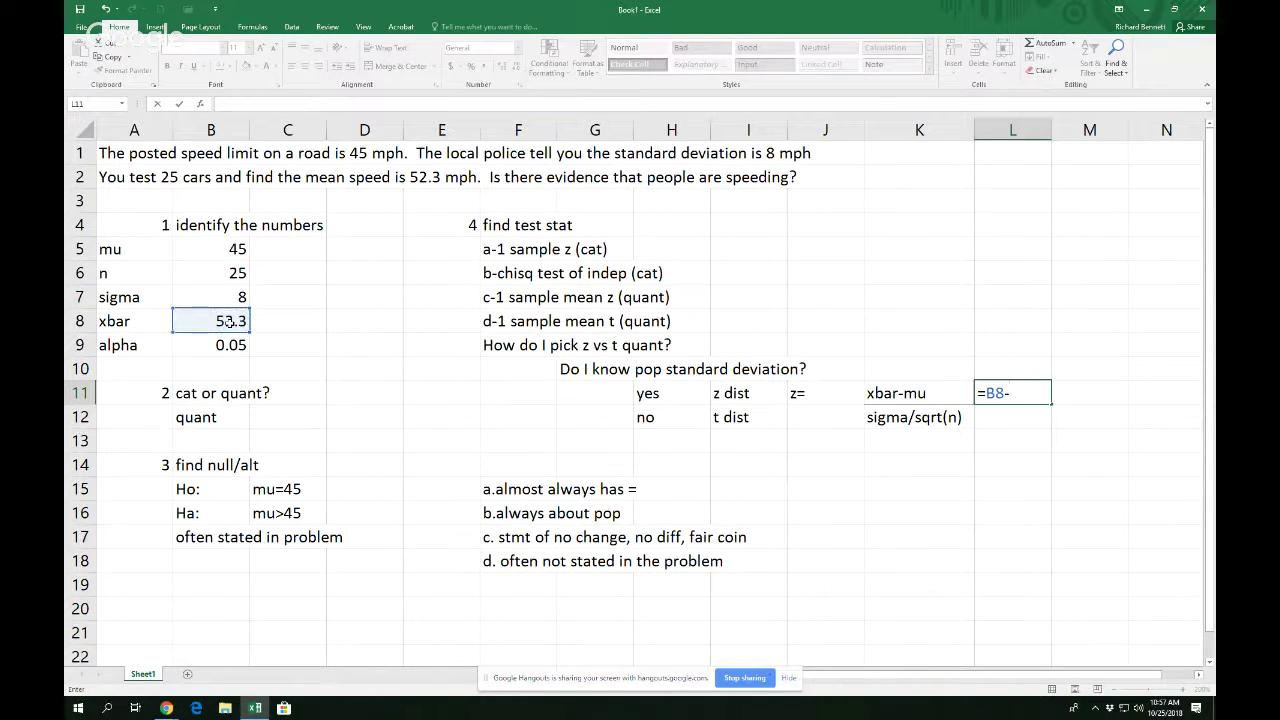
left_click(220, 252)
key("Return")
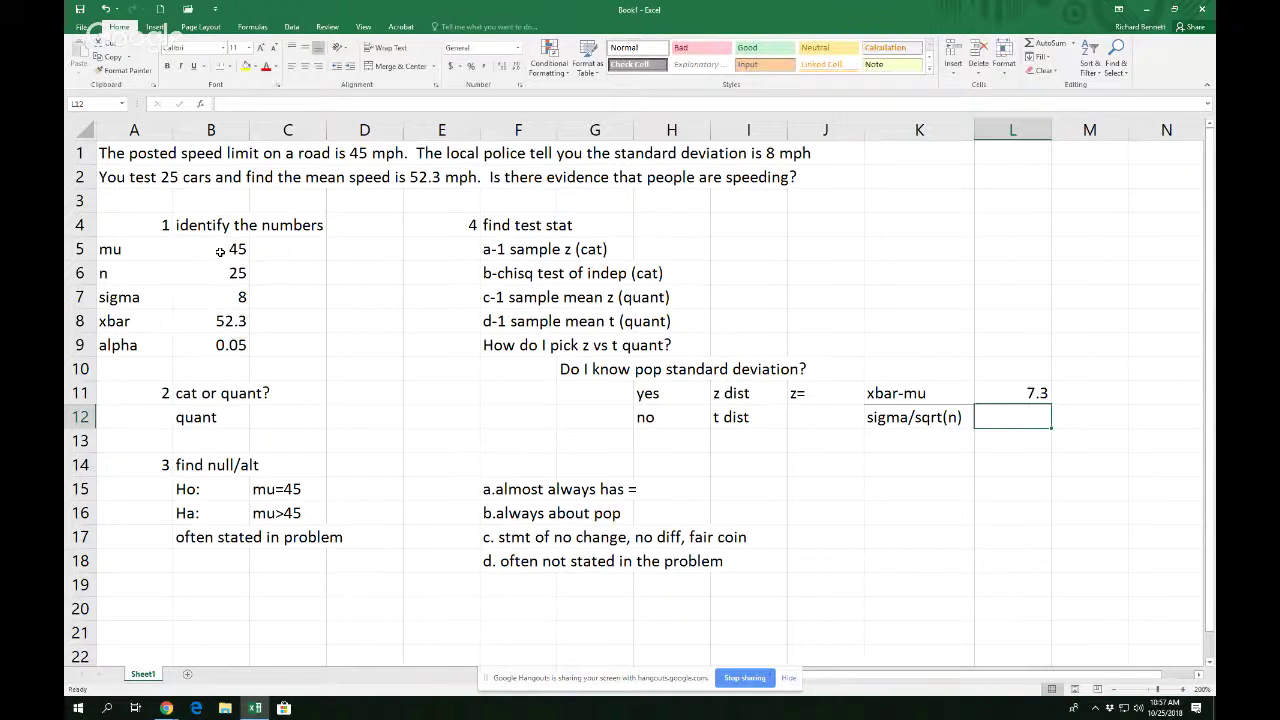
Calculate the z formula's denominator, sigma over the square root of n, in L12 as B7/sqrt(B6).
type("=")
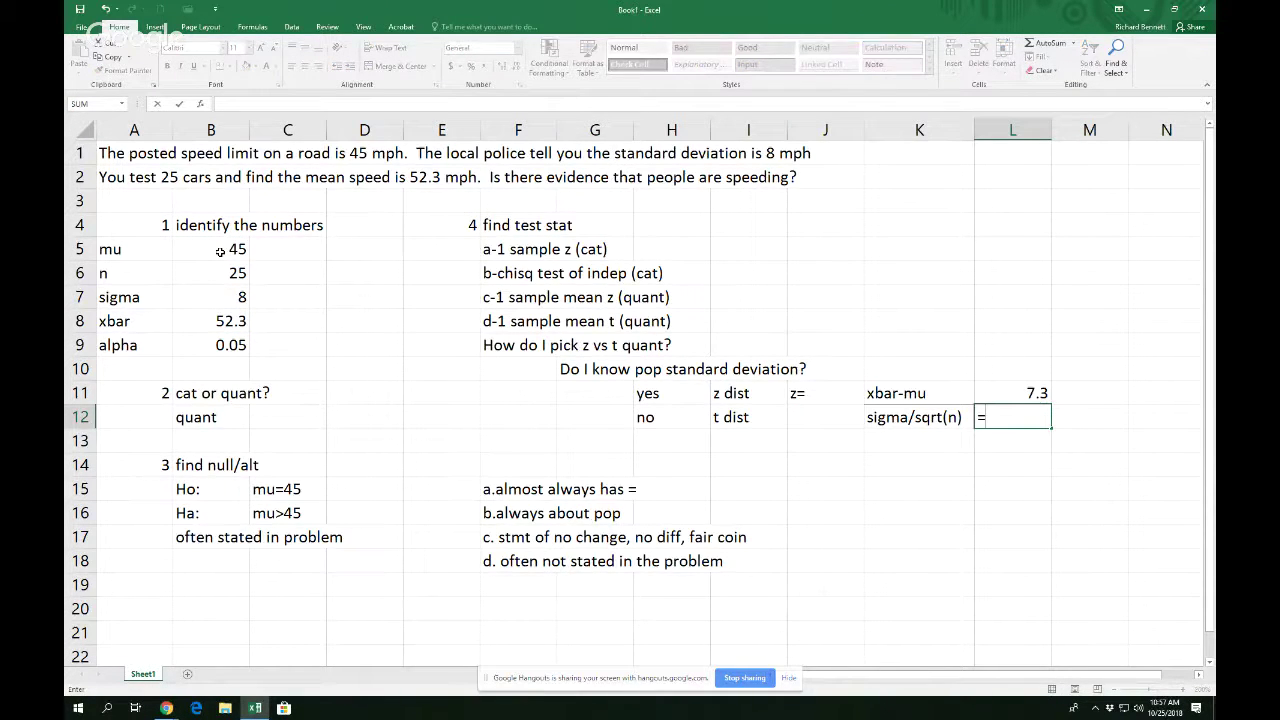
left_click(232, 300)
type("/")
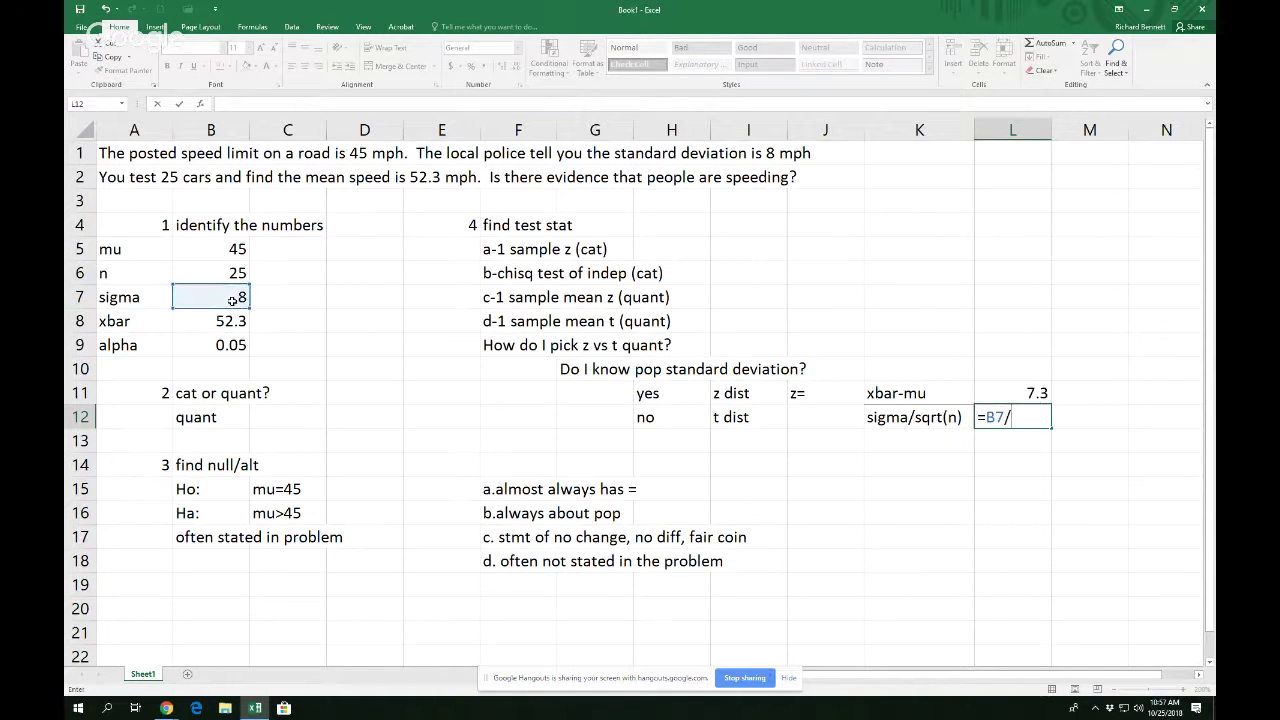
type("sqer")
key("BackSpace")
key("BackSpace")
type("rt(")
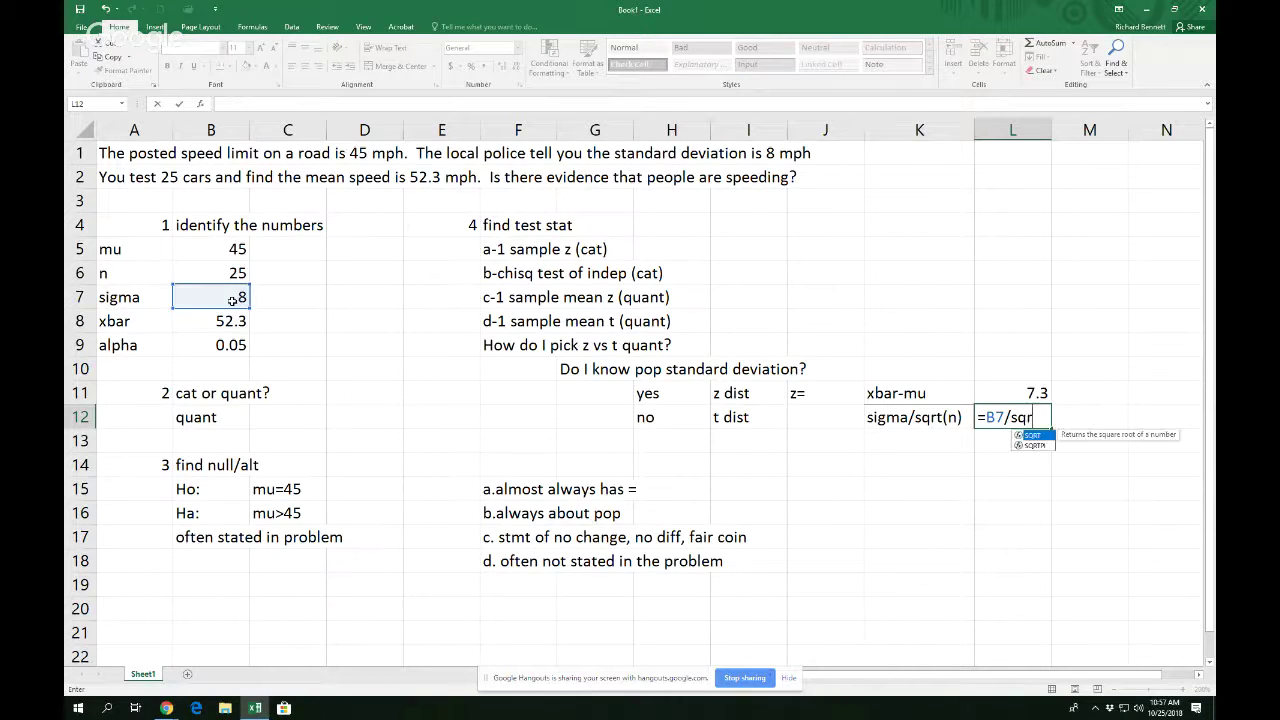
left_click(209, 281)
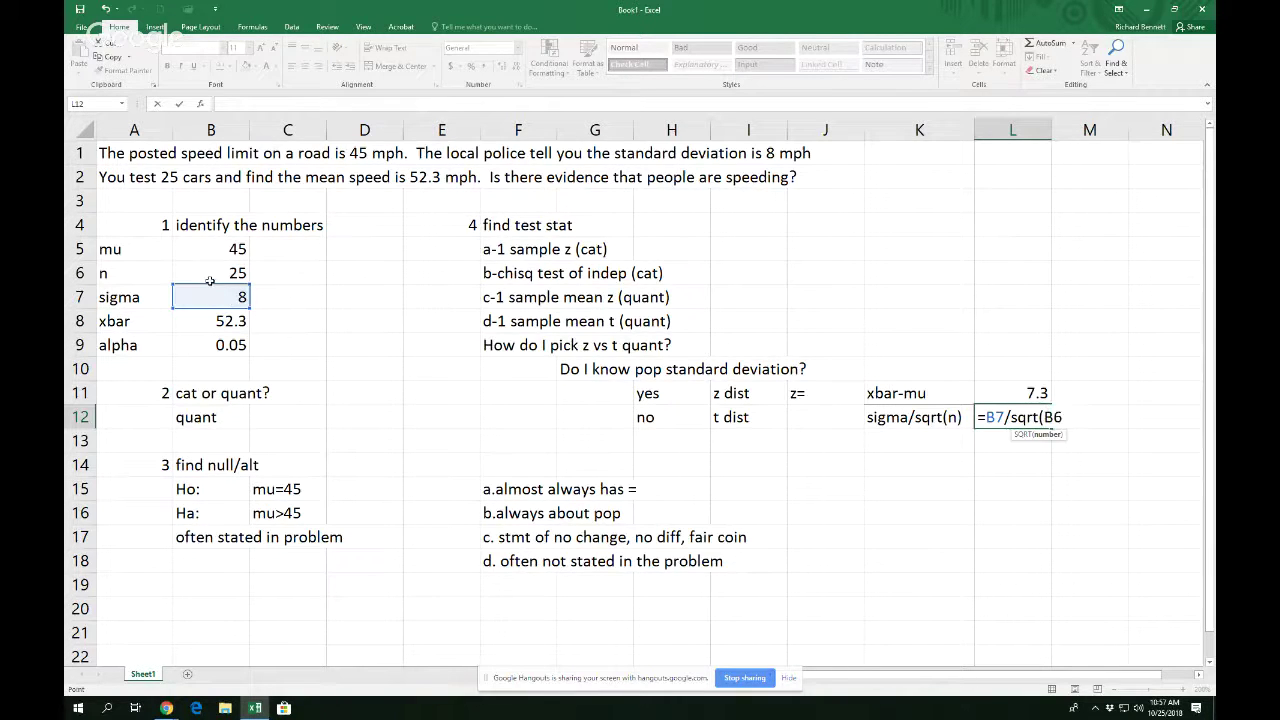
type(")")
key("Return")
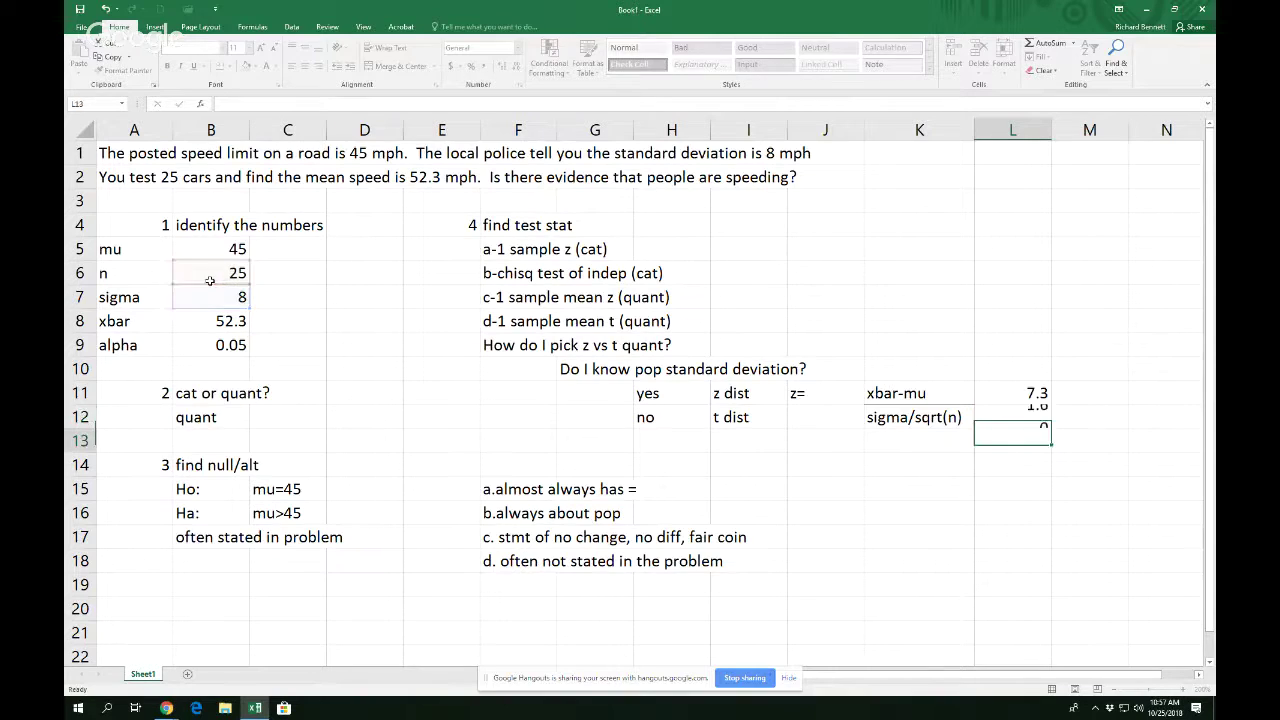
Calculate the test statistic in M11 as L11 divided by L12, and underline the numerator in L11.
key("Up")
key("Up")
key("Right")
type("=")
key("Left")
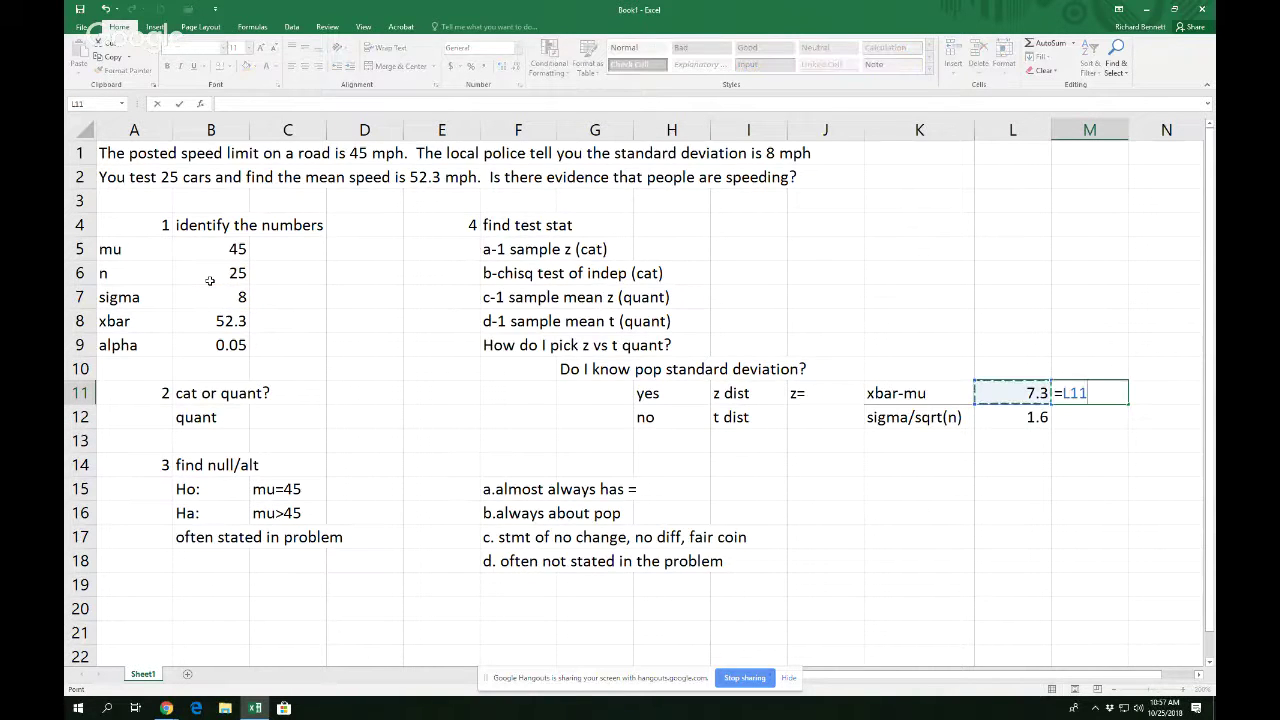
type("/")
key("Left")
key("Down")
key("Return")
key("Up")
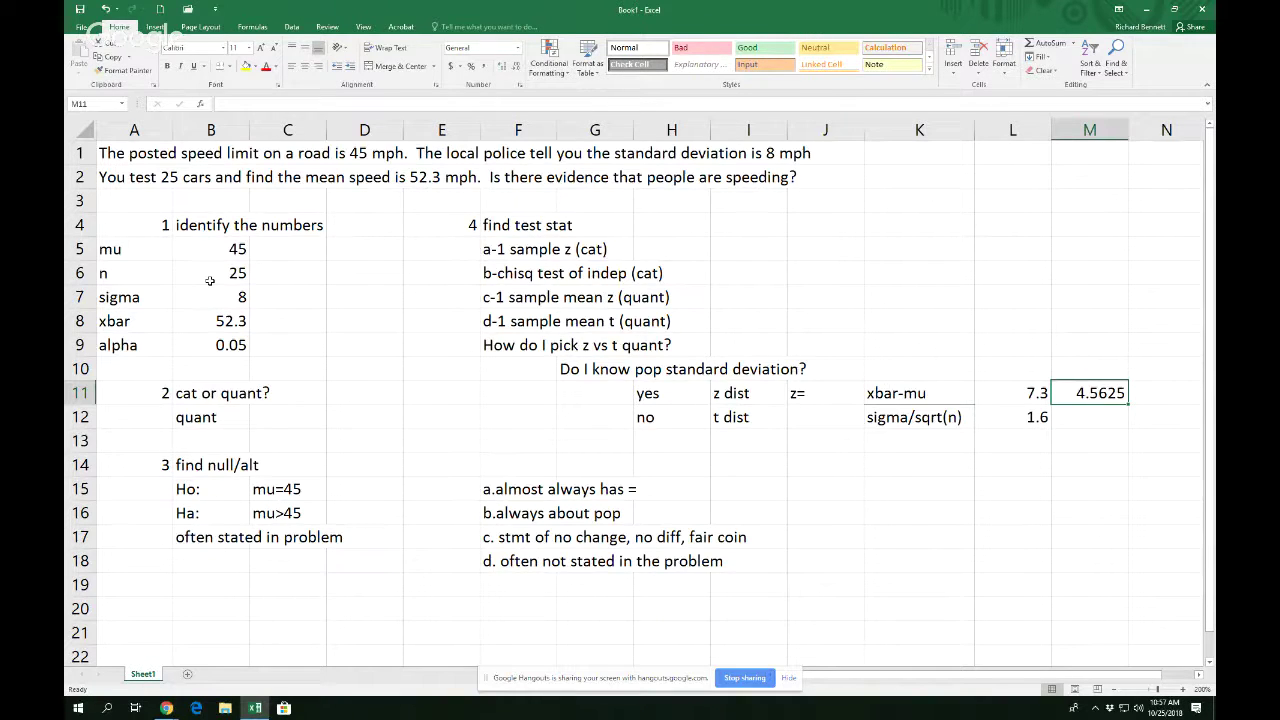
key("Left")
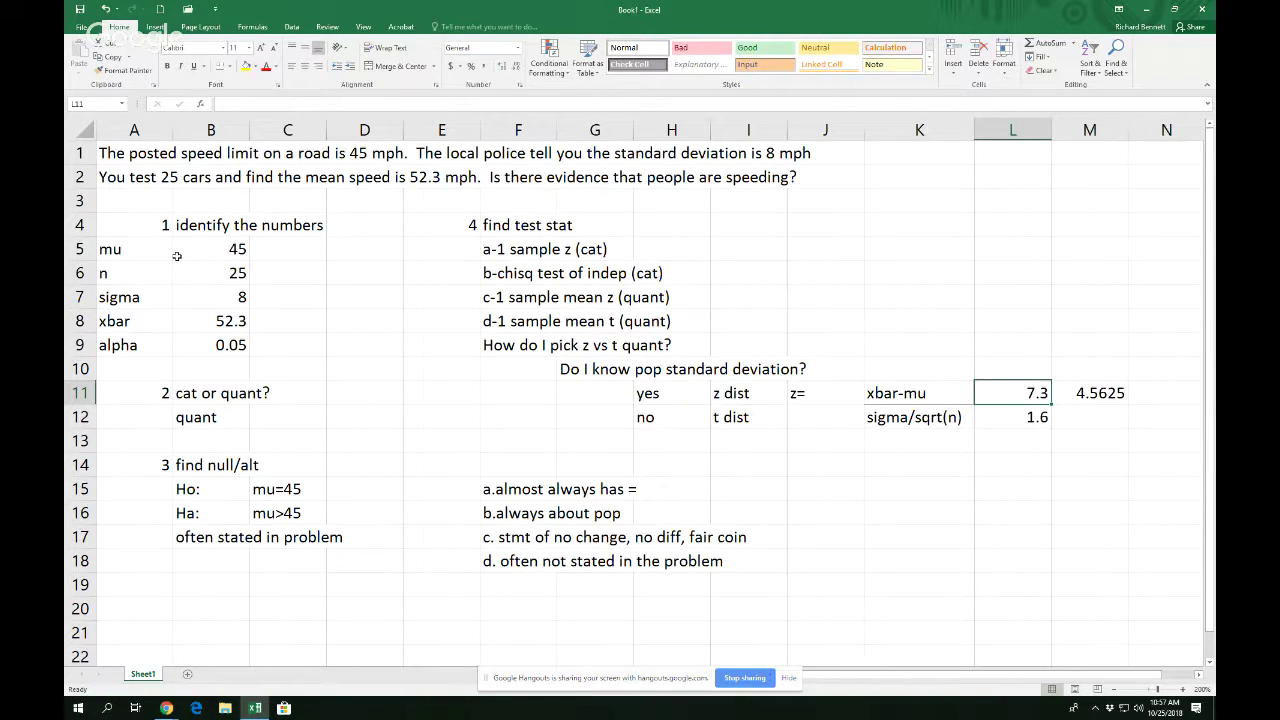
left_click(194, 66)
Label the calculated test statistic "zscore" in N11.
left_click(1132, 398)
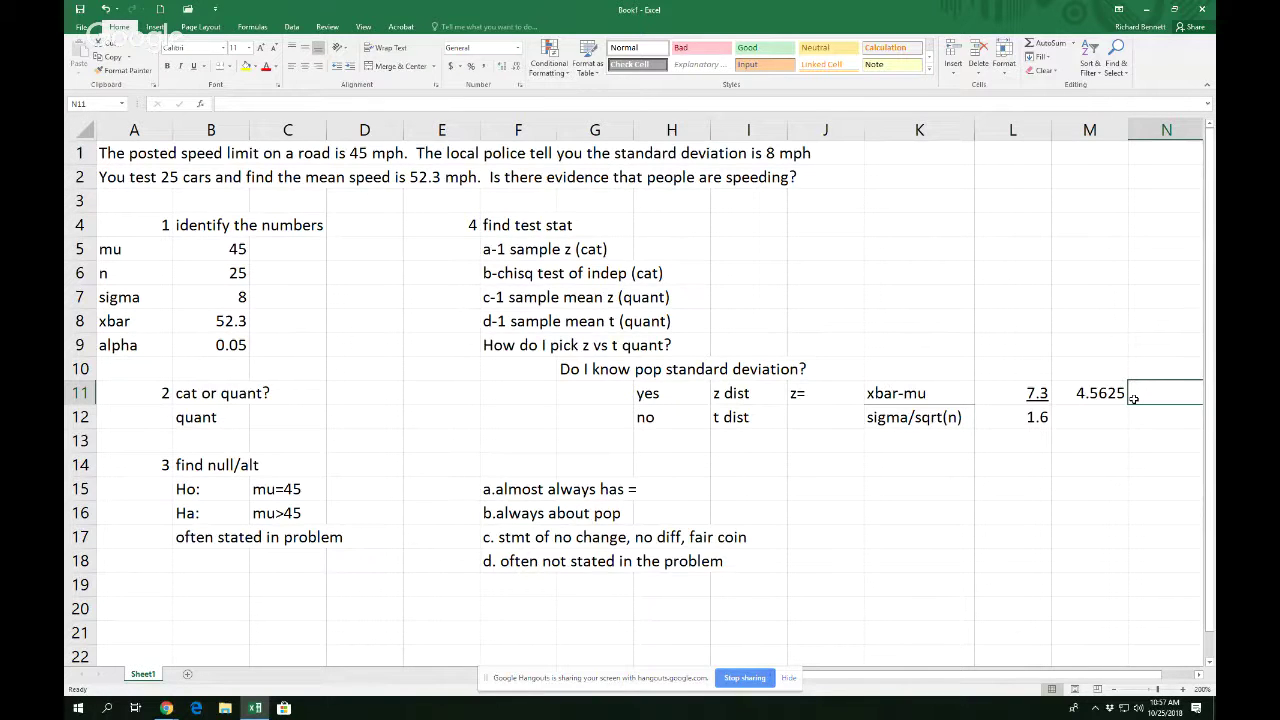
type("zsvor")
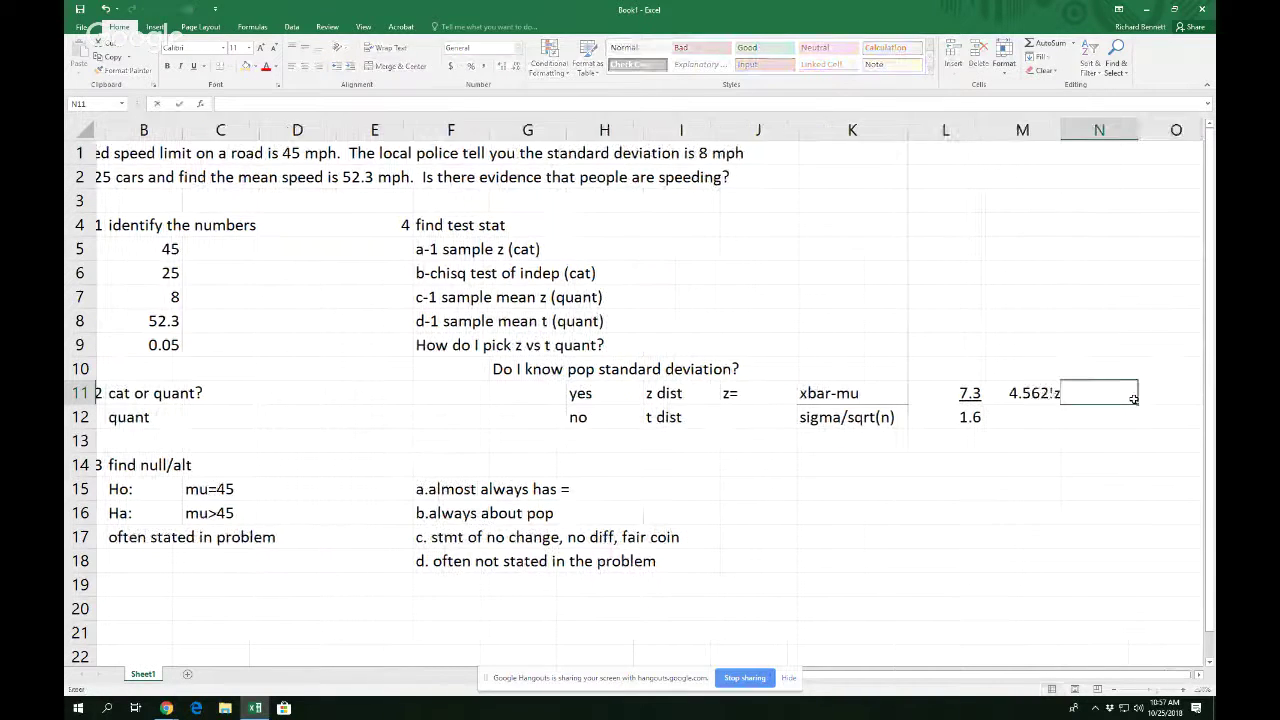
key("BackSpace")
key("BackSpace")
key("BackSpace")
type("core")
key("Return")
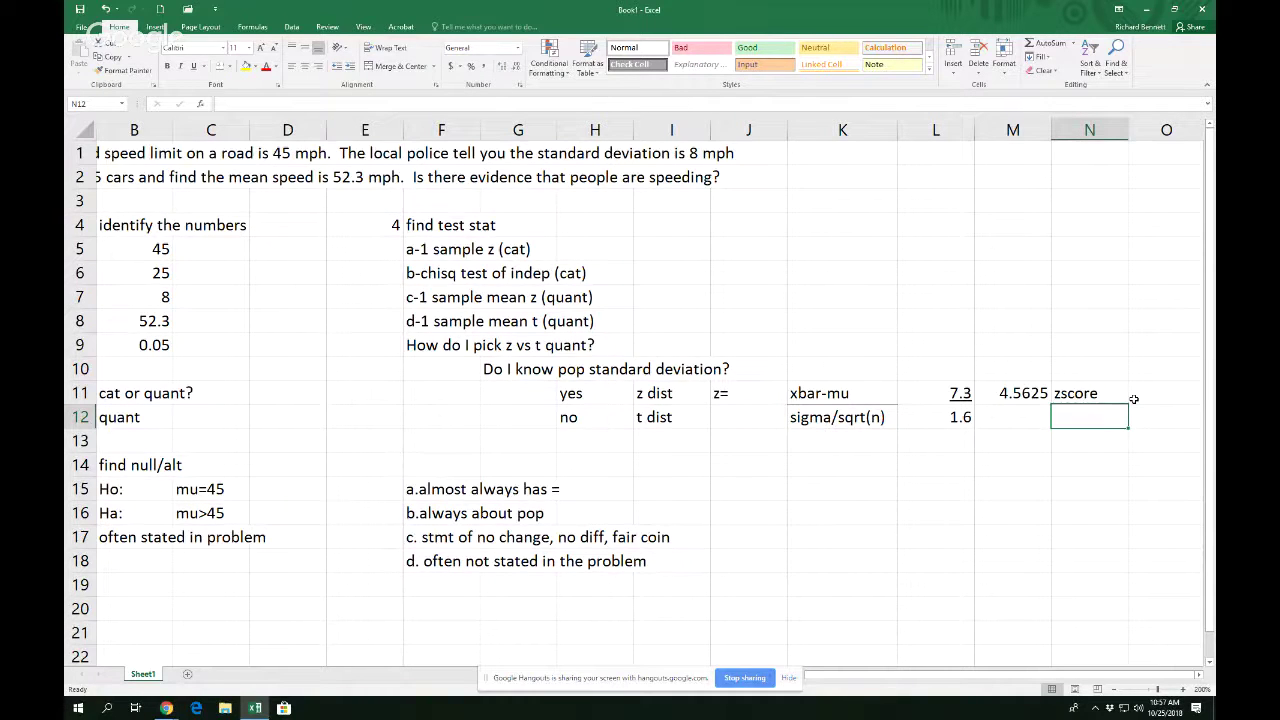
Add the next section heading with "5" in J15 and "find the pvalue" in K15.
left_click(785, 494)
type("5")
left_click(798, 502)
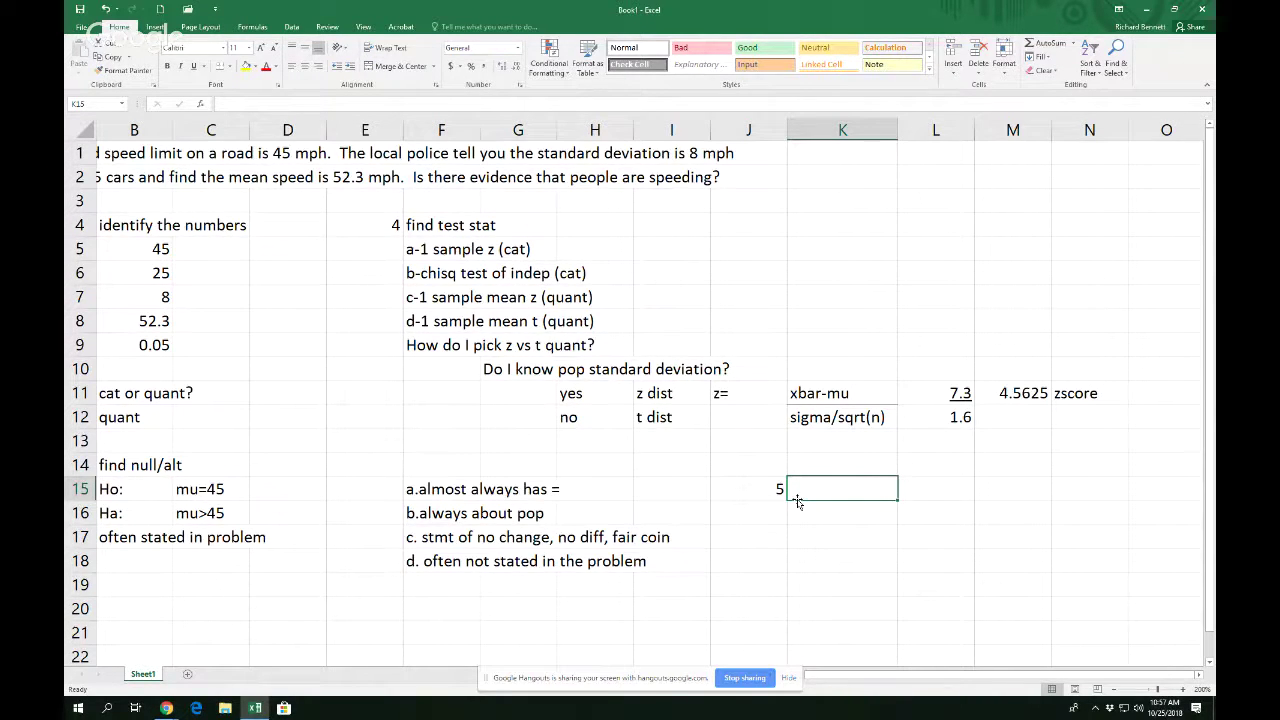
type("find the pv")
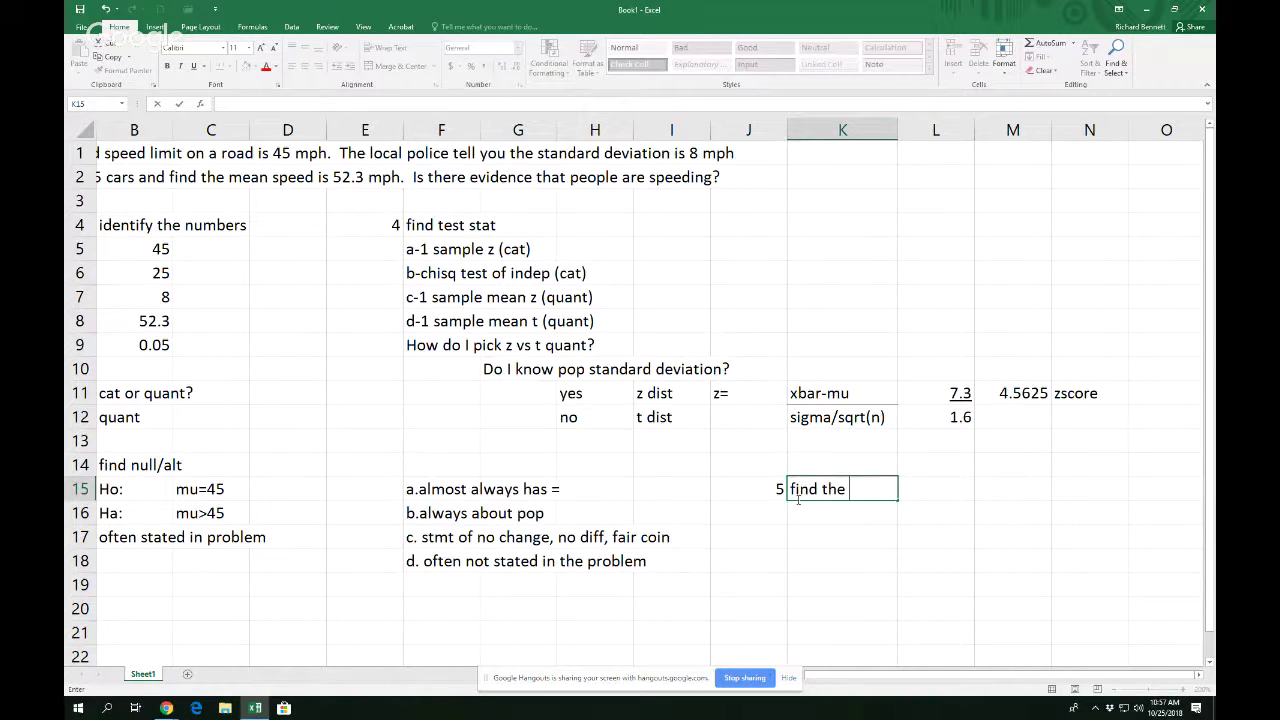
type("alue")
key("Return")
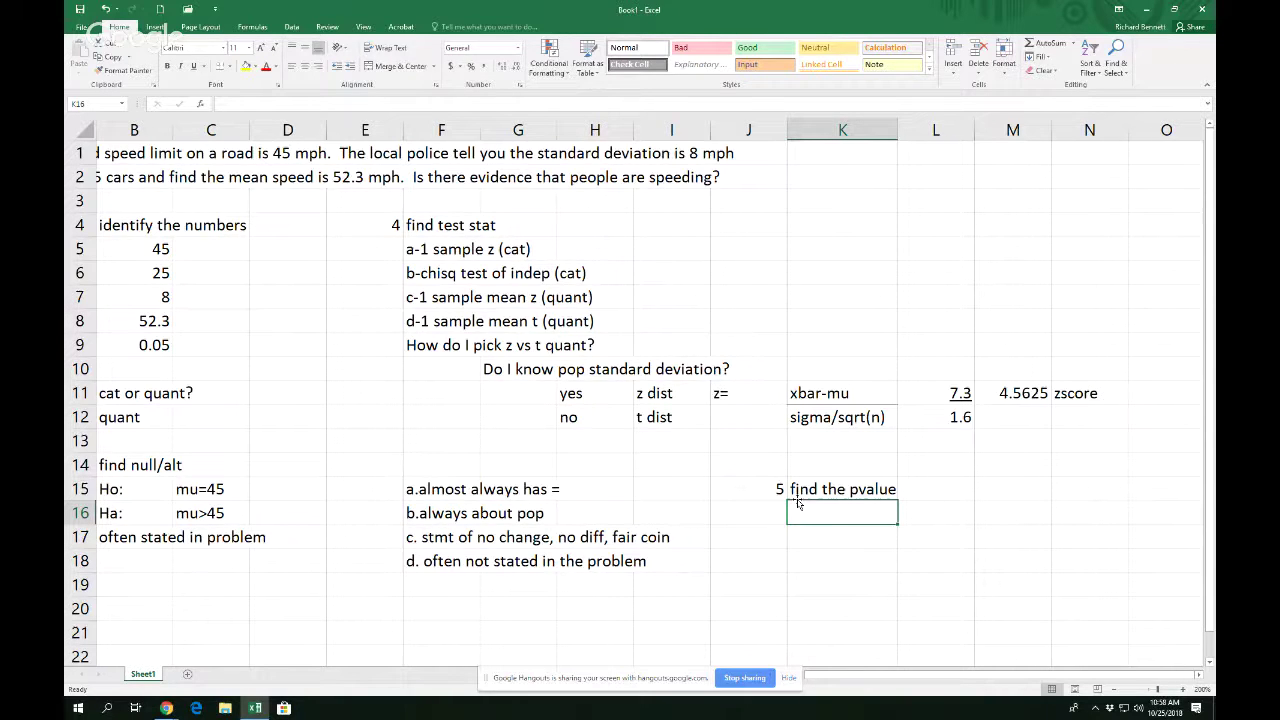
left_click(744, 678)
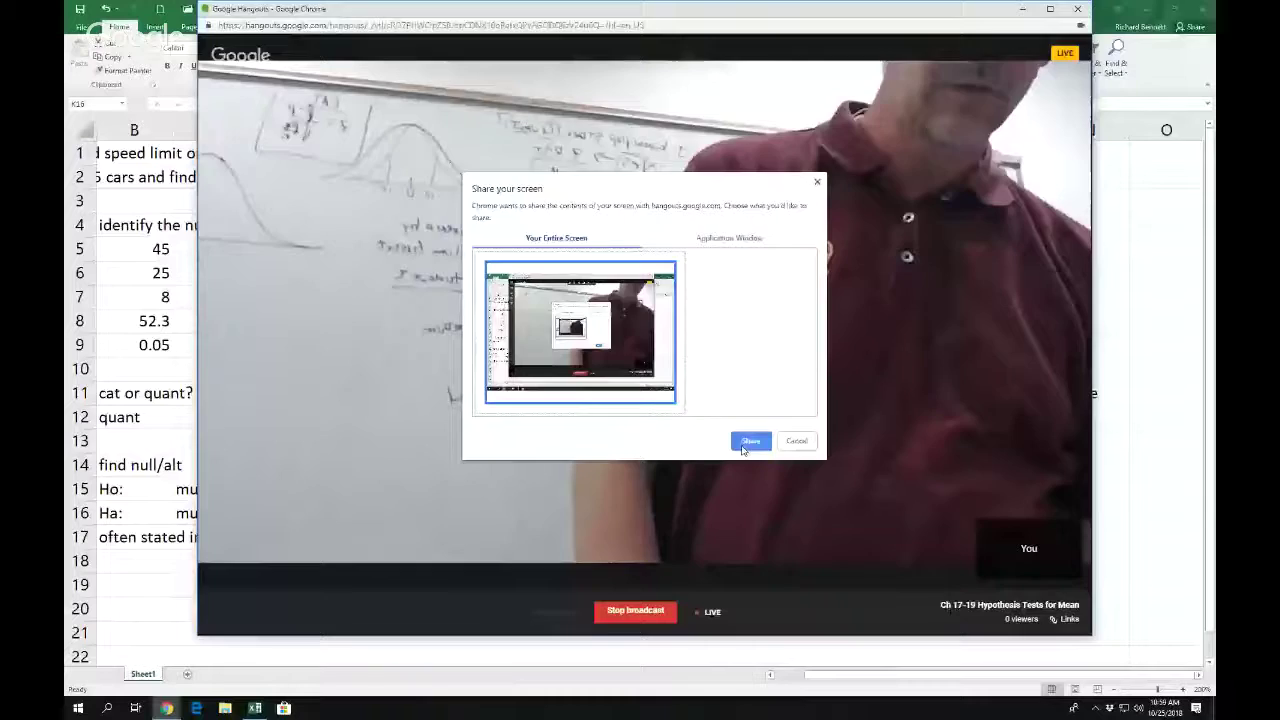
Share the entire screen, return to the Excel workbook, and calculate the cumulative probability in K16 as NORMSDIST(M11).
left_click(749, 440)
left_click(1123, 425)
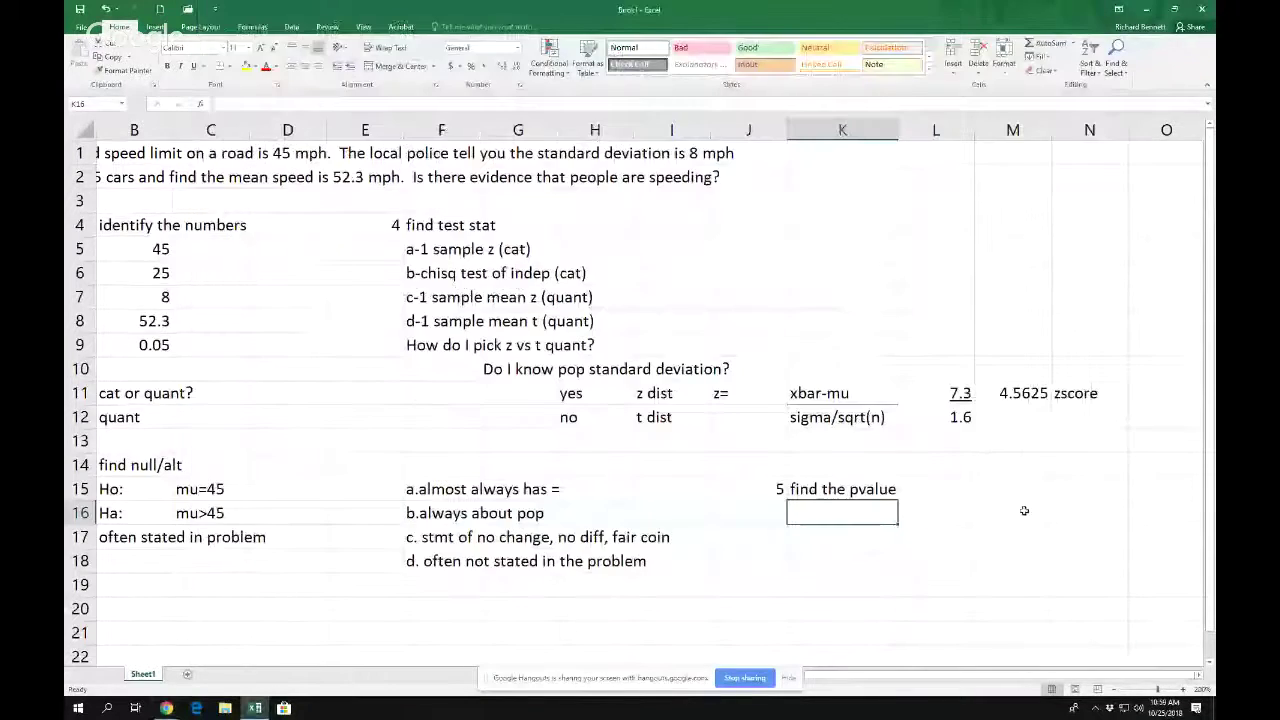
type("=")
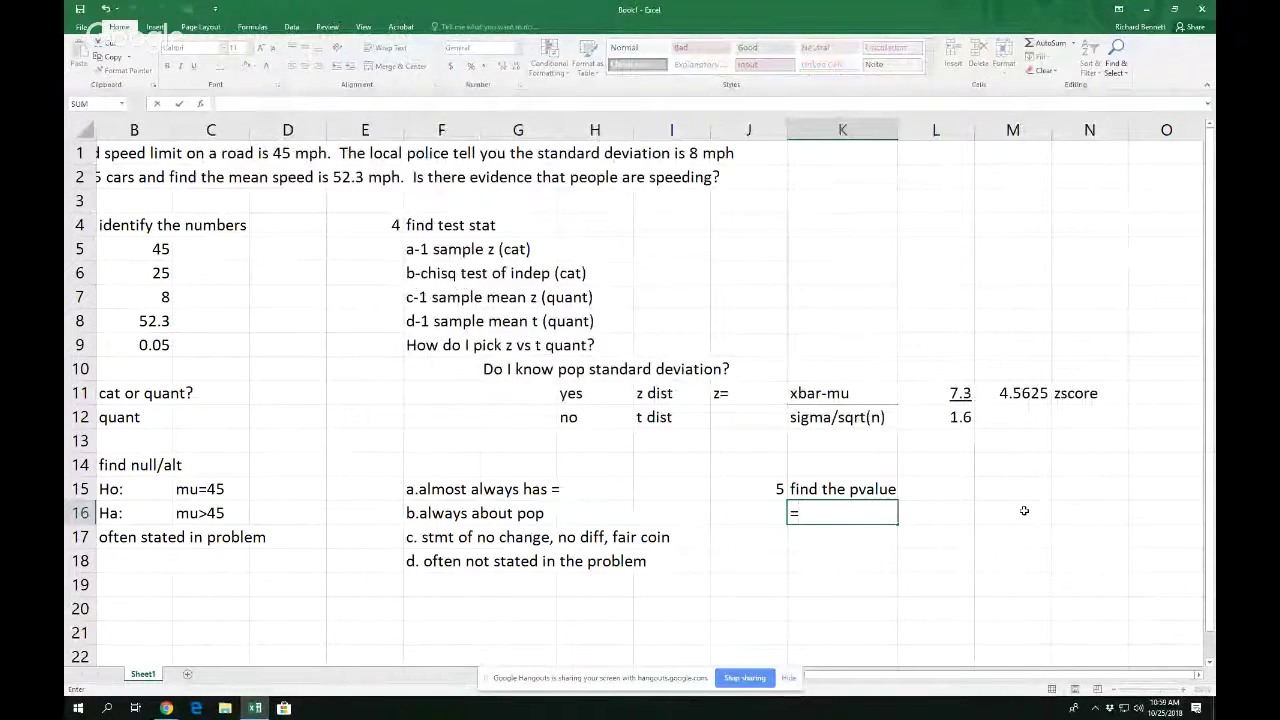
type("norms")
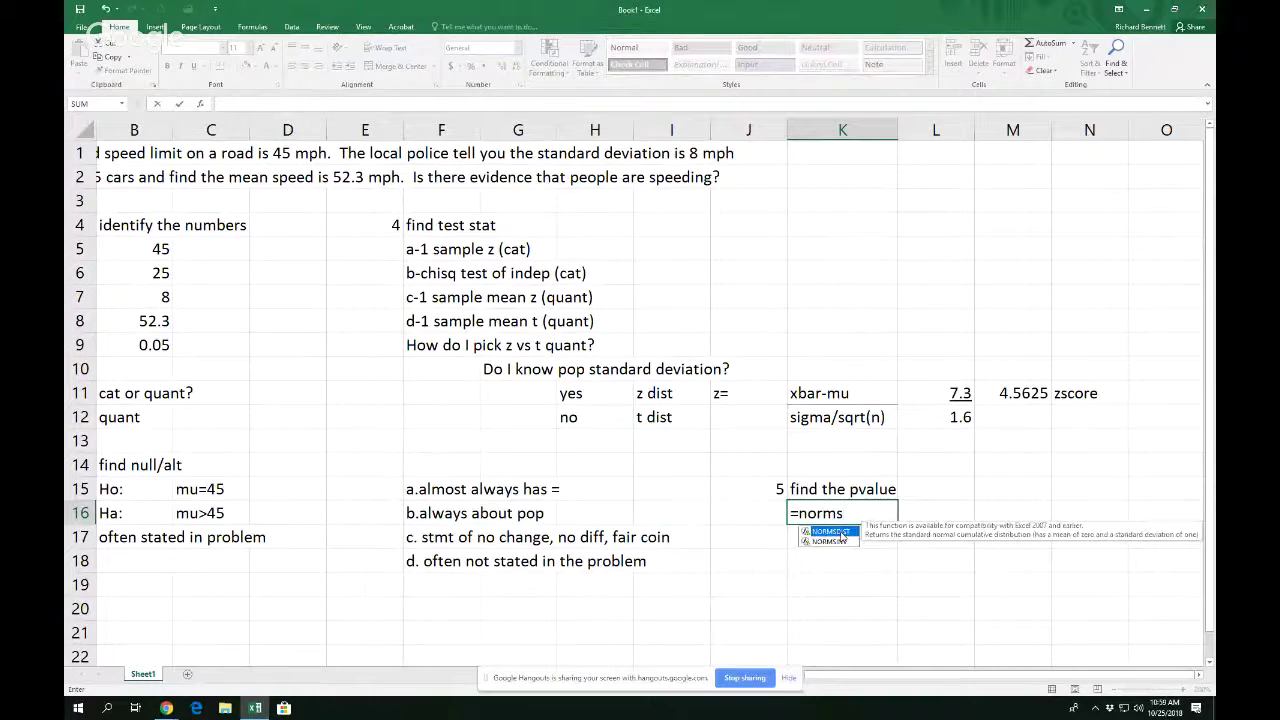
key("Tab")
left_click(1013, 393)
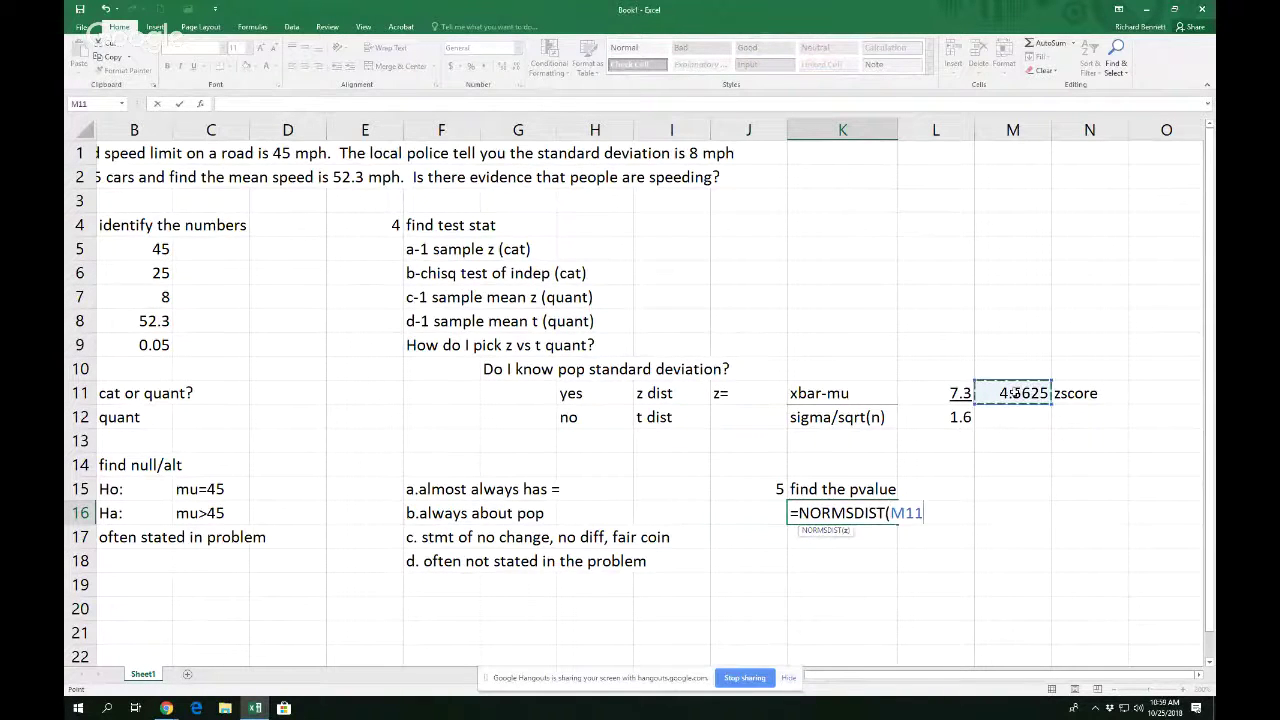
key("Return")
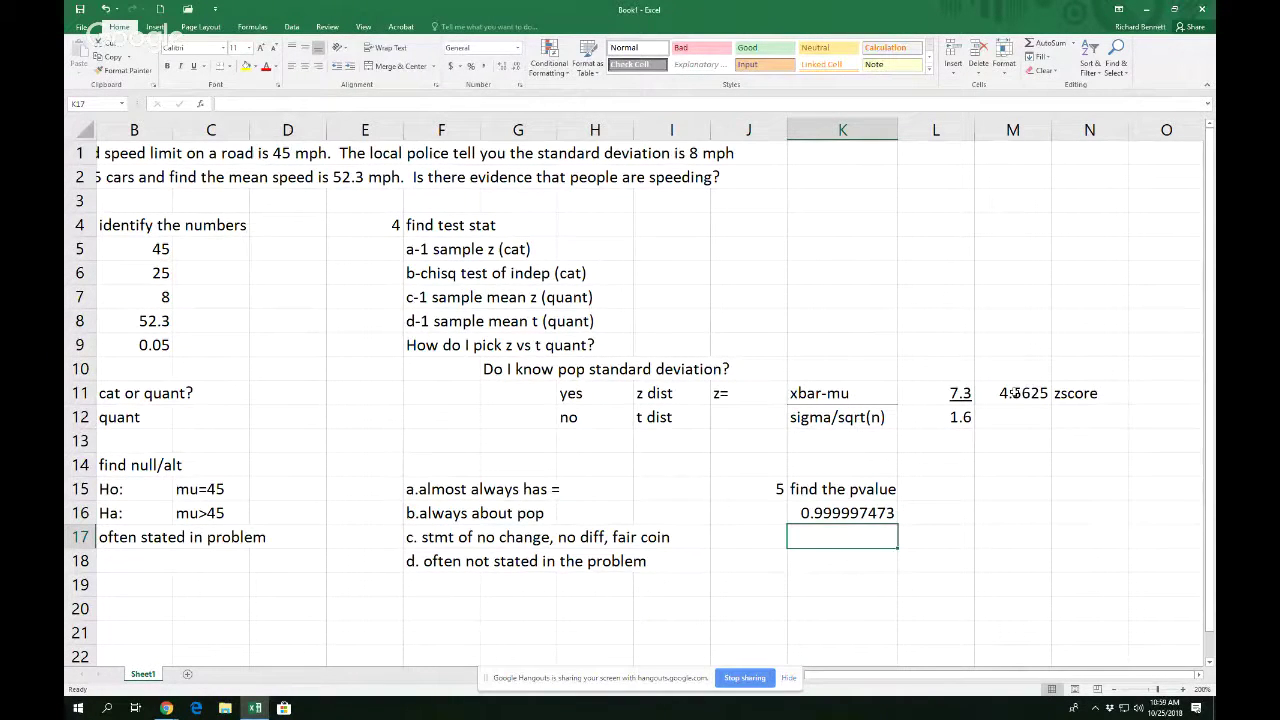
Calculate the upper-tail p-value in K17 as 1 minus K16.
type("=1-")
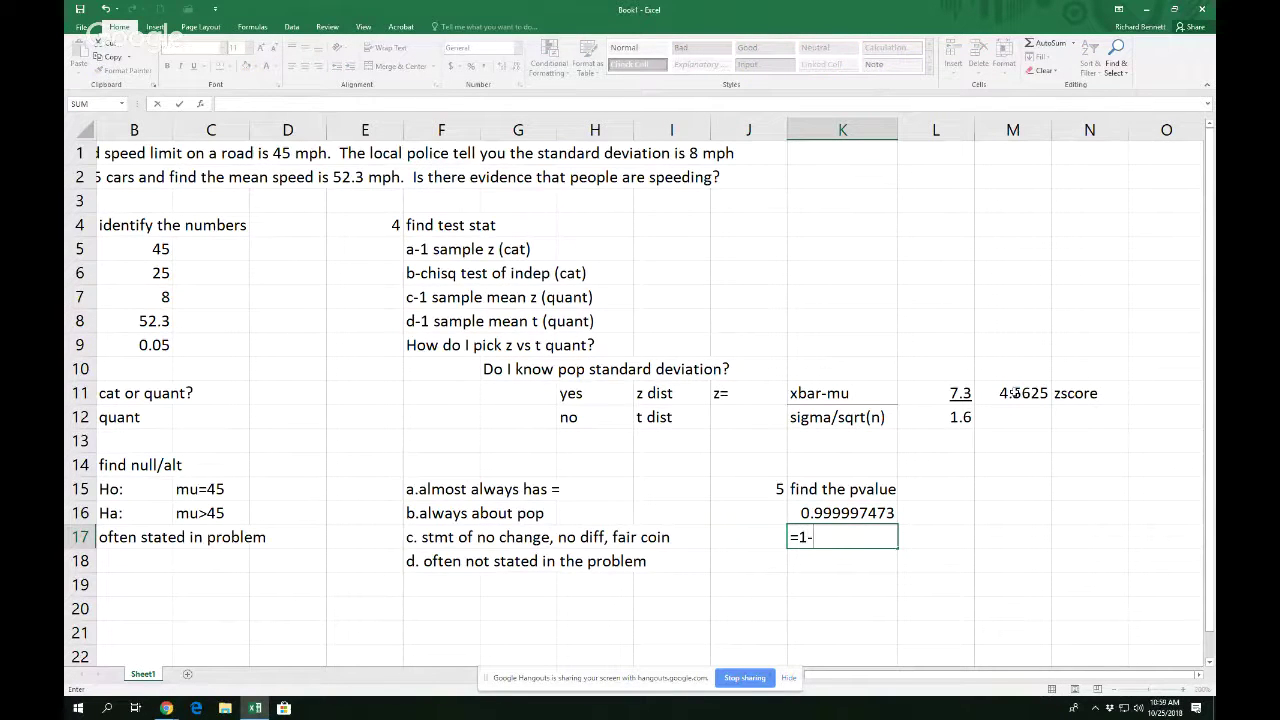
key("Up")
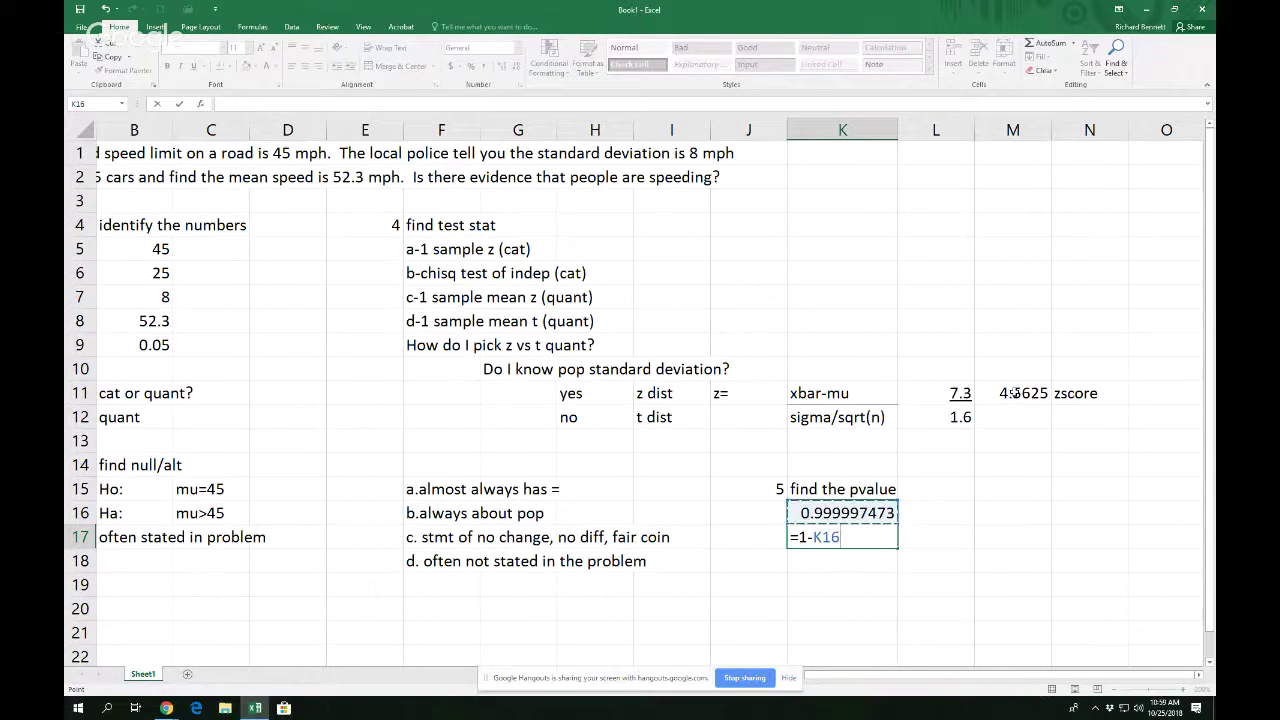
key("Return")
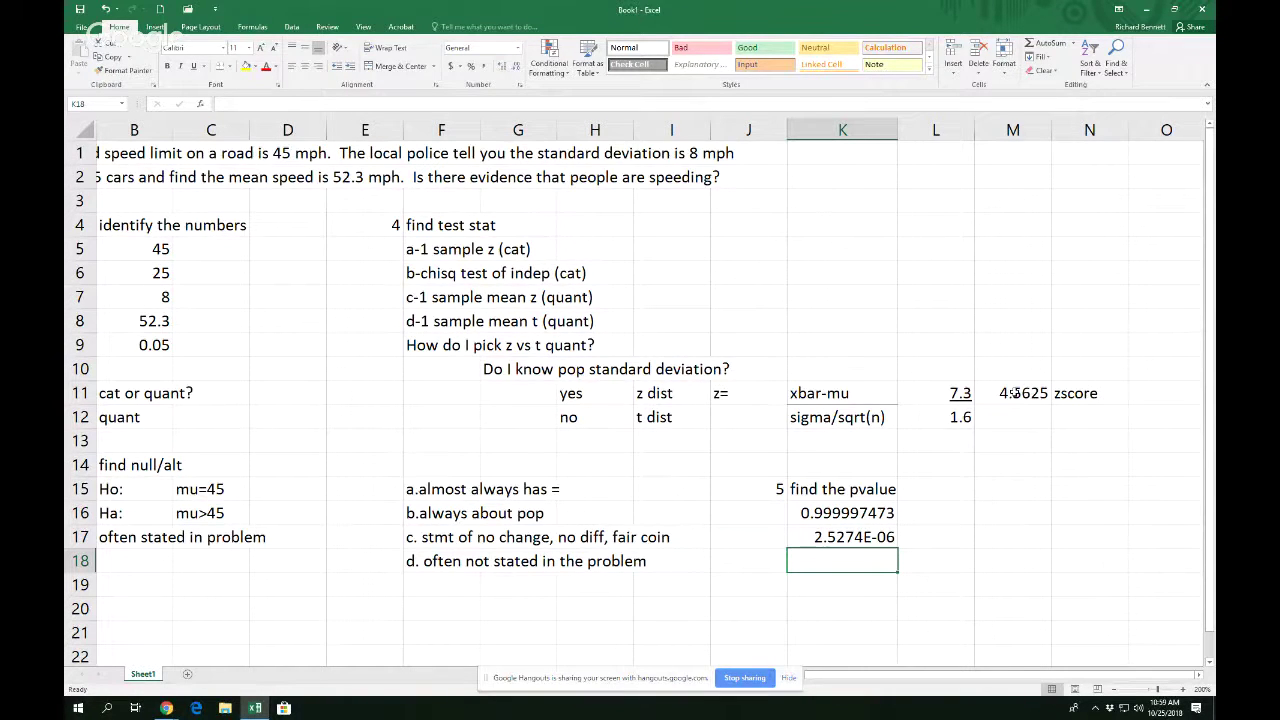
Add the next section heading with "6" in J19 and "reject or not?" in K19.
key("Down")
key("Left")
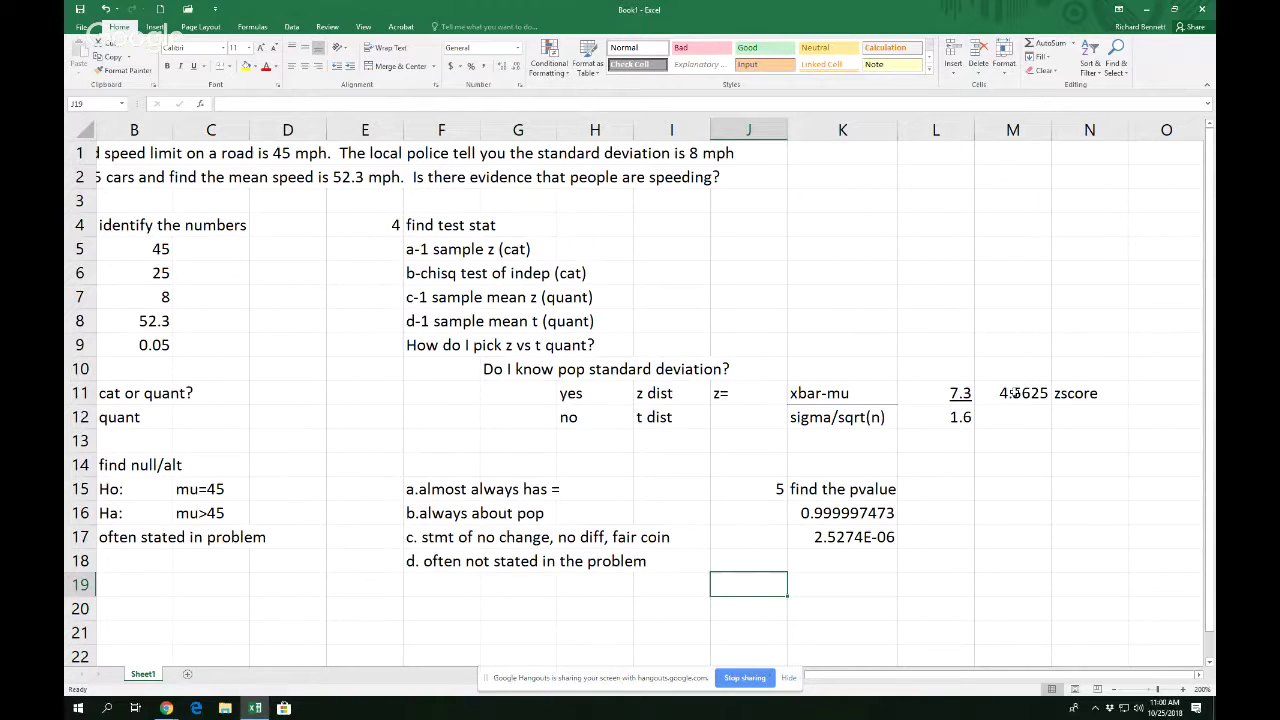
type("6")
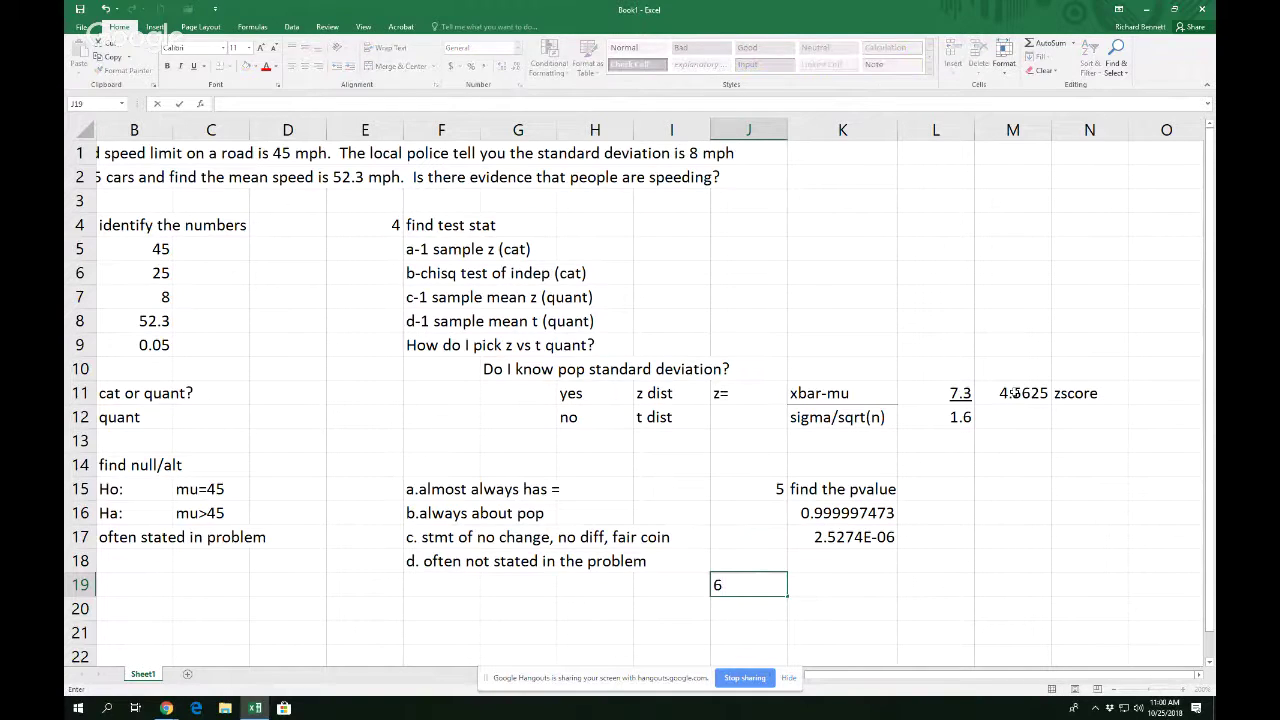
key("Tab")
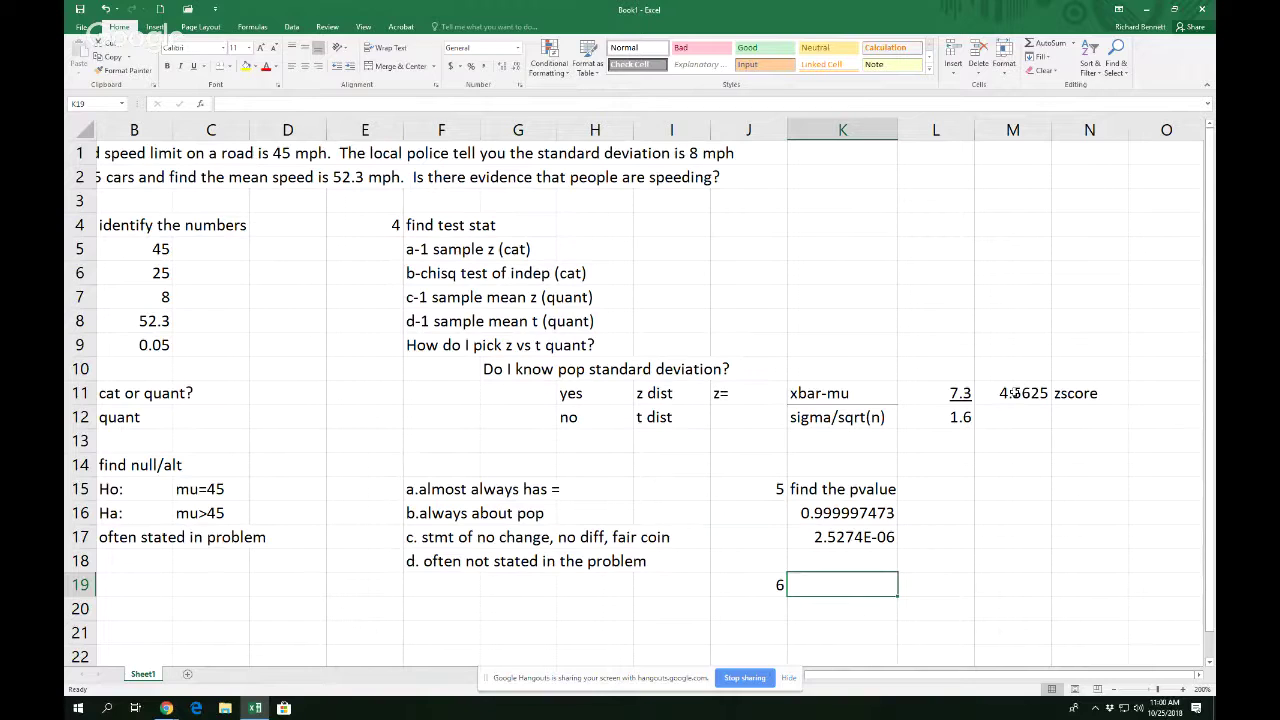
type("reject or")
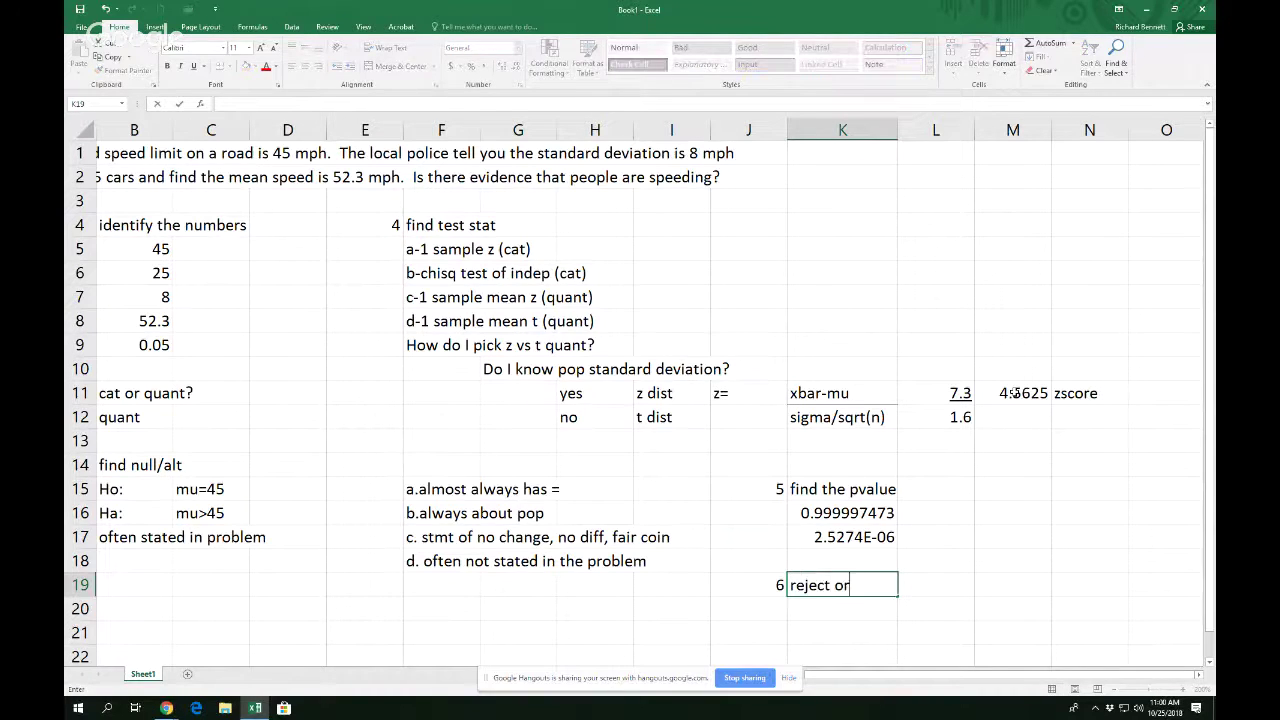
type(" not?")
Highlight the p-value in K17 with a yellow fill.
key("Up")
key("Up")
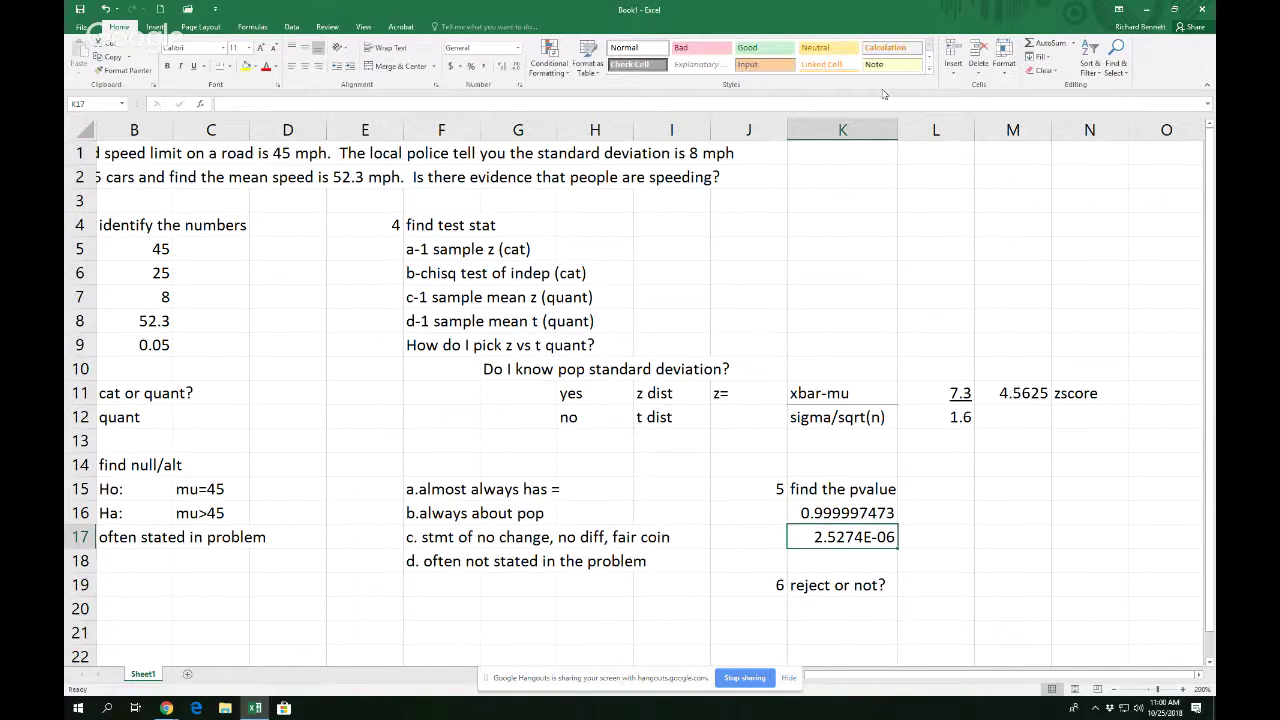
left_click(244, 66)
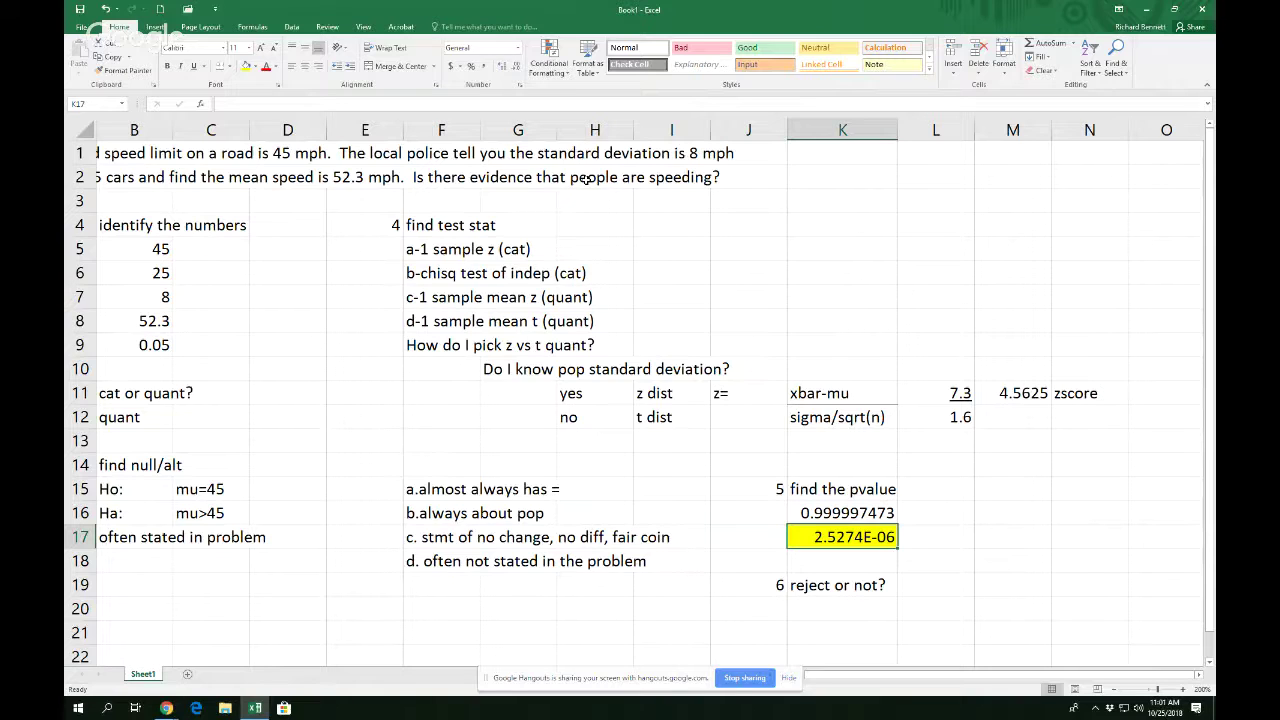
Enter the decision "reject" in K20, below the "reject or not?" heading.
key("Down")
key("Down")
key("Down")
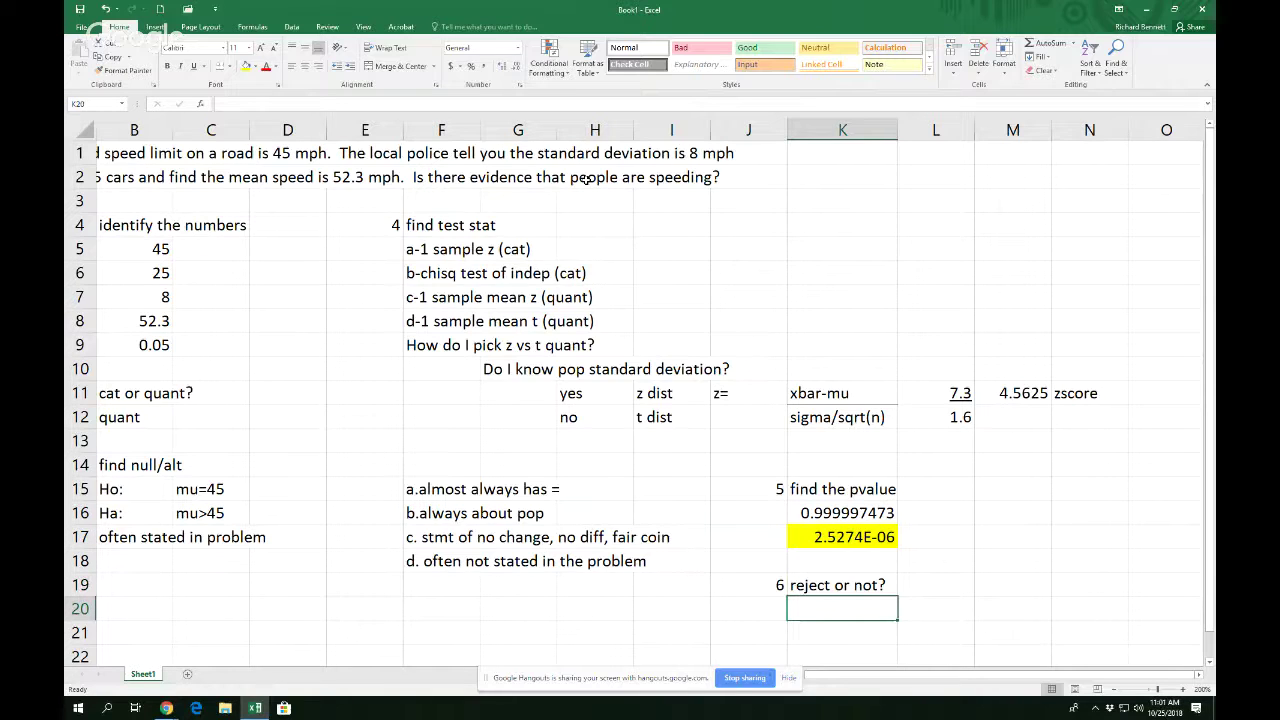
type("reject")
key("Delete")
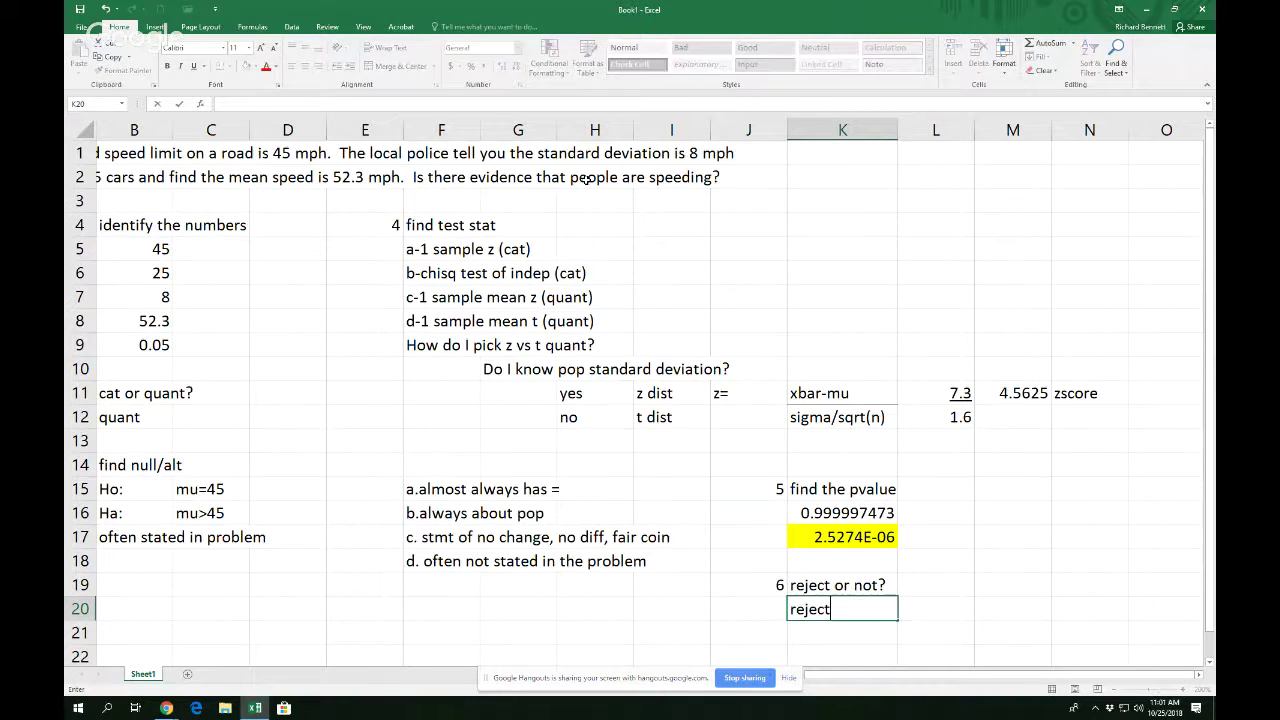
key("Return")
Examine the p-value section in K15:K17 together with the decision in K20.
key("Up")
key("Up")
key("Up")
key("Up")
key("Up")
key("Up")
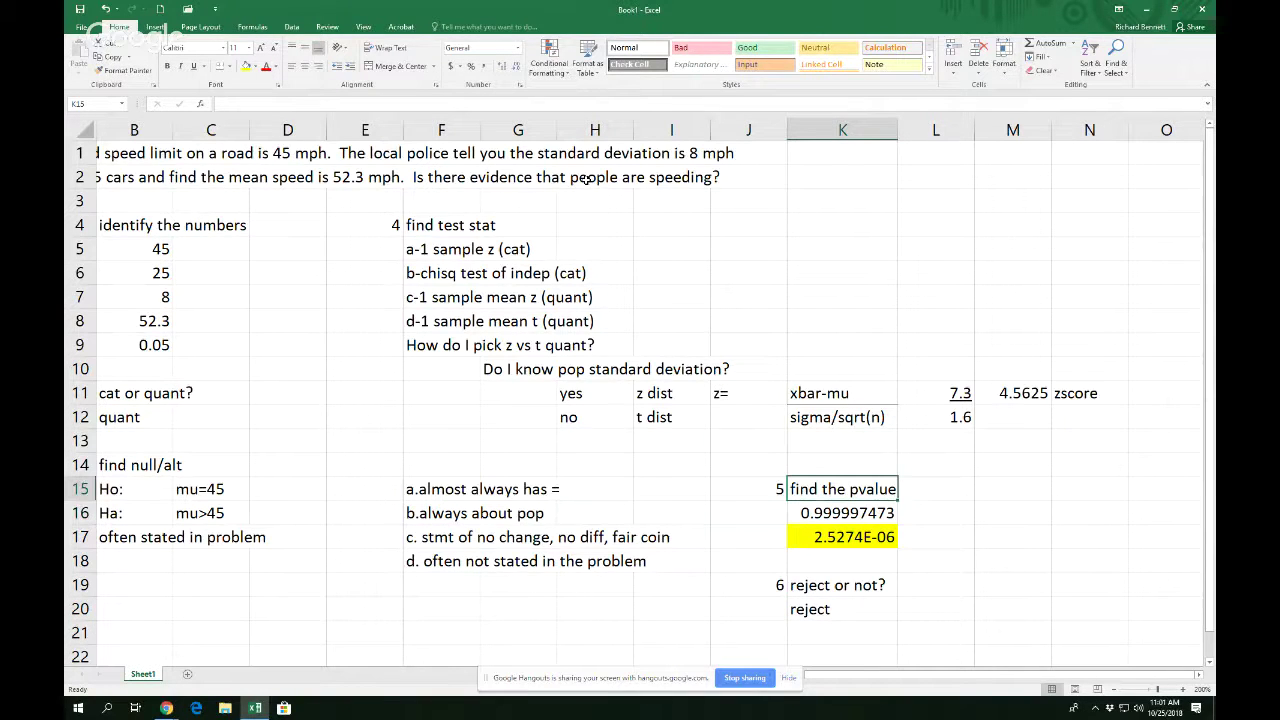
key("Down")
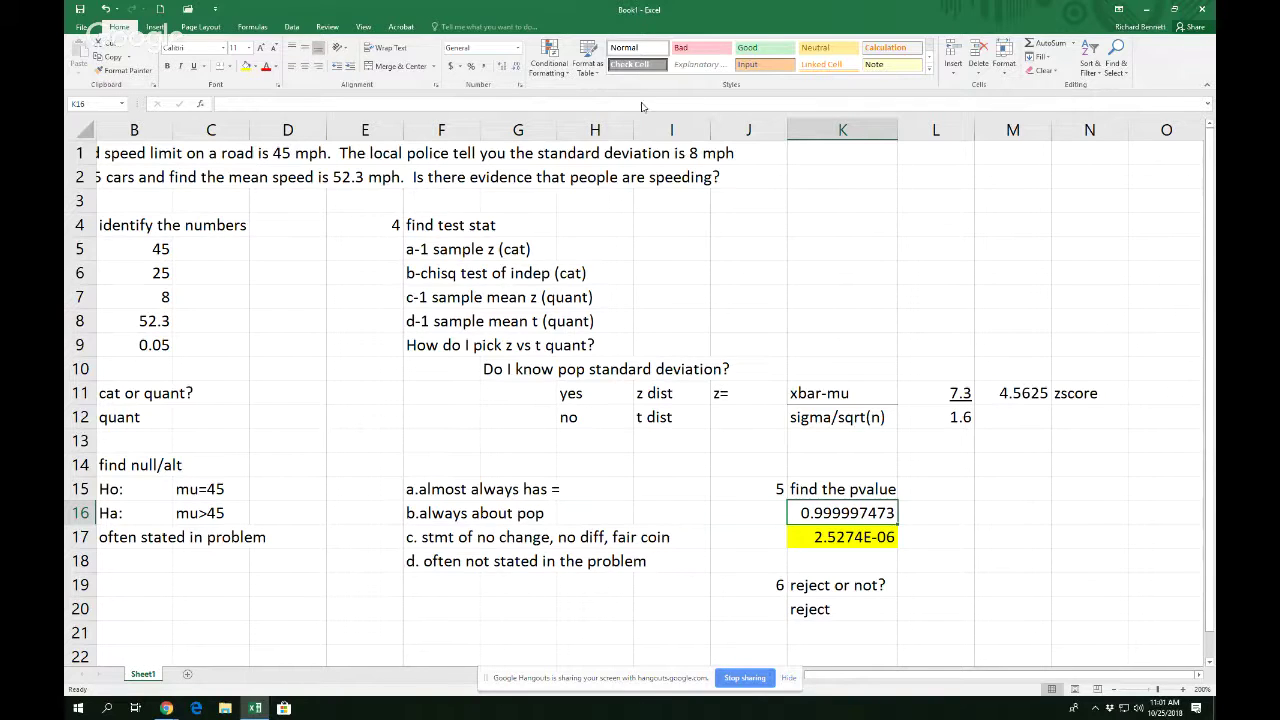
left_click(810, 603)
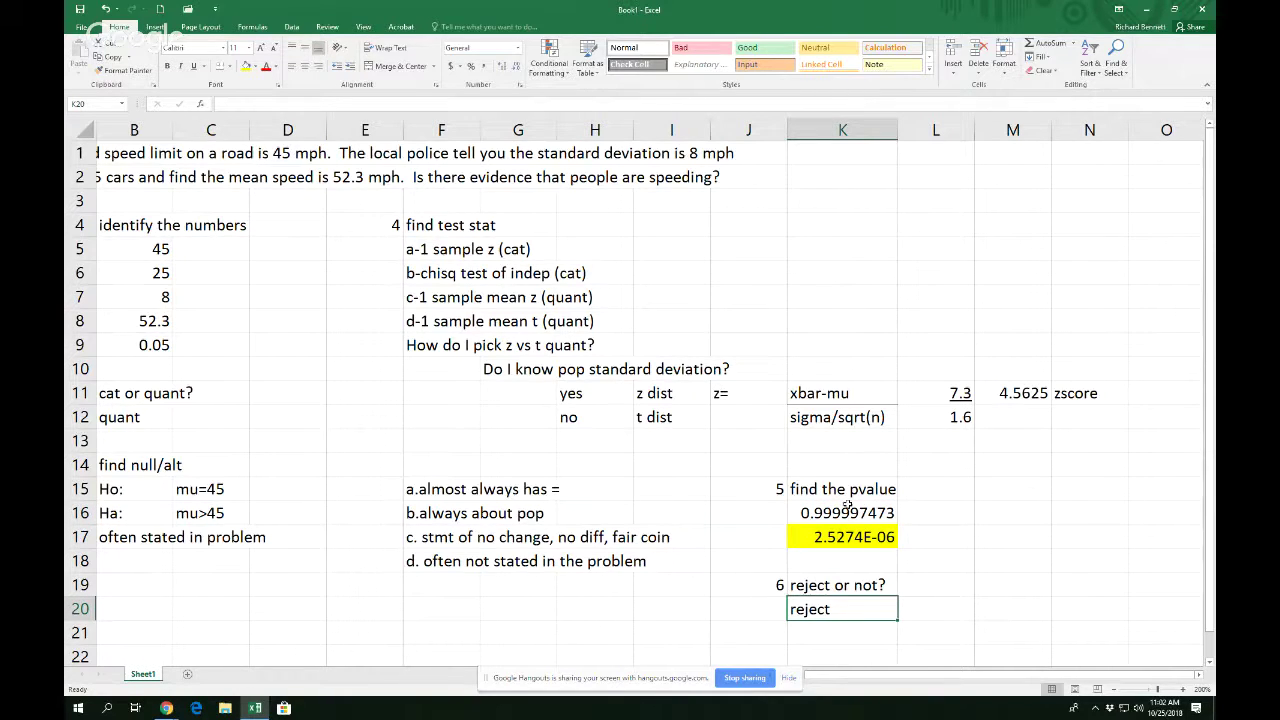
left_click_drag(842, 490, 858, 532)
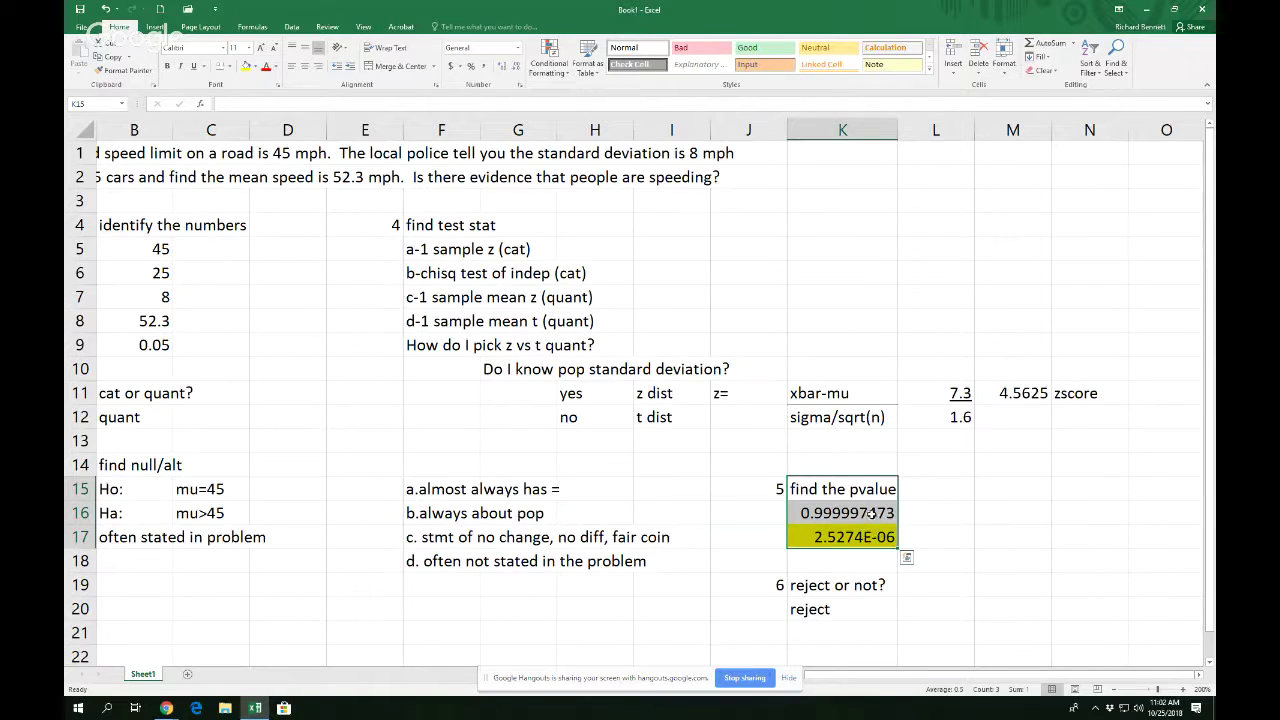
left_click(870, 514)
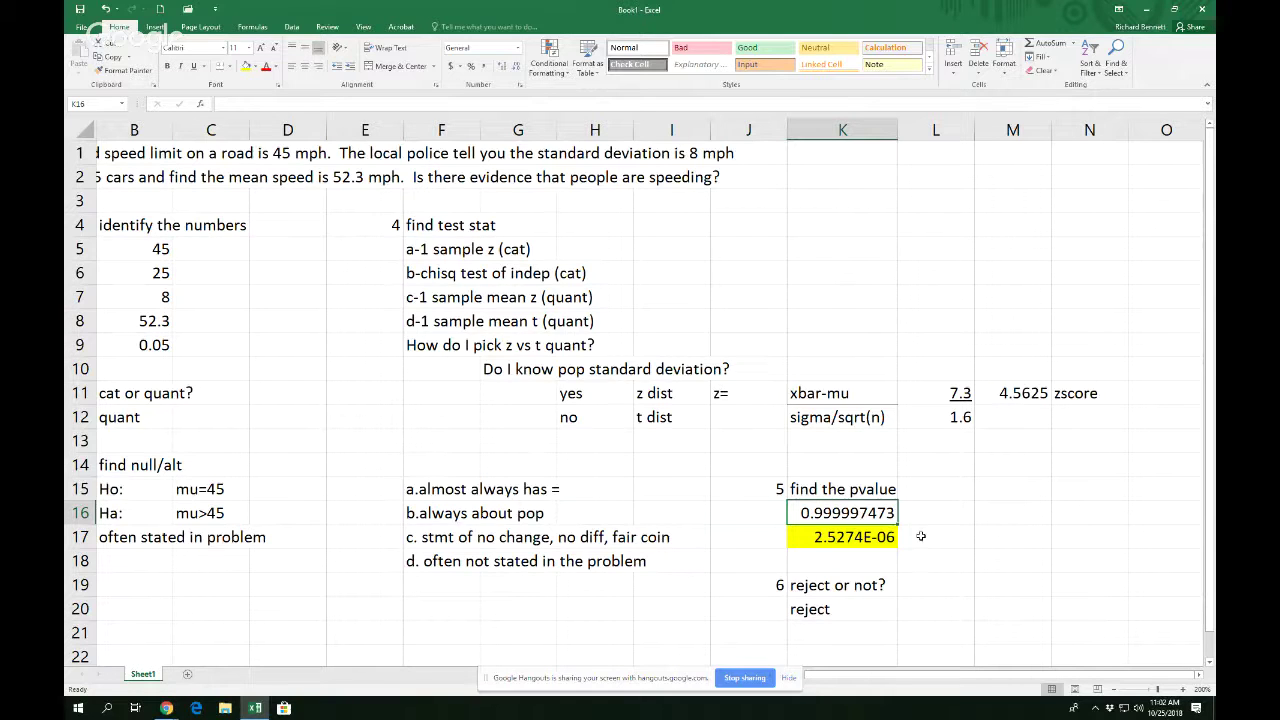
Add the note "compare to alpha" in L17, beside the highlighted p-value.
left_click(920, 537)
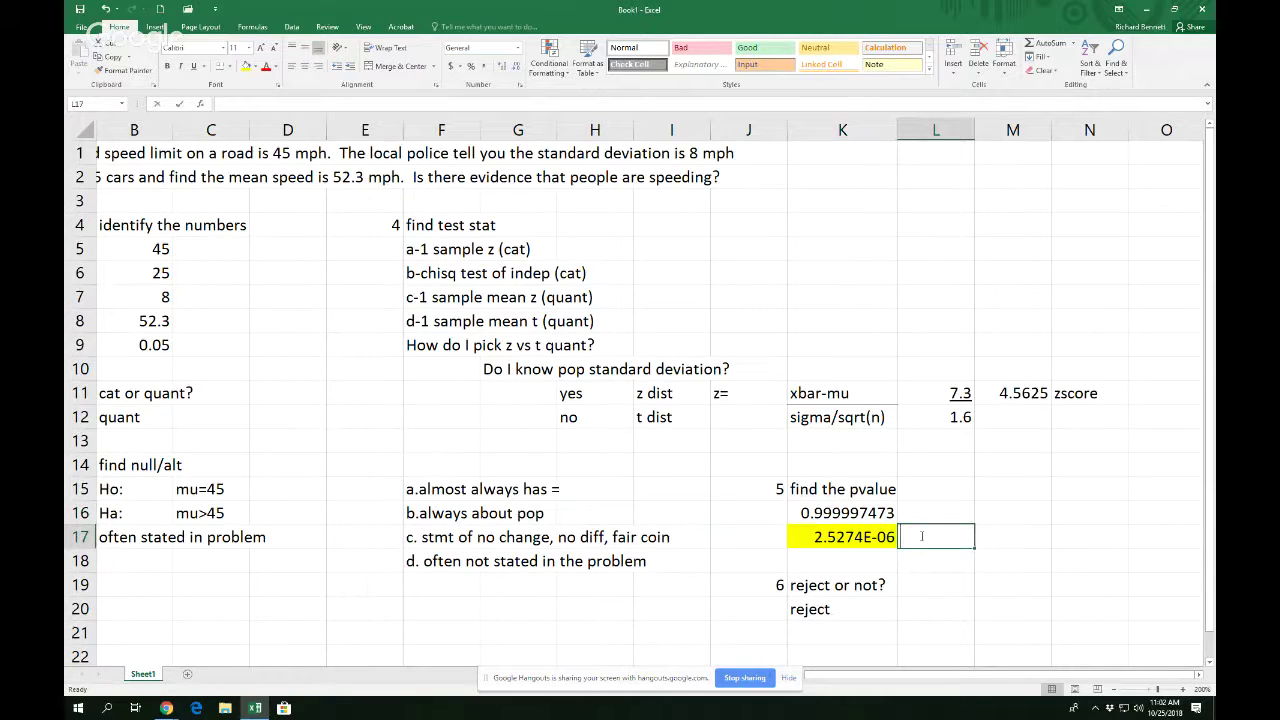
type("cms")
key("BackSpace")
key("BackSpace")
type("ompare ")
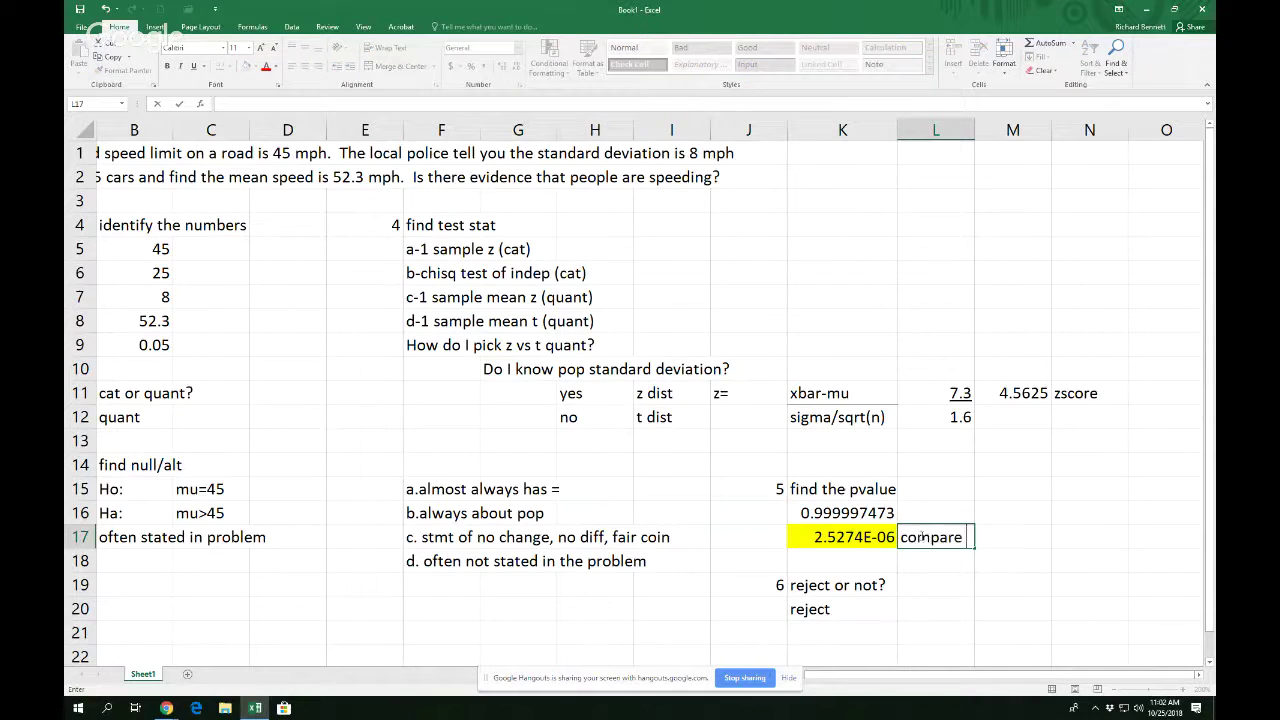
type("to alpha")
key("Return")
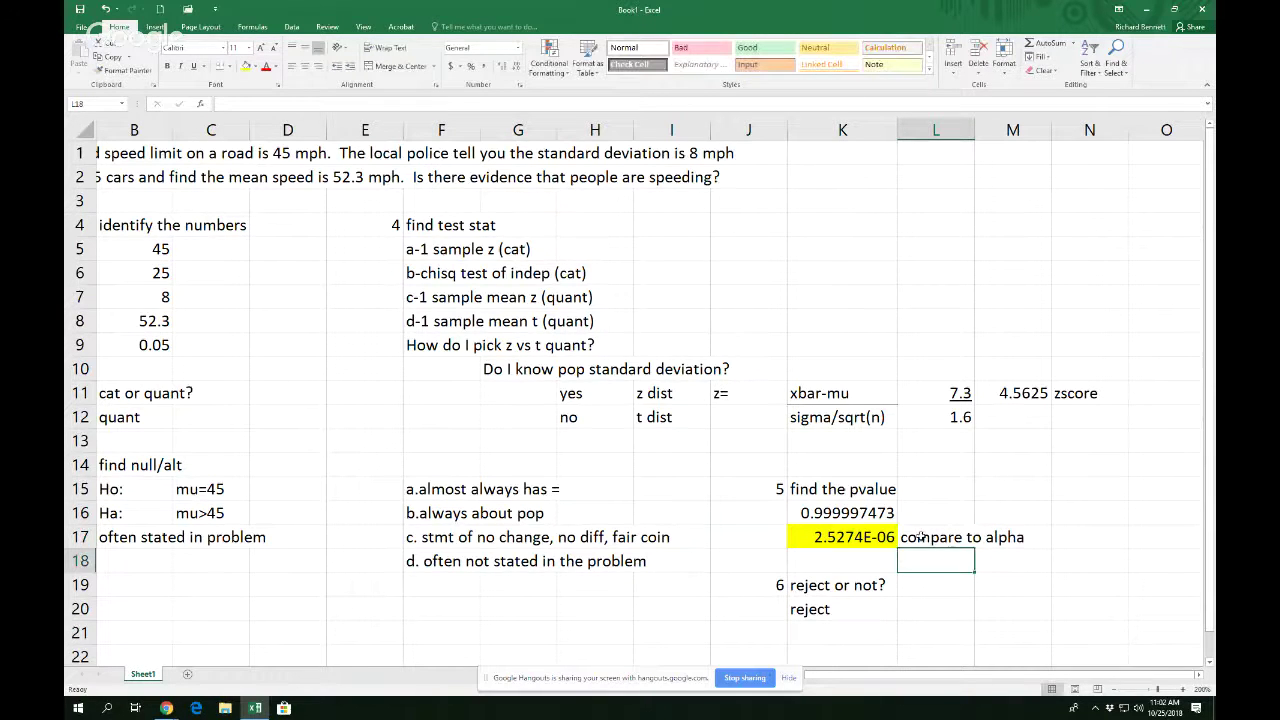
Highlight the alpha label and value in A9:B9 with a light orange fill.
left_click_drag(163, 345, 84, 344)
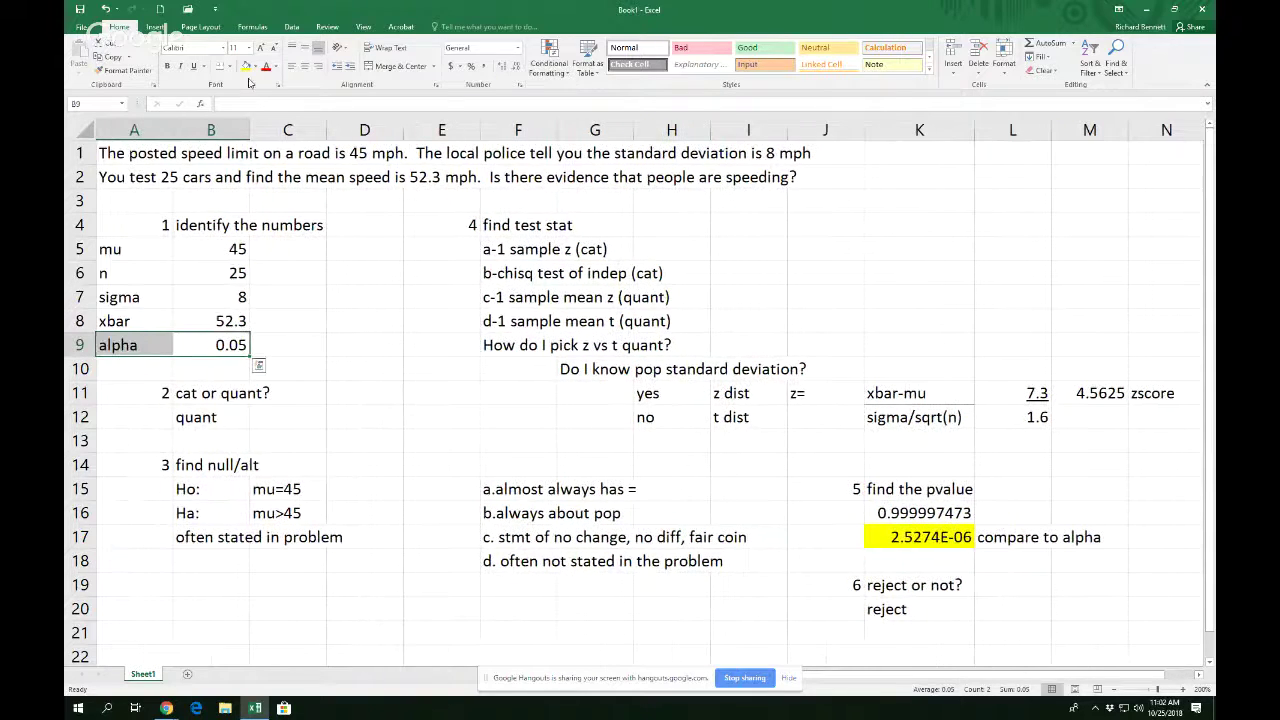
left_click(255, 66)
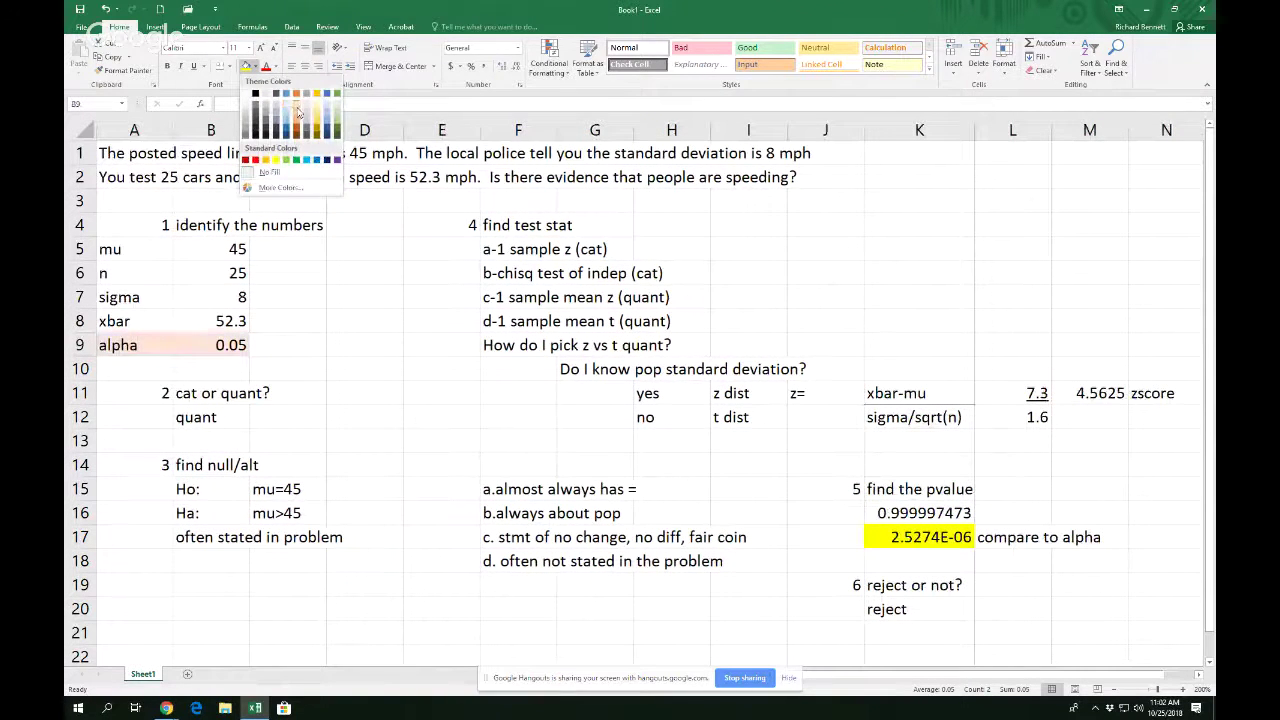
left_click(298, 112)
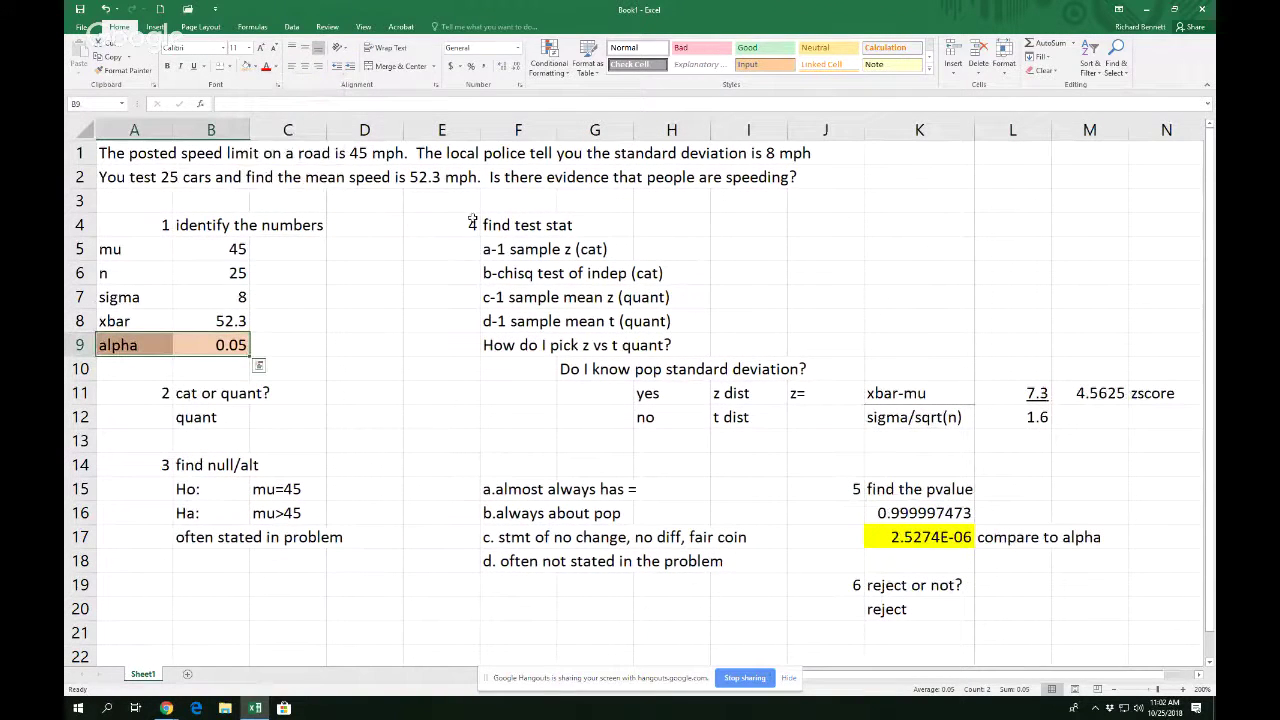
Enter the decision rule "if pvalue is low, reject the Ho" in K18, under the p-value.
left_click(913, 609)
left_click(924, 555)
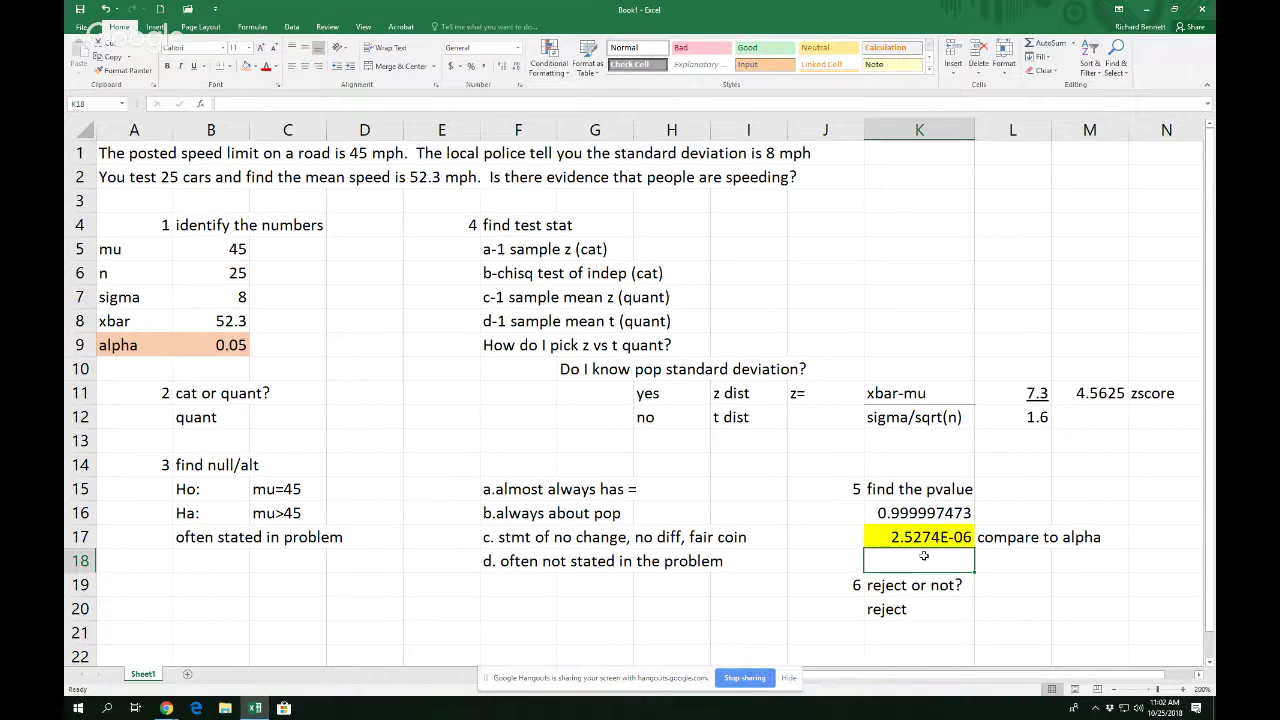
type("if pvalue is low")
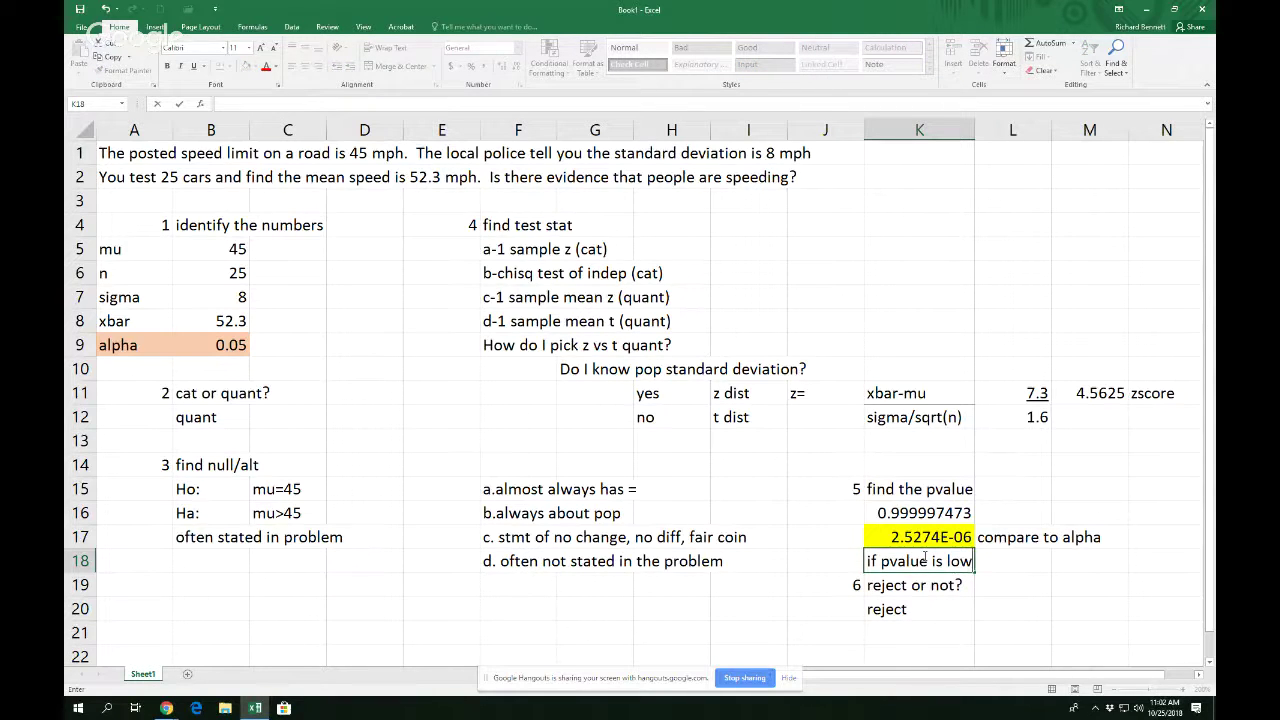
type(", reject the H")
type("o")
key("Return")
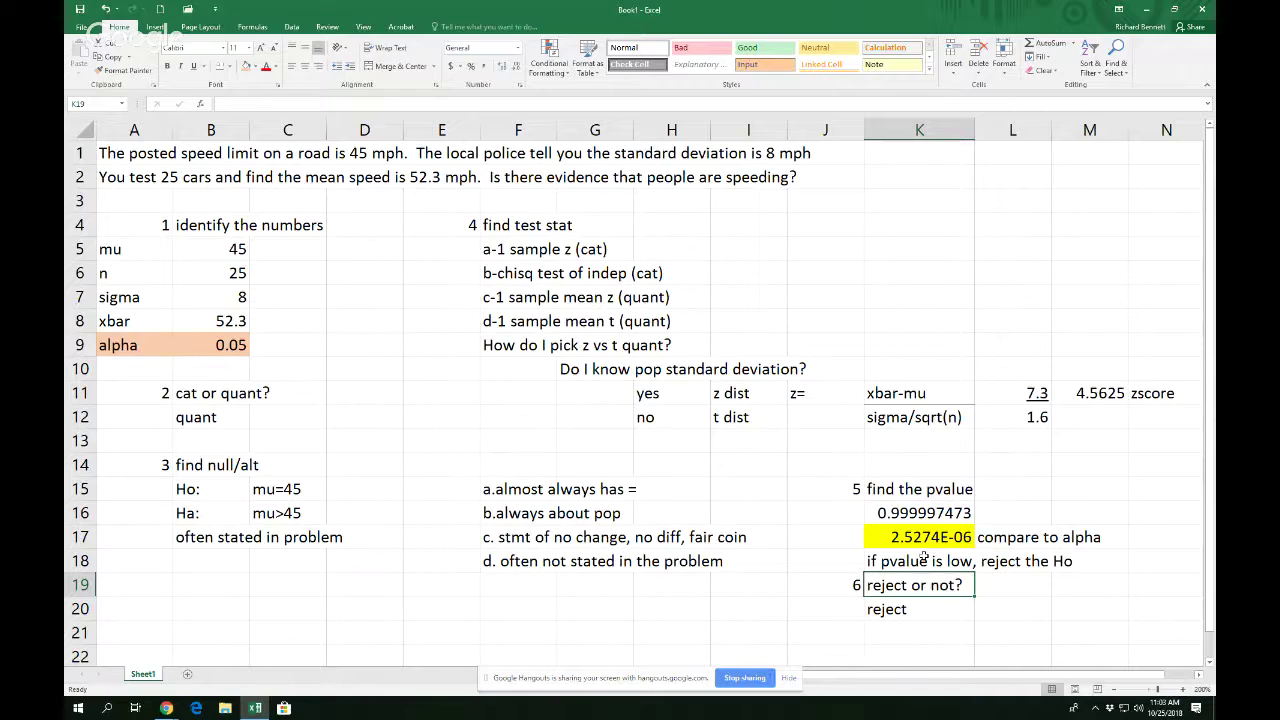
left_click(924, 557)
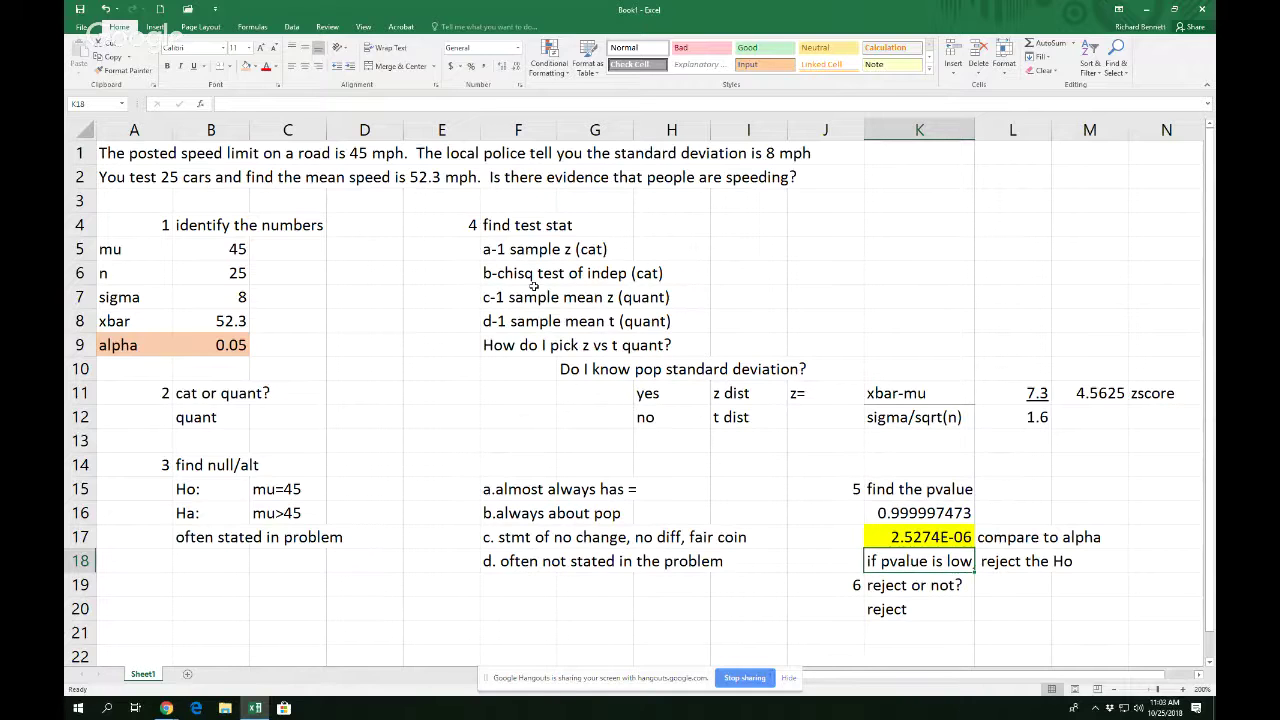
key("Down")
key("Up")
Switch from the workbook to the Google Hangouts window and stop sharing the screen.
key("alt+Tab")
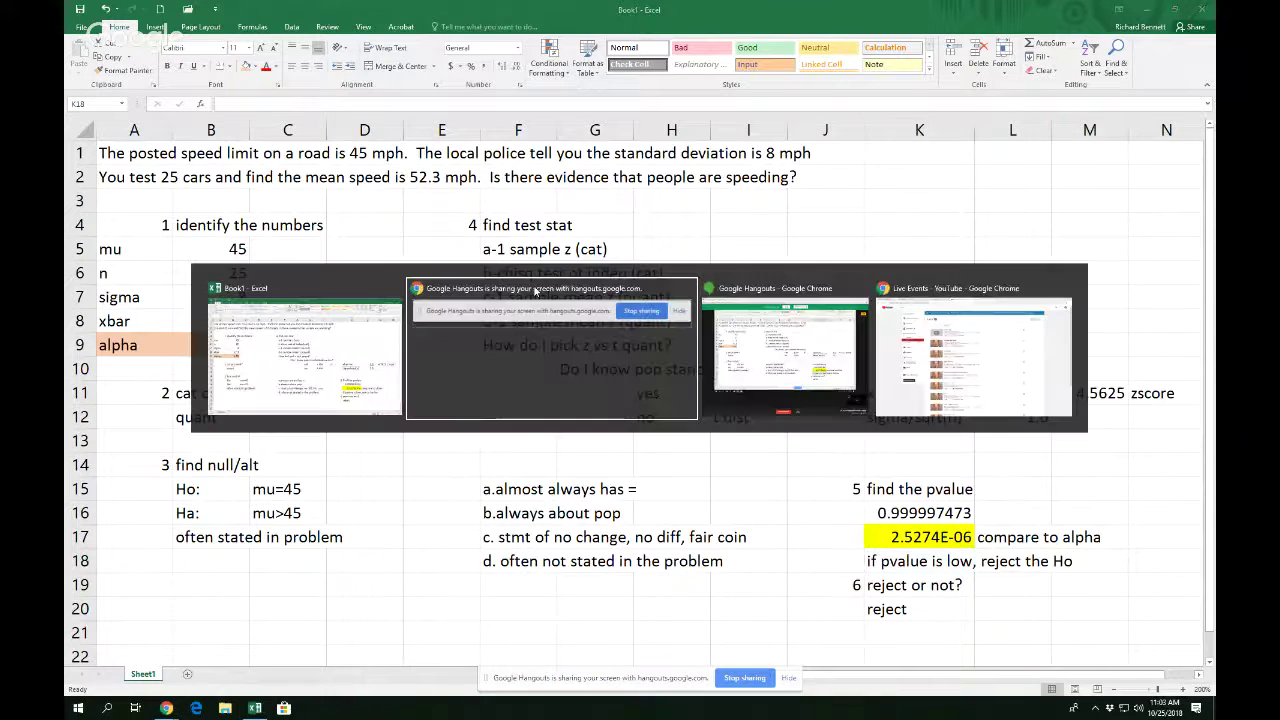
key("alt+Tab")
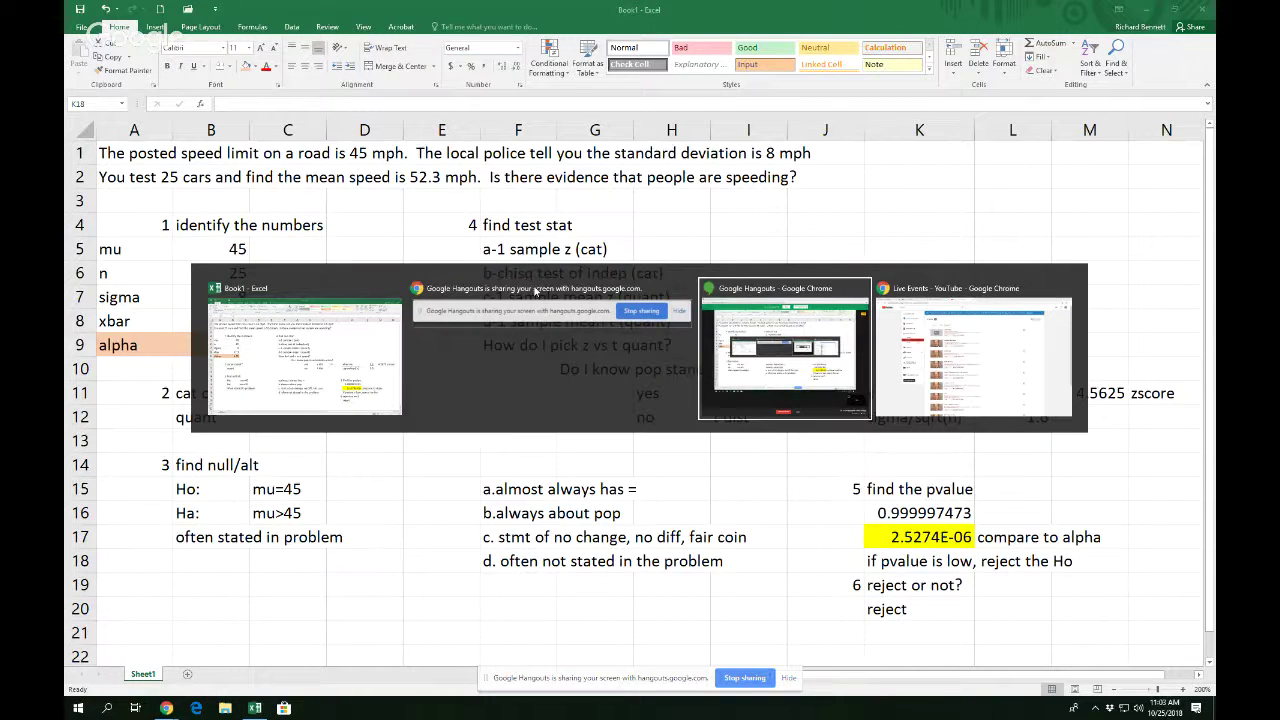
left_click(535, 300)
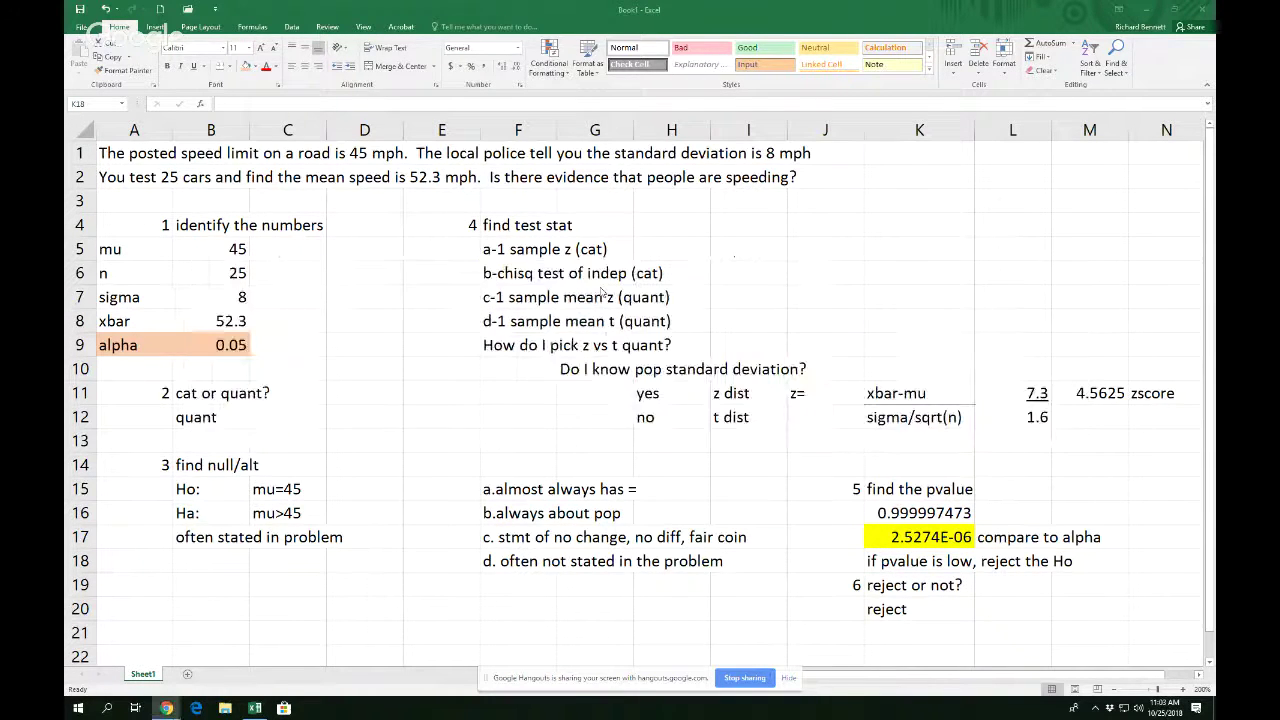
left_click(746, 679)
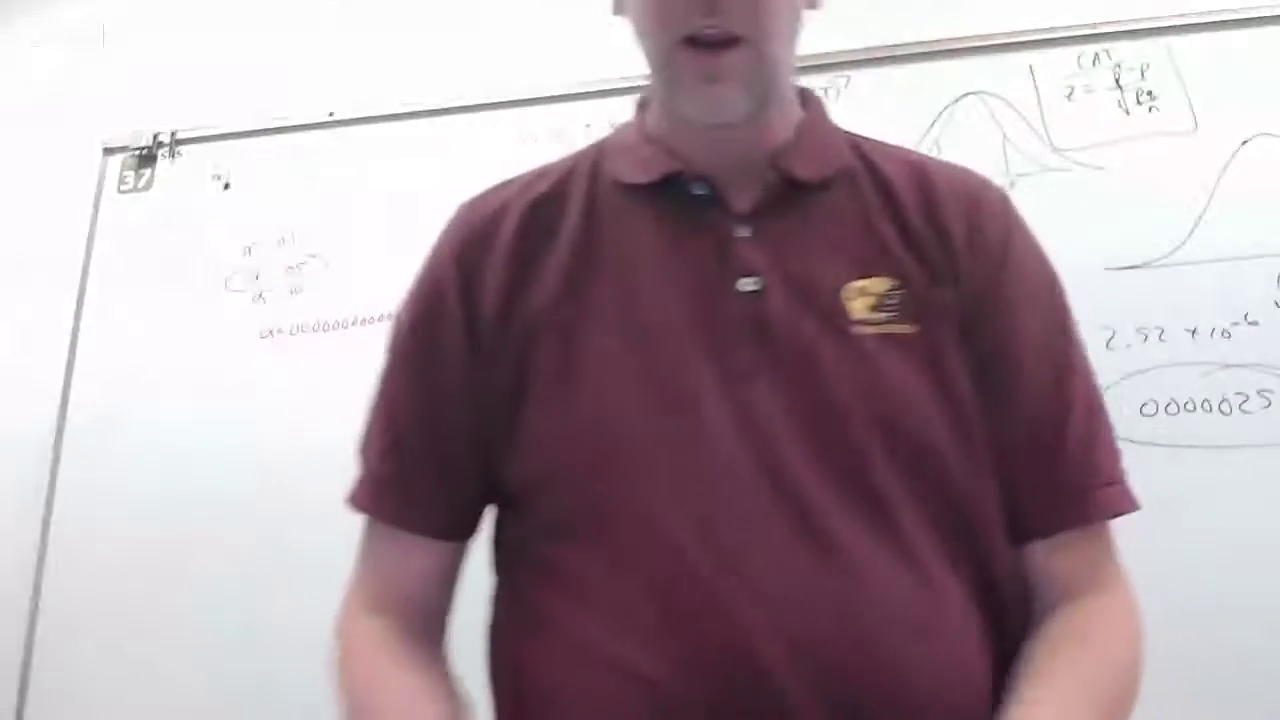
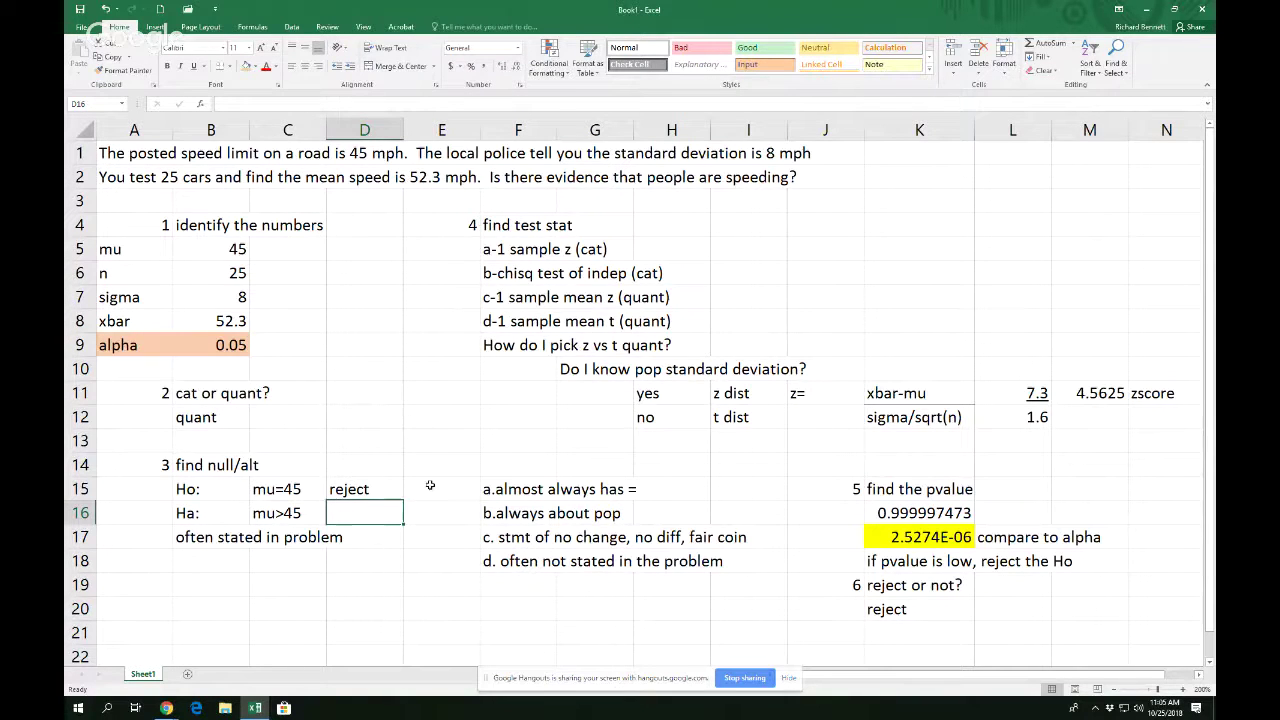
Add item 7, "write conclusion in english, not statistician", in J21:K21 below the reject decision.
left_click_drag(213, 514, 355, 516)
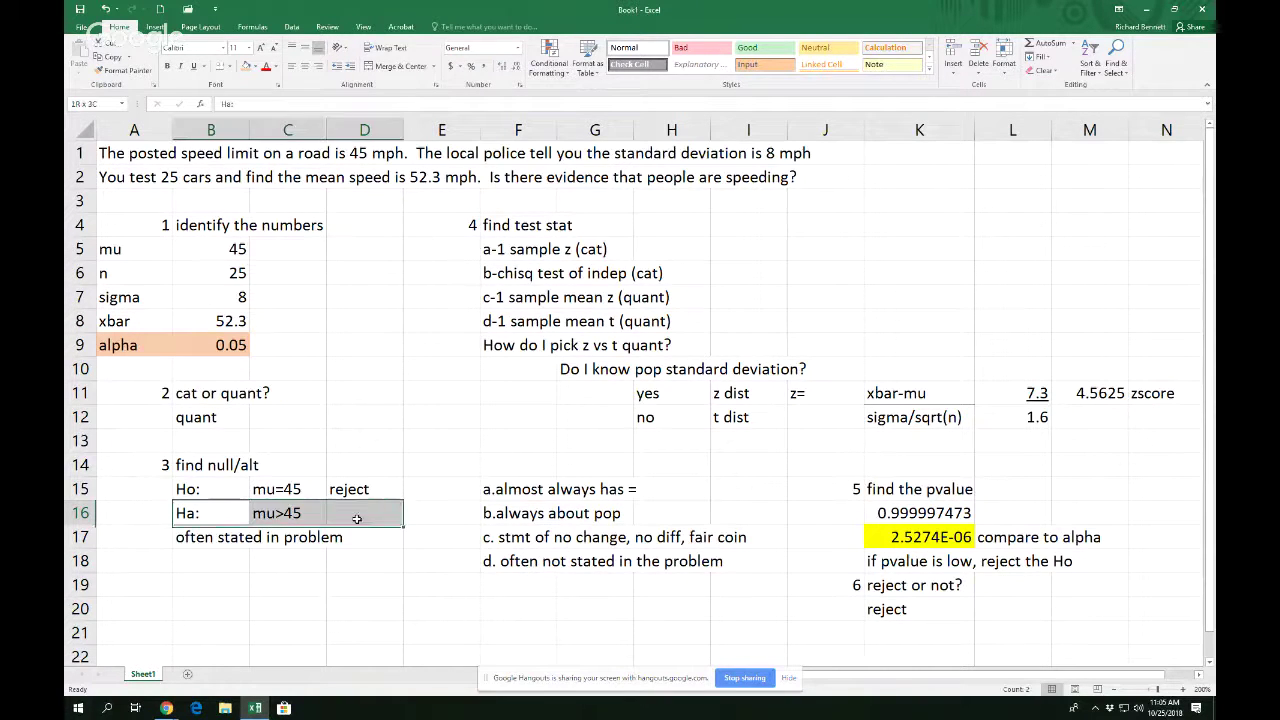
left_click(850, 637)
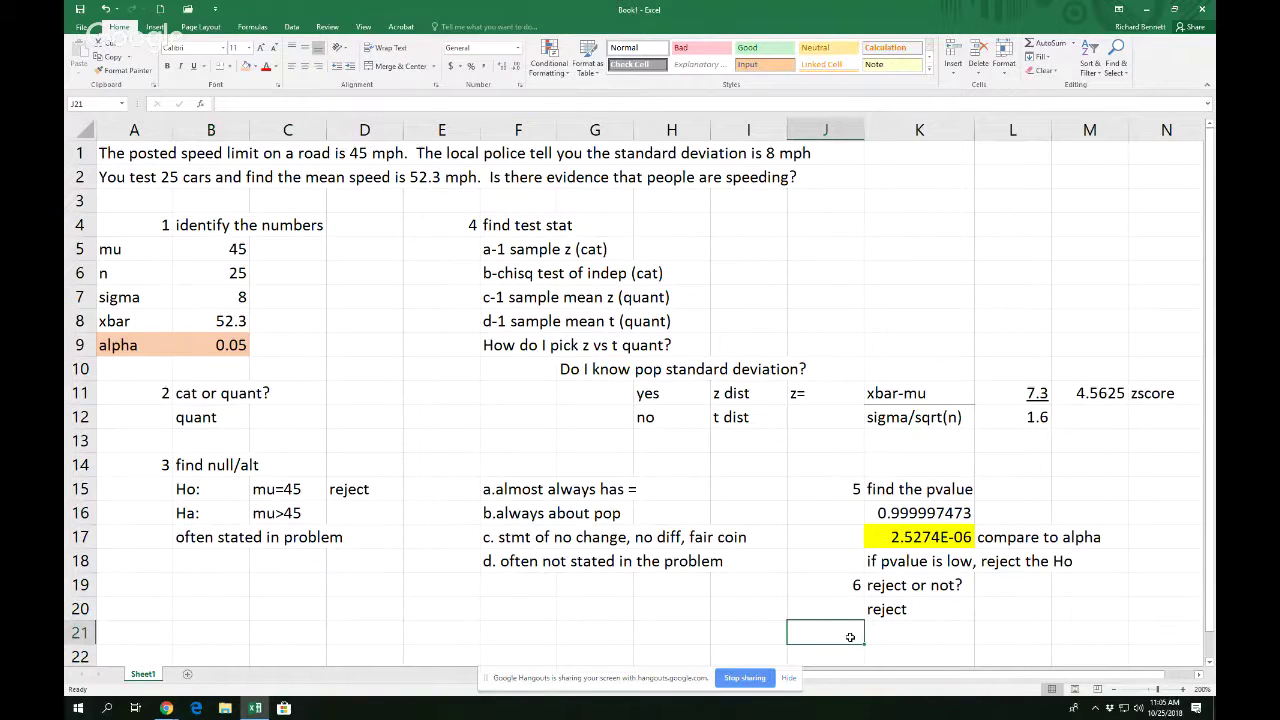
type("7")
key("Tab")
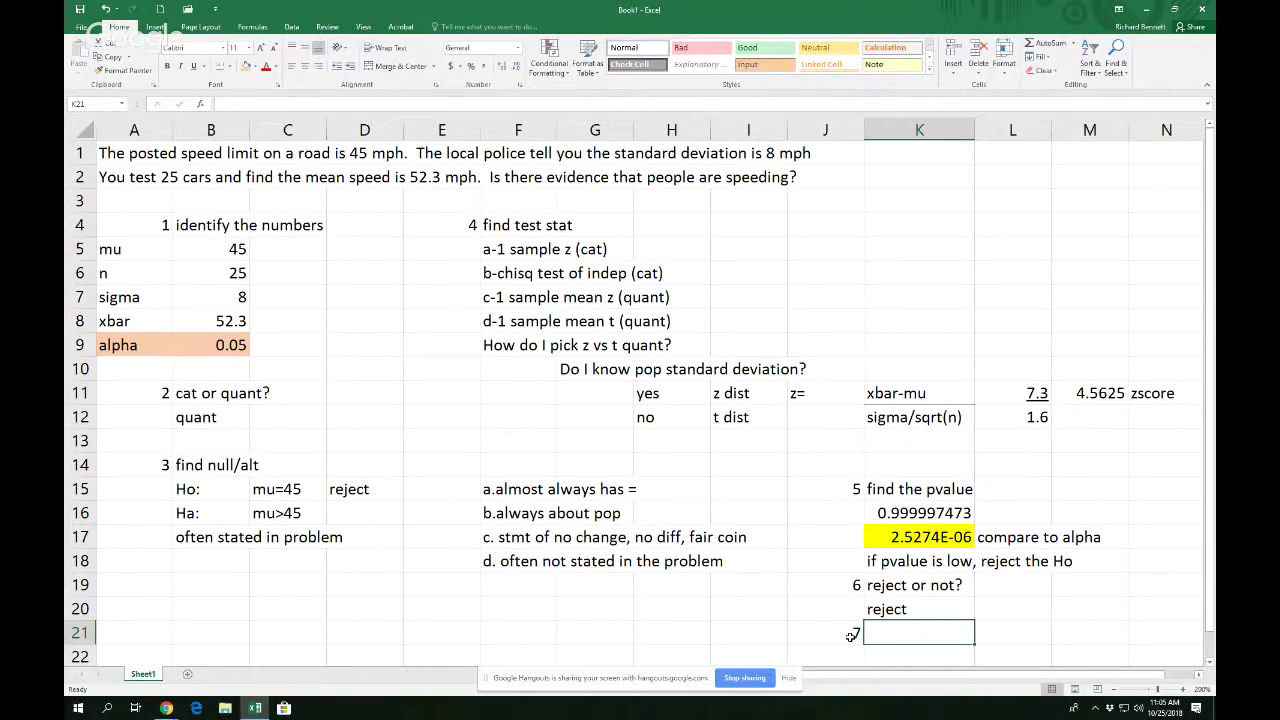
type("write conclu")
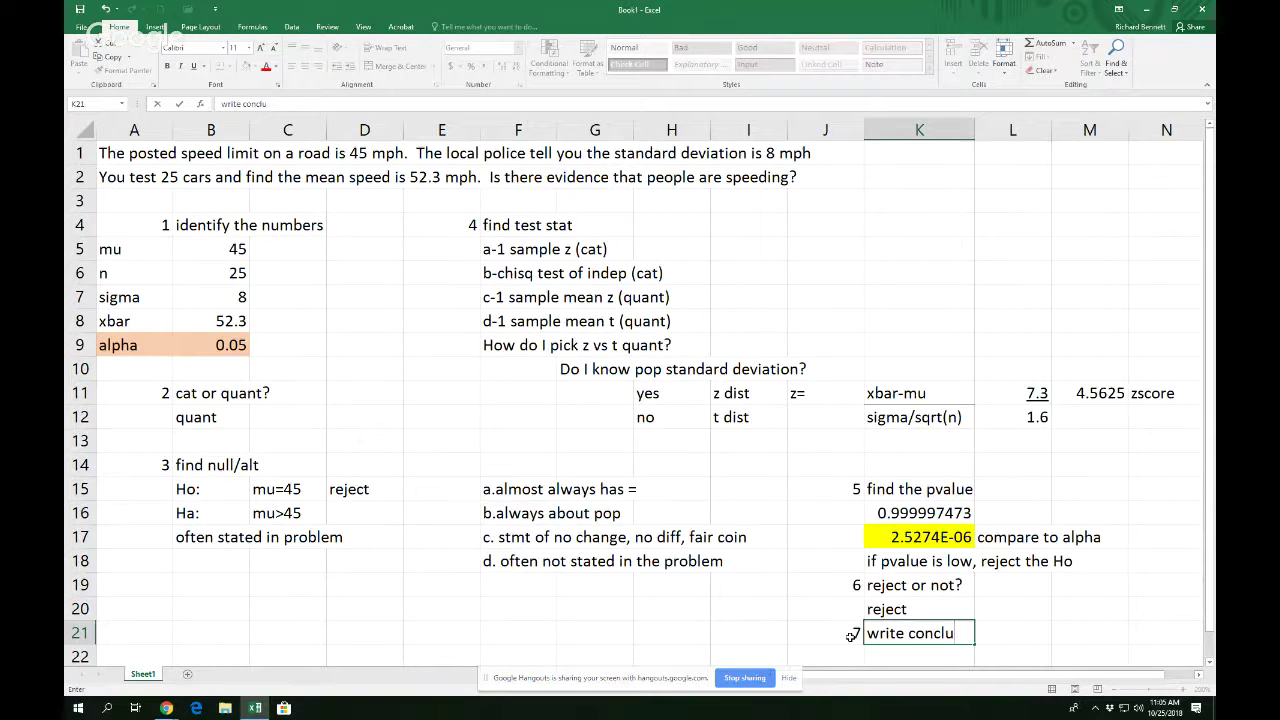
type("sion in englis")
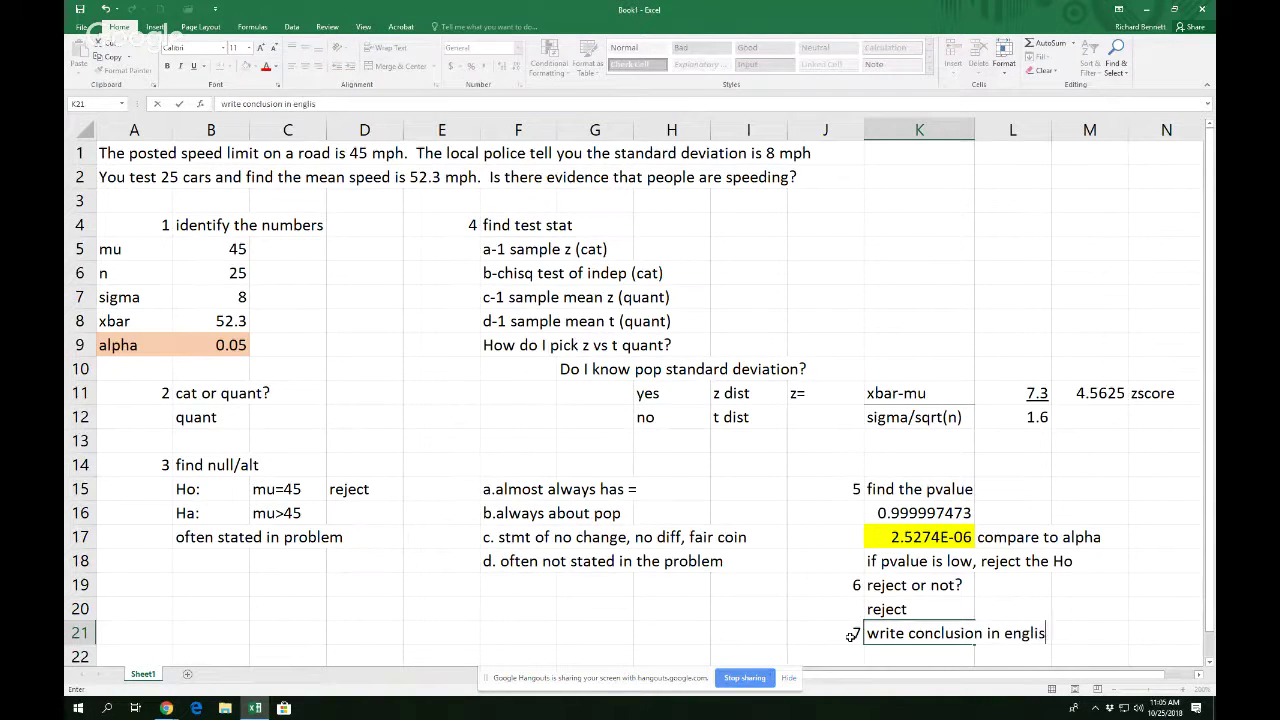
type("h, not statis")
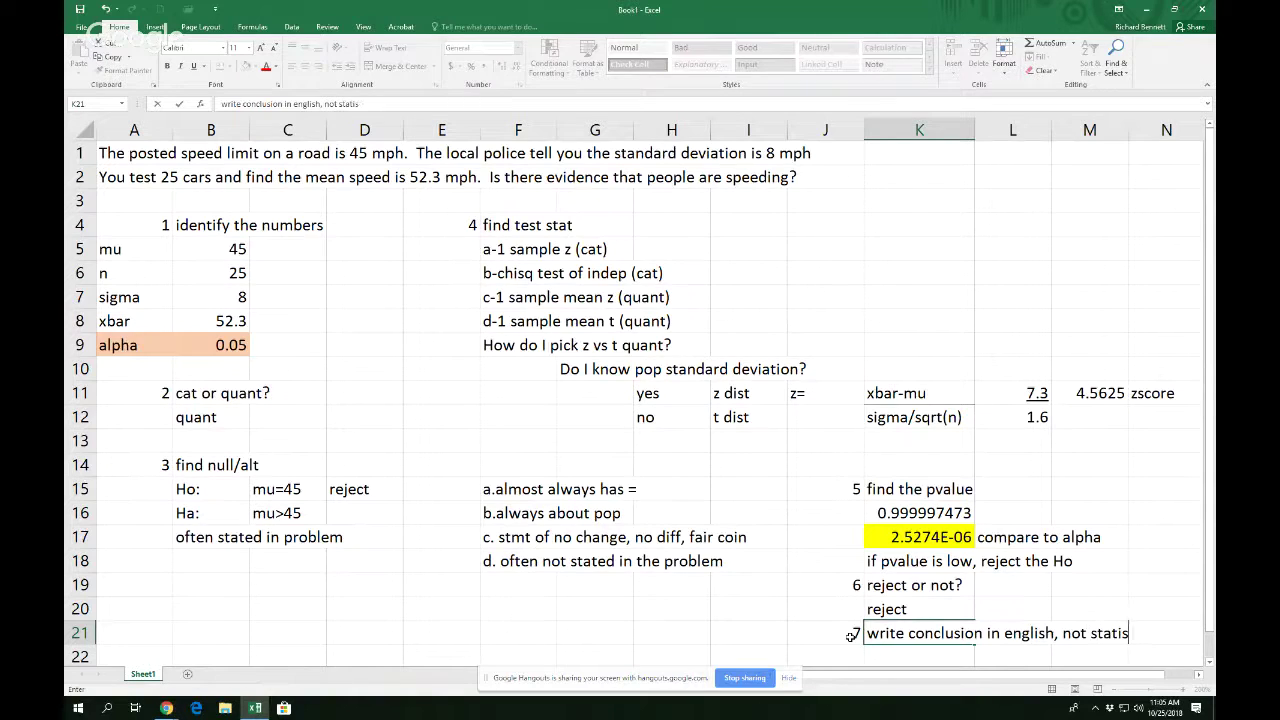
type("tician")
key("Return")
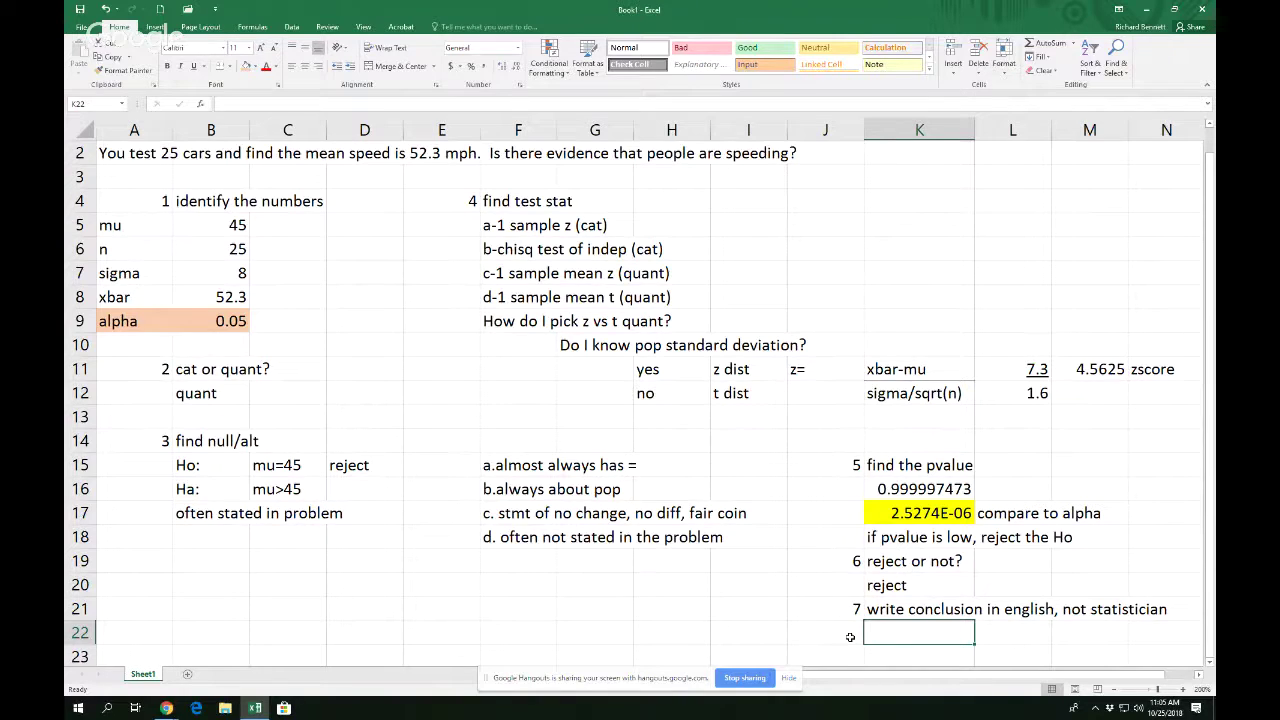
Enter the conclusion template "there is/not evidence that people are speeding" in K22.
type("ther")
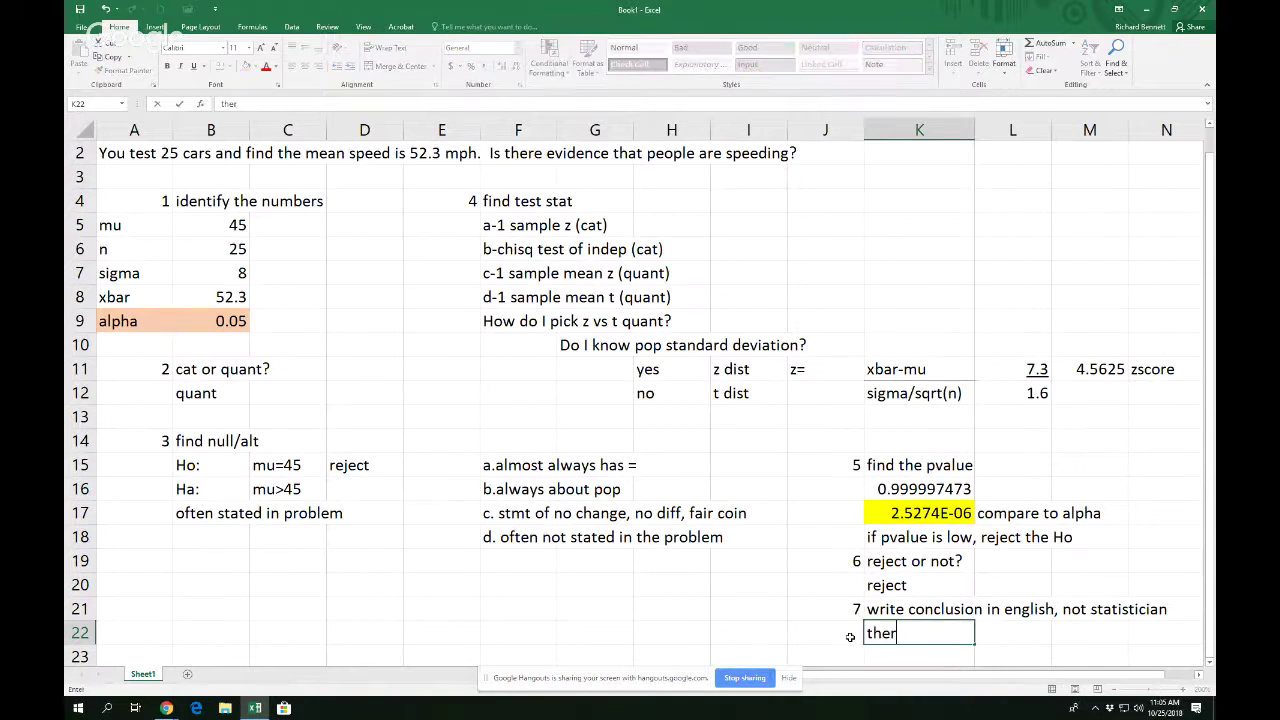
type("e is/not evidence that")
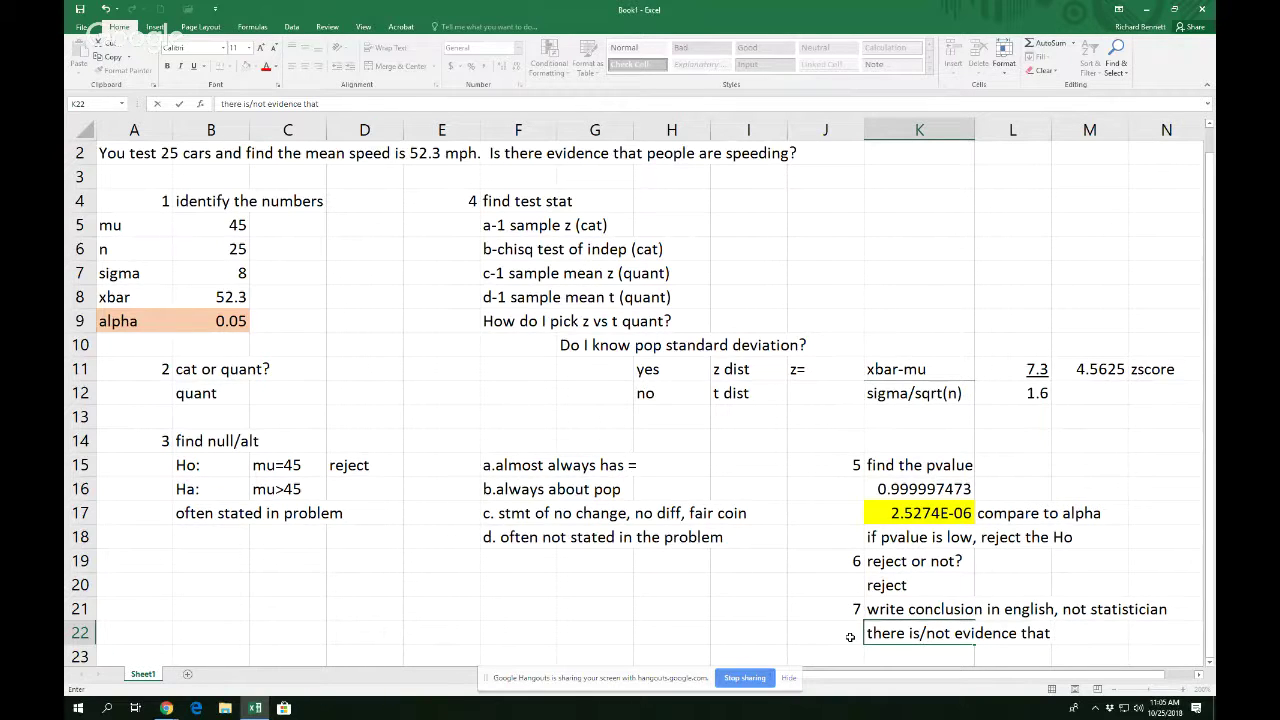
type("people are speeding")
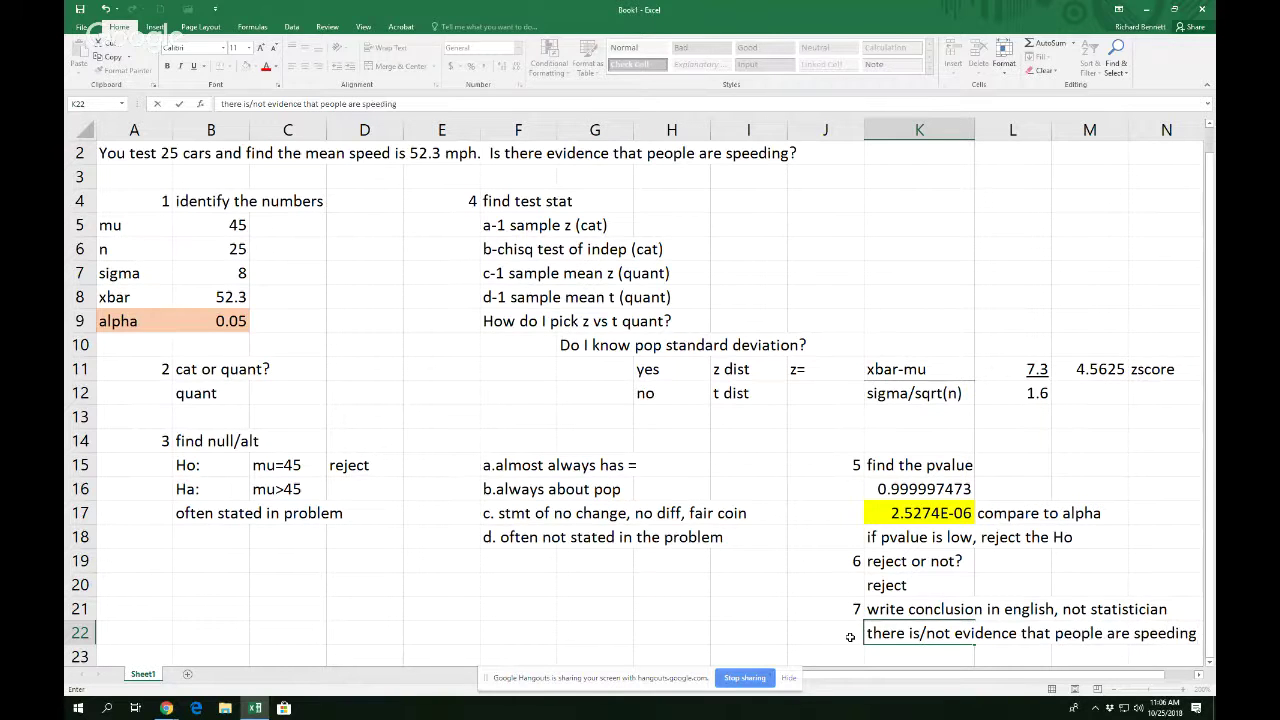
key("Return")
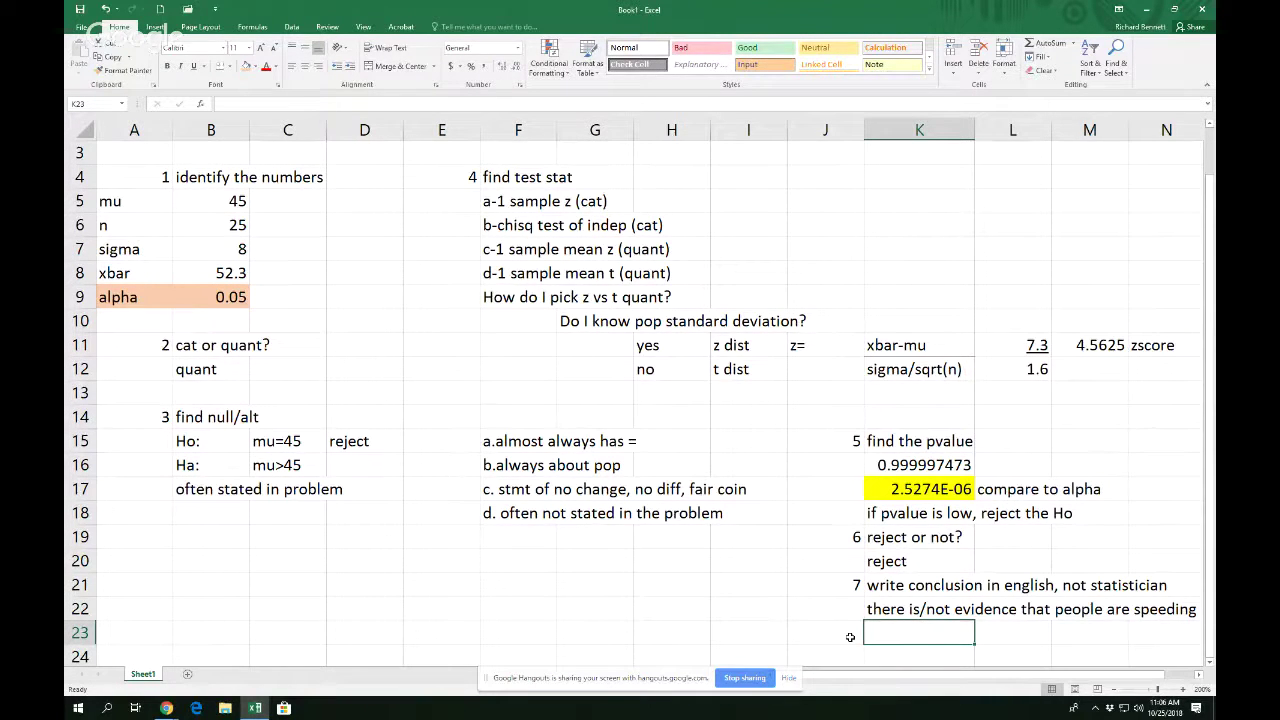
Edit the conclusion in K22 to read "there is evidence that people are speeding".
key("Up")
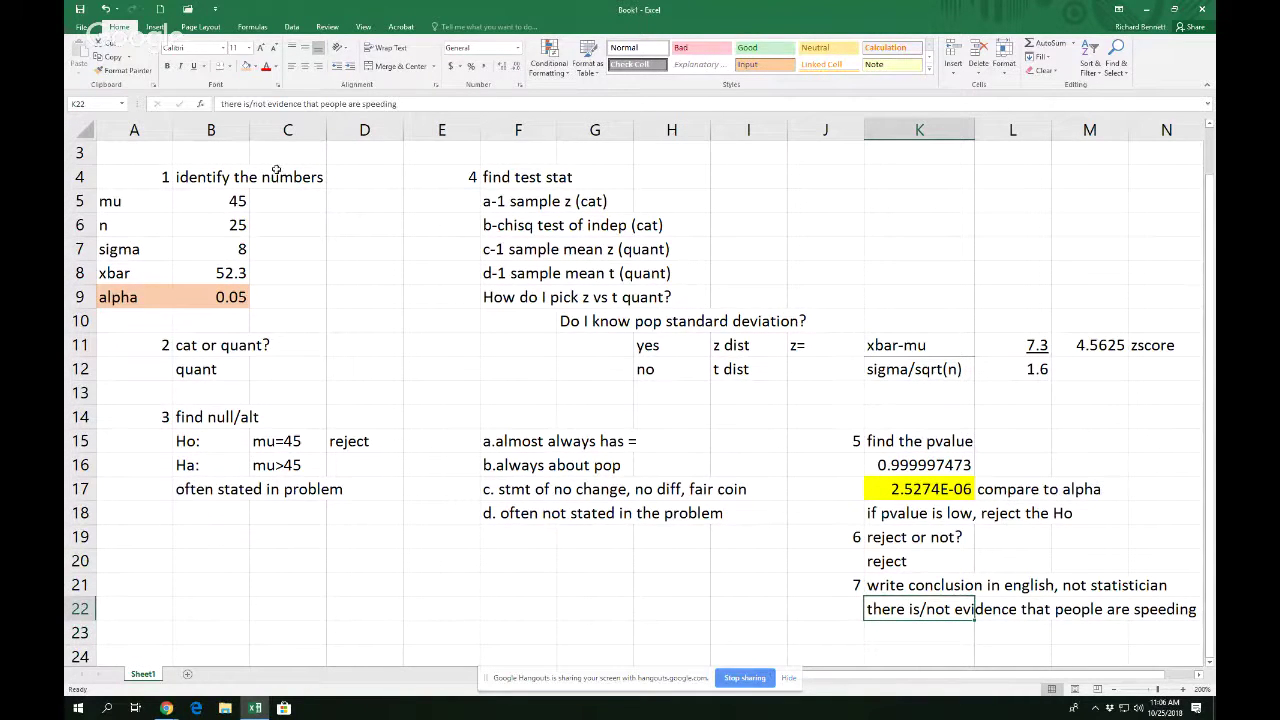
left_click(257, 103)
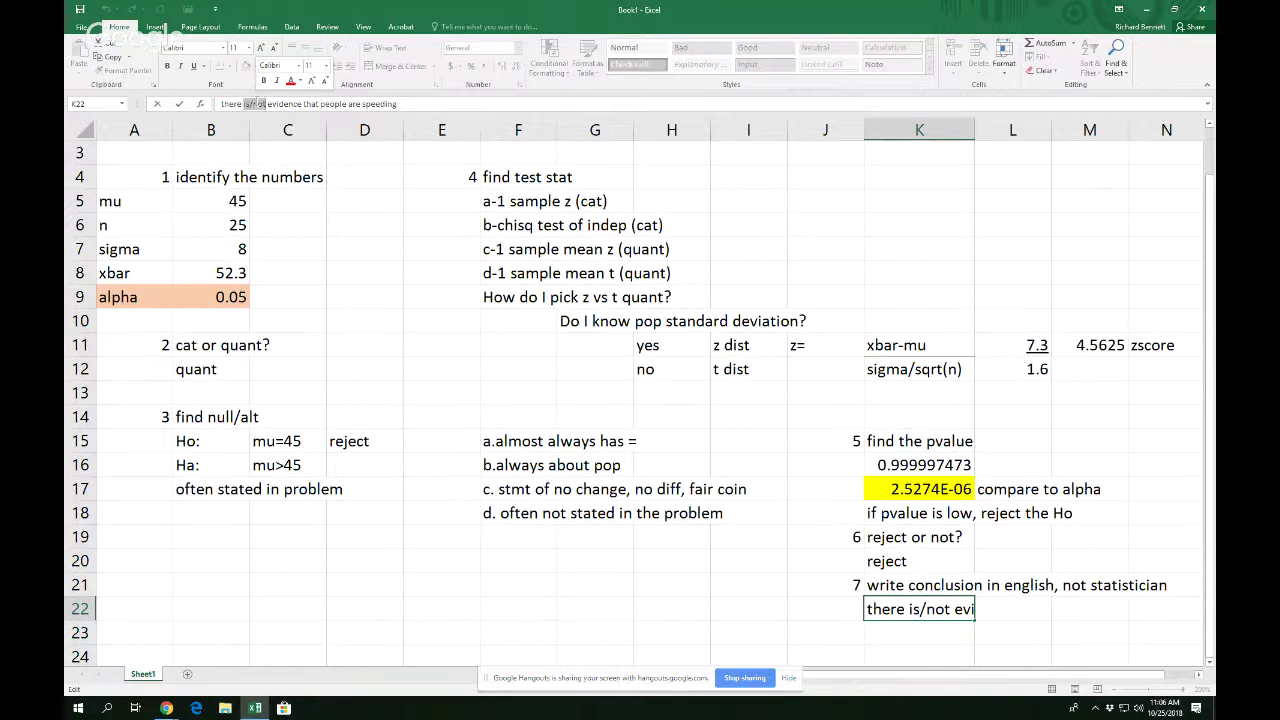
key("BackSpace")
key("Return")
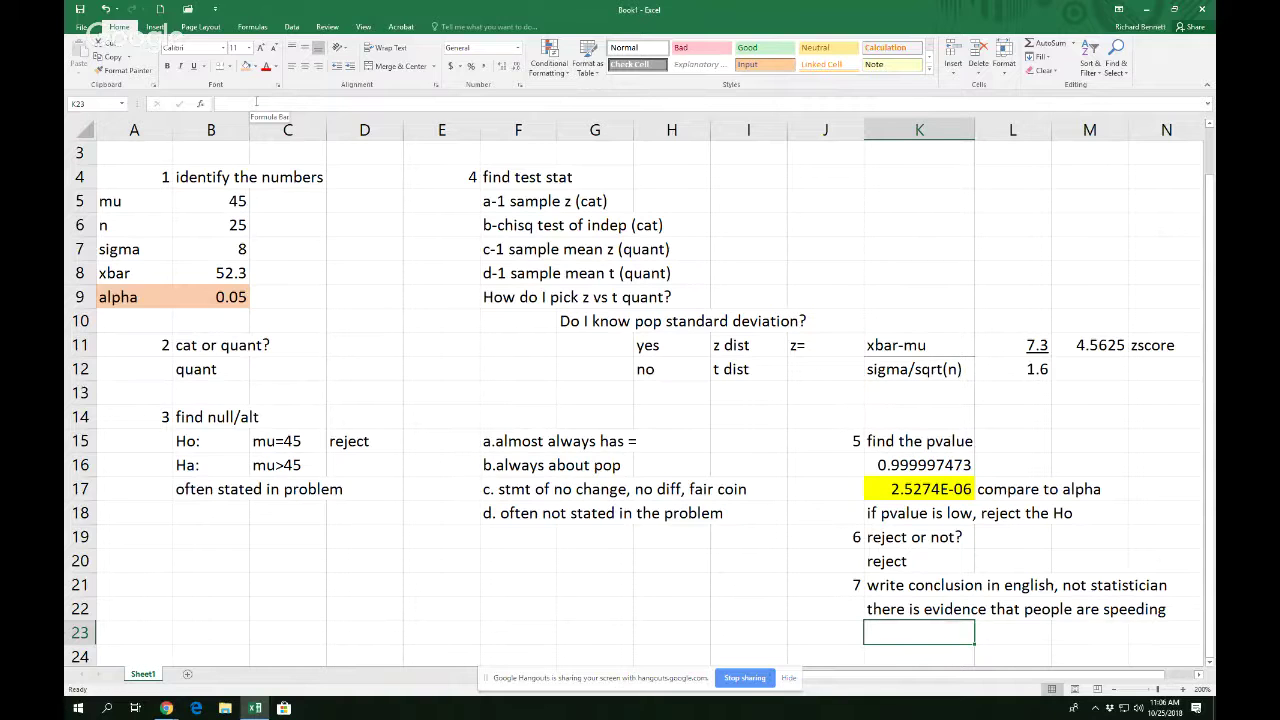
Replace the highlighted p-value in K17 with an example value of 0.15.
left_click(965, 489)
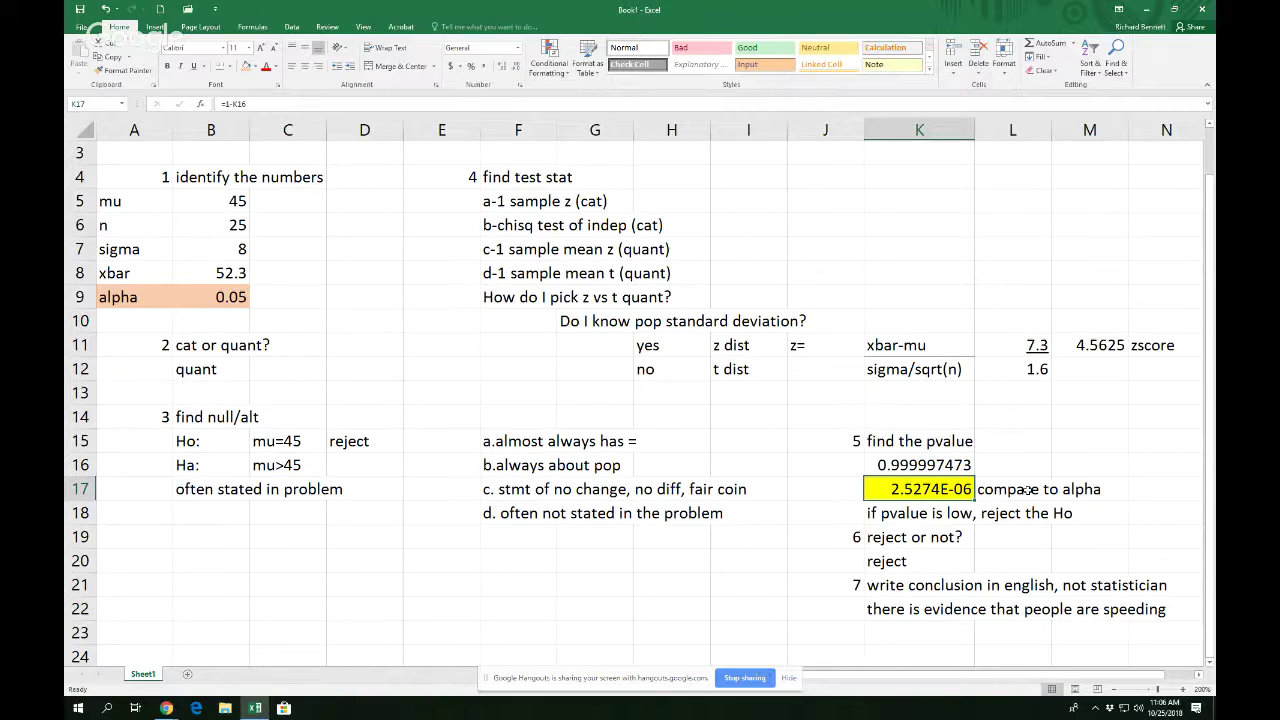
type(".")
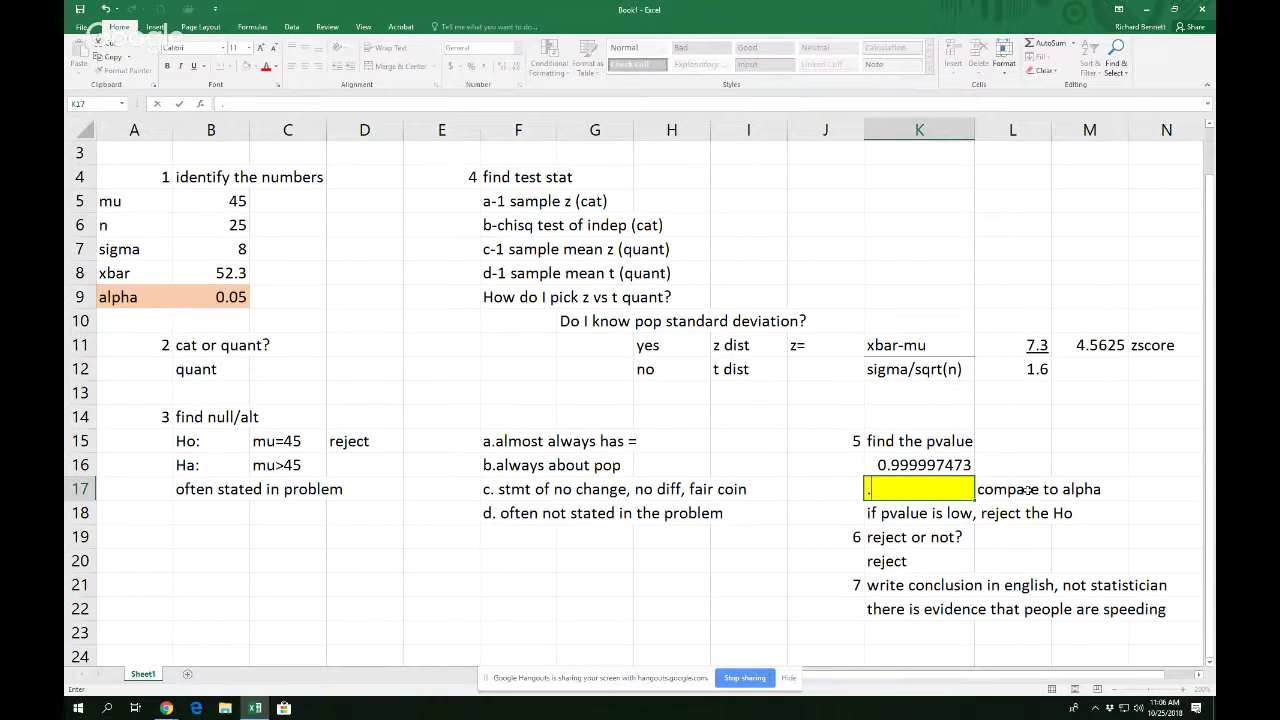
type("15")
key("Return")
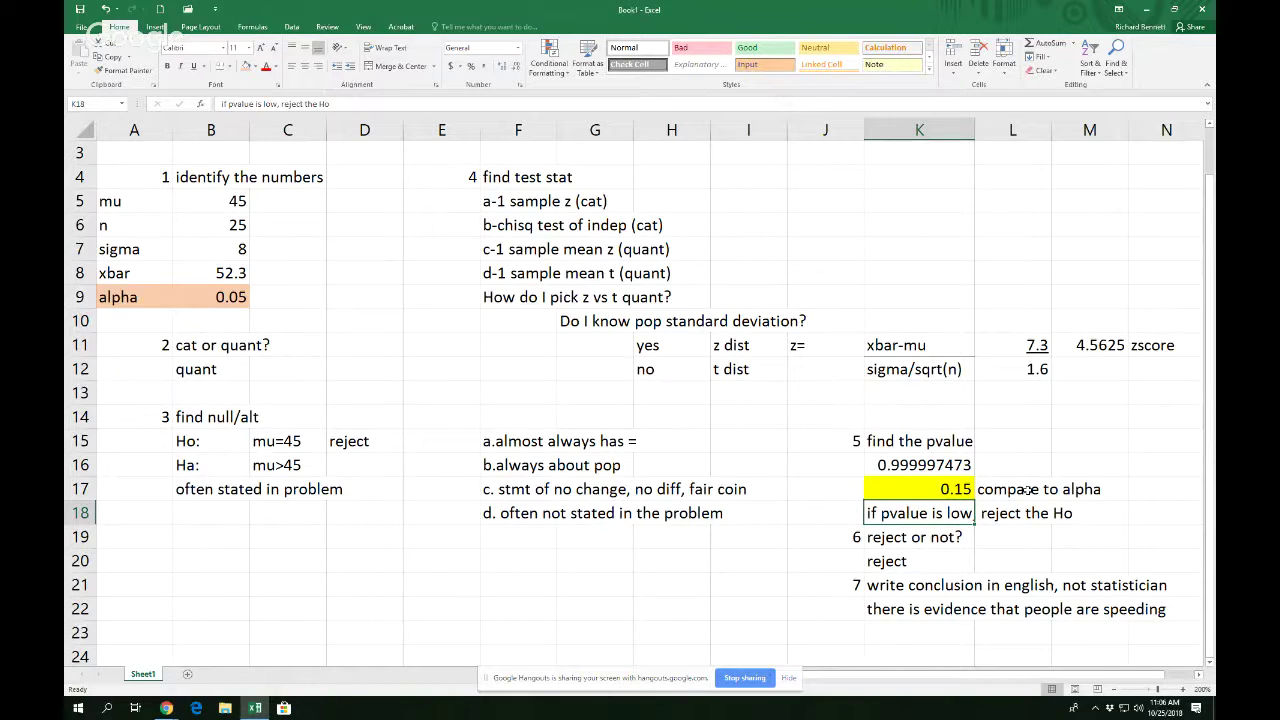
Change the decision in K20 to "do not reject".
left_click(946, 561)
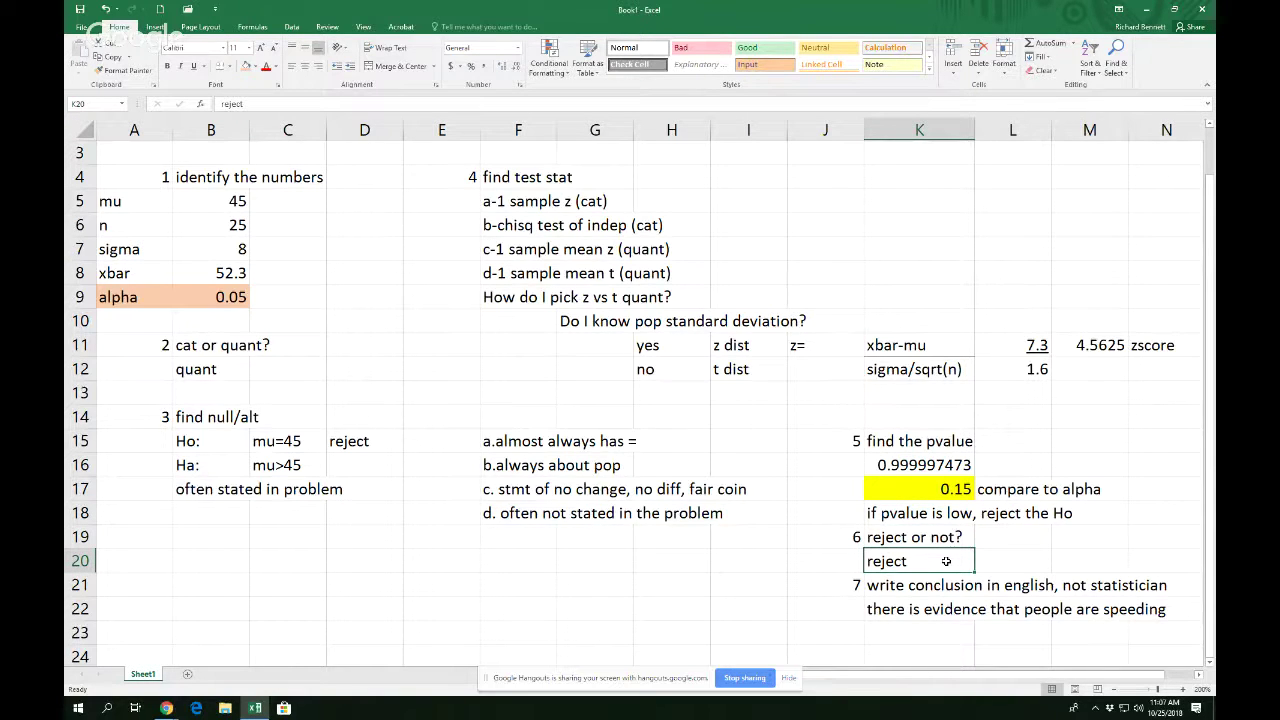
type("do nmot")
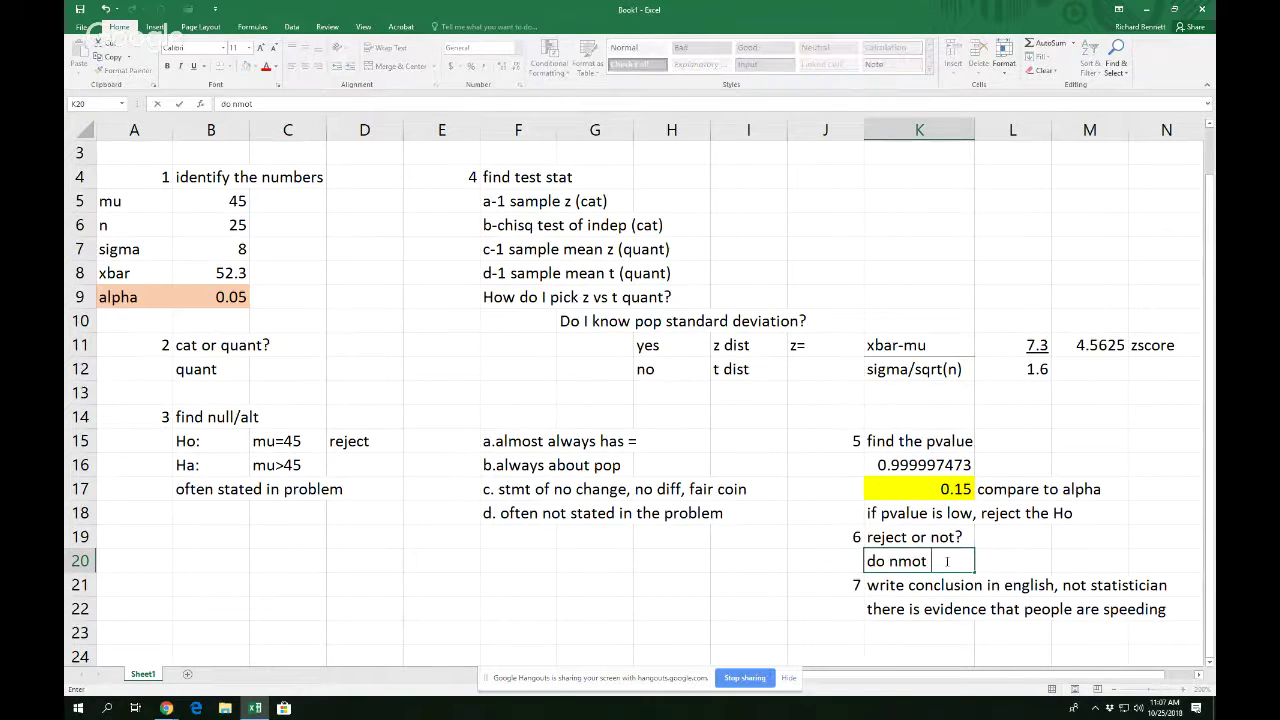
key("BackSpace")
key("BackSpace")
key("BackSpace")
type("ot reject")
key("Return")
key("Return")
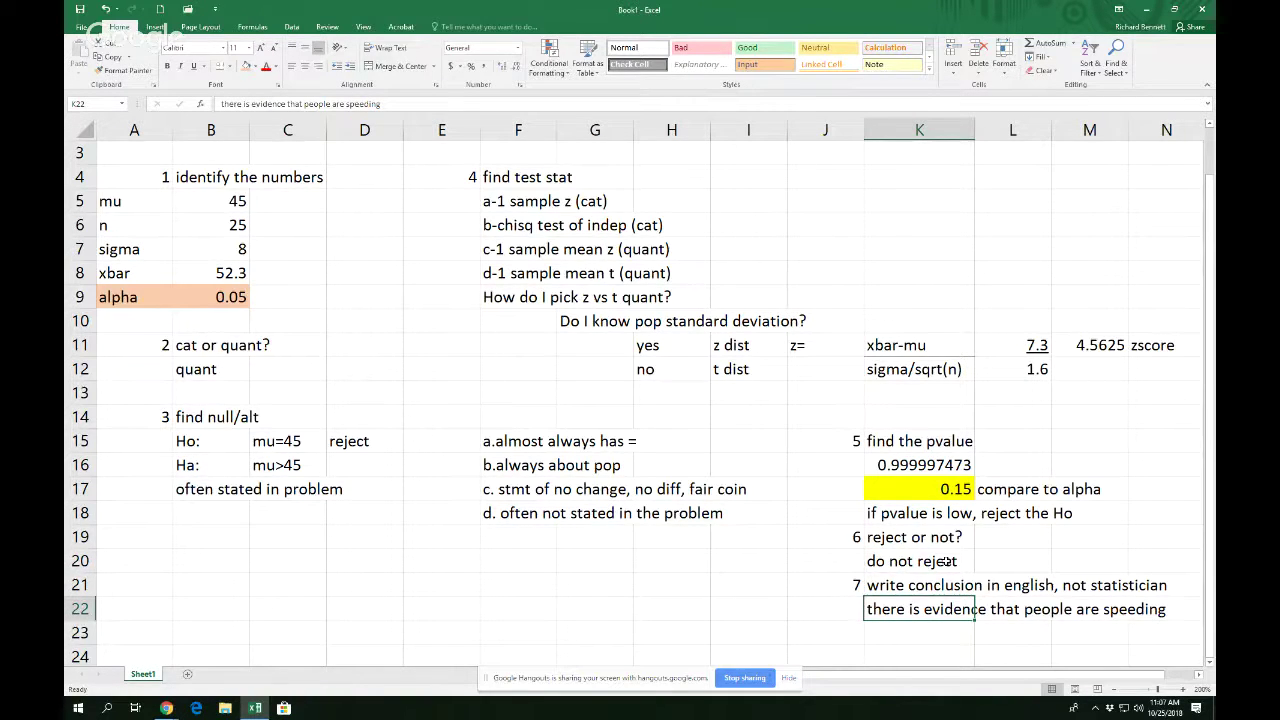
Edit the conclusion in K22 to read "there is NOT evidence that people are speeding".
left_click(251, 104)
type("NOT")
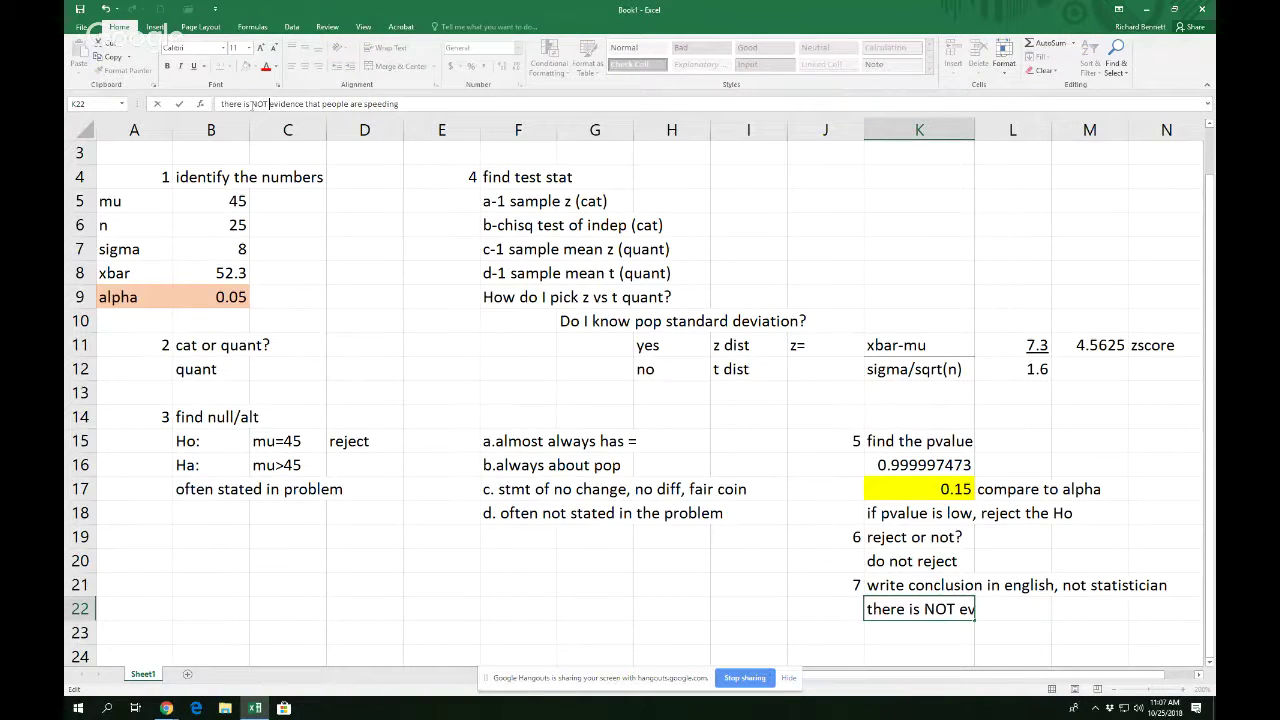
key("Return")
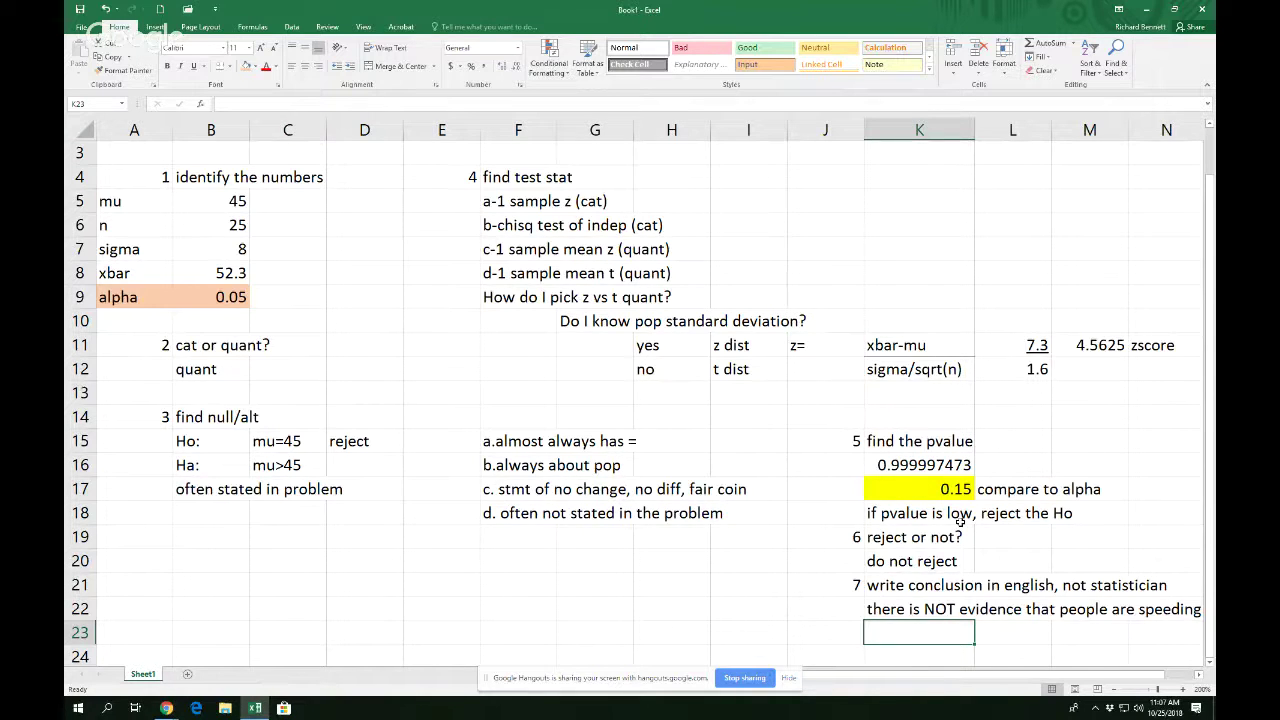
Undo the example edits to the conclusion, the decision and the p-value.
key("ctrl+z")
key("ctrl+z")
key("ctrl+z")
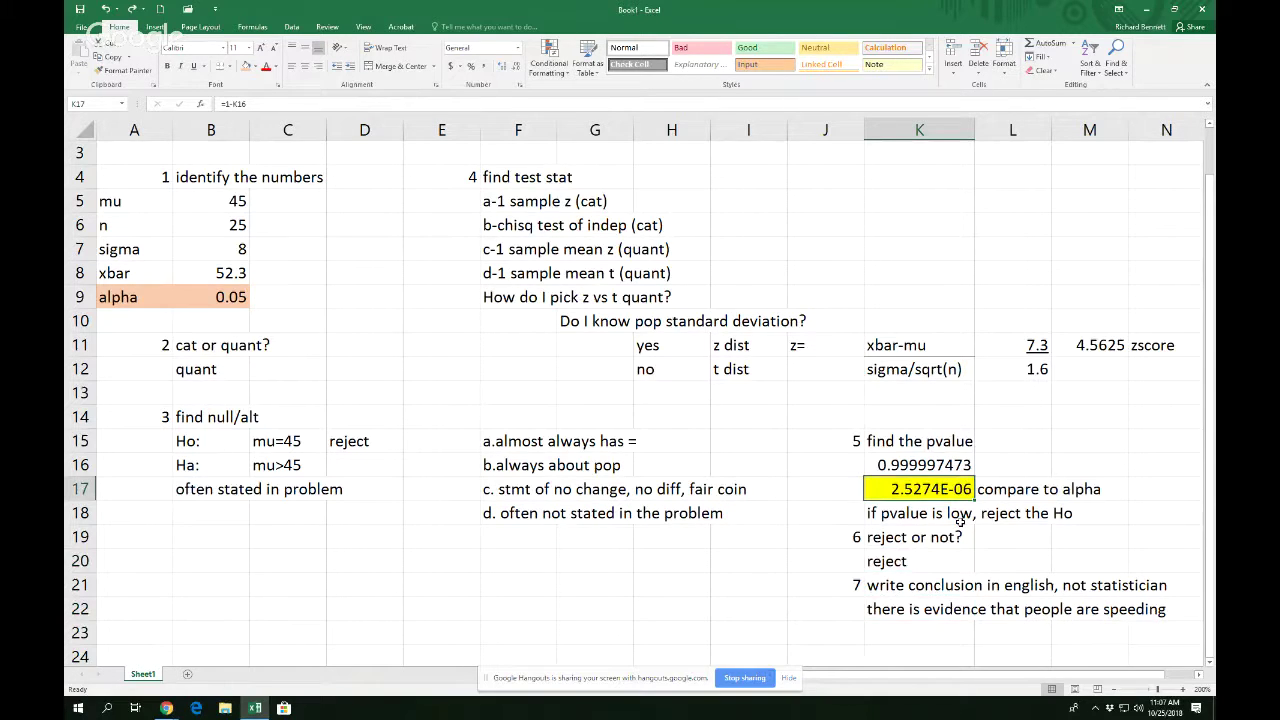
Set the sample size n in B6 to 5 and check the recalculated z-score in M11.
left_click(242, 233)
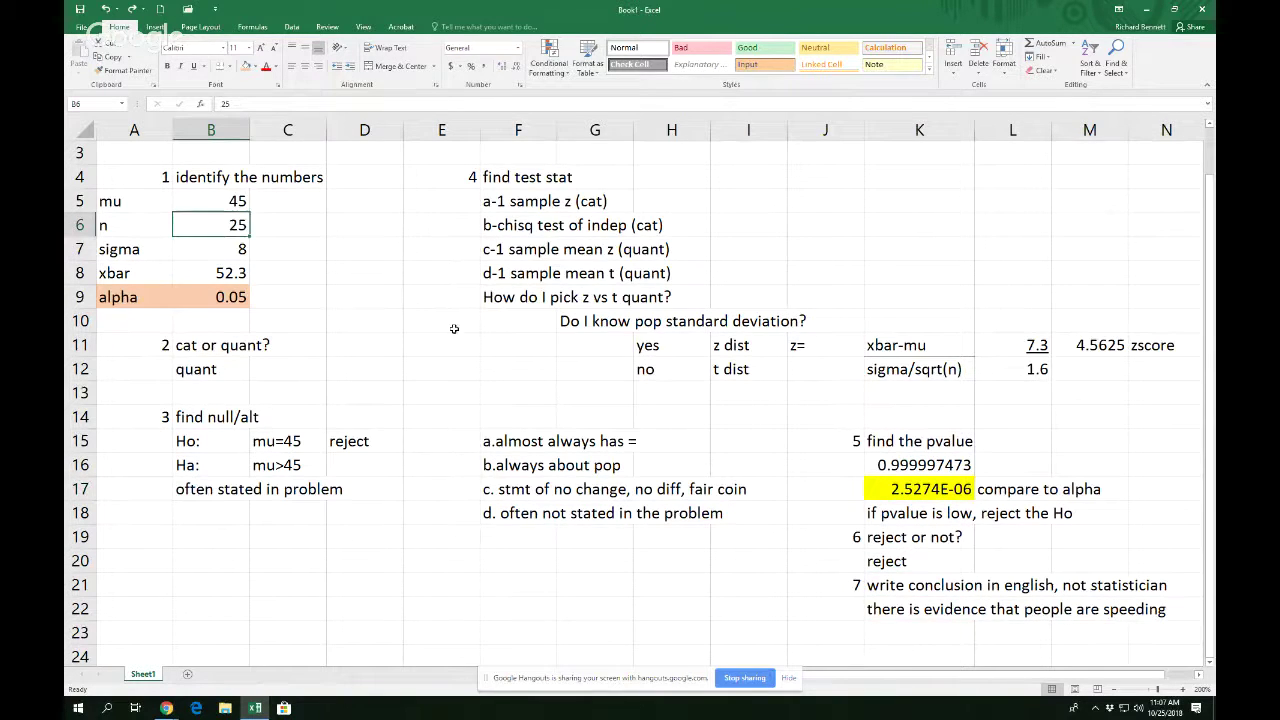
left_click(227, 104)
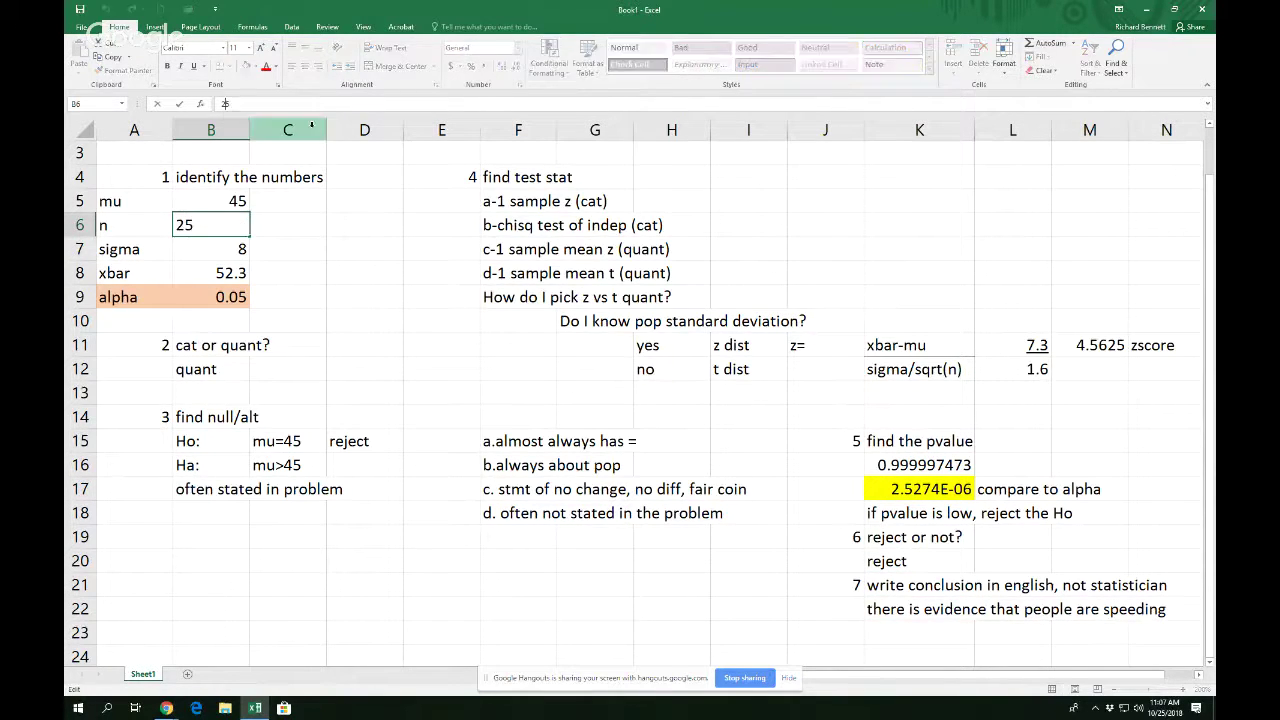
key("BackSpace")
key("Return")
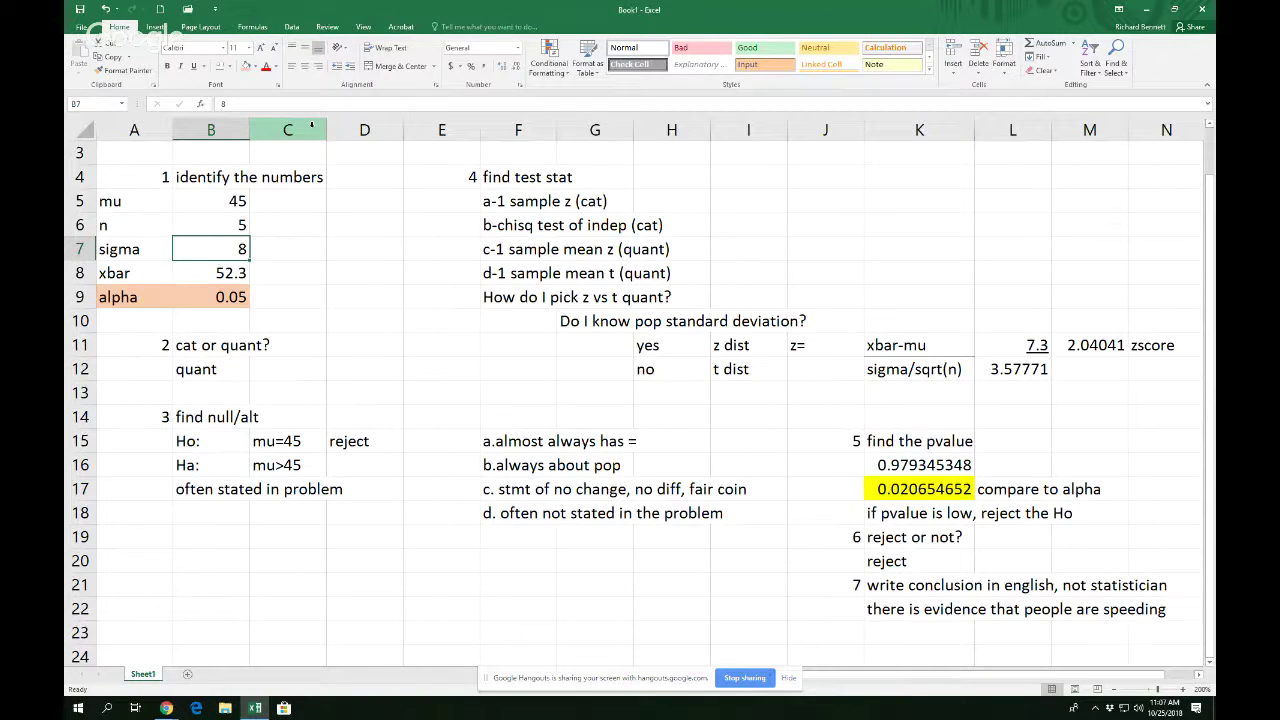
left_click(1094, 345)
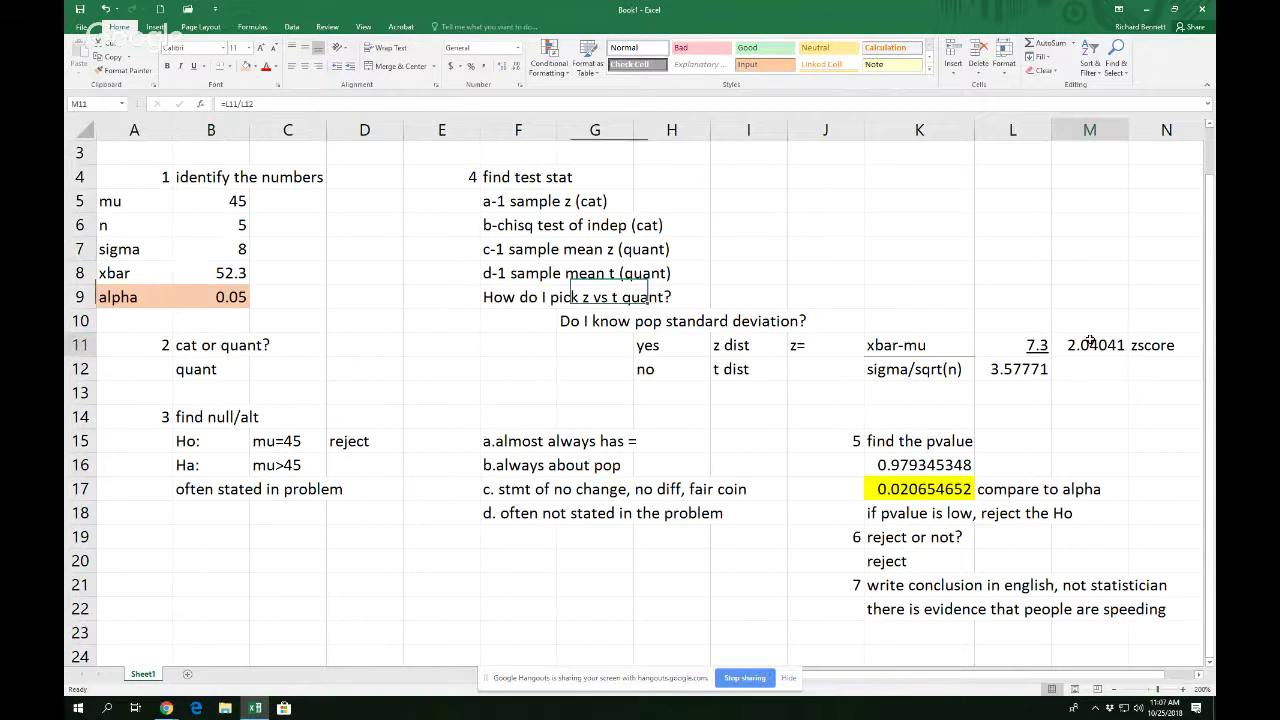
Set the sample size n in B6 to 2.
left_click(224, 224)
type("2")
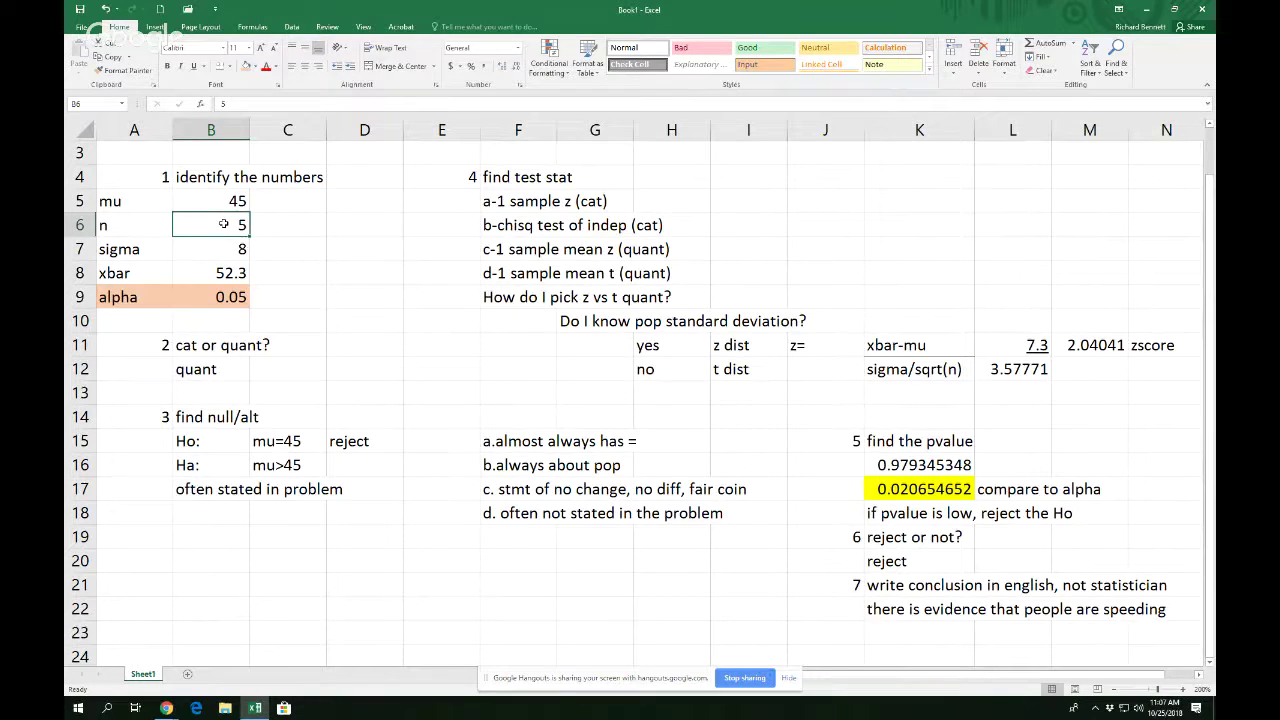
key("Return")
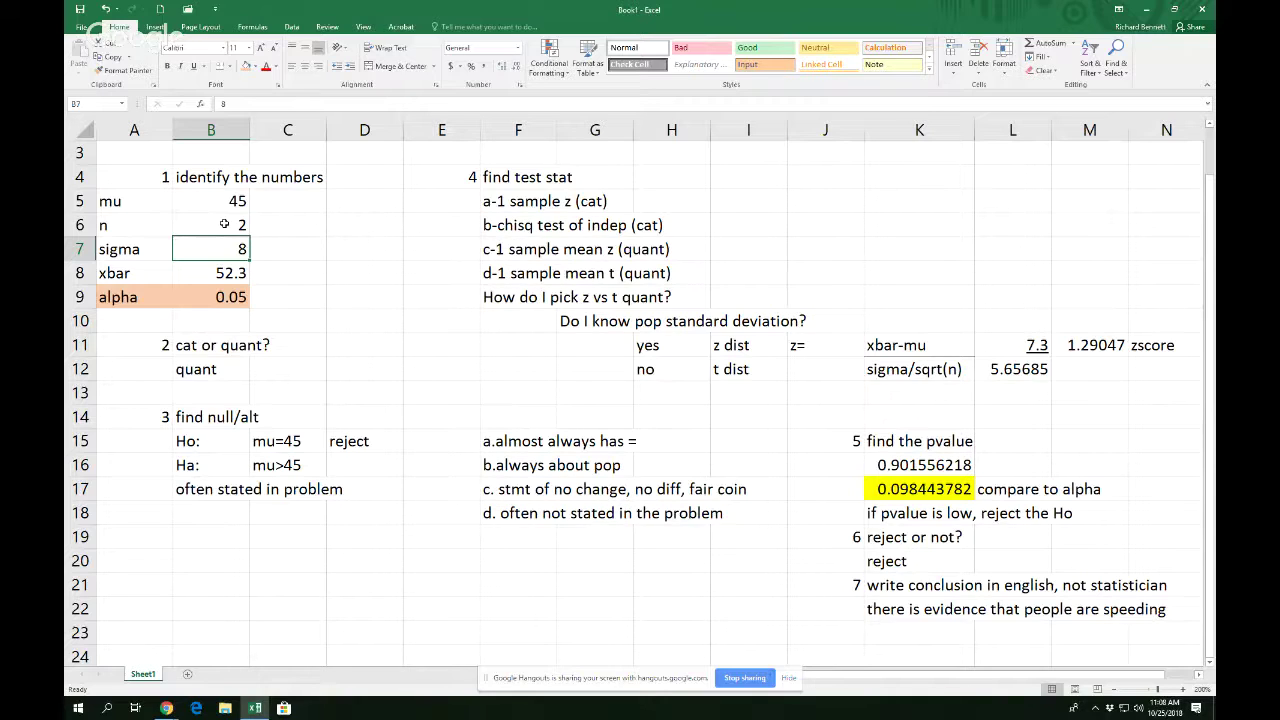
Examine how the smaller sample affects the z-score's numerator and denominator, the z-score and the p-value to compare with alpha.
left_click(223, 271)
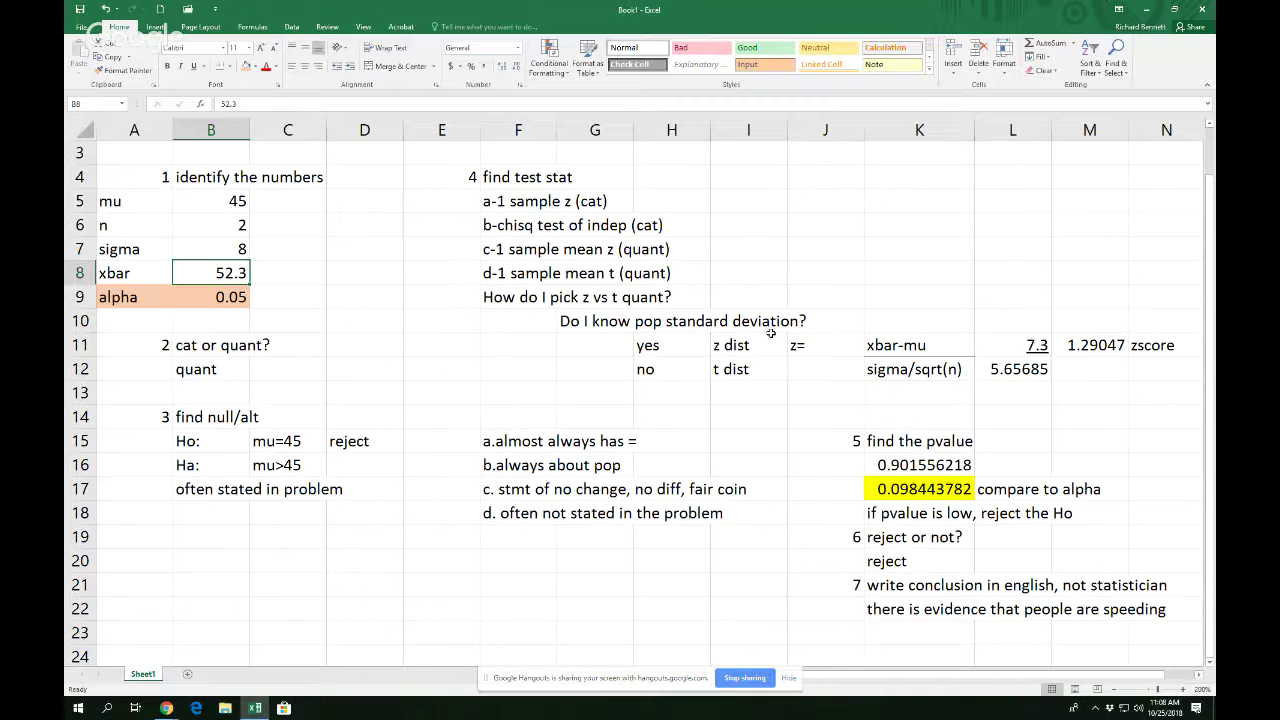
left_click(1006, 344)
left_click(1020, 364)
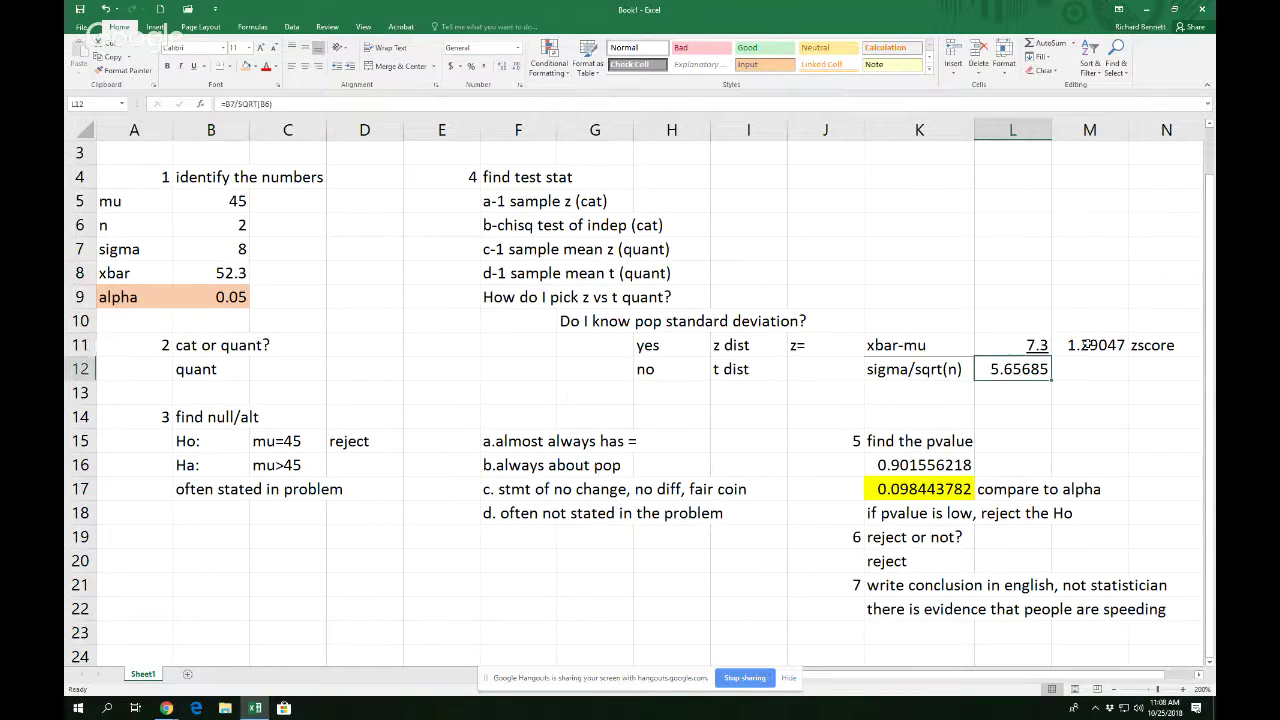
left_click(1086, 344)
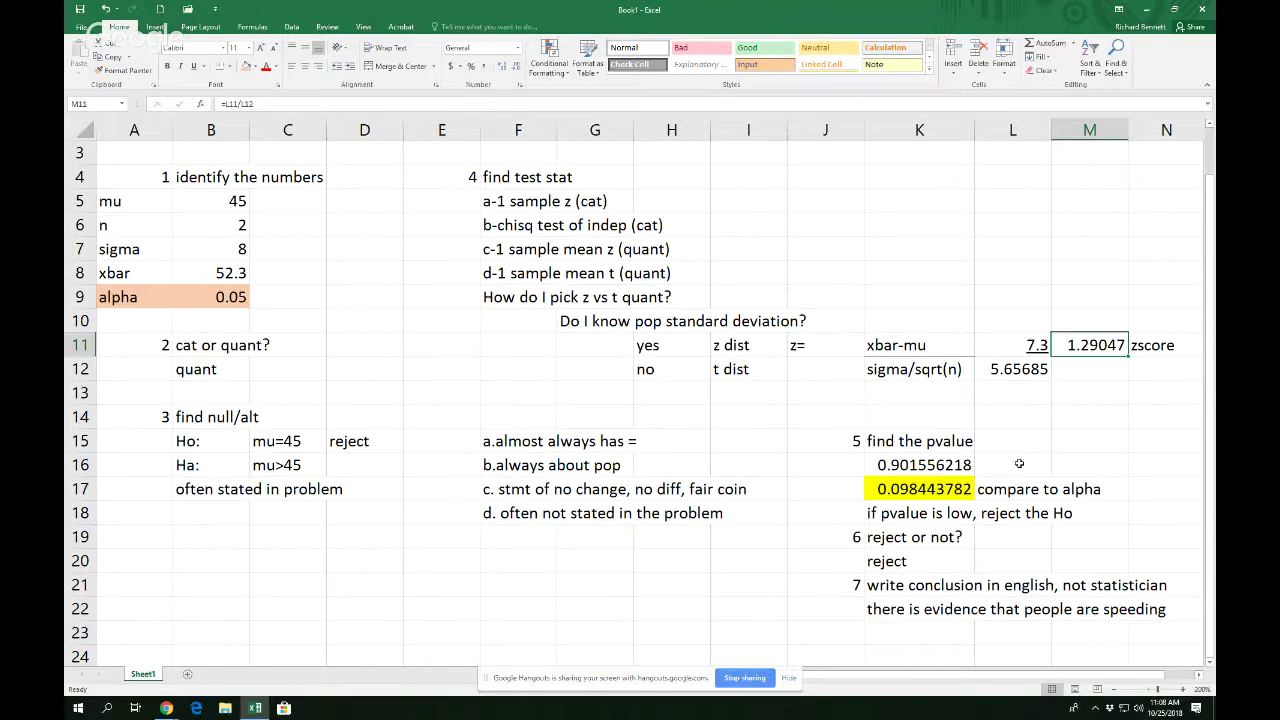
left_click(932, 494)
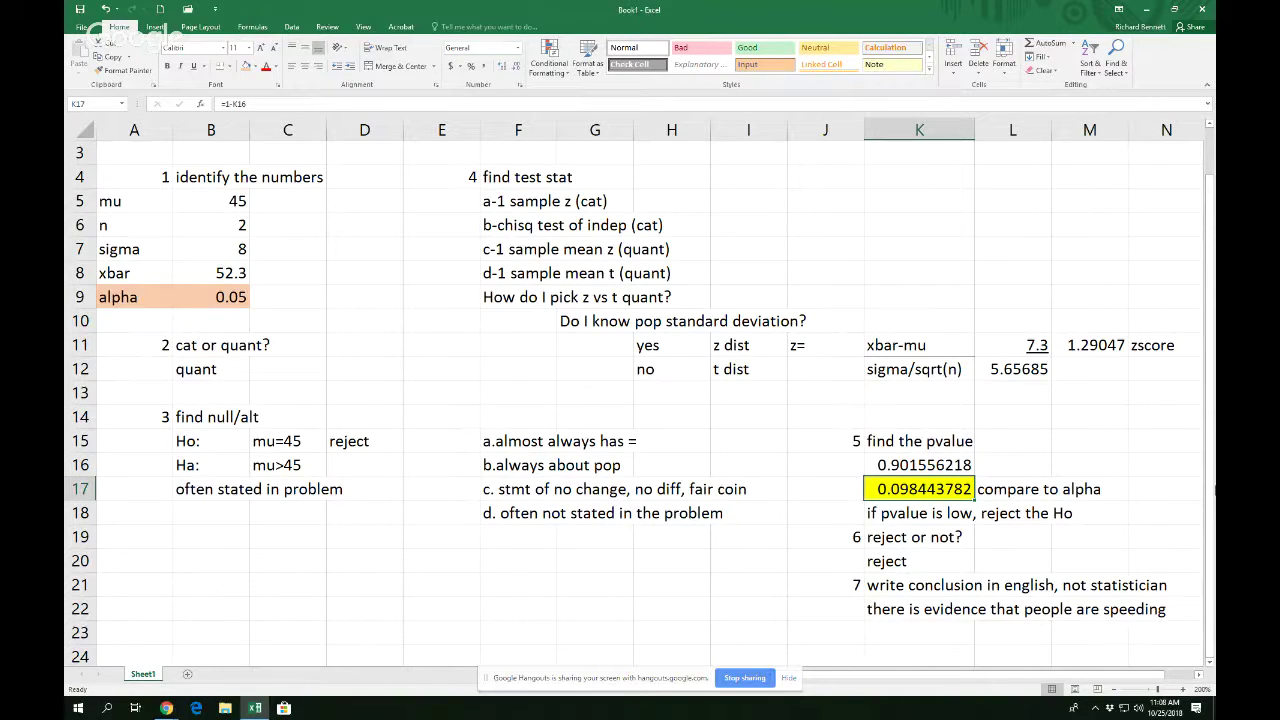
left_click(999, 492)
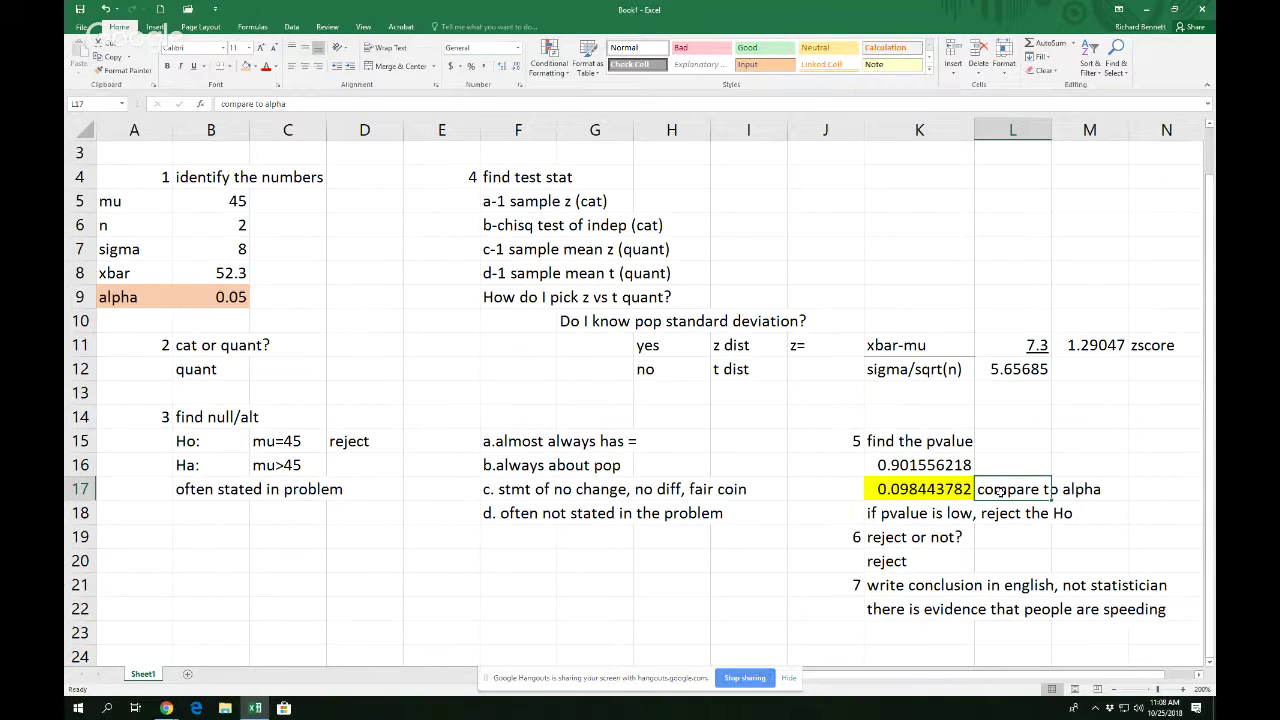
Compare the p-value in K17 with alpha and change the decision in K20 to "do not reject null".
left_click_drag(195, 296, 142, 293)
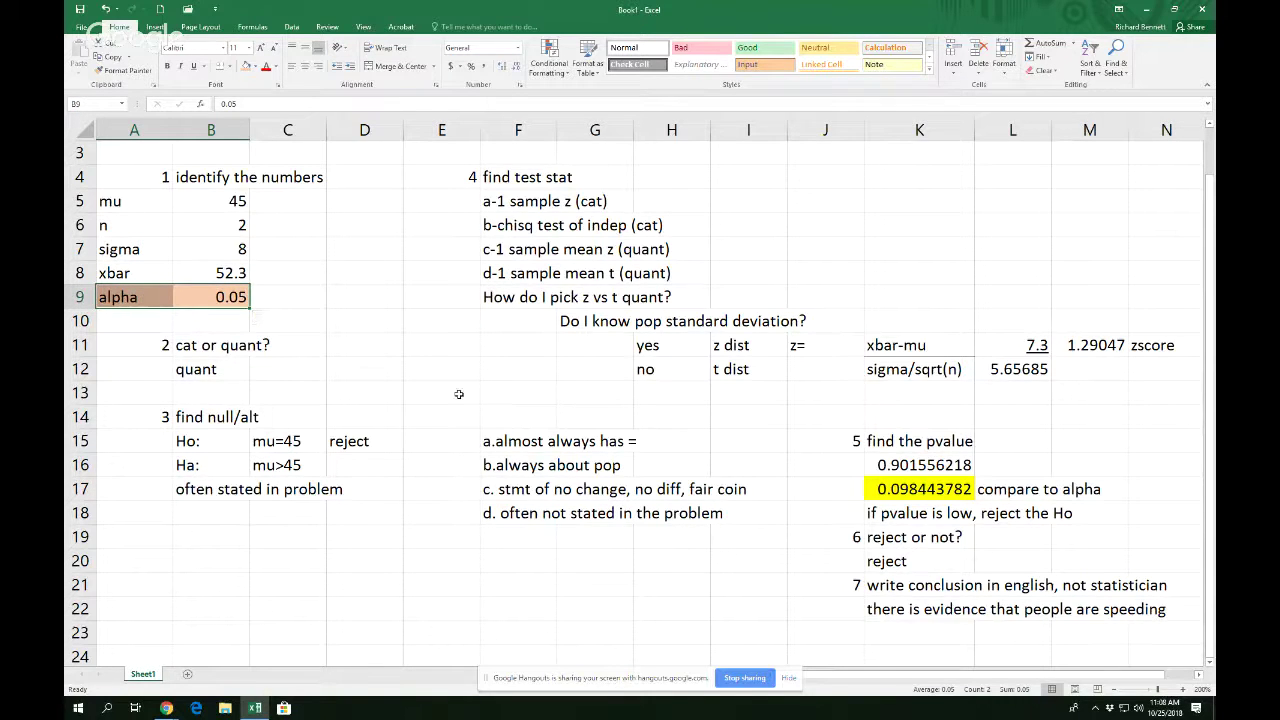
left_click(938, 491)
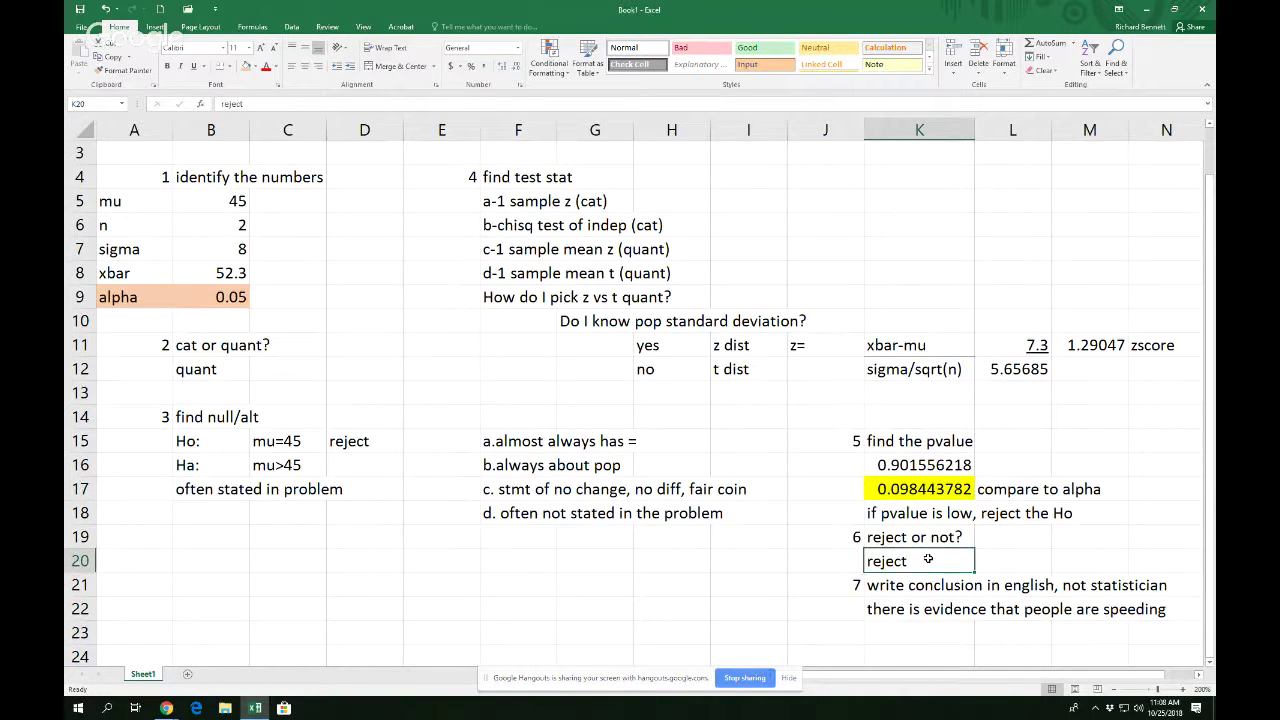
key("BackSpace")
type("do not r")
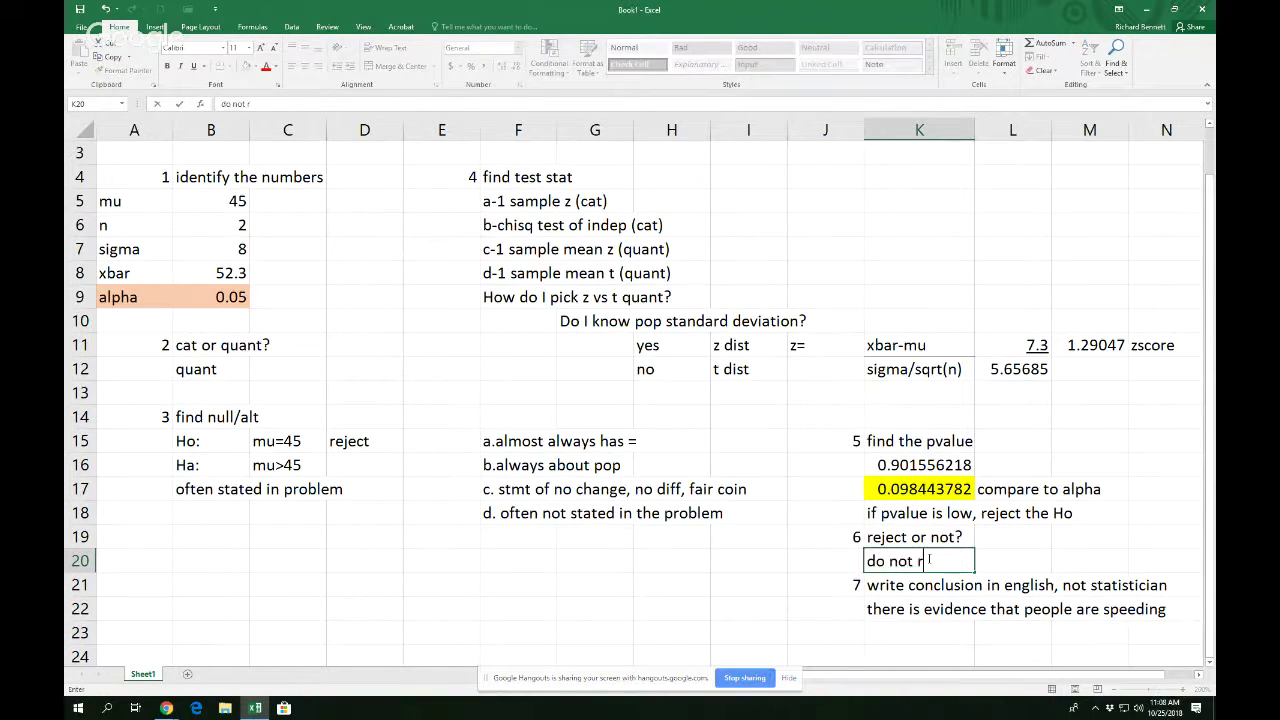
type("eject null")
key("Return")
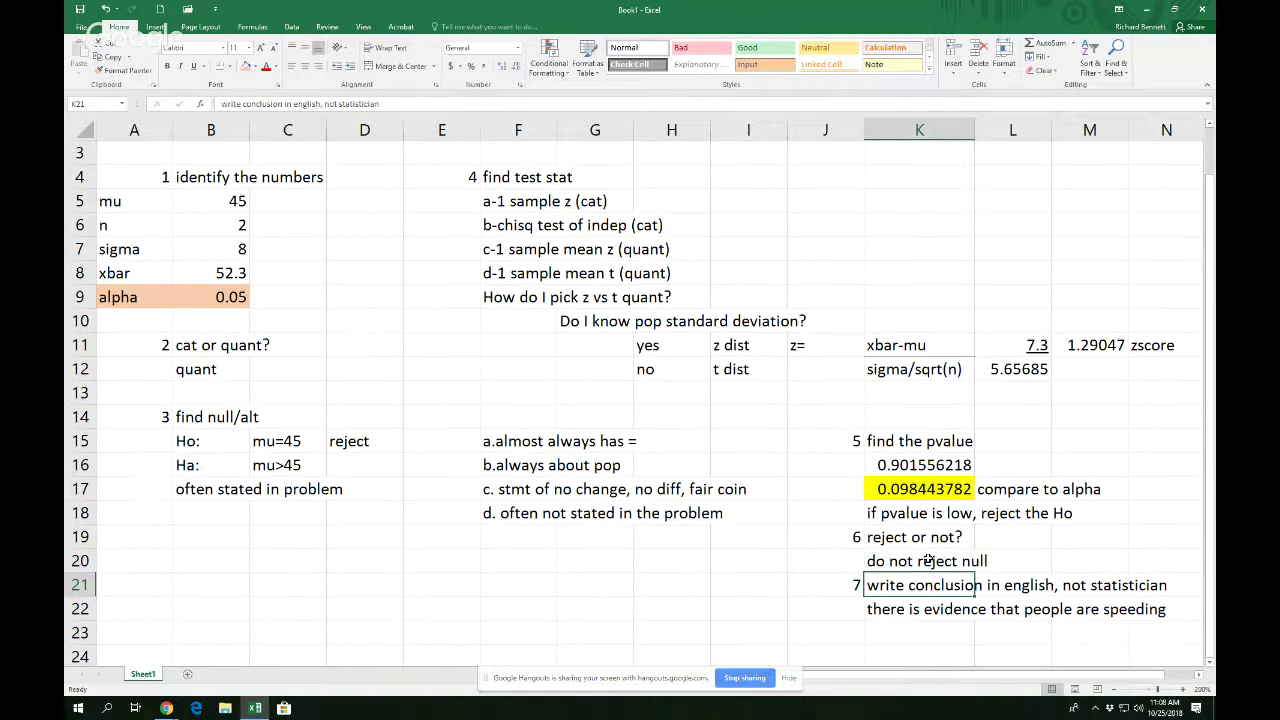
Reword the conclusion in K22 as "there is not enough evidence that people are speeding".
left_click(913, 605)
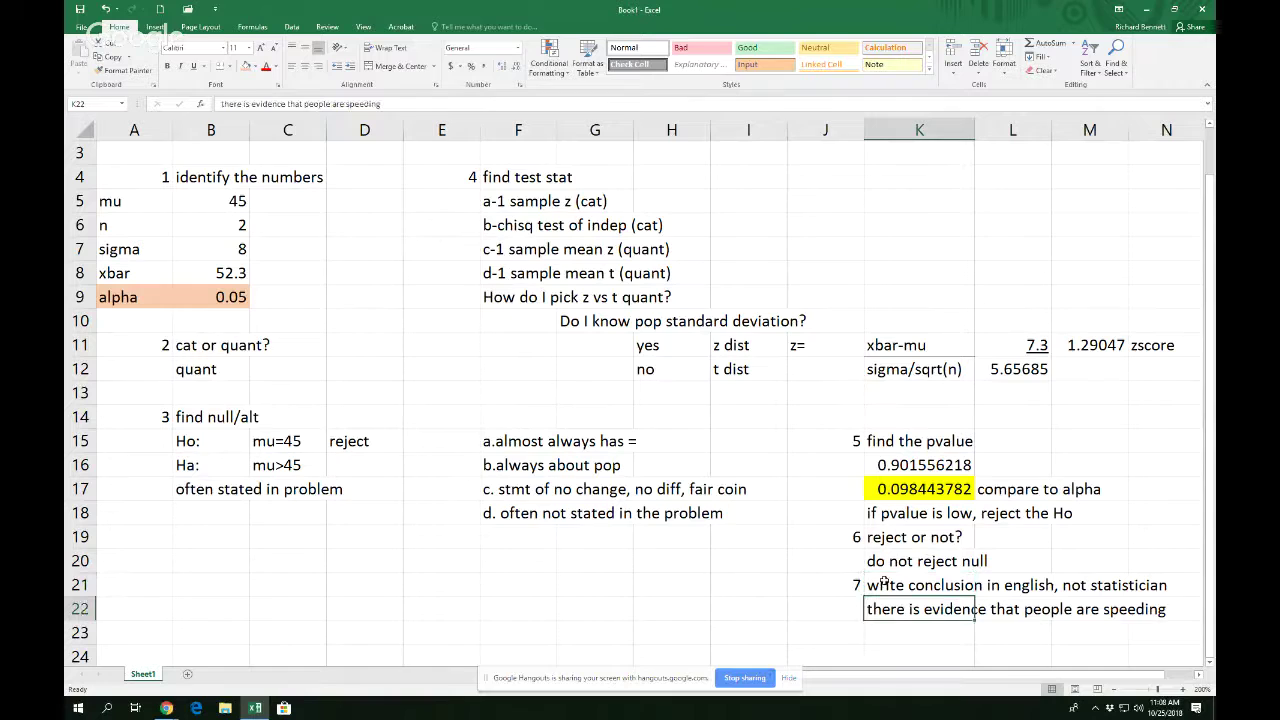
left_click(253, 104)
type("not enough")
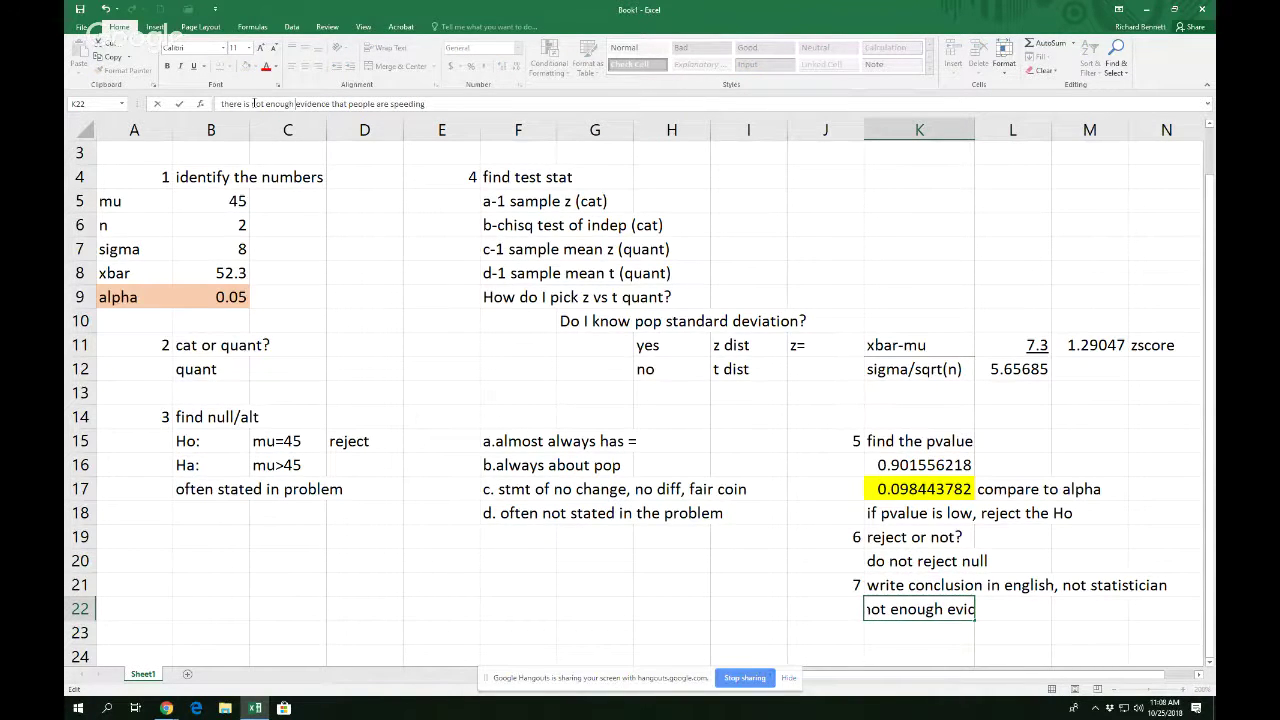
key("Return")
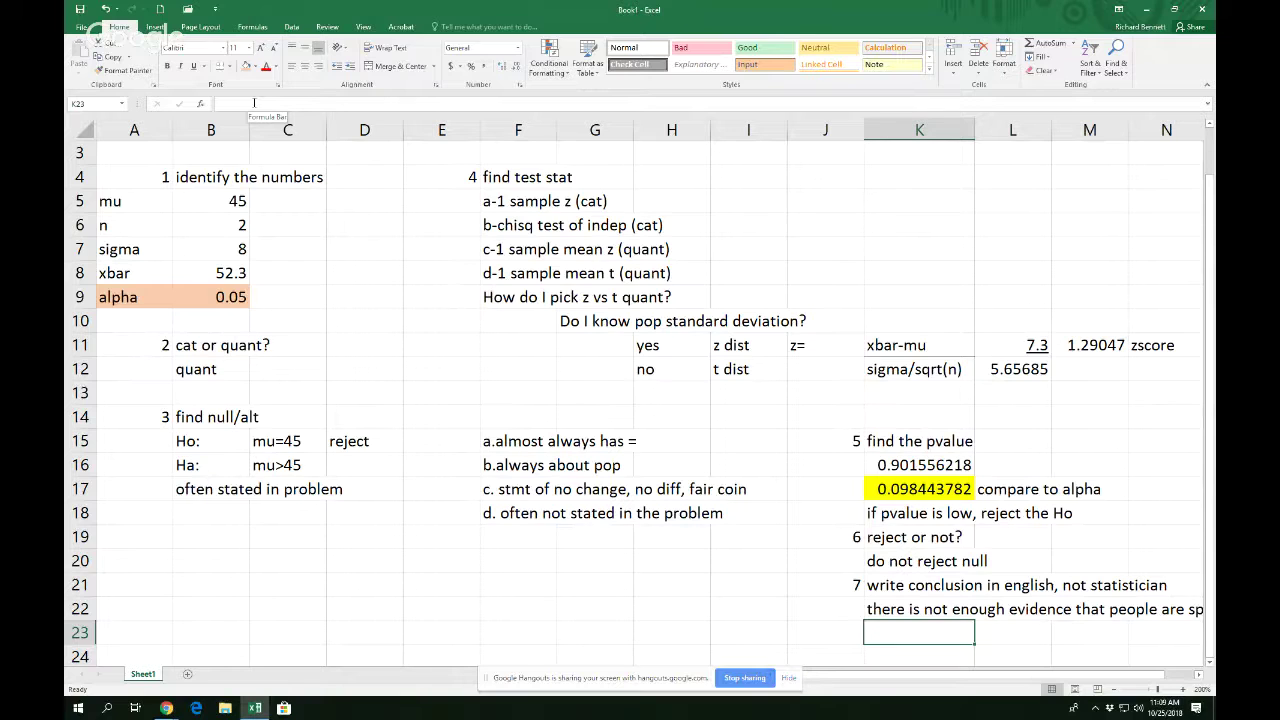
left_click(930, 606)
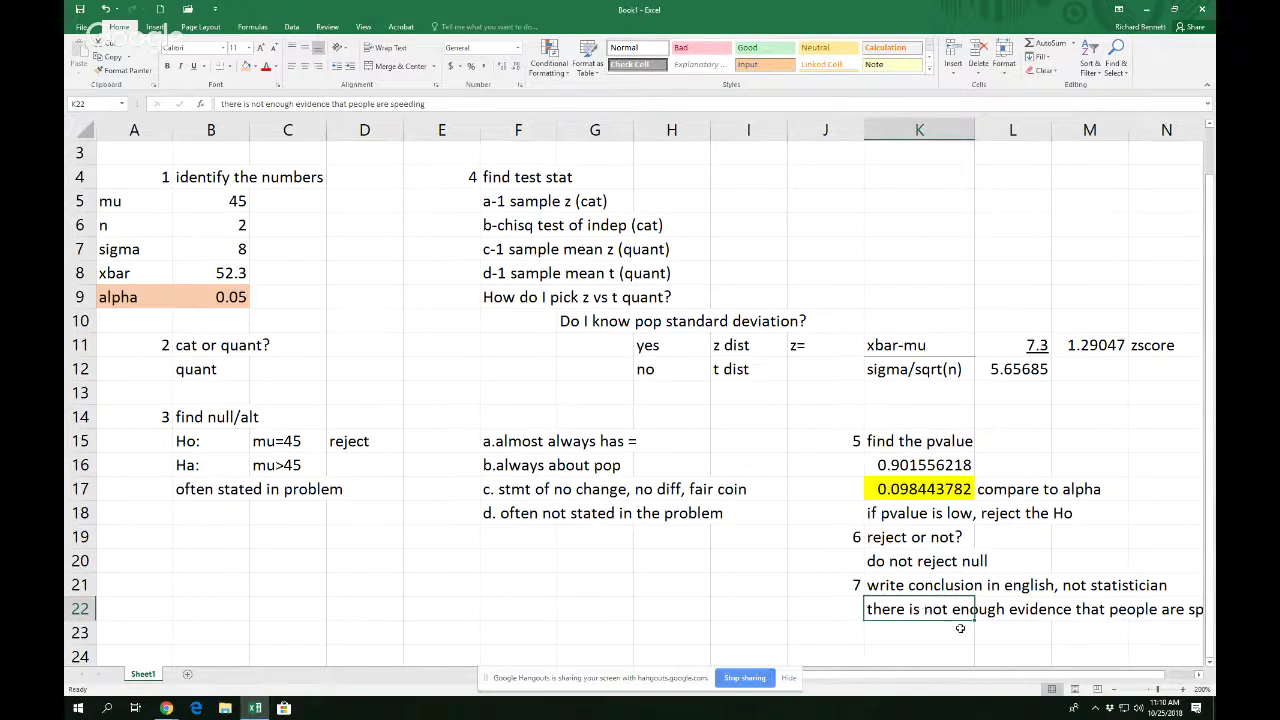
Set the sample size n in B6 to 25.
scroll(930, 610, "up", 2)
left_click(228, 278)
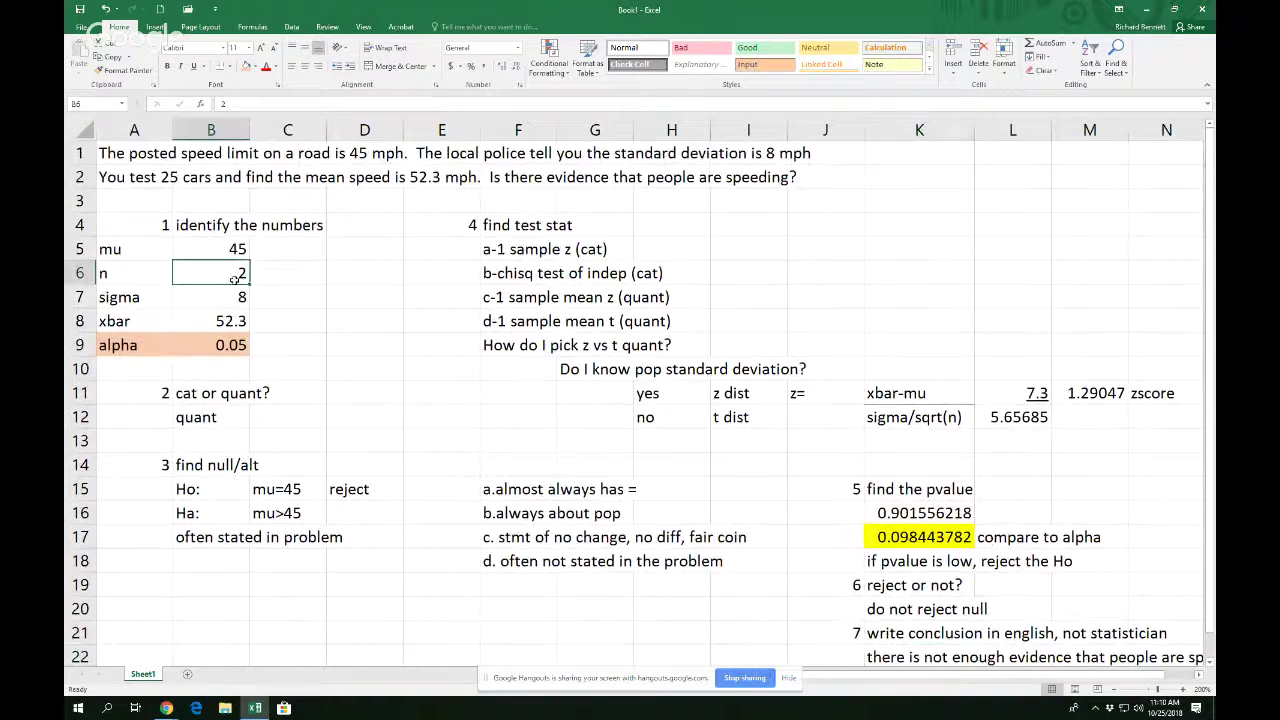
type("25")
key("Return")
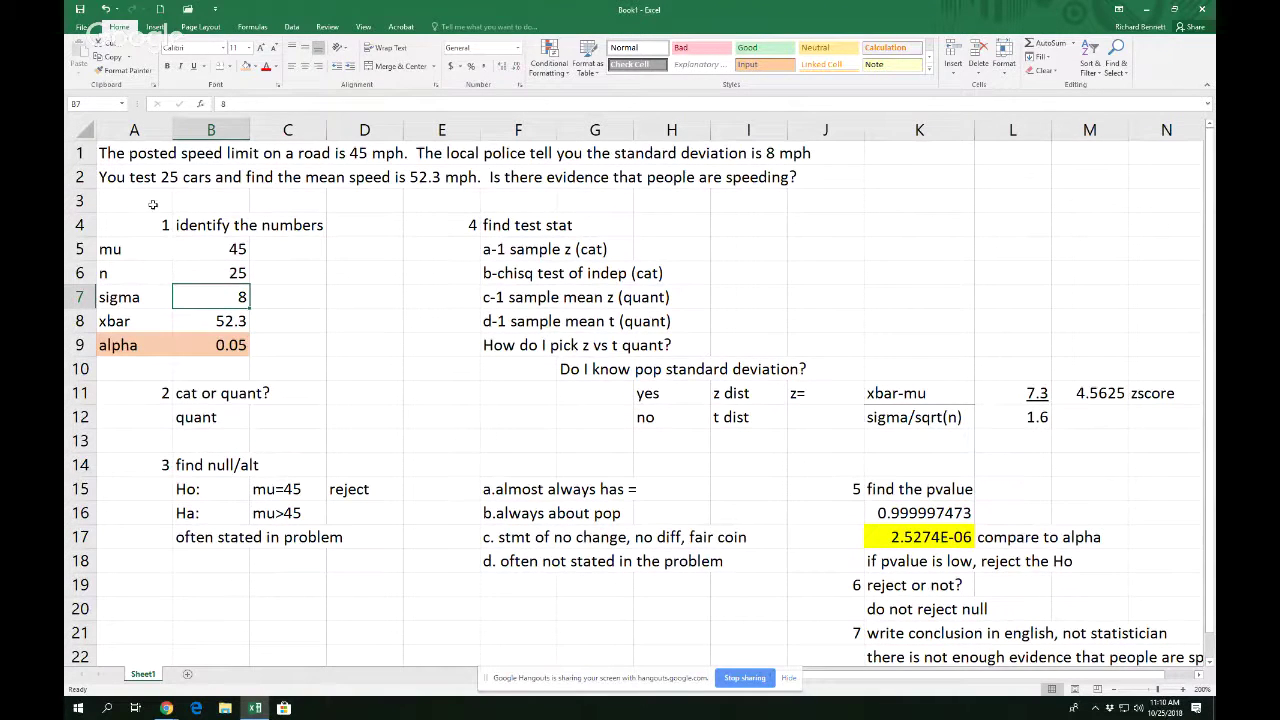
left_click(232, 273)
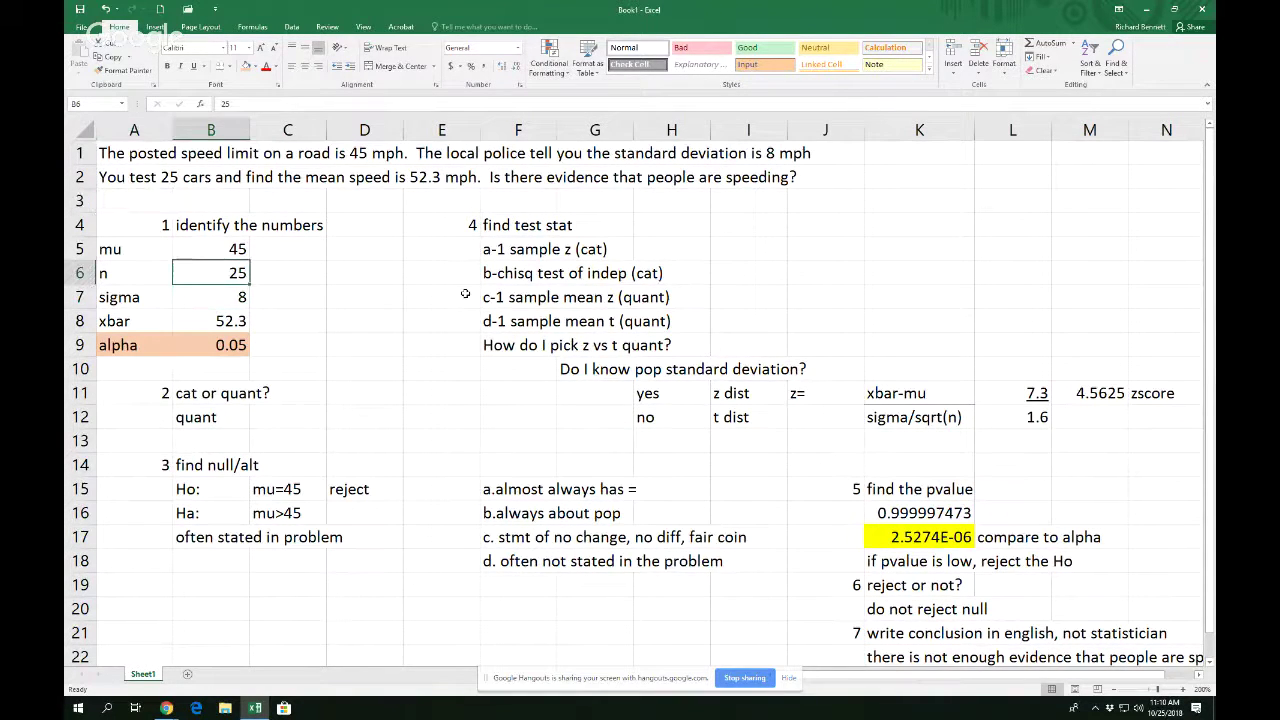
Add the assumption "It is known the speed of cars comes from Normal dist." in A3 below the problem text.
left_click(142, 203)
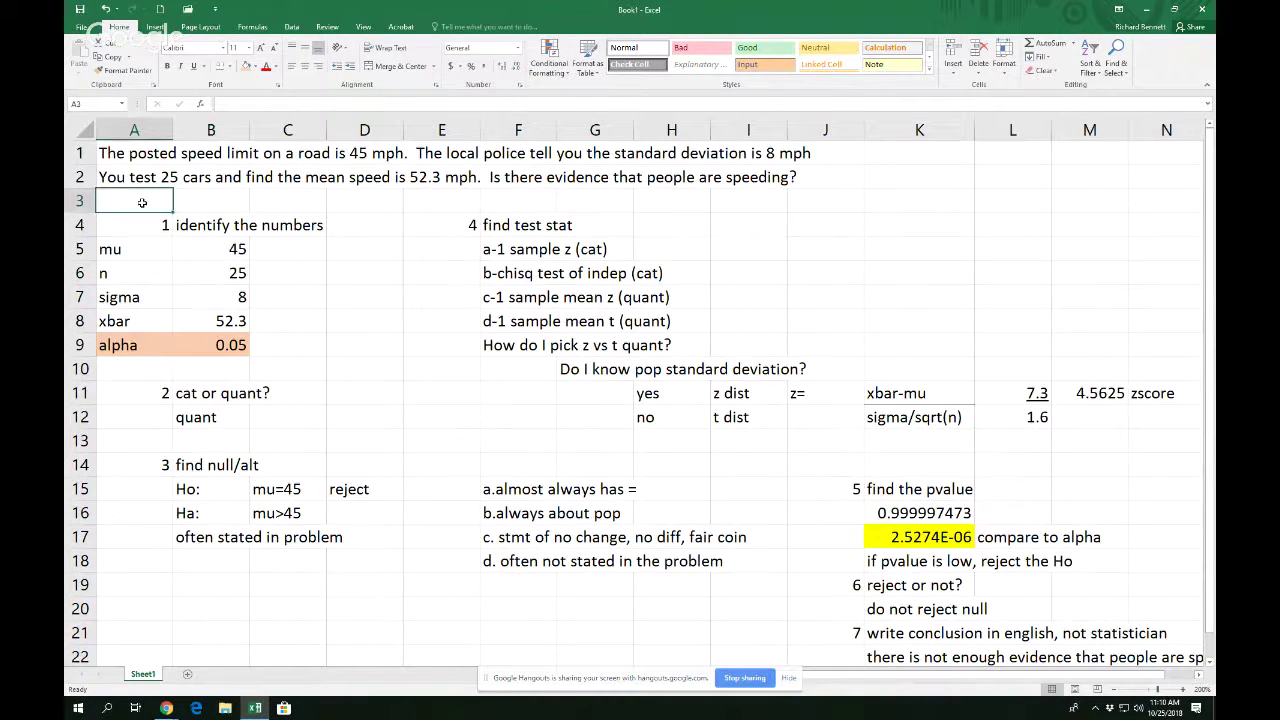
type("It is known the")
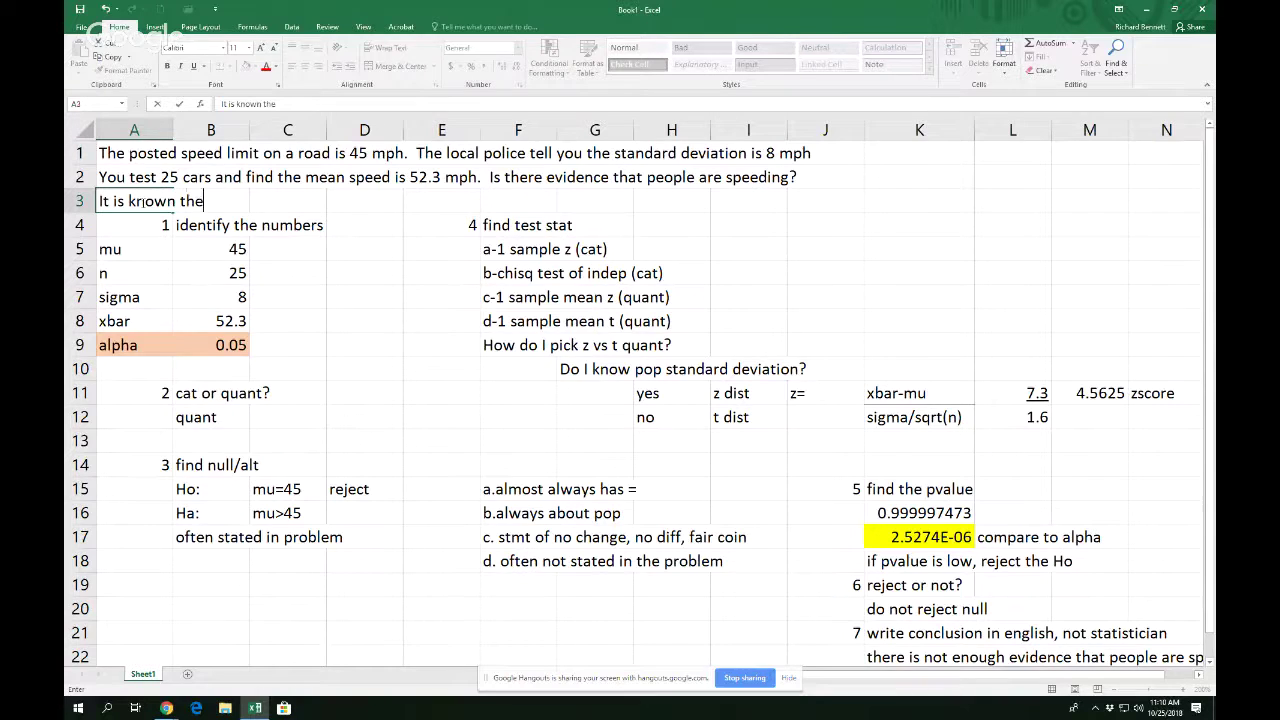
type(" speed of cxa")
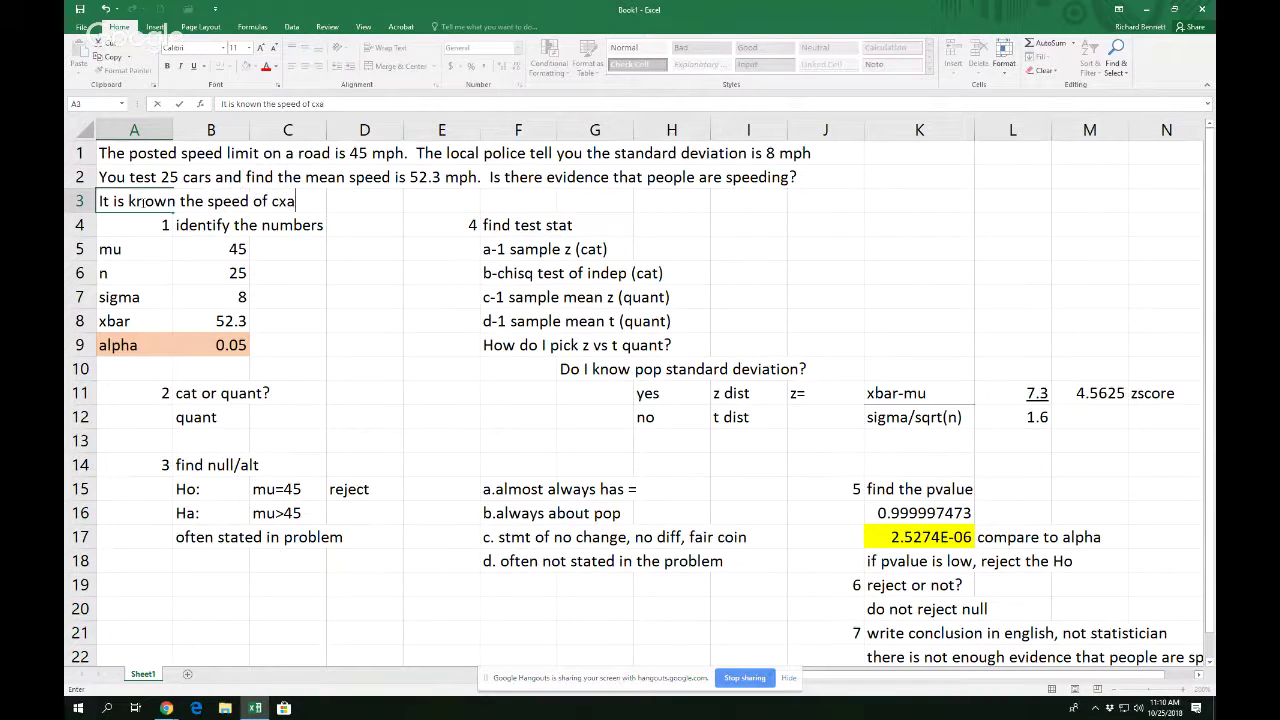
key("BackSpace")
key("BackSpace")
type("ars comes from Normal dist")
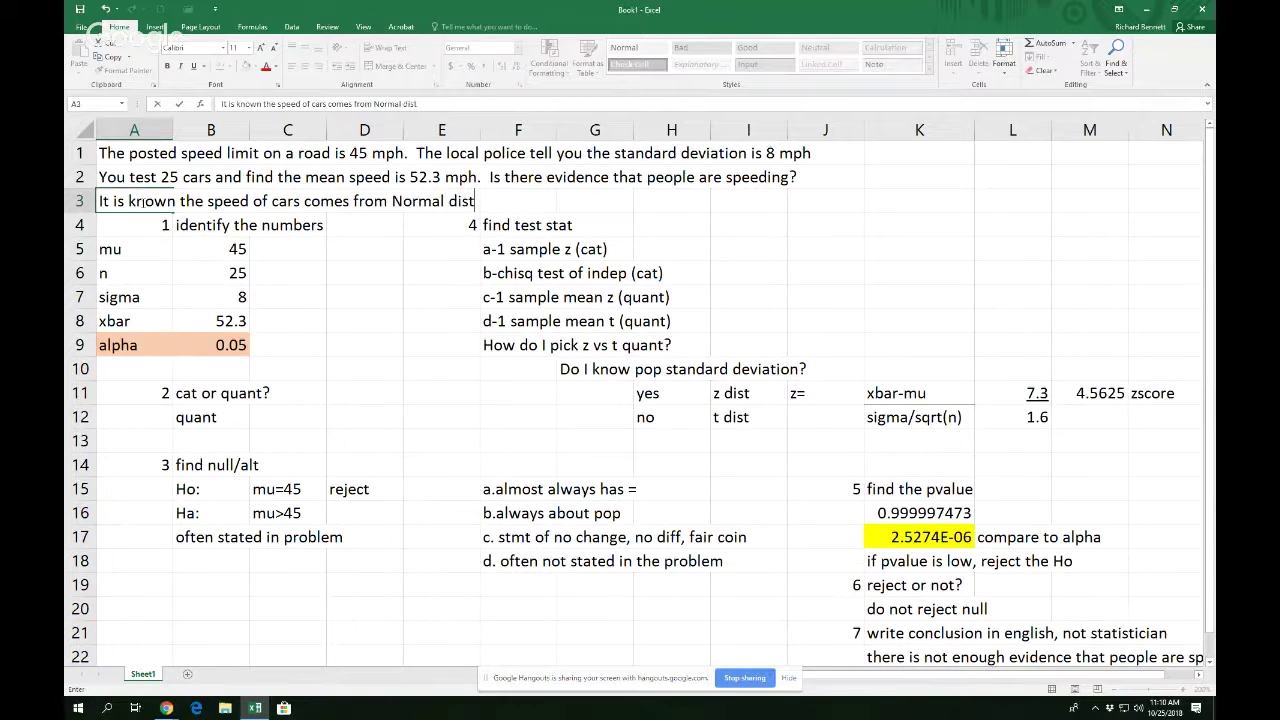
type(".")
key("Return")
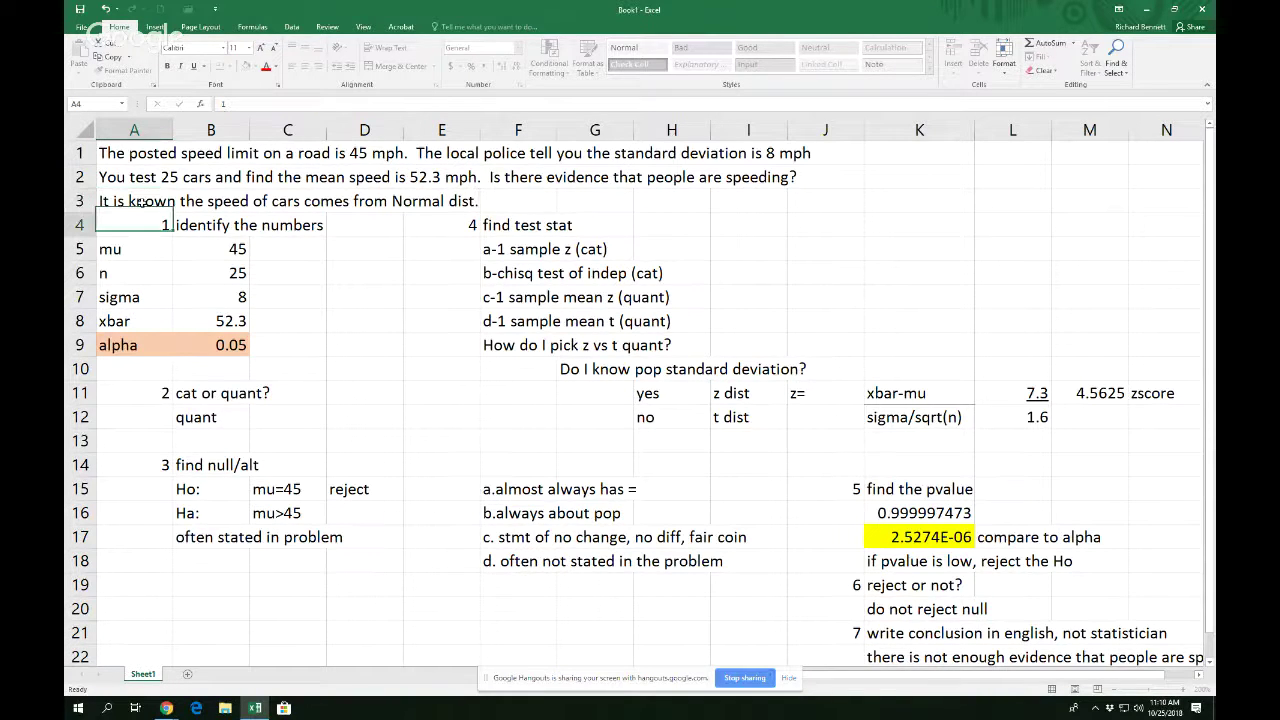
Change the sample size n in B6 to 2.
key("Down")
key("Down")
key("Down")
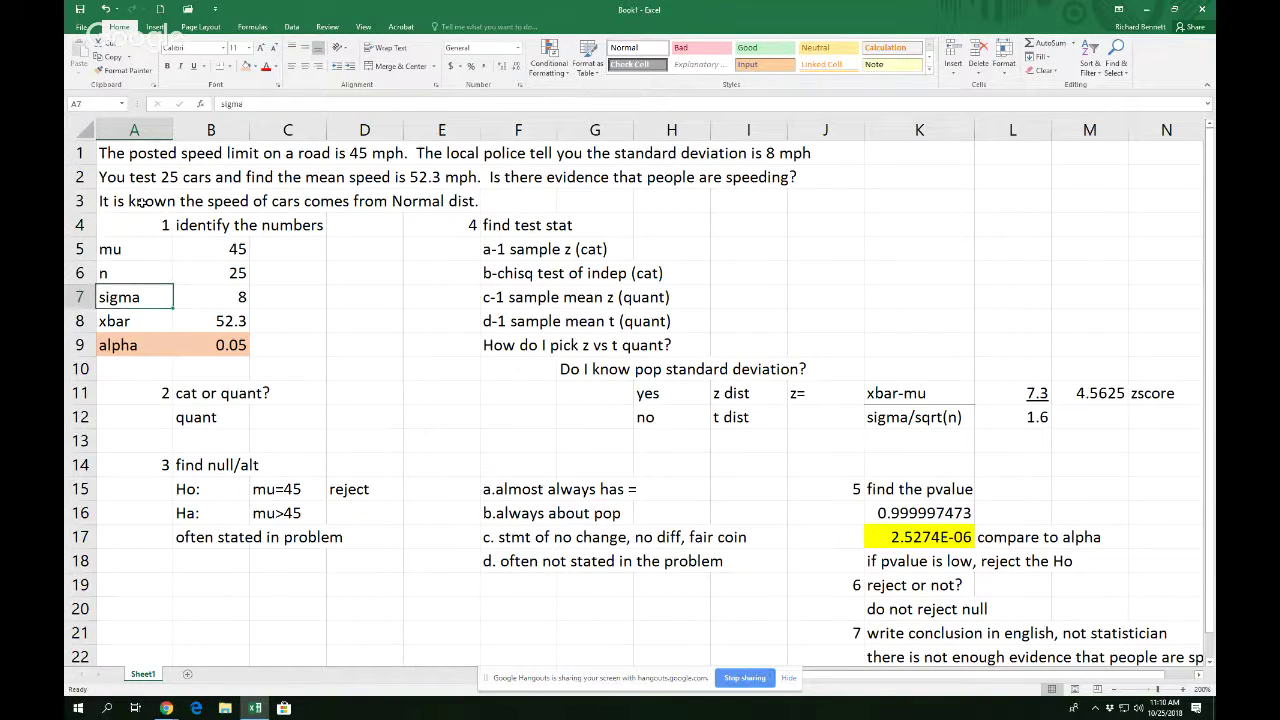
key("Up")
key("Right")
type("2")
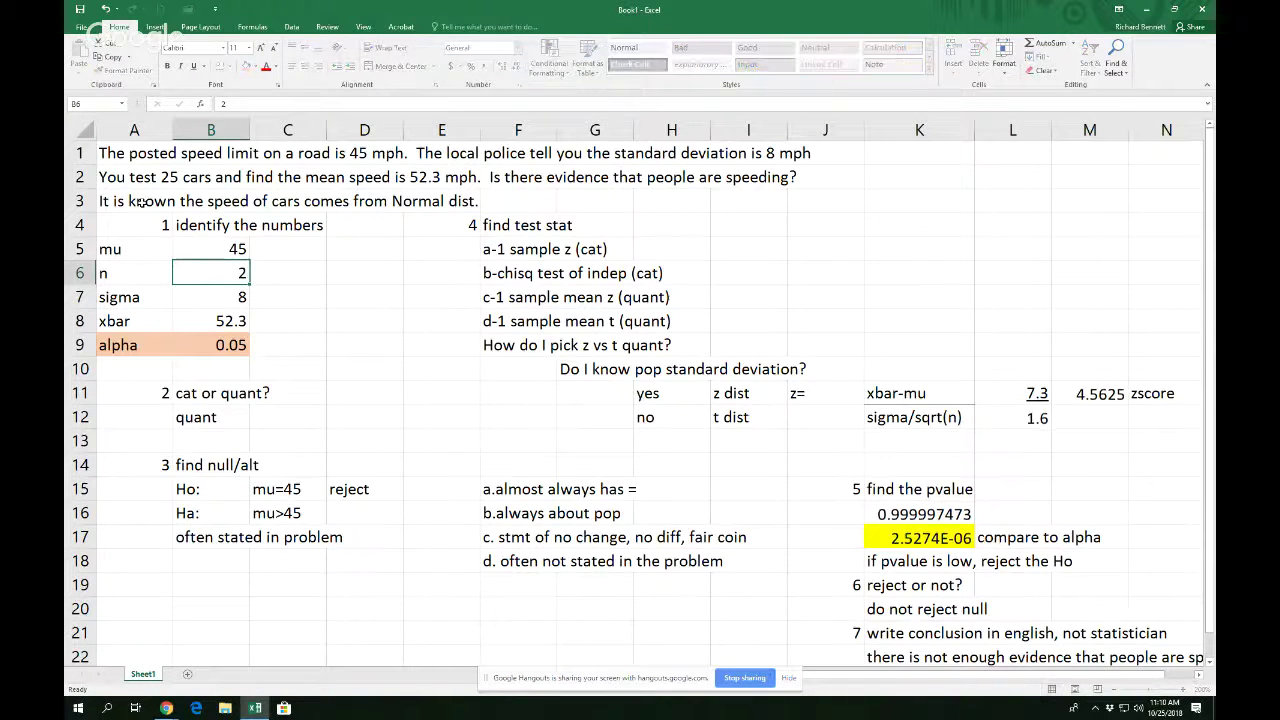
key("Return")
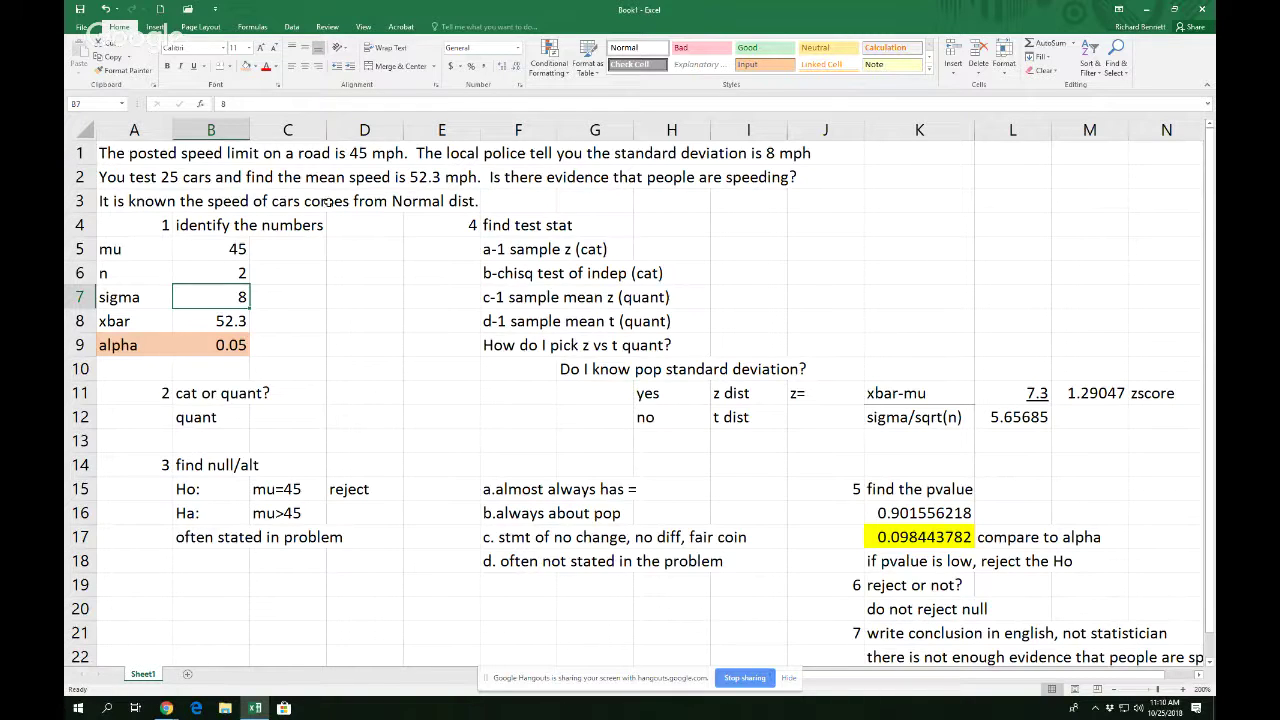
Enter the sample-size condition "n>=30" in I7 and I8 beside the one-sample mean z and t tests.
left_click(723, 297)
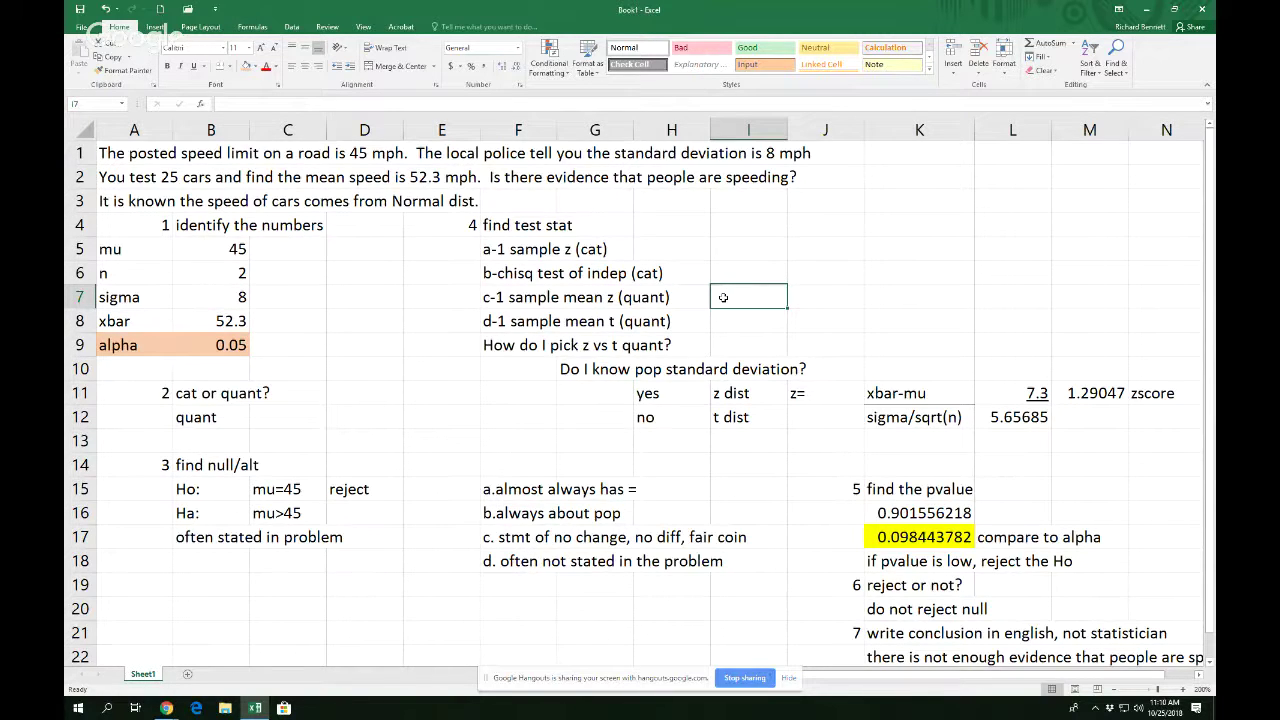
type("n")
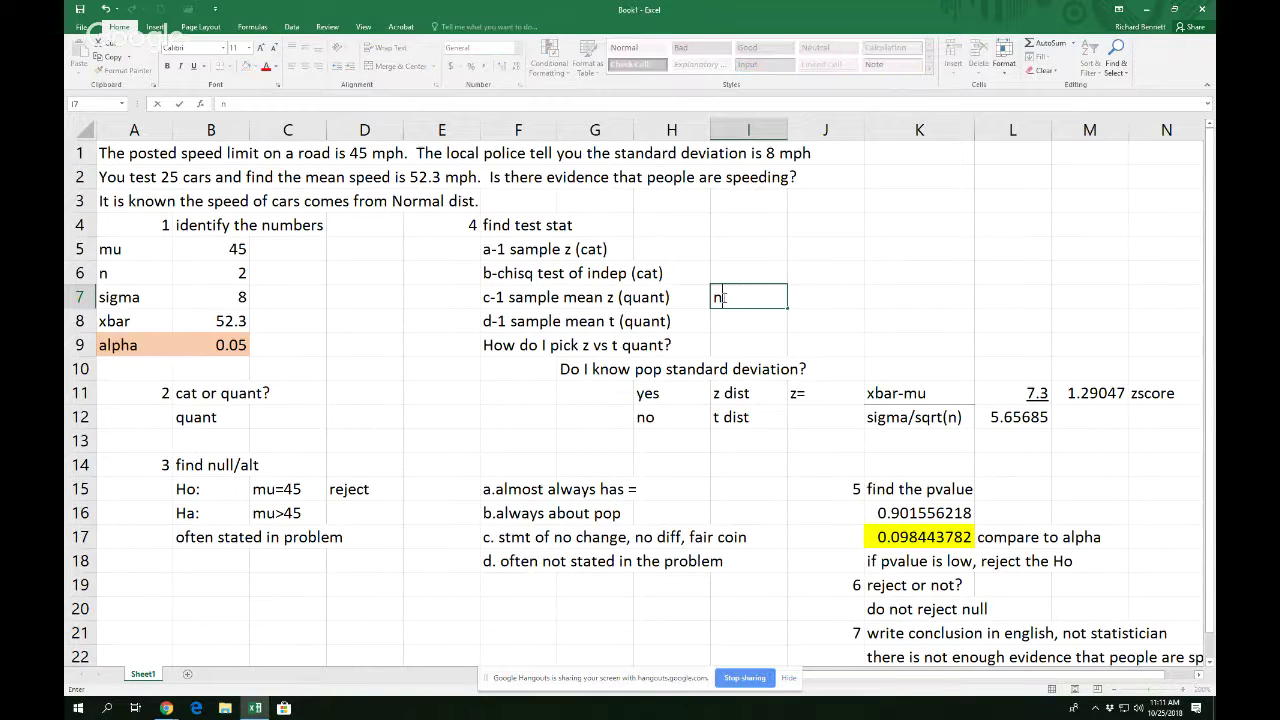
type(">=30")
key("Return")
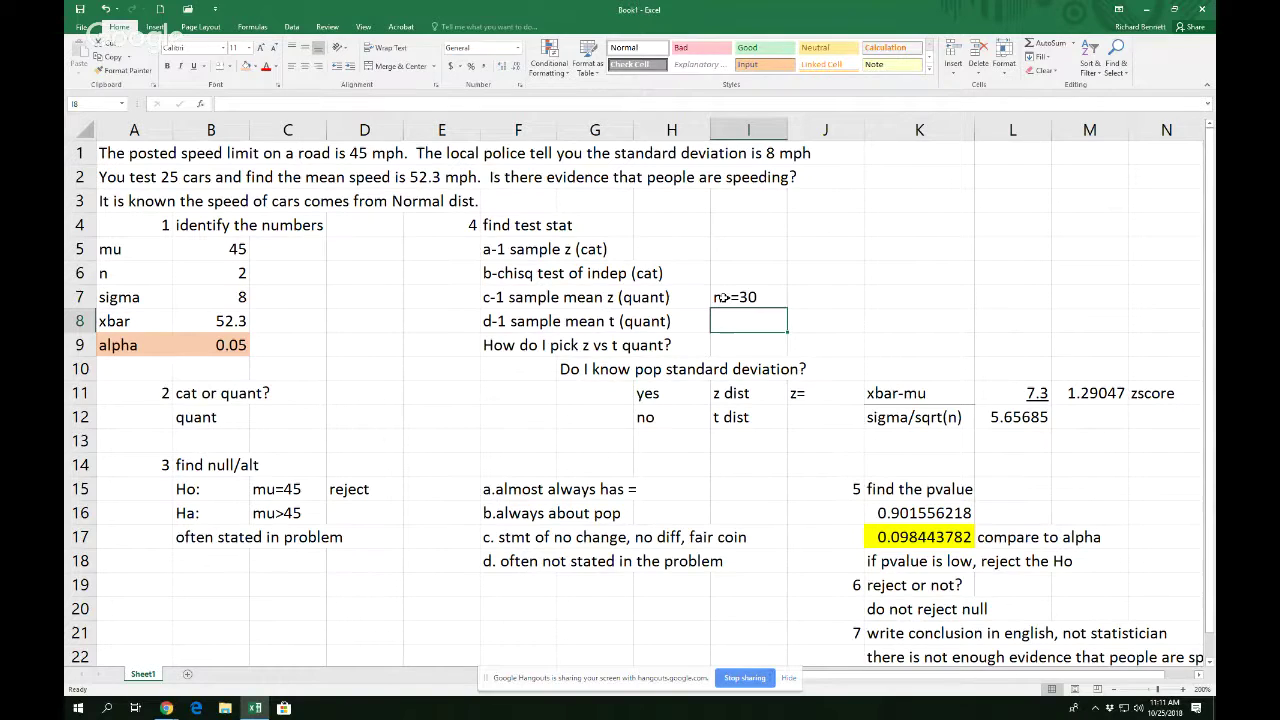
type("n>")
key("Return")
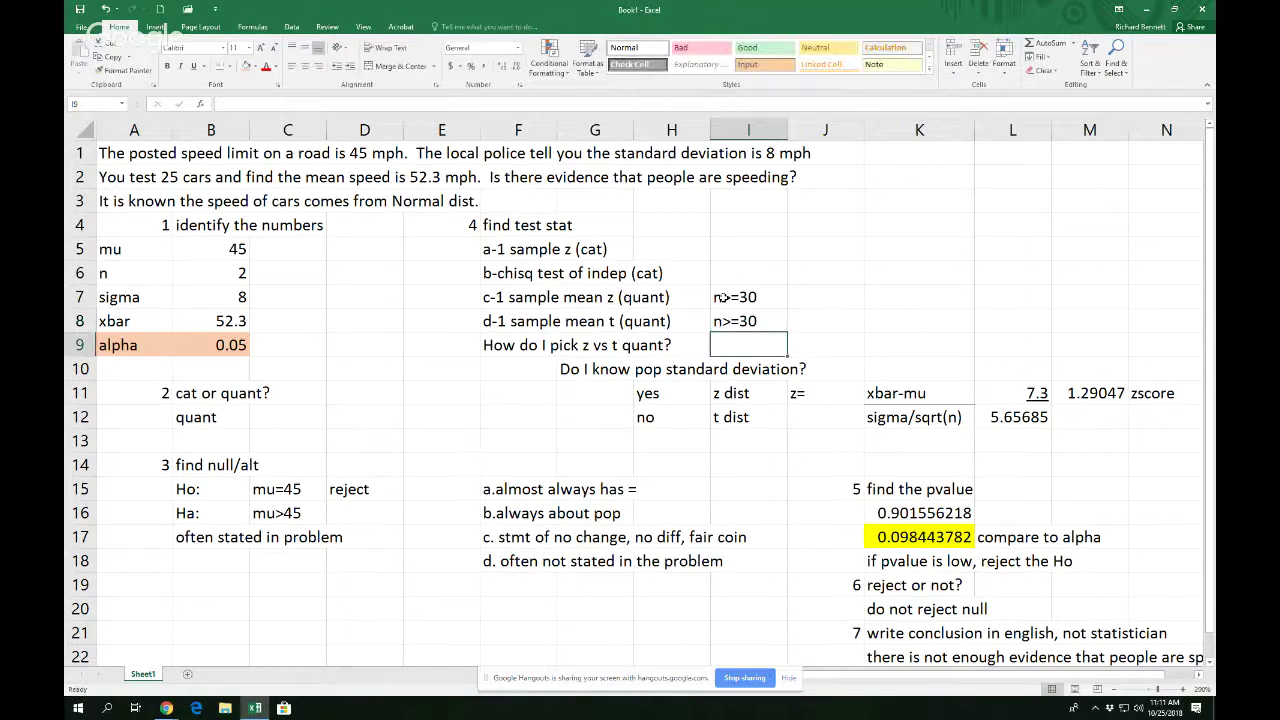
Enter the condition "npq>=10" in I5 beside the categorical one-sample z test.
key("Up")
key("Up")
key("Up")
key("Up")
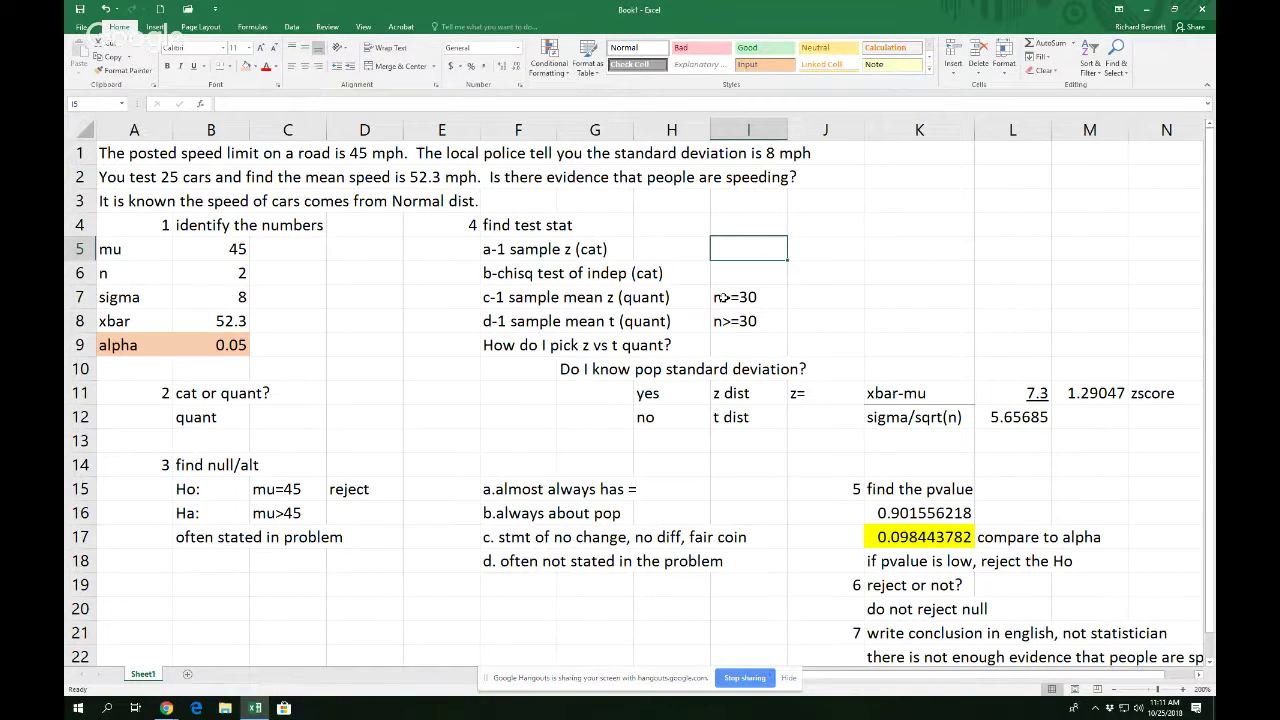
type("npq")
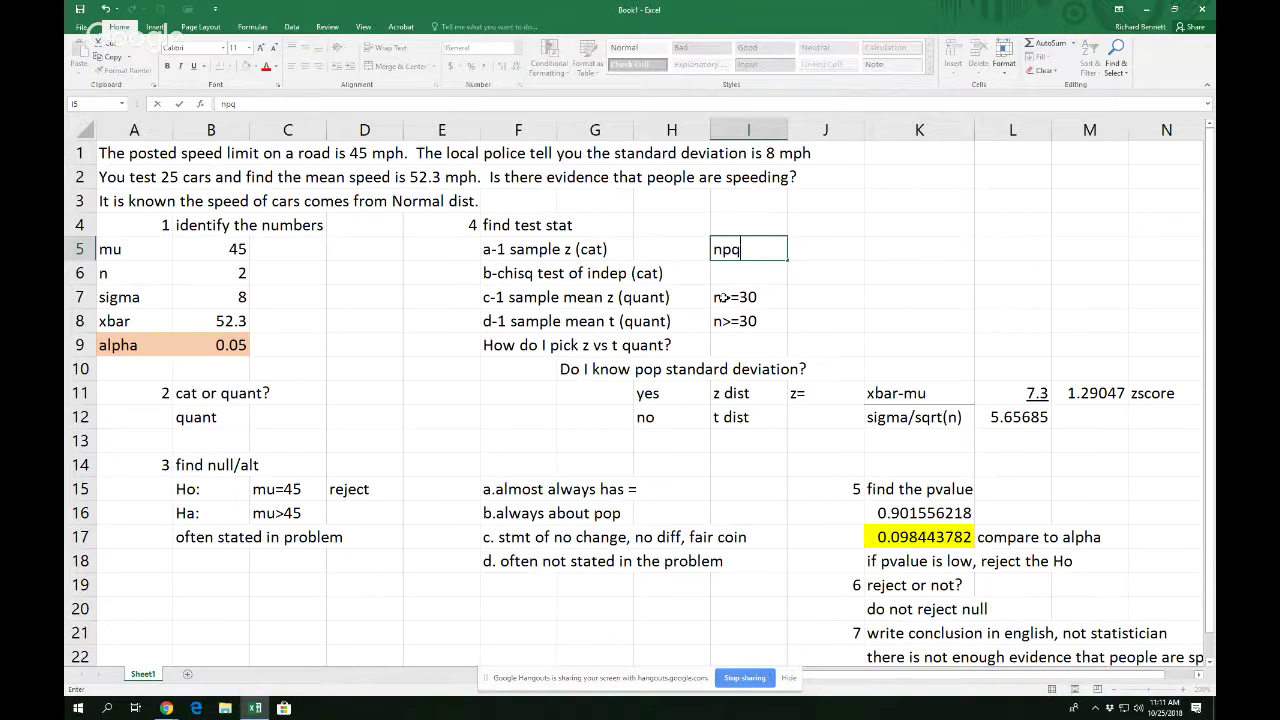
type(">=10")
key("Return")
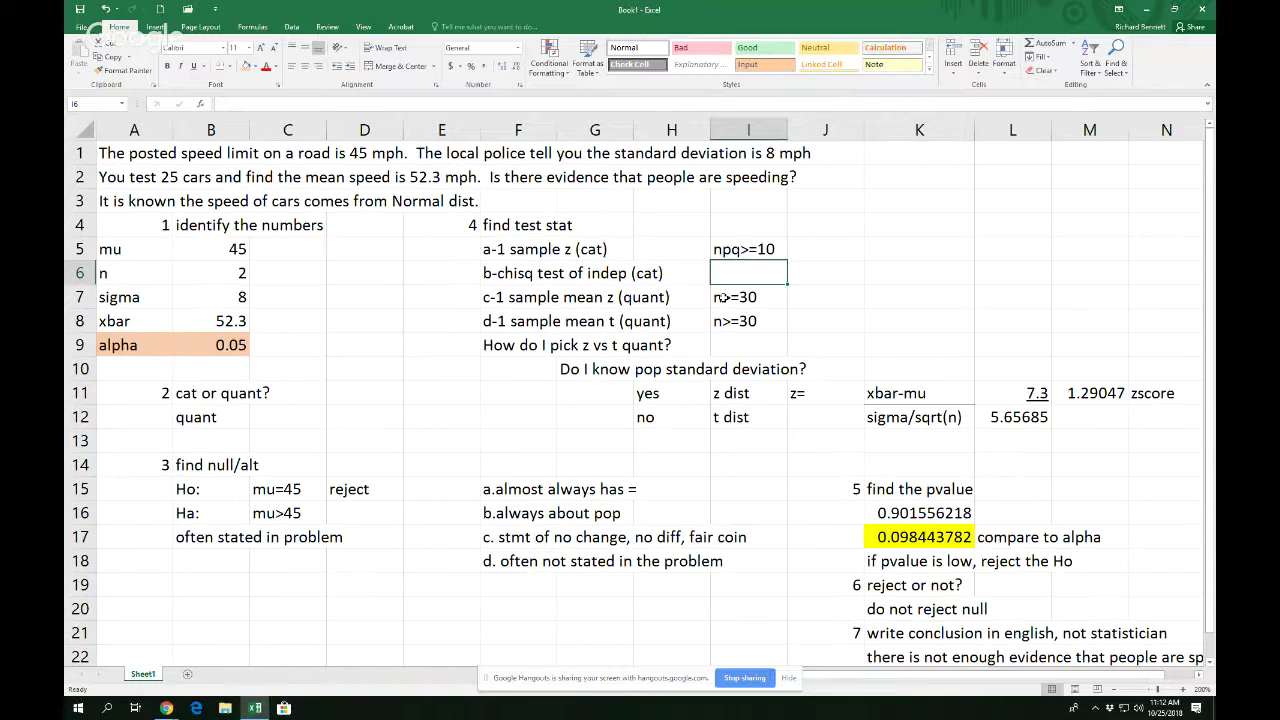
Review the categorical and quantitative tests listed under "find test stat".
left_click(600, 272)
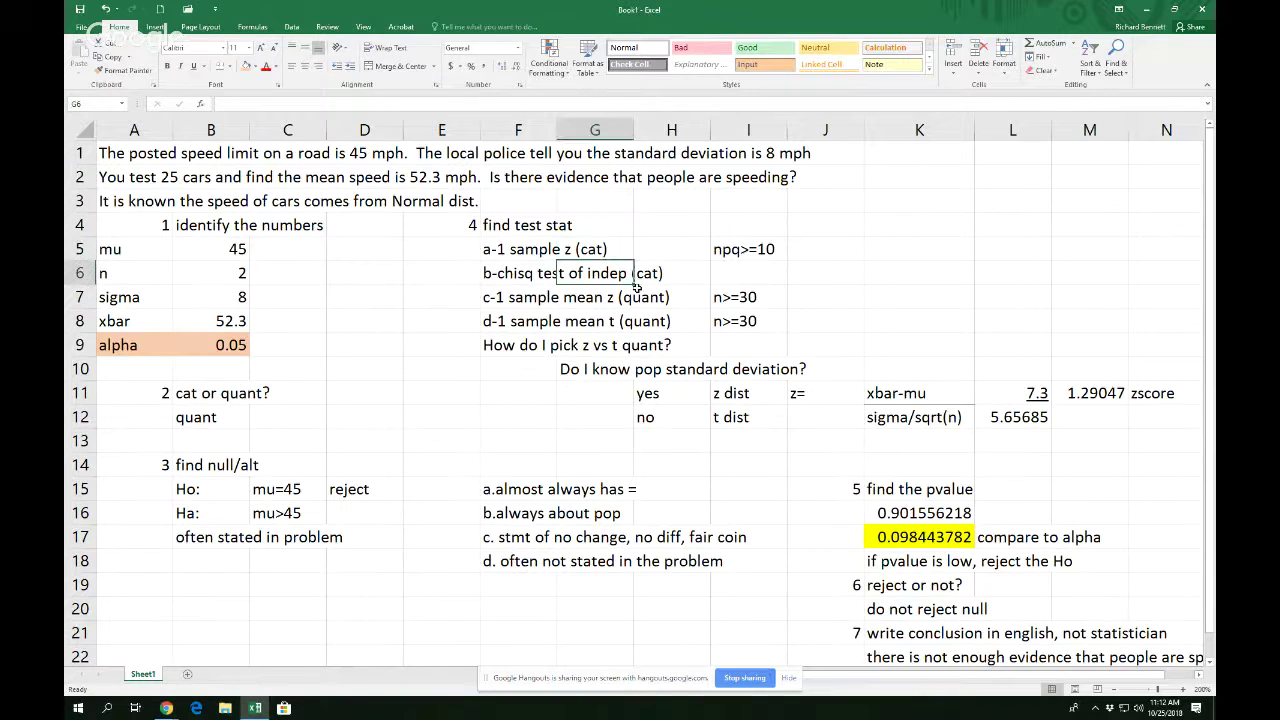
left_click(640, 296)
left_click(639, 318)
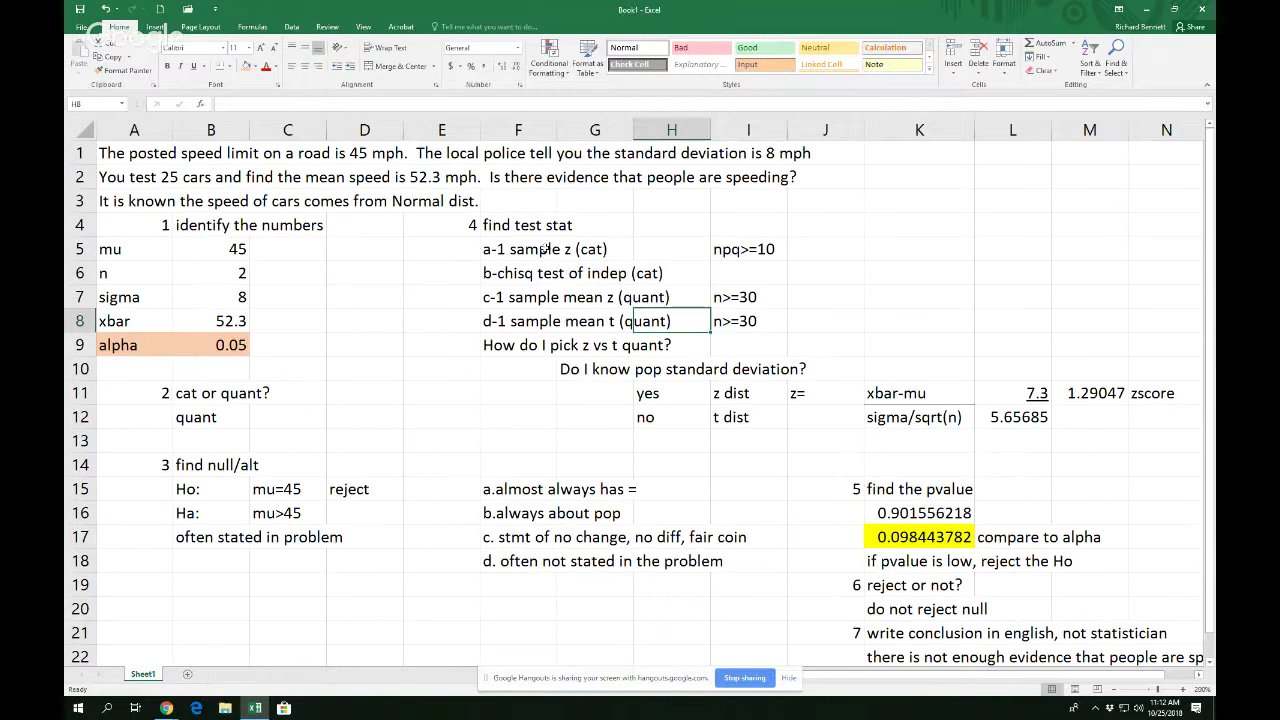
left_click(804, 253)
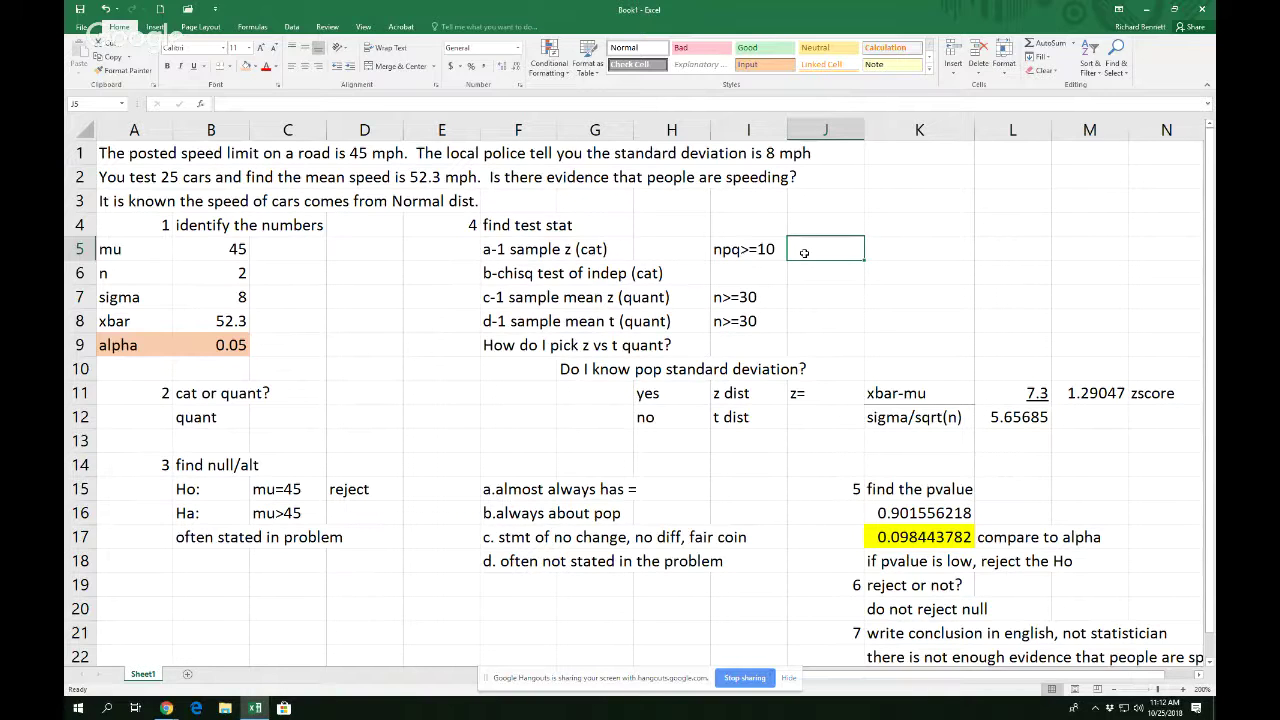
key("Left")
key("Left")
key("Left")
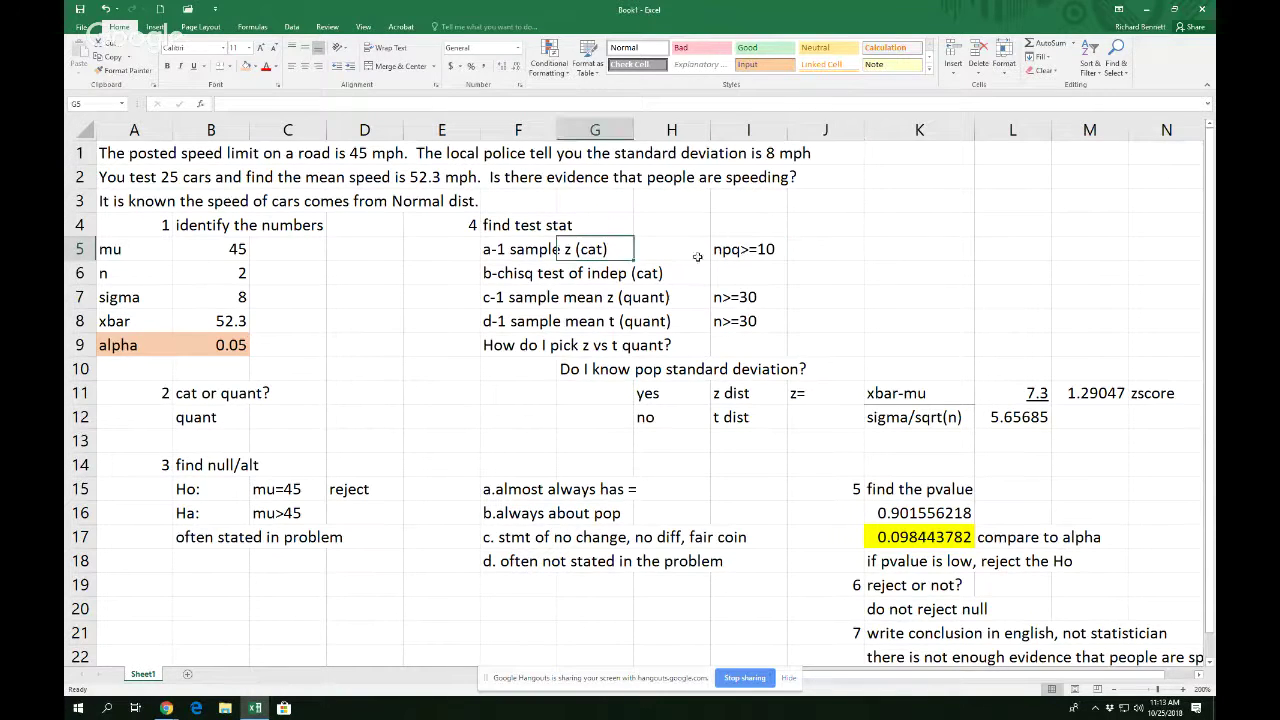
Add the heading "CI" in J4 and the confidence interval formula "phat +- z*sqrt(pq/n)" in J5.
left_click(802, 249)
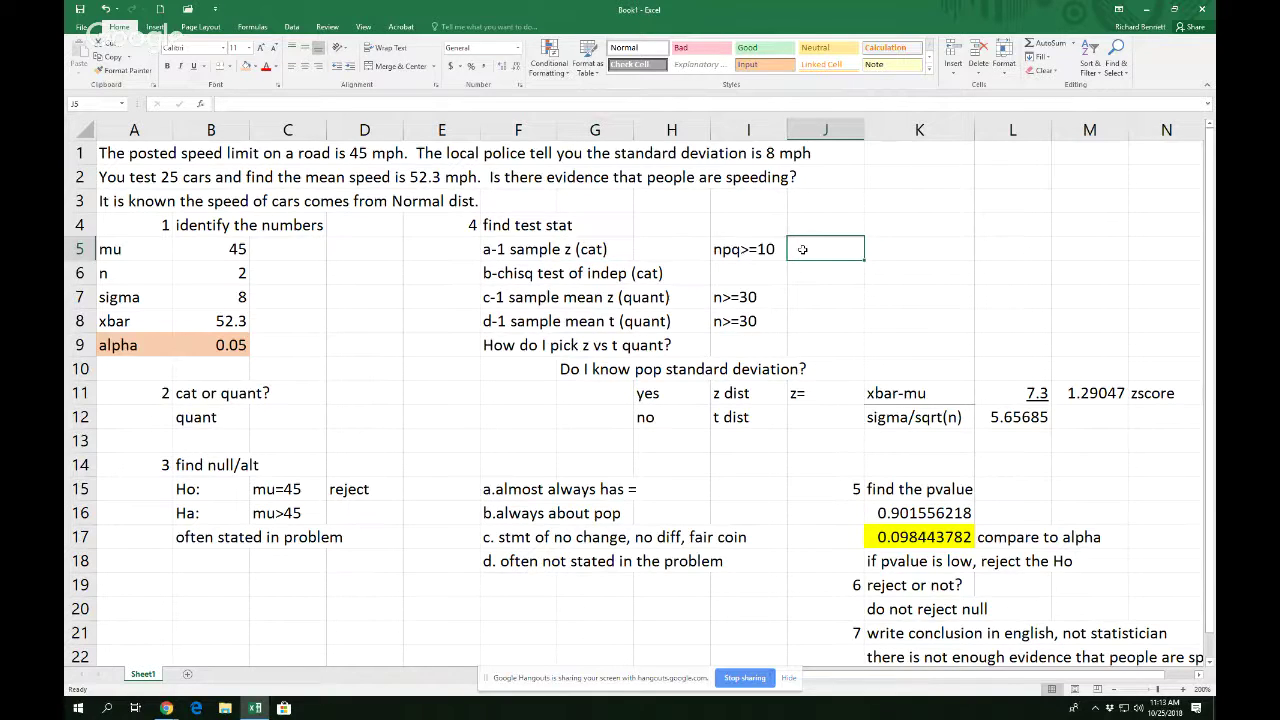
key("Up")
type("CI")
key("Return")
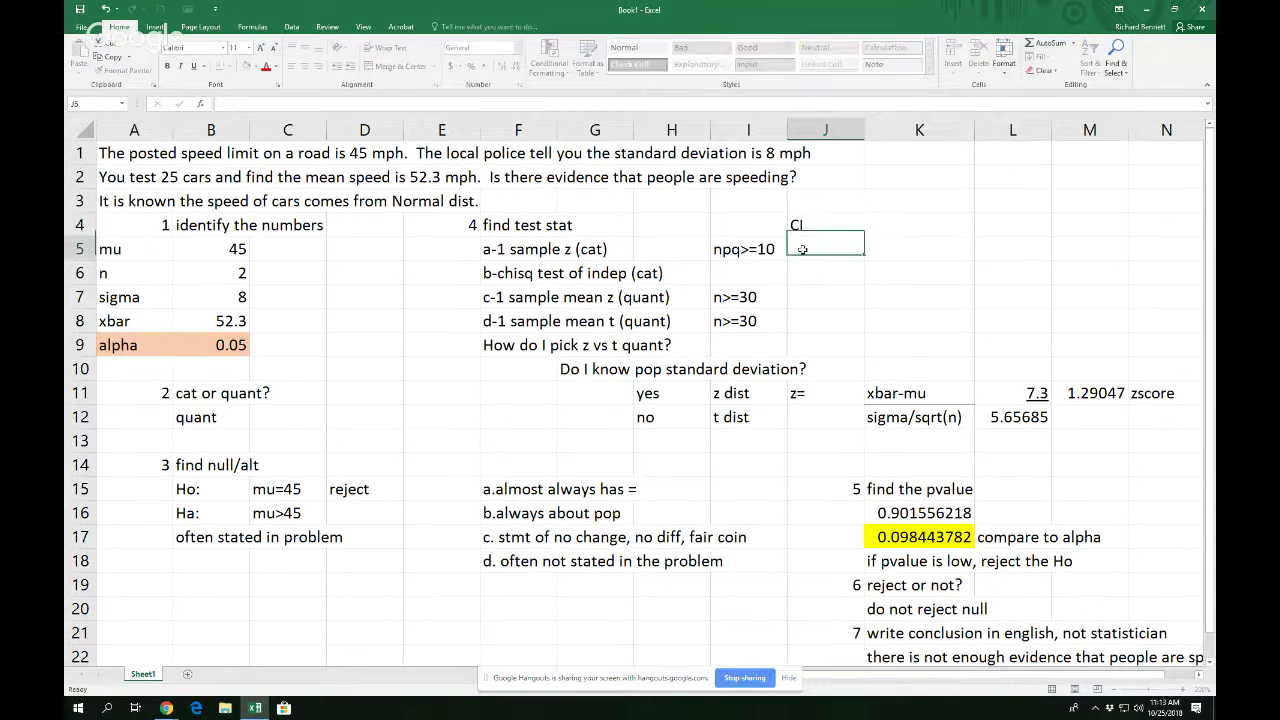
type("phat")
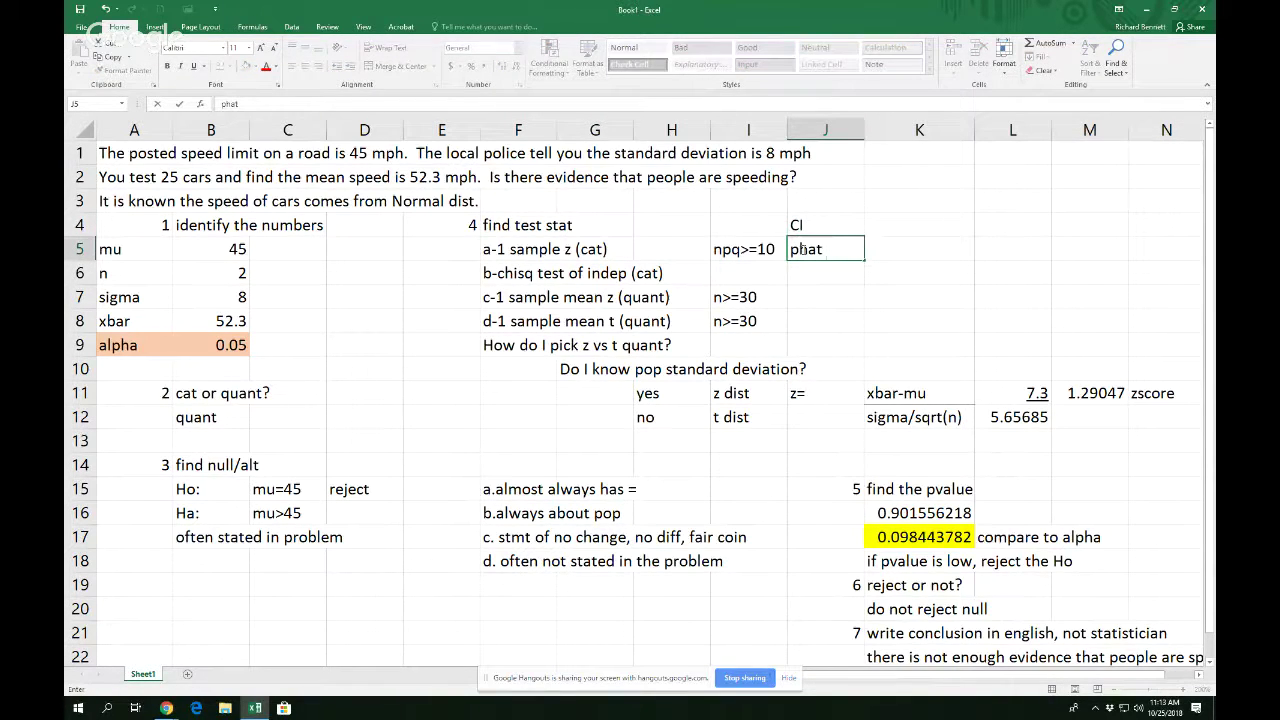
type(" +- z*sqrt(pq/n)")
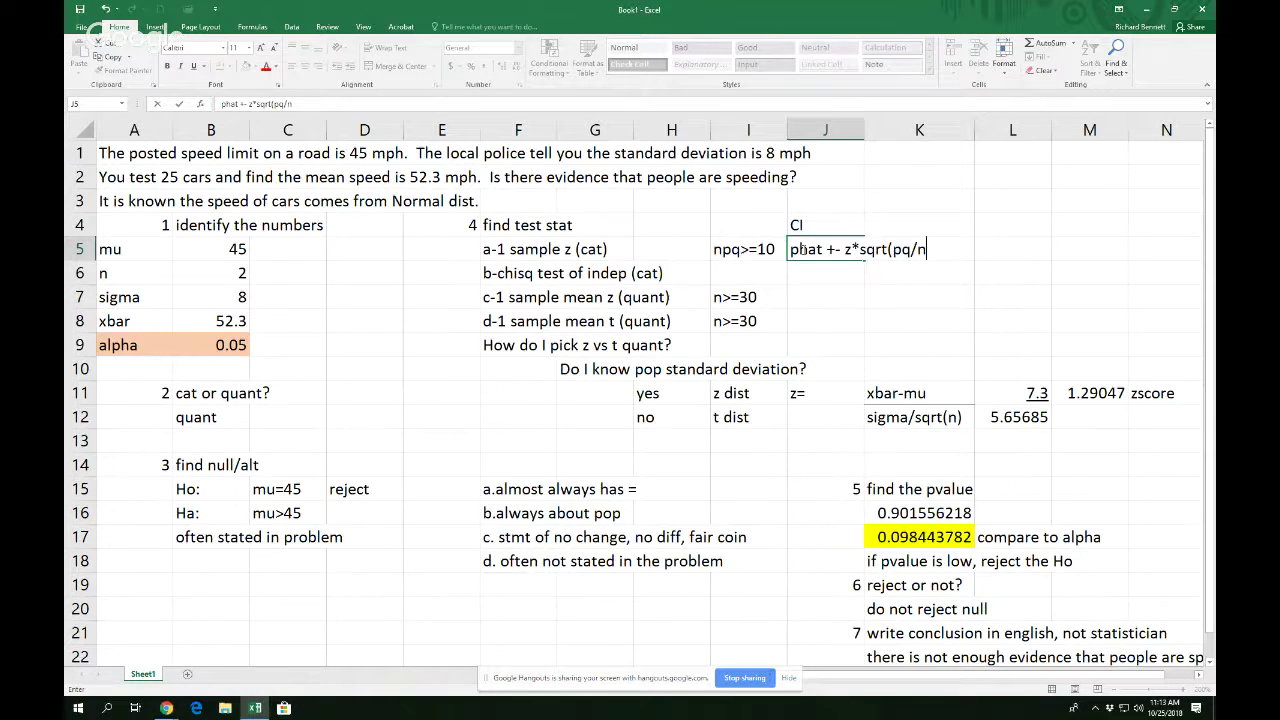
key("Return")
key("Return")
key("Return")
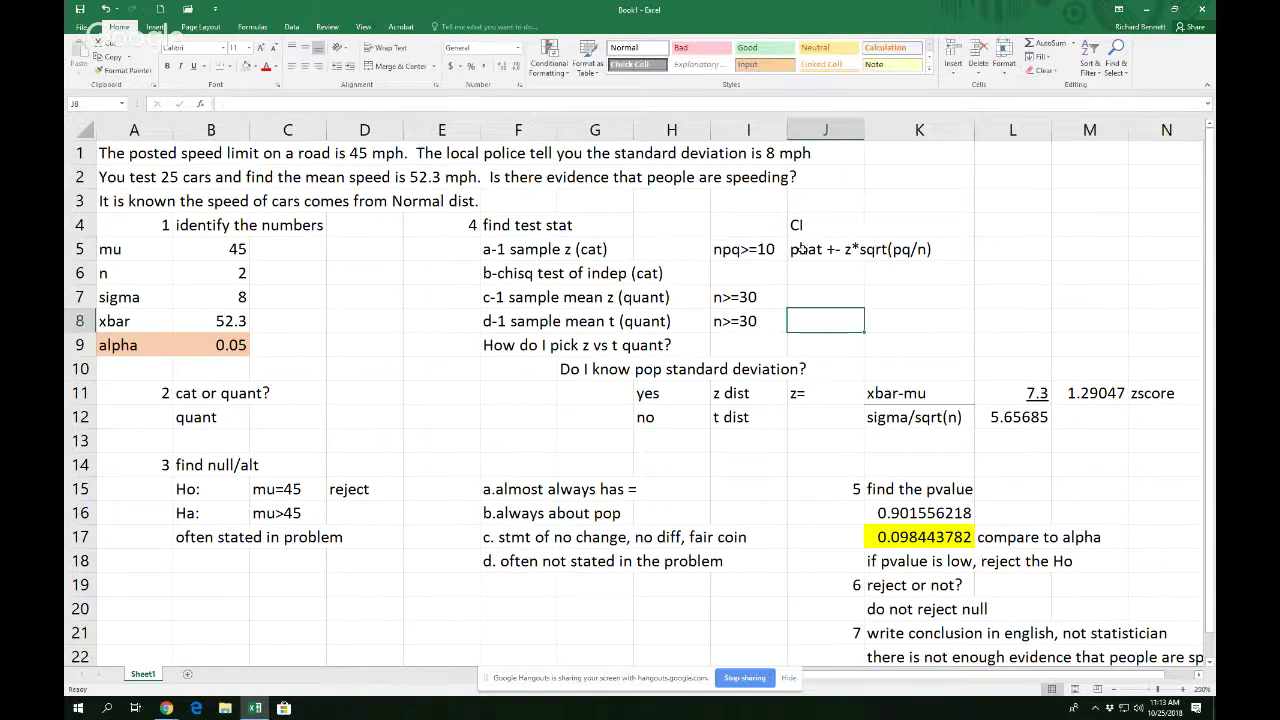
Enter the confidence interval formula "xbar +- z*sigma/sqrt(n)" in J7 for the one-sample mean z test.
key("Up")
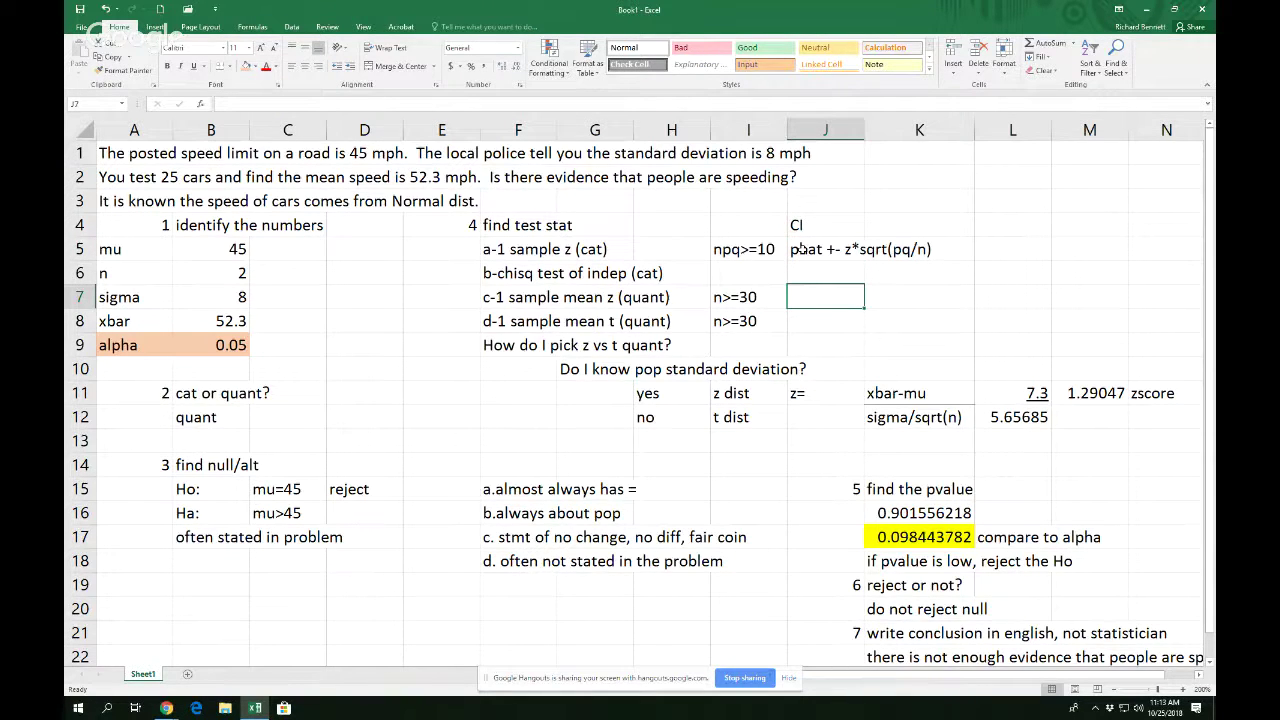
type("xbar ")
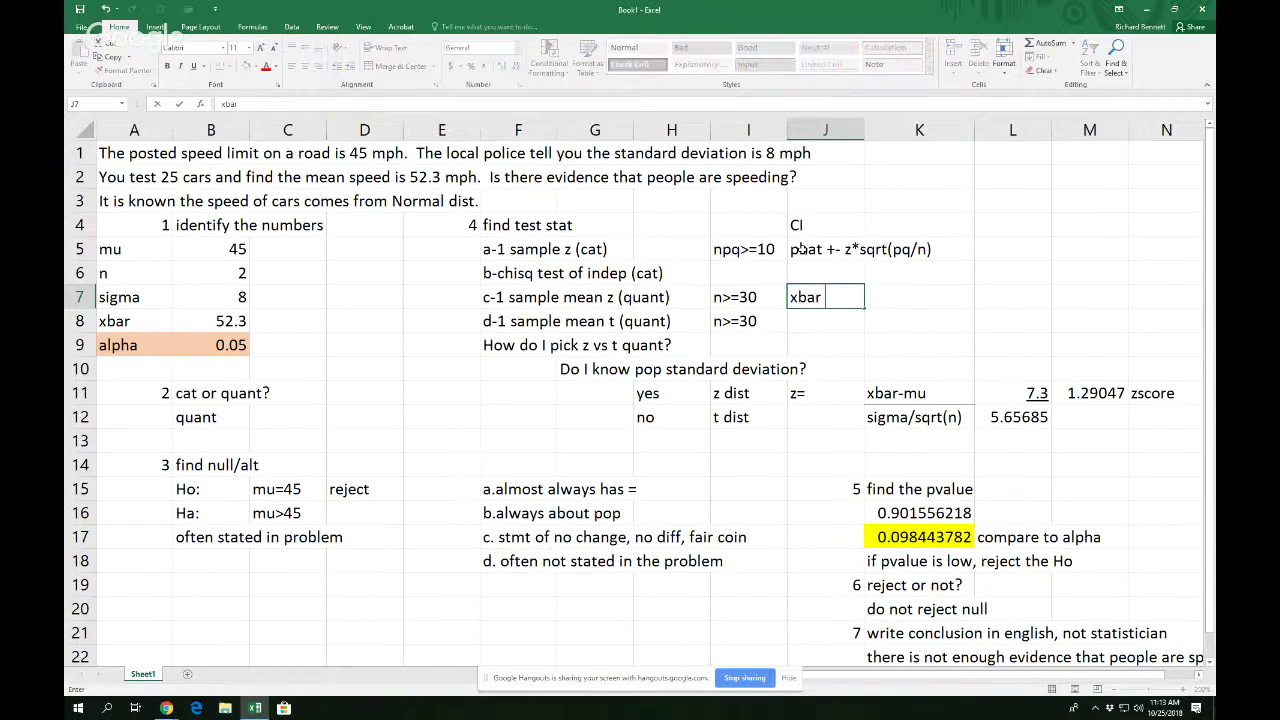
type("+- z*sigma/sq")
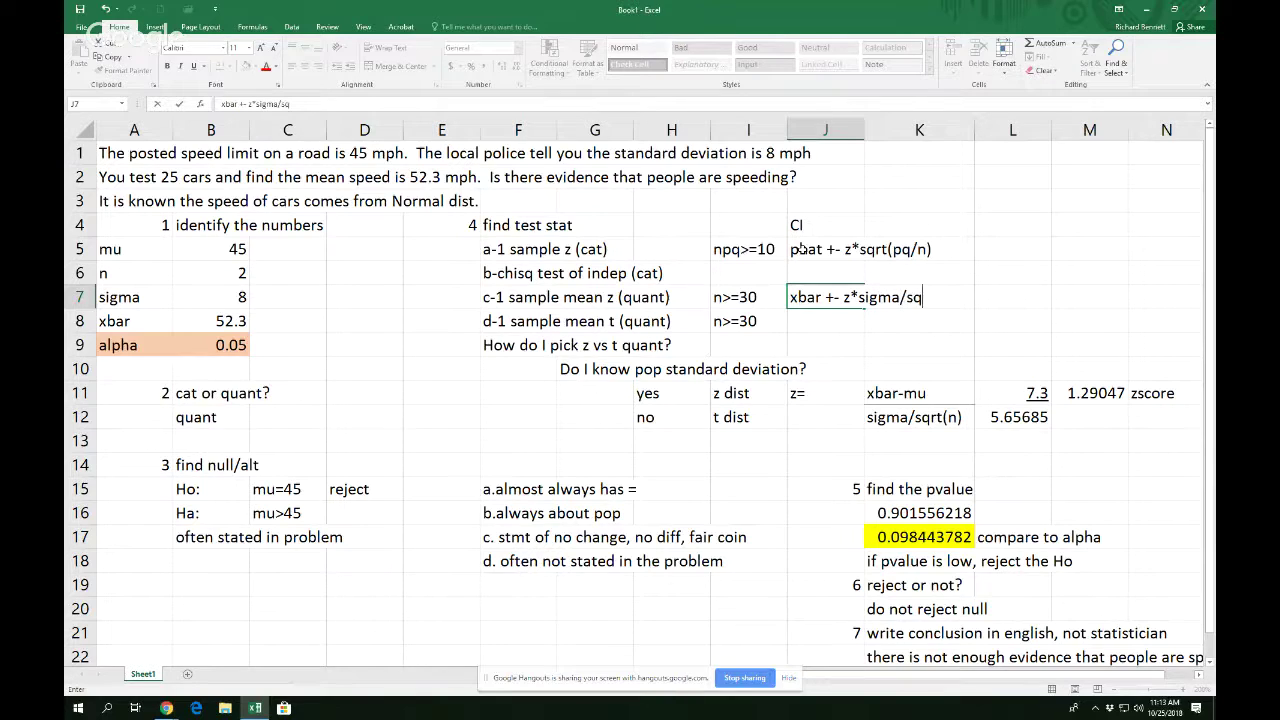
type("rt(n)")
key("Return")
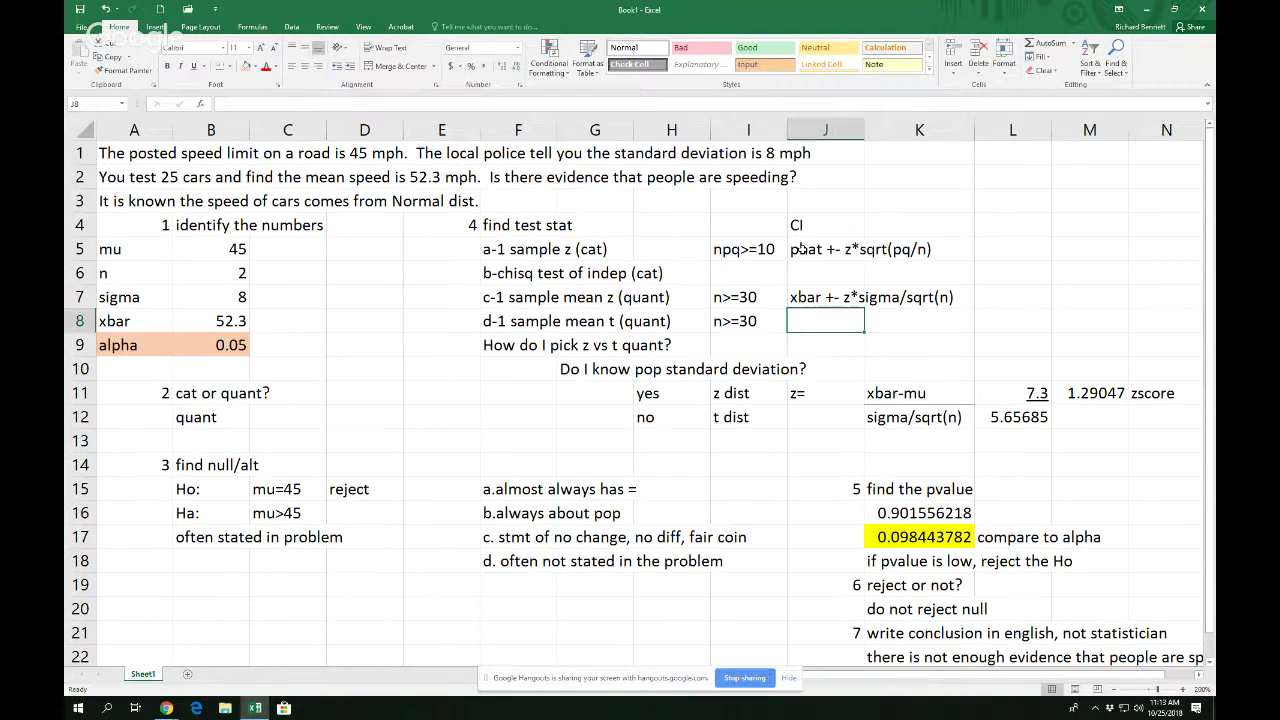
Copy the J7 confidence interval text into J8 and change it to "xbar +- t*sigma/sqrt(n)" for the t test.
key("Up")
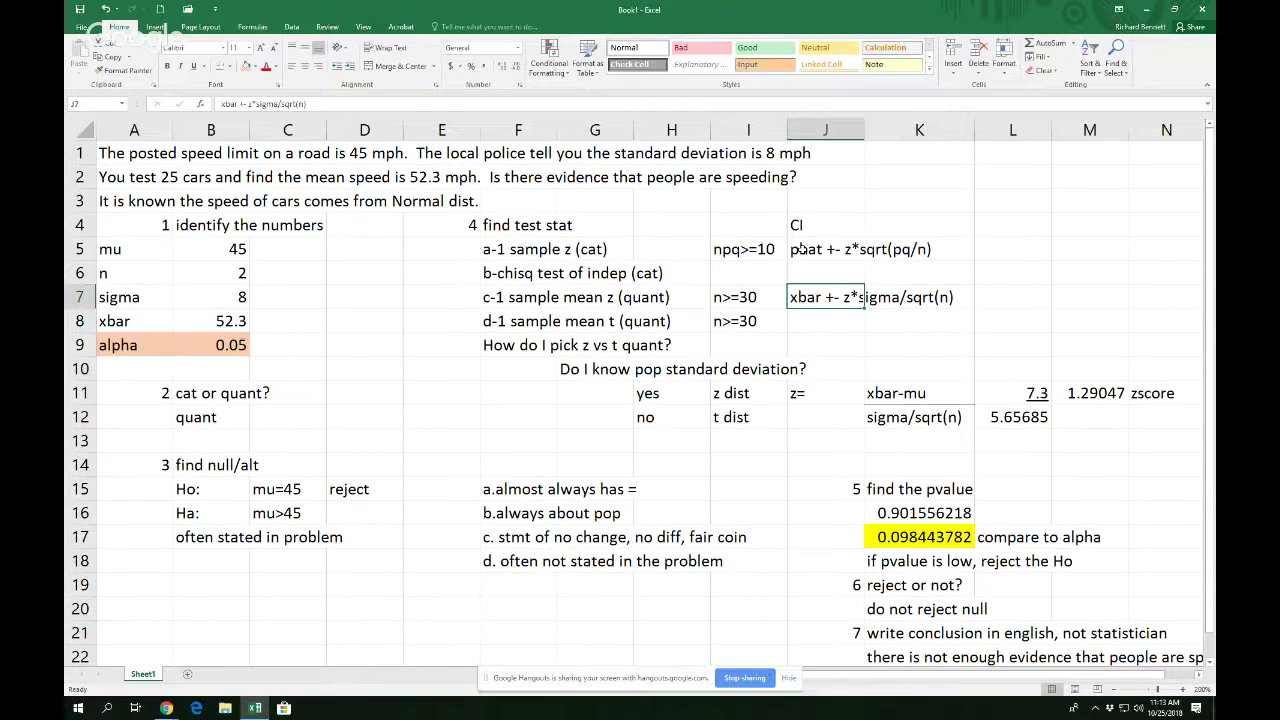
key("ctrl+c")
key("Down")
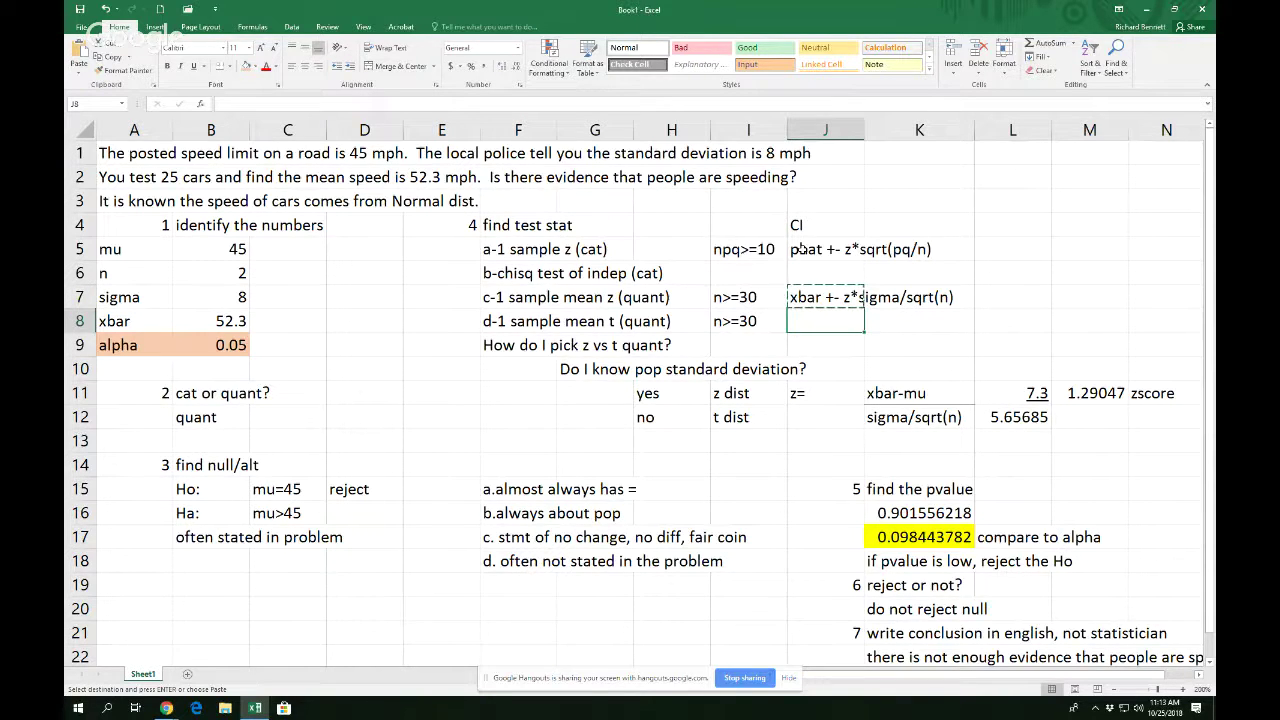
key("ctrl+v")
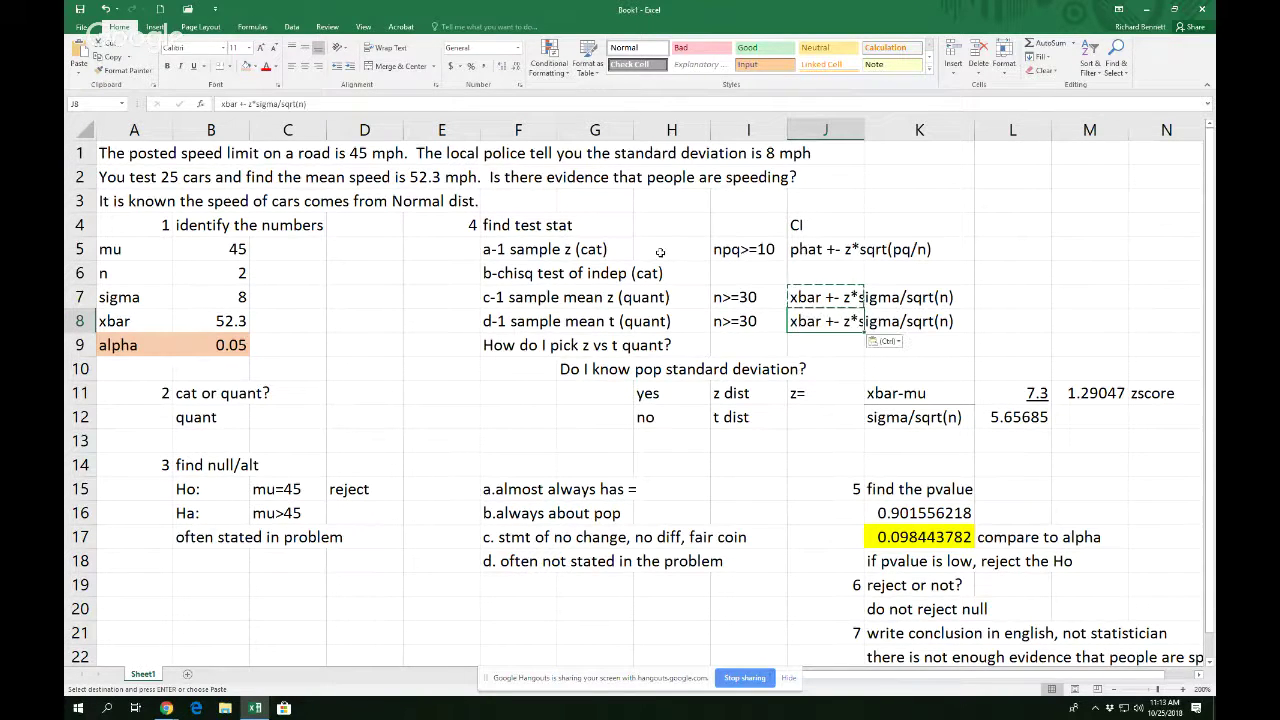
left_click(251, 104)
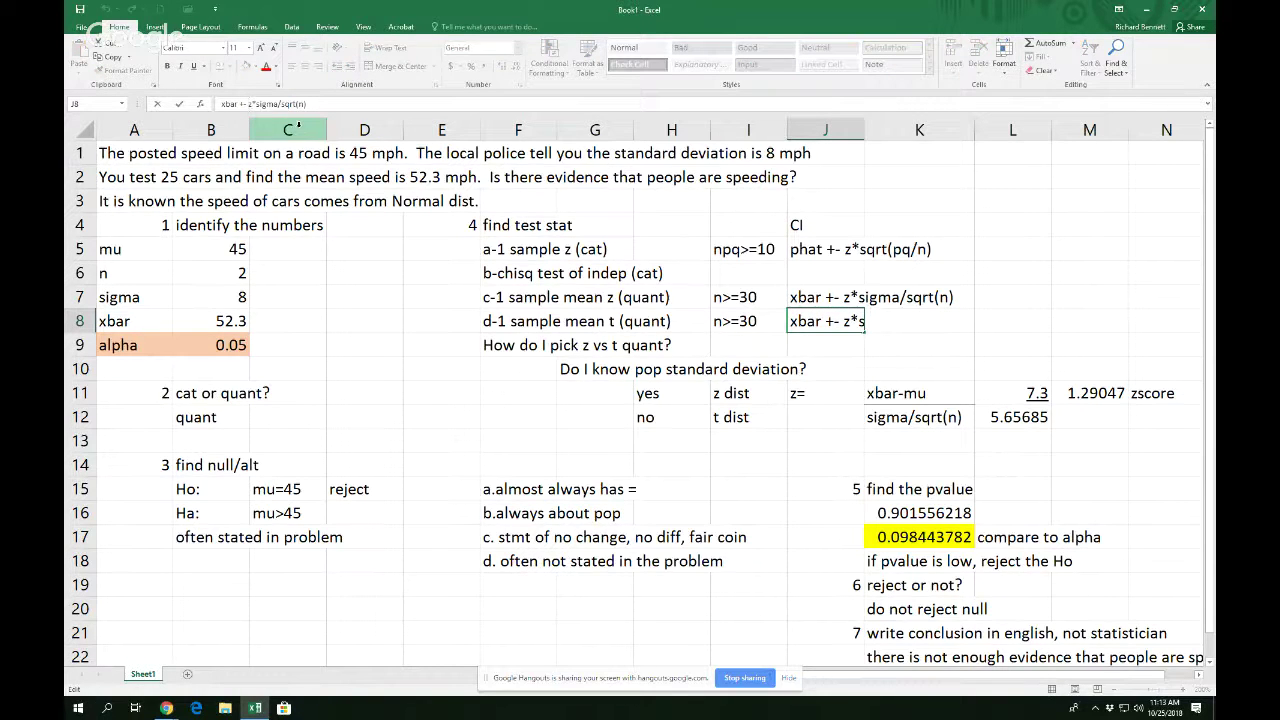
type("t")
key("Return")
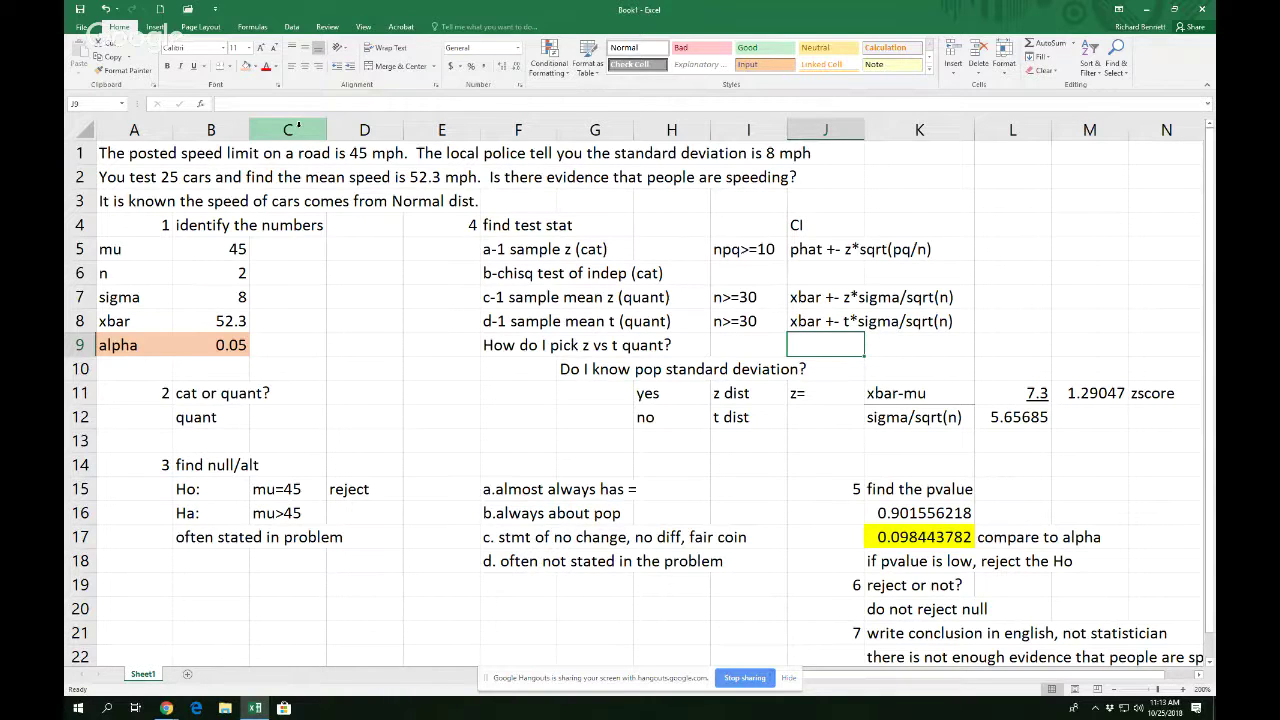
Enter "doesn't exist" in J6 as the confidence interval note for the chi-square test of independence.
key("Up")
key("Up")
key("Up")
type("doesnt")
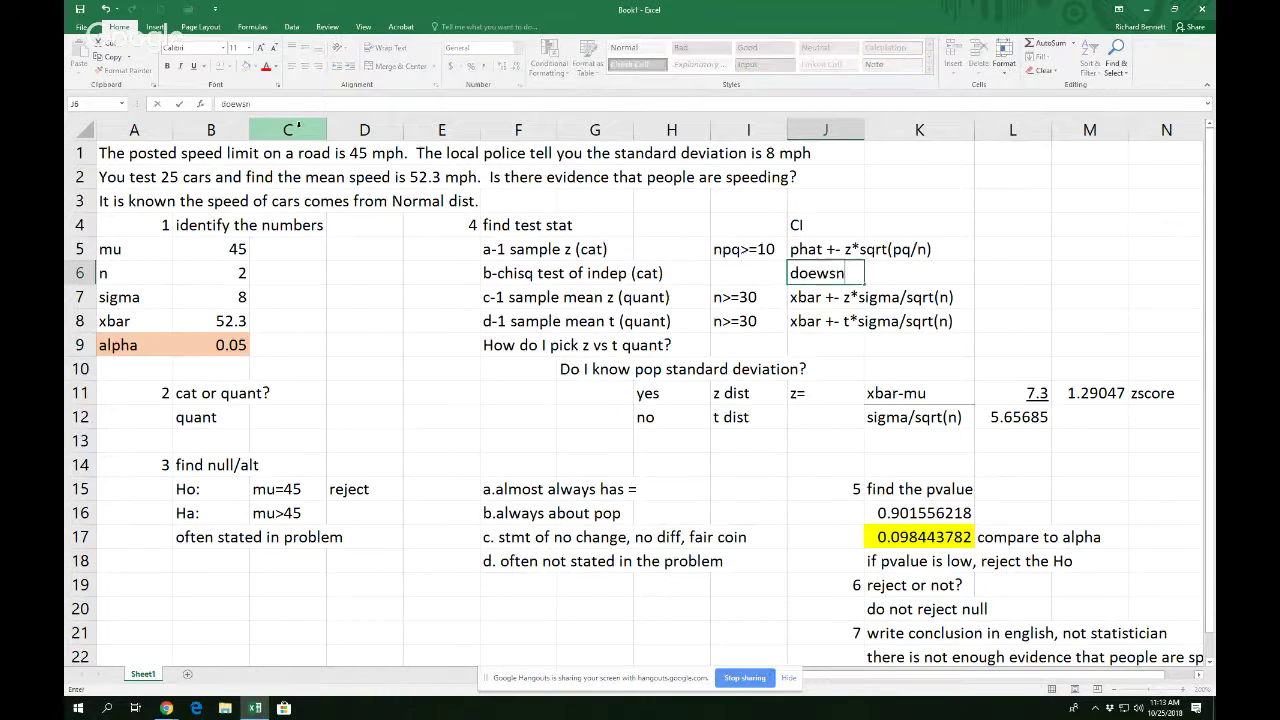
key("BackSpace")
key("BackSpace")
type("nm")
key("BackSpace")
type("'t exiot")
key("BackSpace")
key("BackSpace")
type("st")
key("Return")
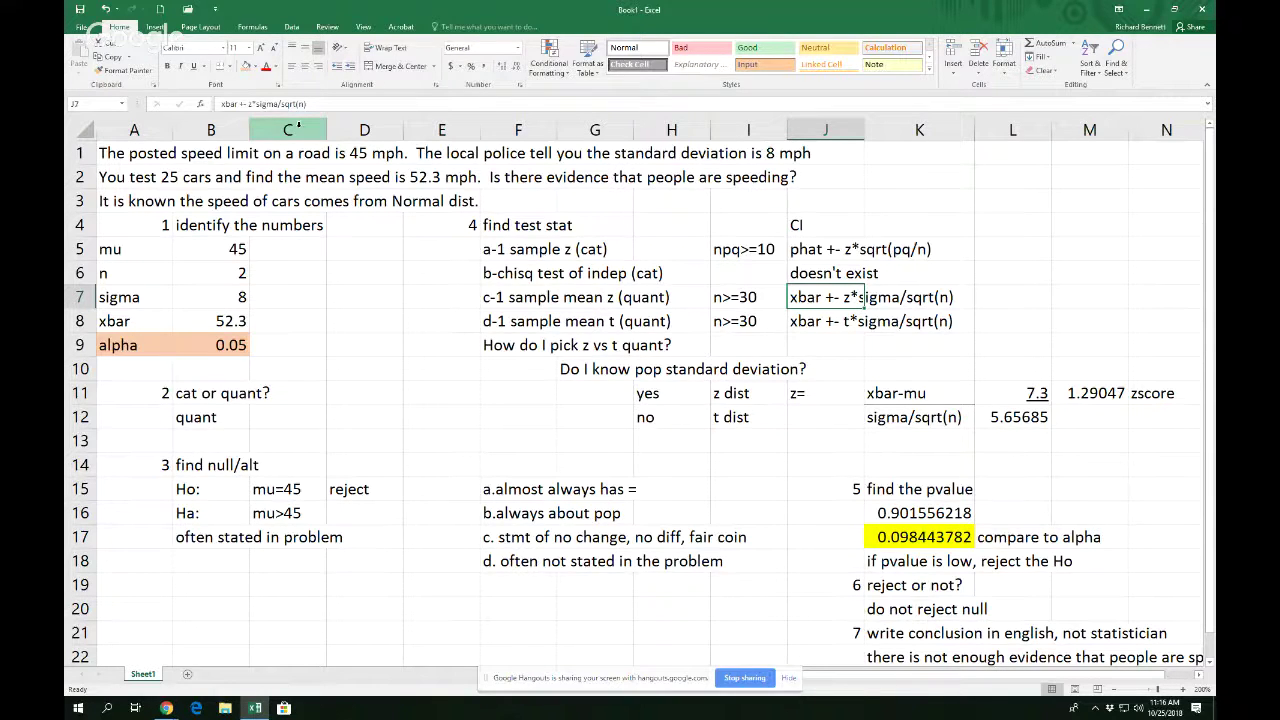
Set the sample size n in B6 to 25 and select the highlighted p-value in K17 to check it.
left_click(226, 268)
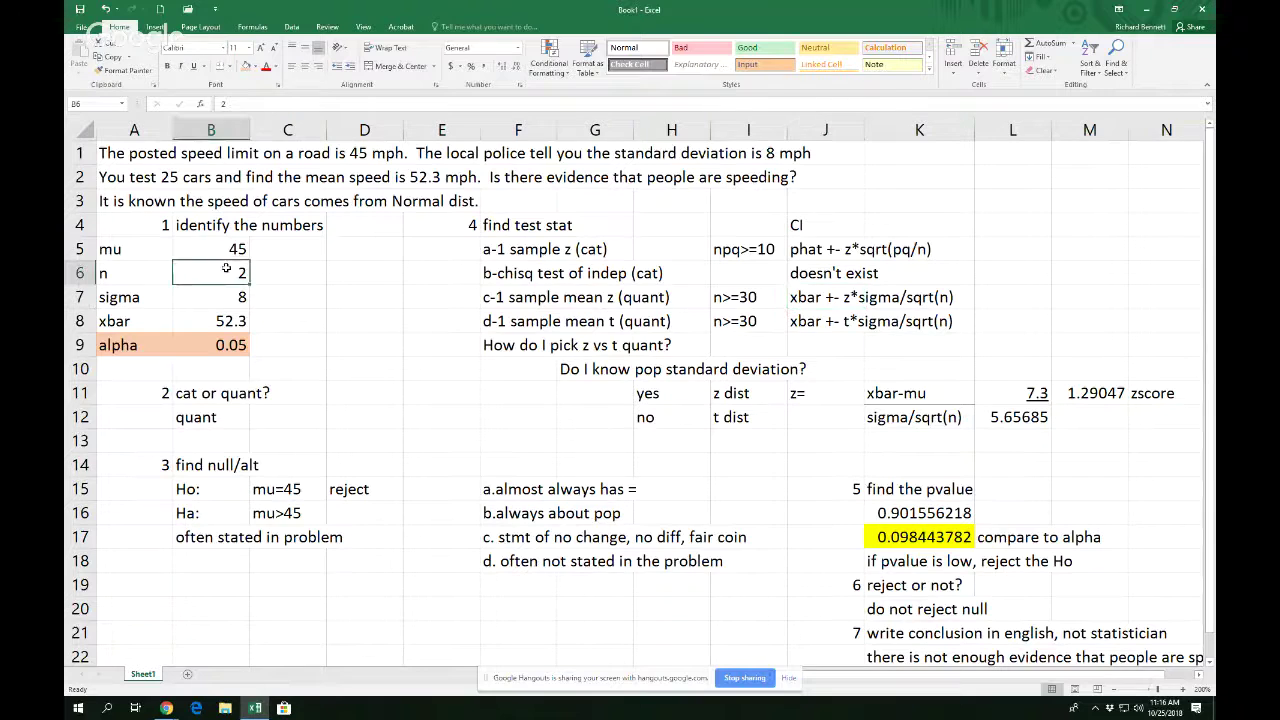
type("25")
key("Return")
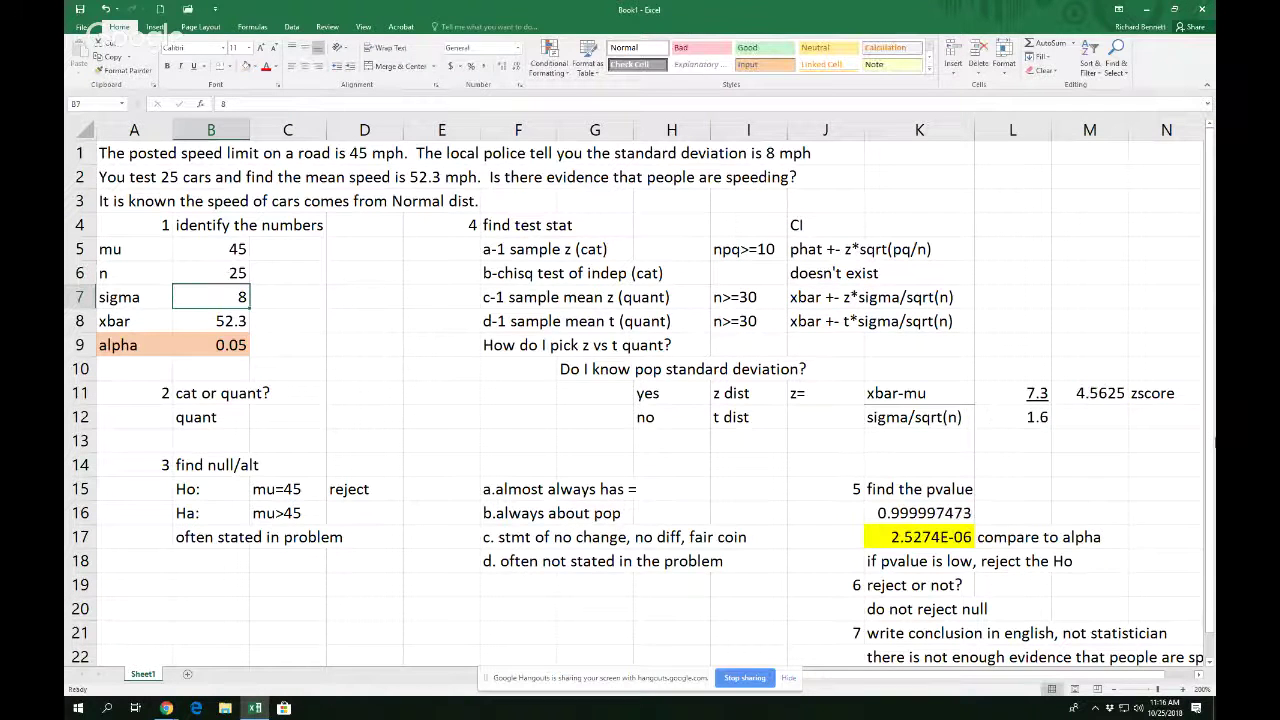
left_click(920, 539)
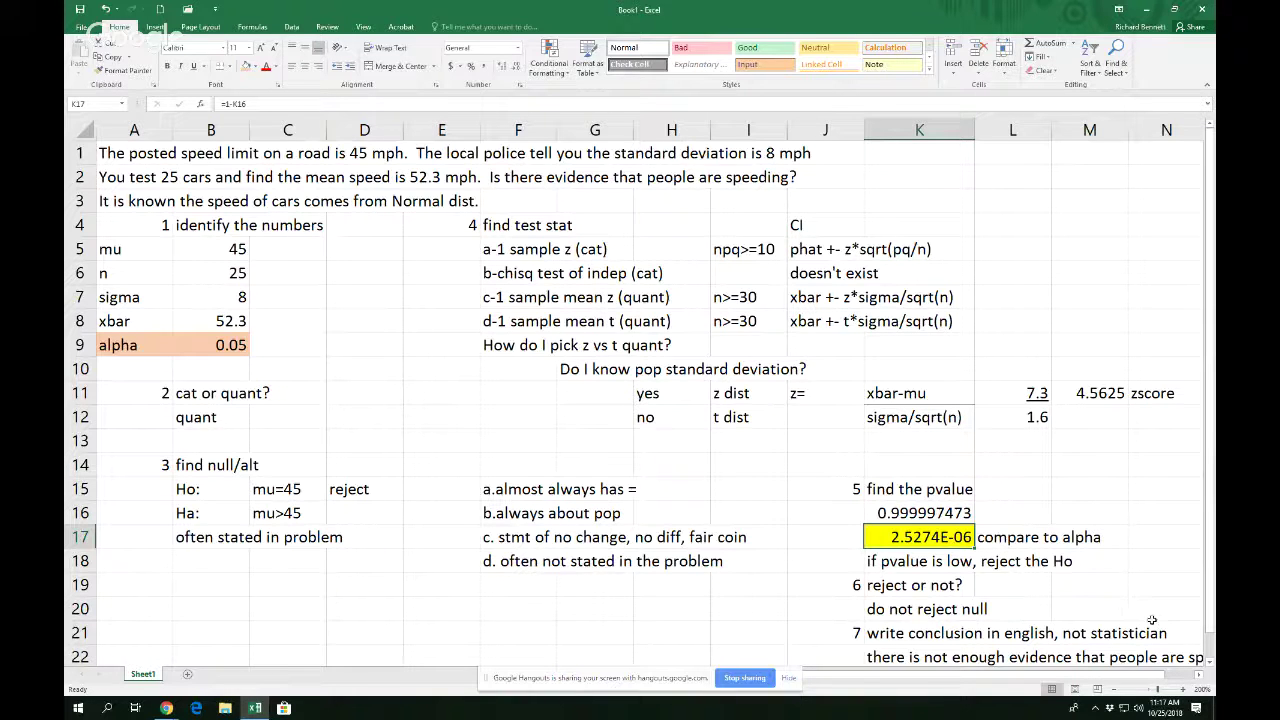
left_click(725, 676)
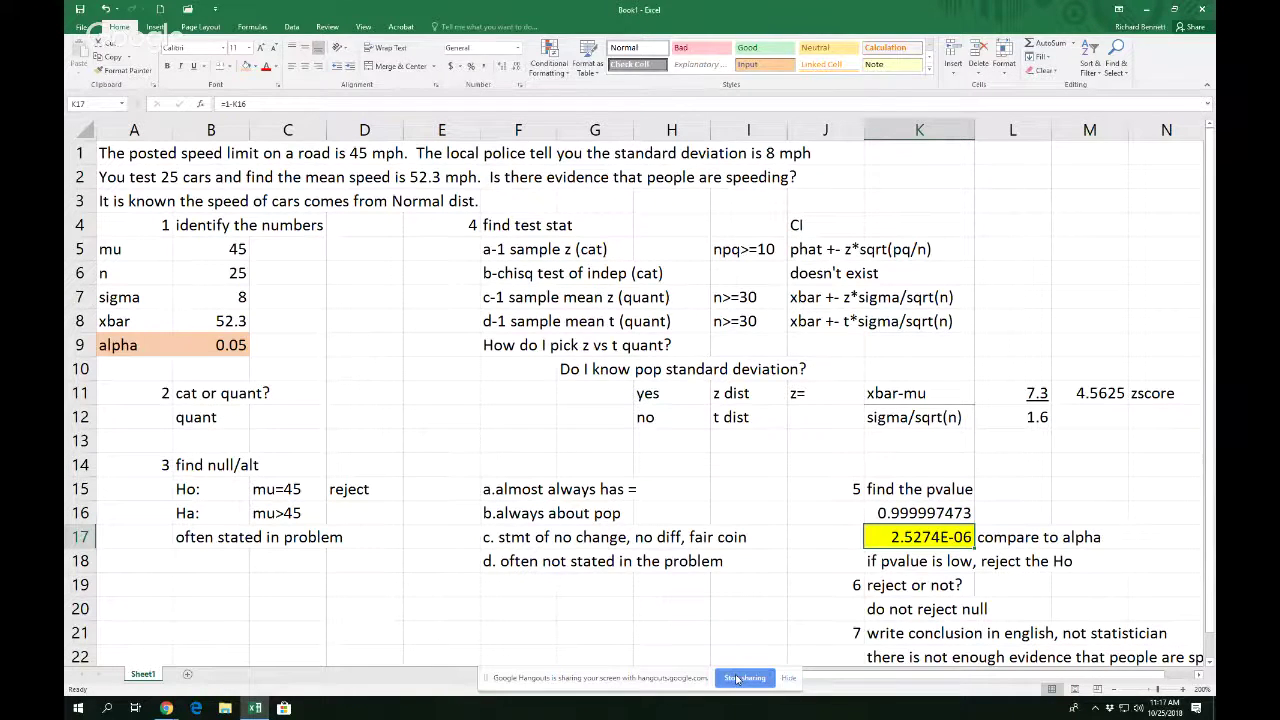